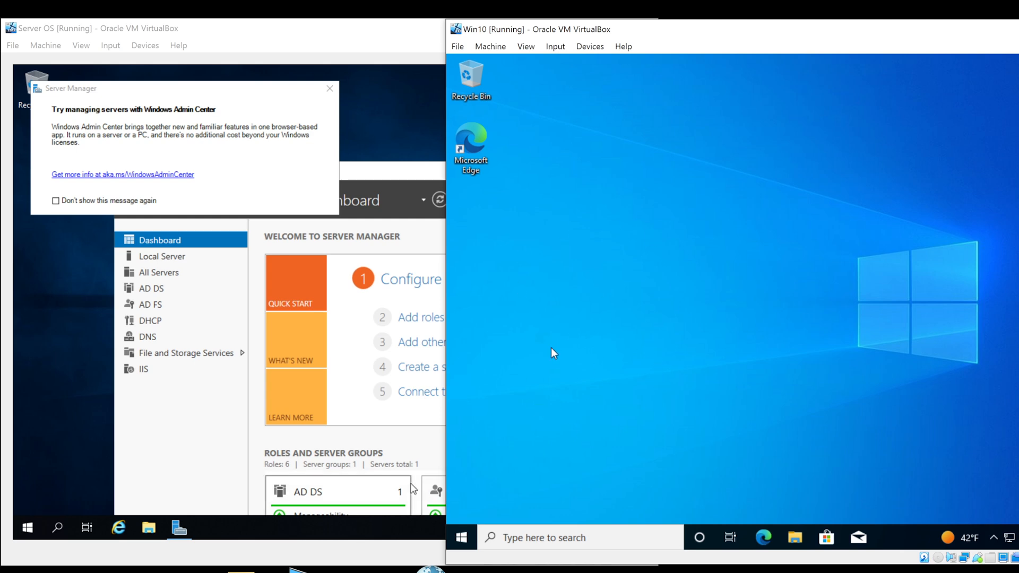
Dismiss the Windows Admin Center prompt in Server Manager on the Server OS machine
{"action": "left_click", "coordinate": [313, 64]}
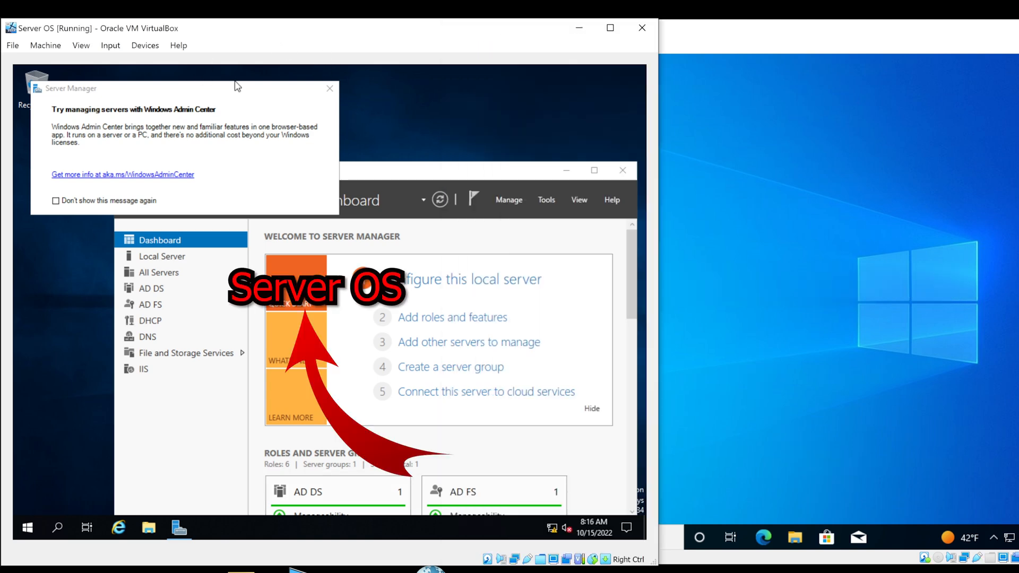
{"action": "left_click", "coordinate": [329, 89]}
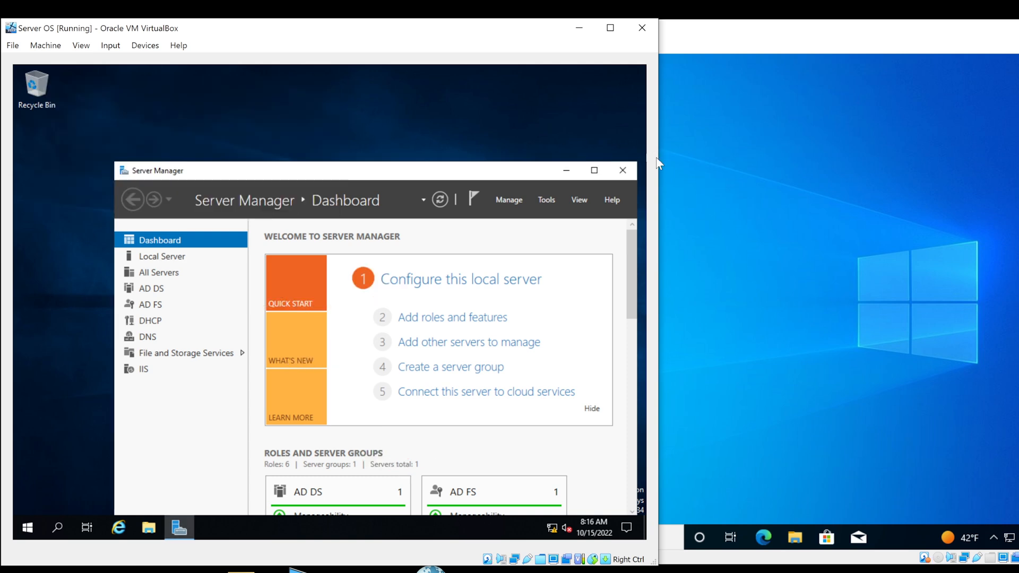
{"action": "left_click", "coordinate": [679, 190]}
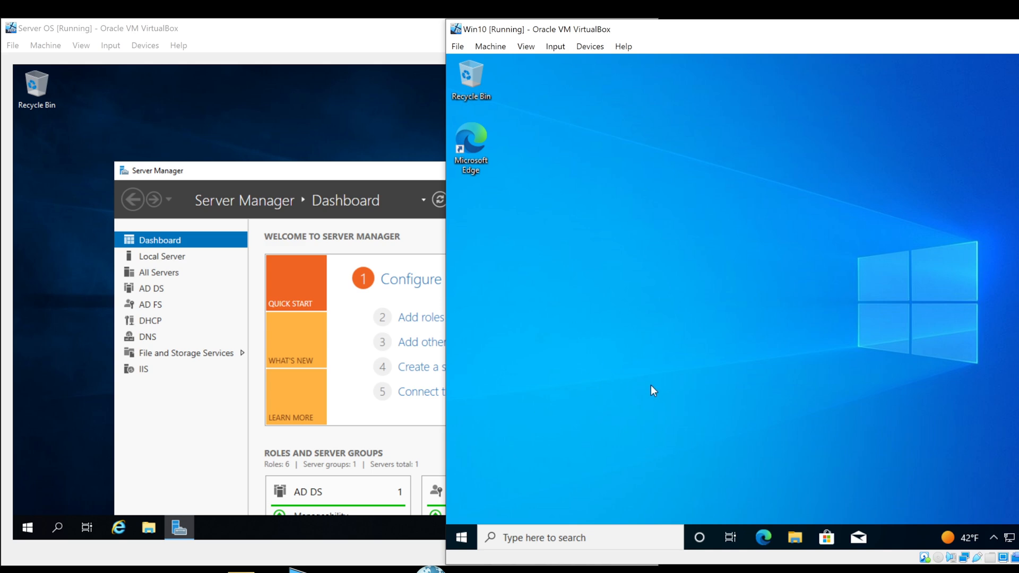
Minimize and restore Server Manager, then move its window up and to the left
{"action": "left_click", "coordinate": [330, 173]}
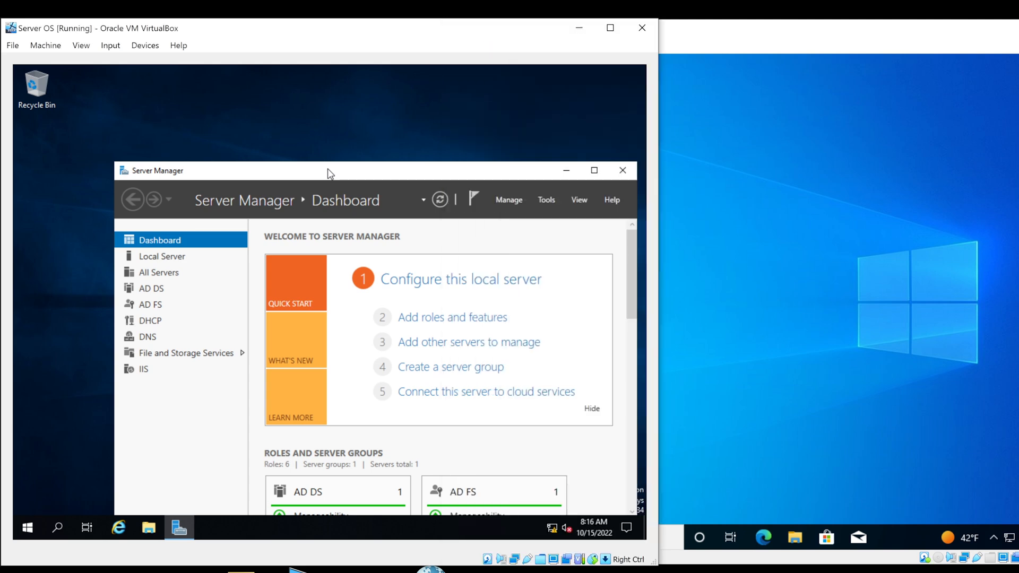
{"action": "left_click", "coordinate": [564, 170]}
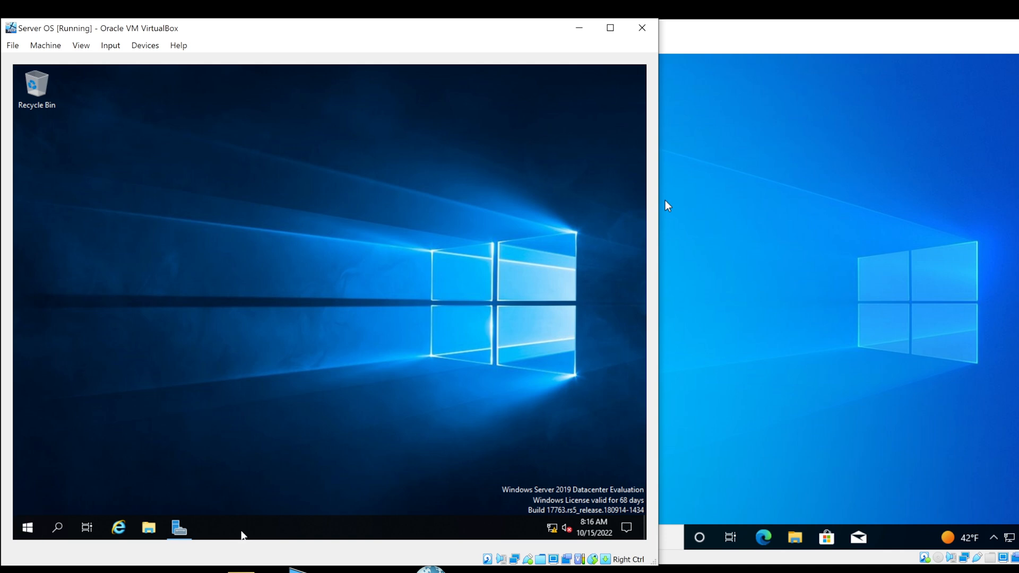
{"action": "left_click", "coordinate": [176, 529]}
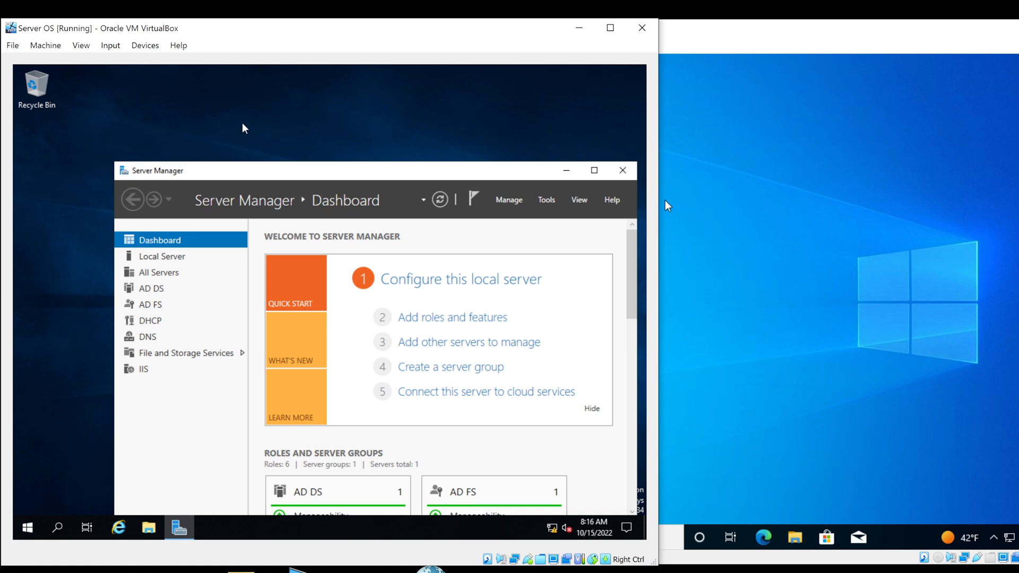
{"action": "left_click_drag", "start_coordinate": [300, 169], "coordinate": [258, 134]}
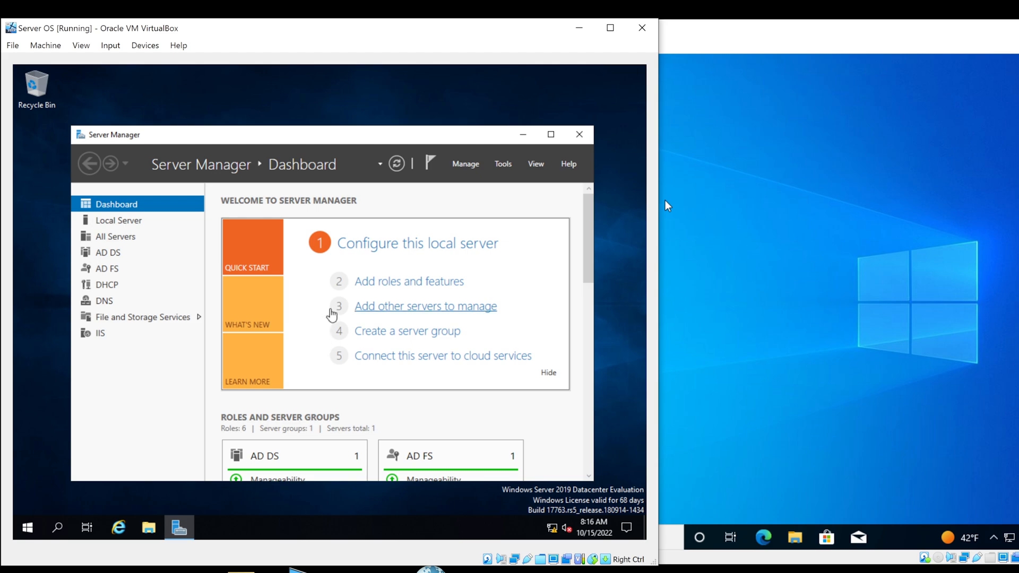
Expand Windows Administrative Tools in the server's Start menu and scroll through its consoles
{"action": "left_click", "coordinate": [24, 528]}
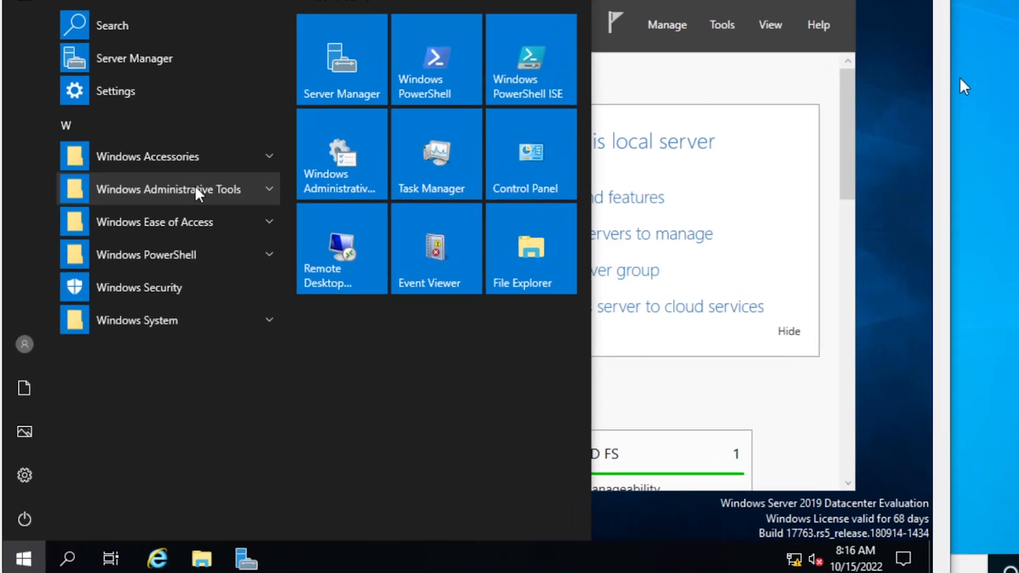
{"action": "left_click", "coordinate": [196, 189]}
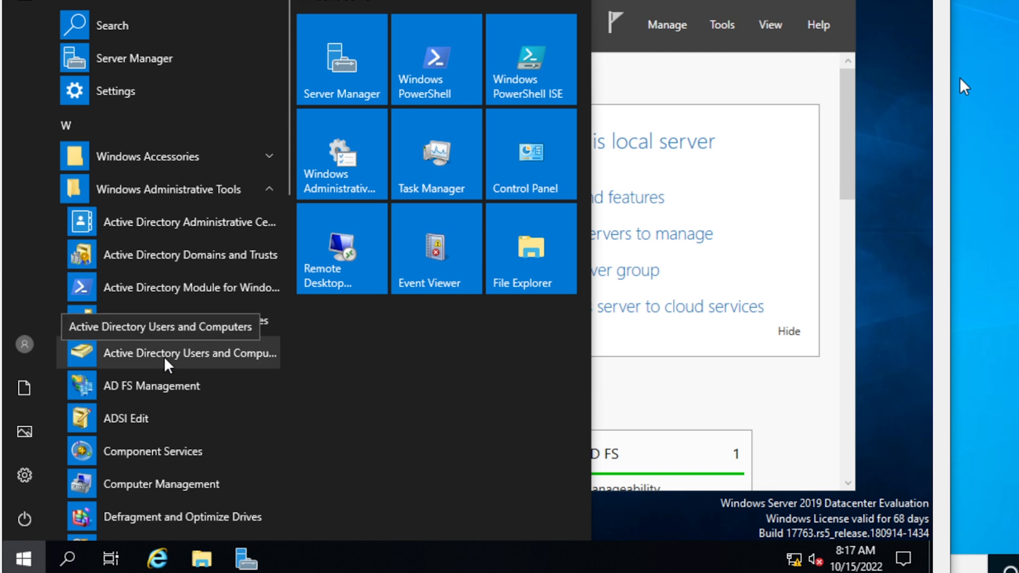
{"action": "scroll", "coordinate": [169, 365], "scroll_direction": "down", "scroll_amount": 3}
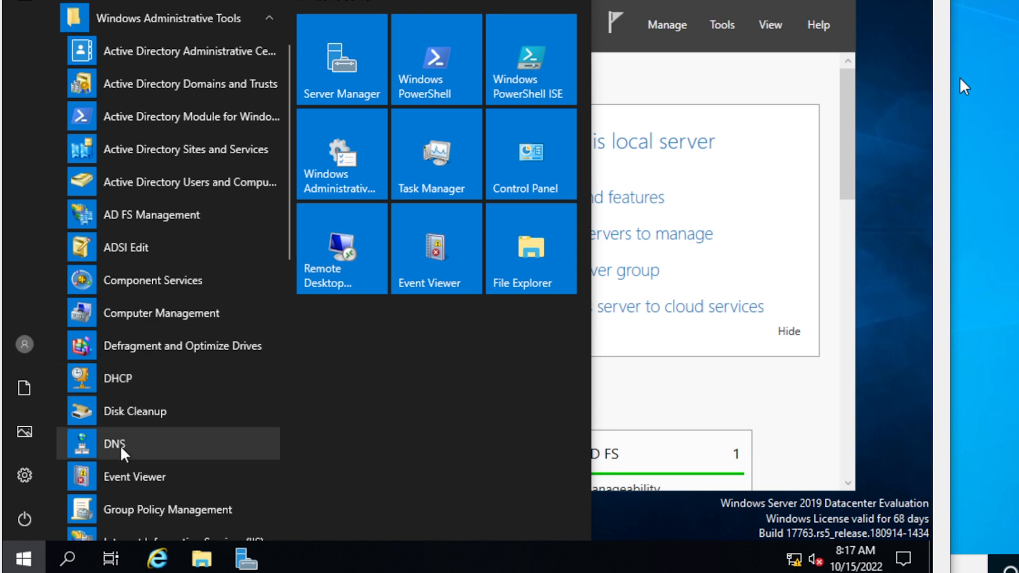
{"action": "scroll", "coordinate": [129, 398], "scroll_direction": "up", "scroll_amount": 2}
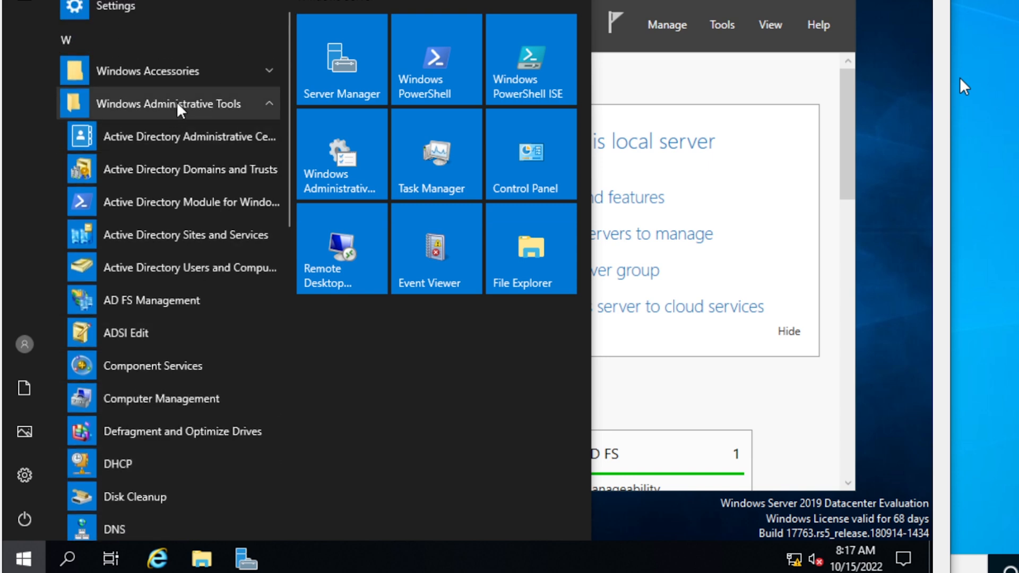
Launch Edge on the Win10 machine and Google 'download windows administrative tools'
{"action": "left_click", "coordinate": [982, 170]}
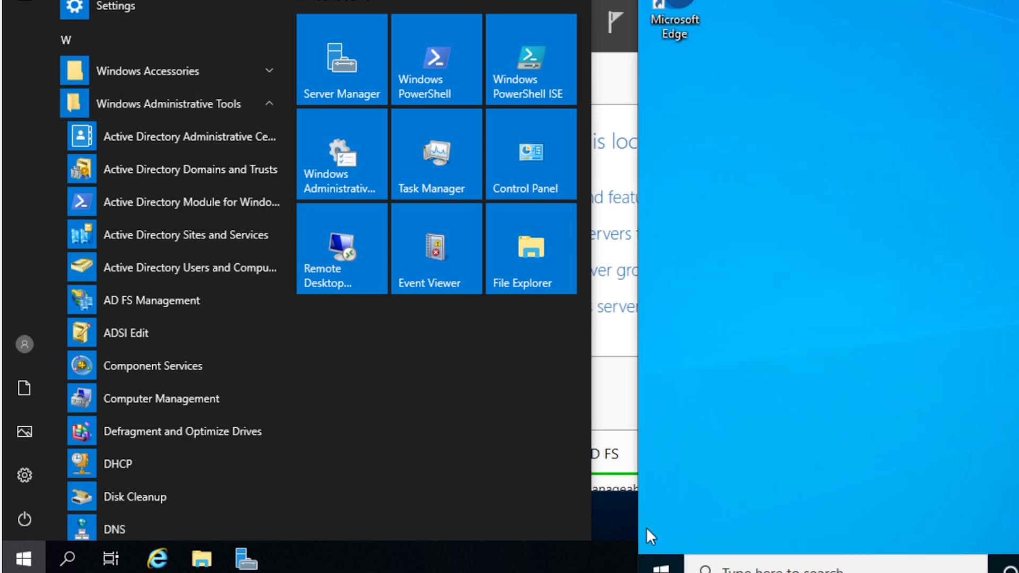
{"action": "left_click", "coordinate": [660, 564]}
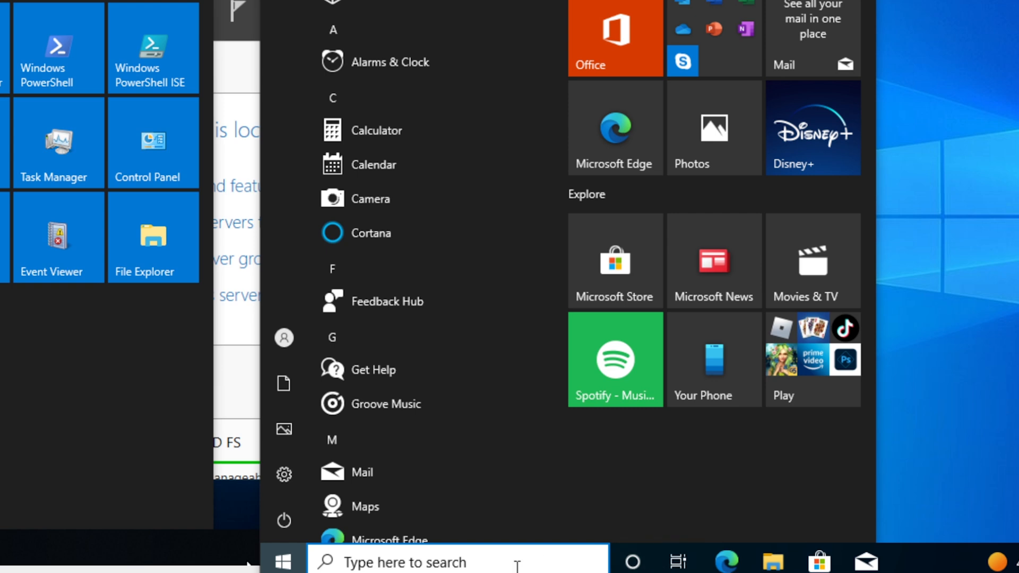
{"action": "left_click", "coordinate": [727, 562]}
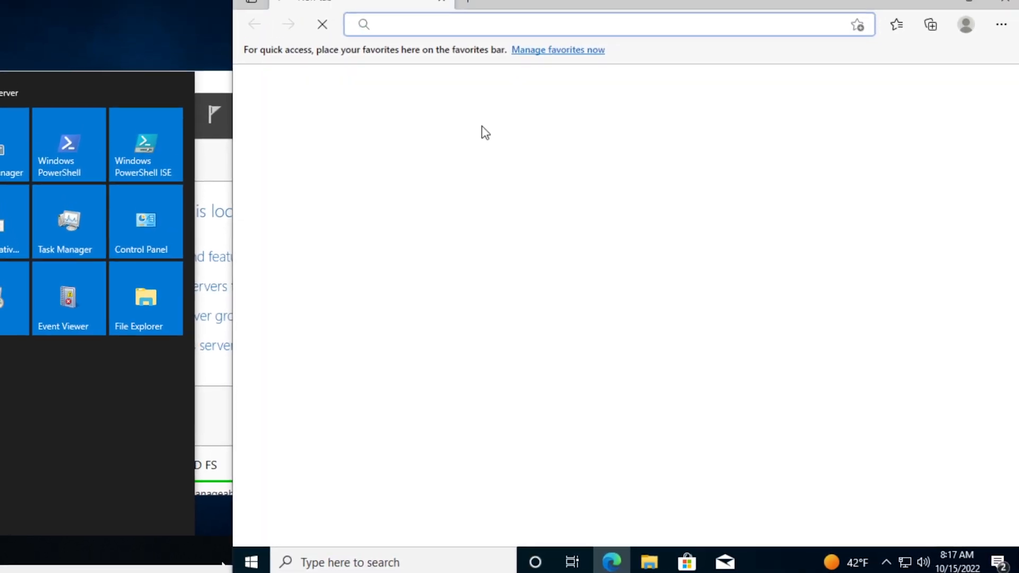
{"action": "type", "text": "goo"}
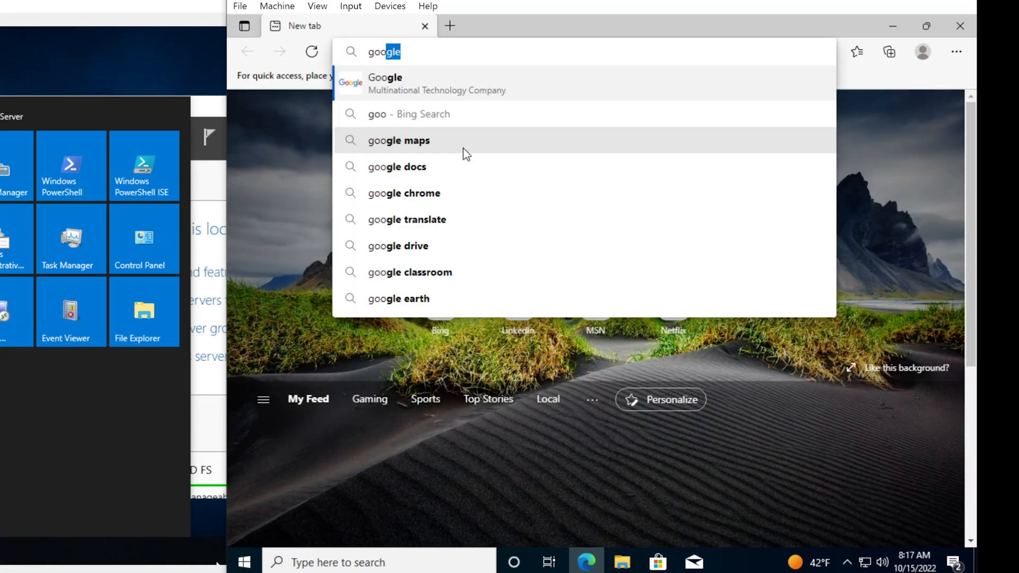
{"action": "type", "text": "gle.com"}
{"action": "key", "text": "Return"}
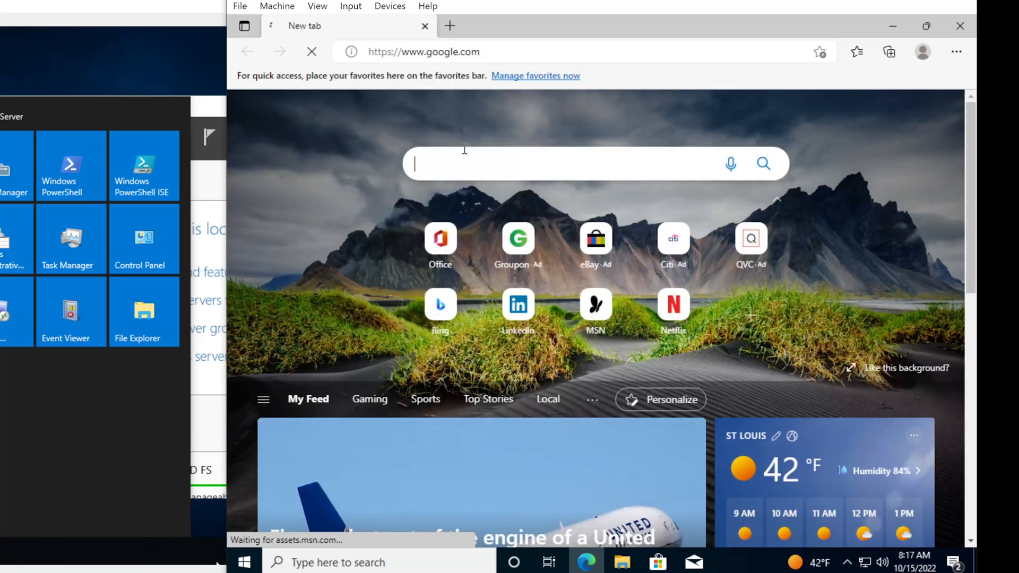
{"action": "type", "text": "download "}
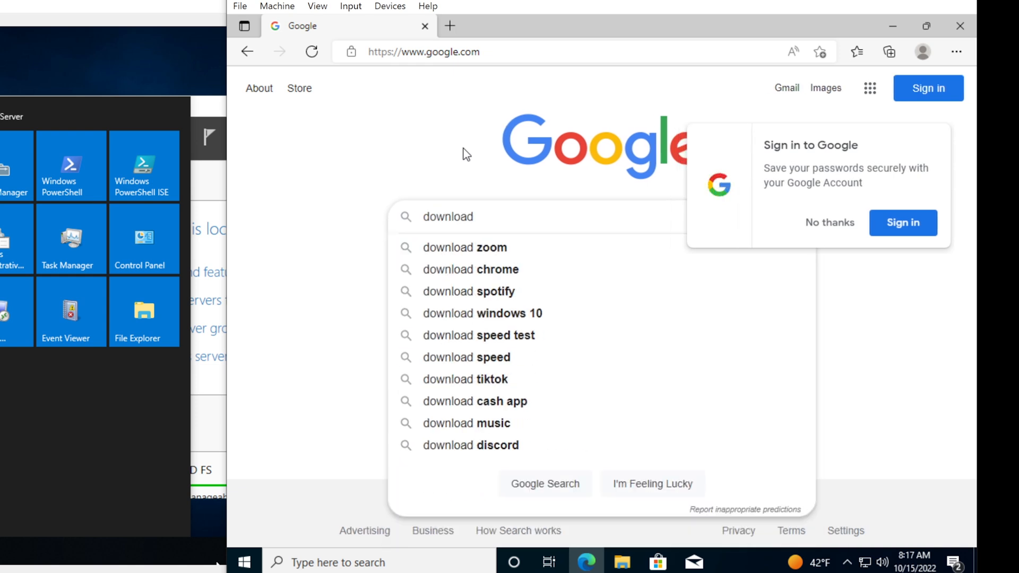
{"action": "type", "text": "windows a"}
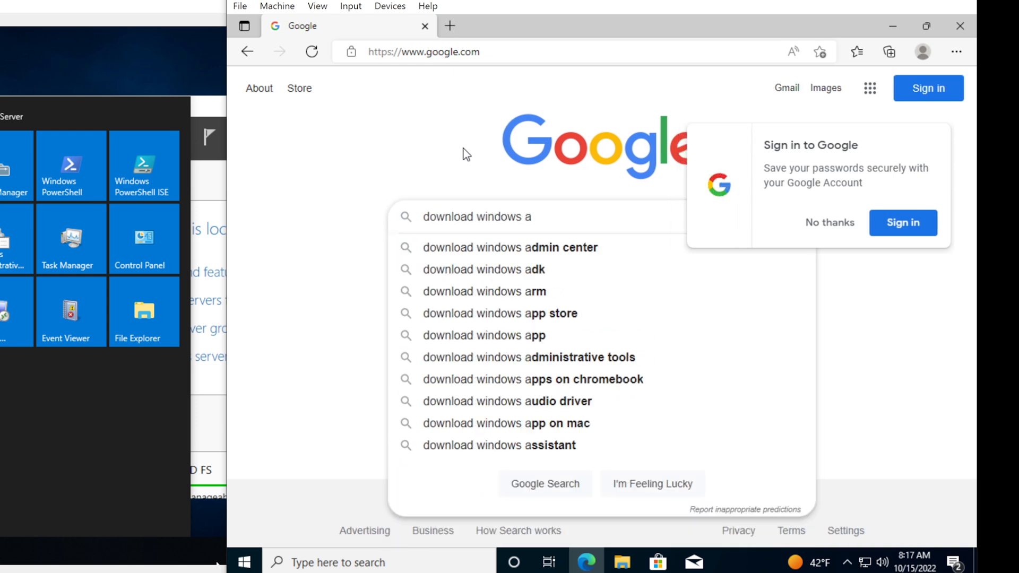
{"action": "type", "text": "dmi"}
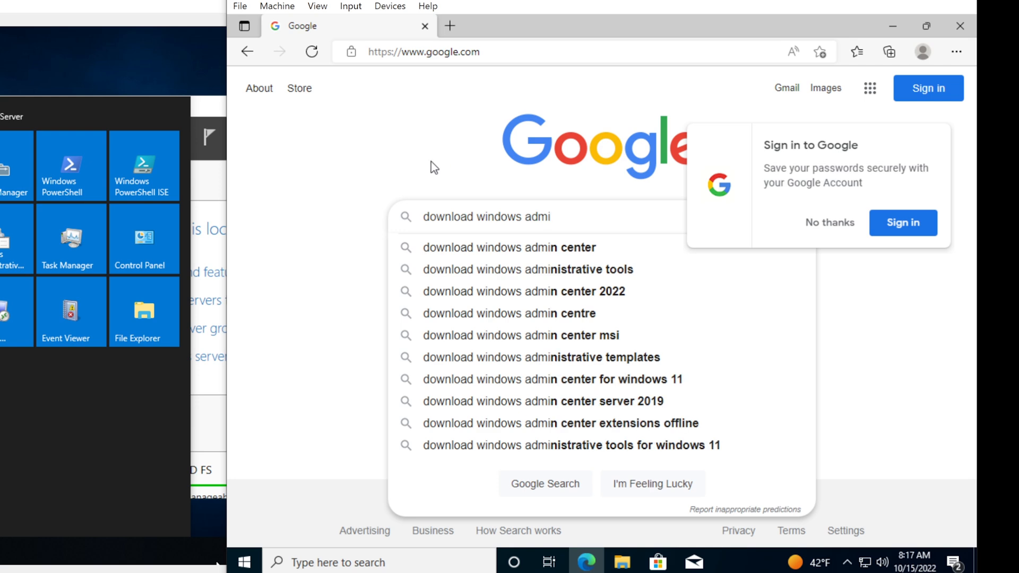
{"action": "left_click", "coordinate": [498, 270]}
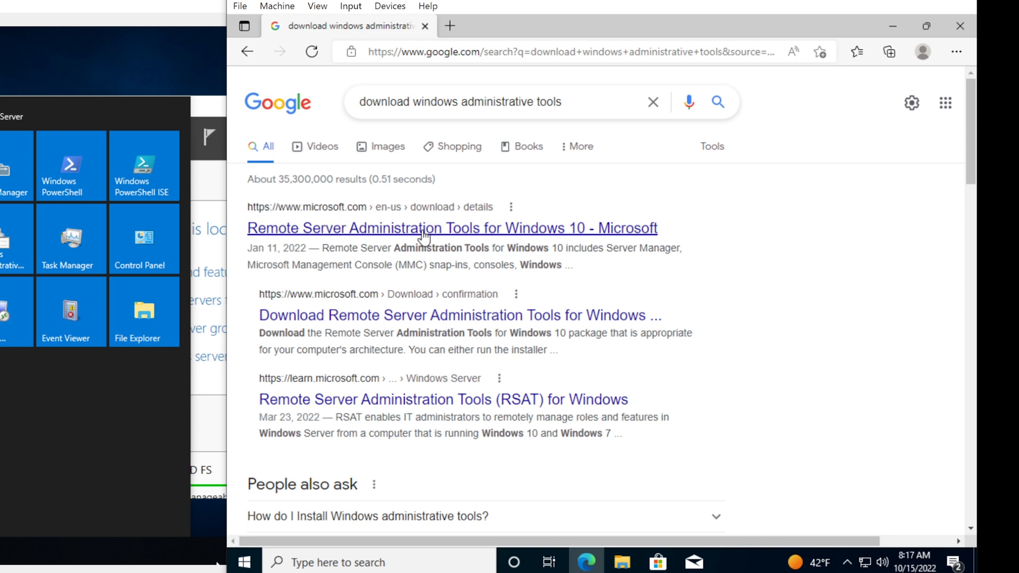
Download WindowsTH-KB2693643-x64.msu from Microsoft's RSAT for Windows 10 page and open it
{"action": "left_click", "coordinate": [531, 238]}
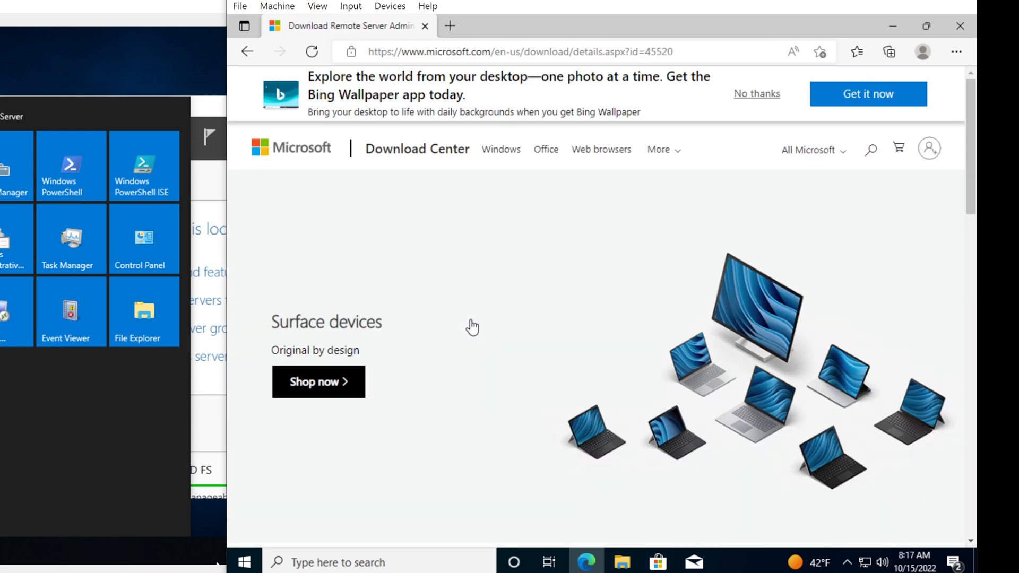
{"action": "scroll", "coordinate": [472, 327], "scroll_direction": "down", "scroll_amount": 10}
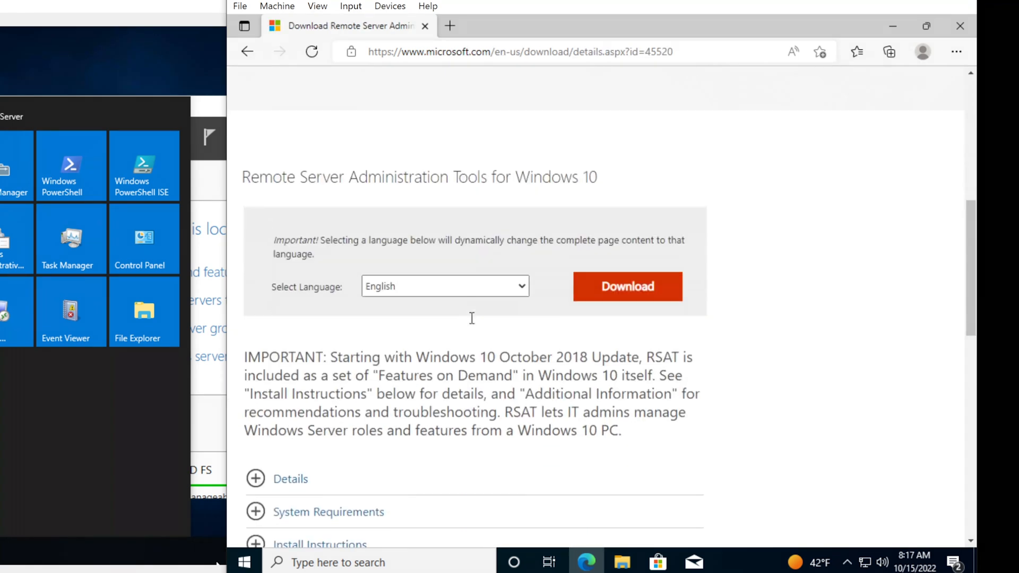
{"action": "left_click", "coordinate": [608, 291]}
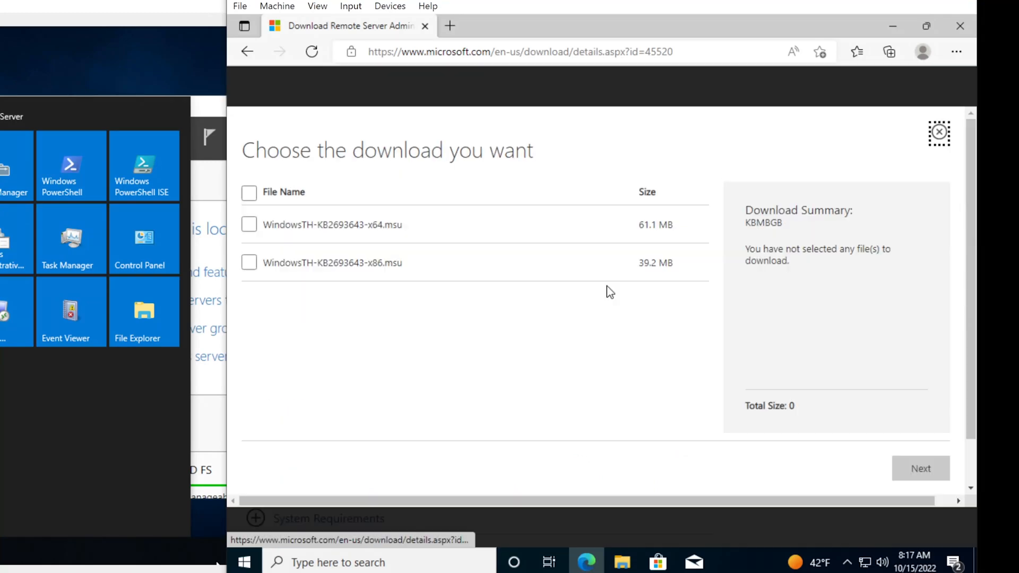
{"action": "left_click", "coordinate": [250, 227]}
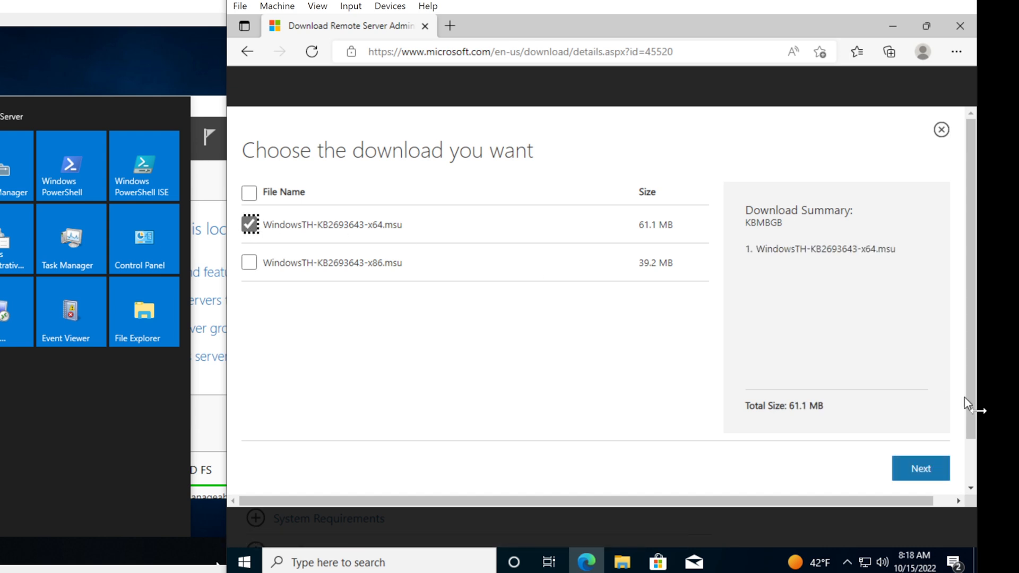
{"action": "left_click", "coordinate": [921, 475]}
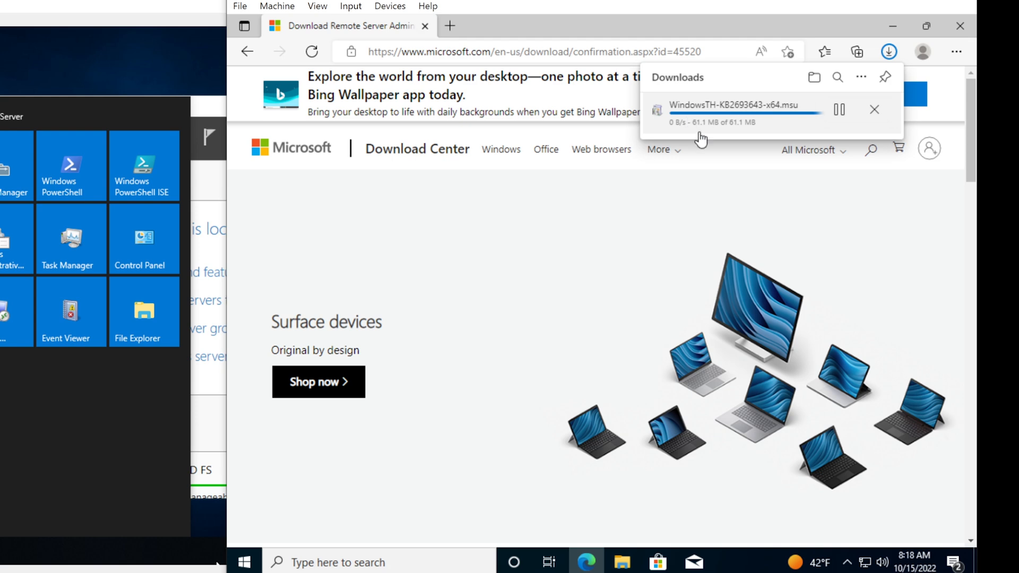
{"action": "left_click", "coordinate": [720, 112]}
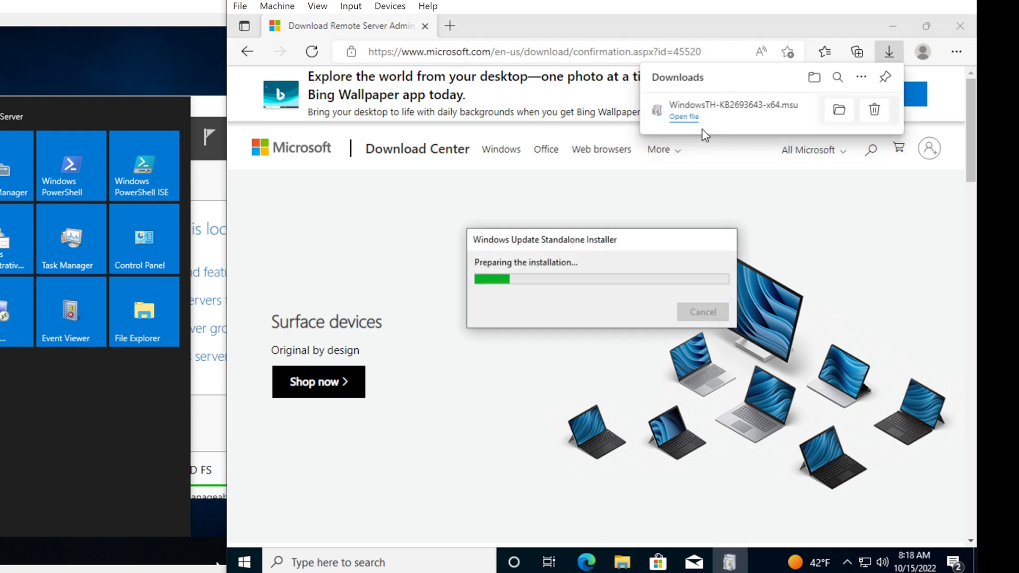
Approve update KB2693643, accept its license, then select the Active Directory Users and Computers box
{"action": "left_click", "coordinate": [959, 32]}
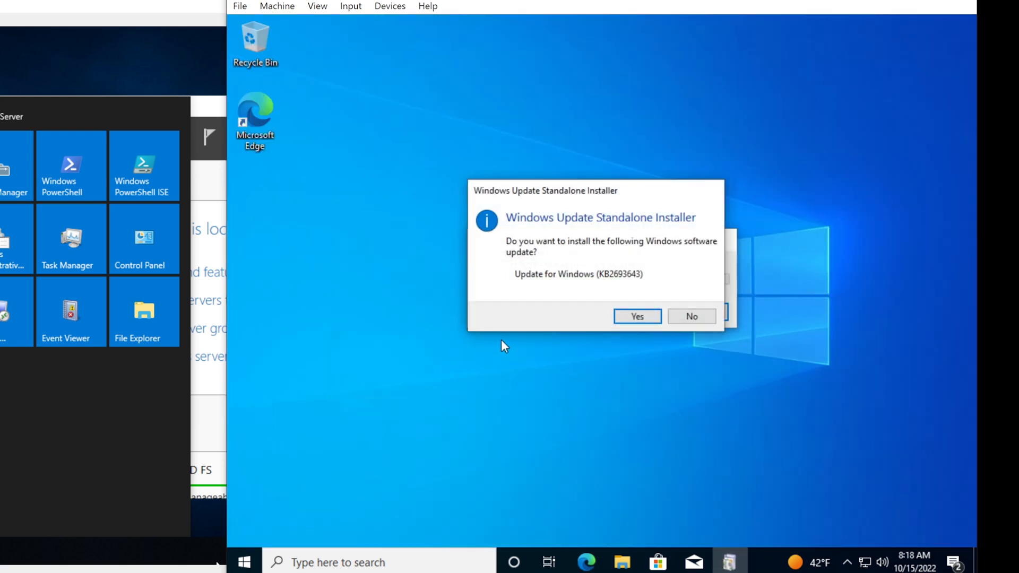
{"action": "left_click", "coordinate": [637, 317]}
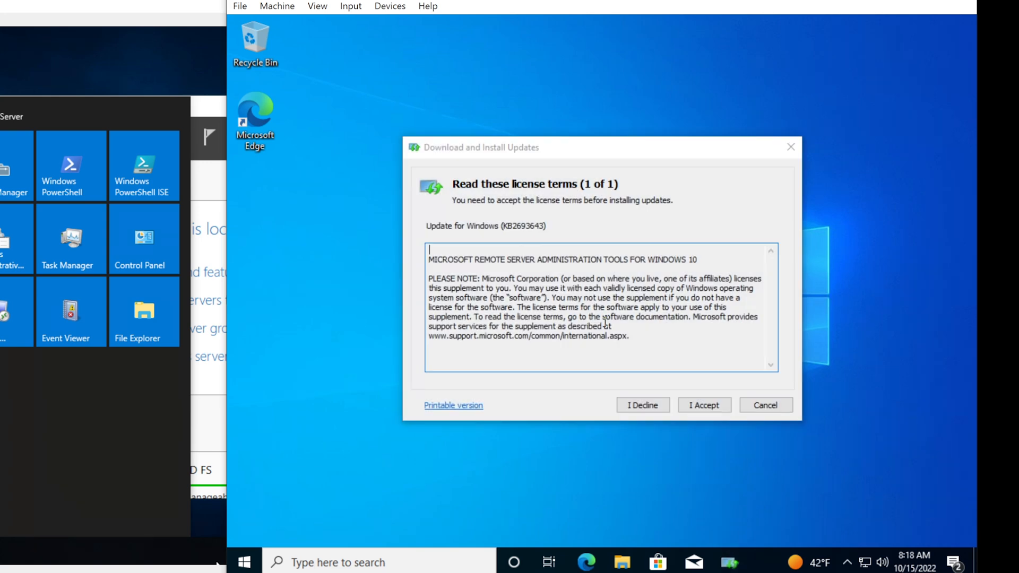
{"action": "left_click", "coordinate": [705, 405]}
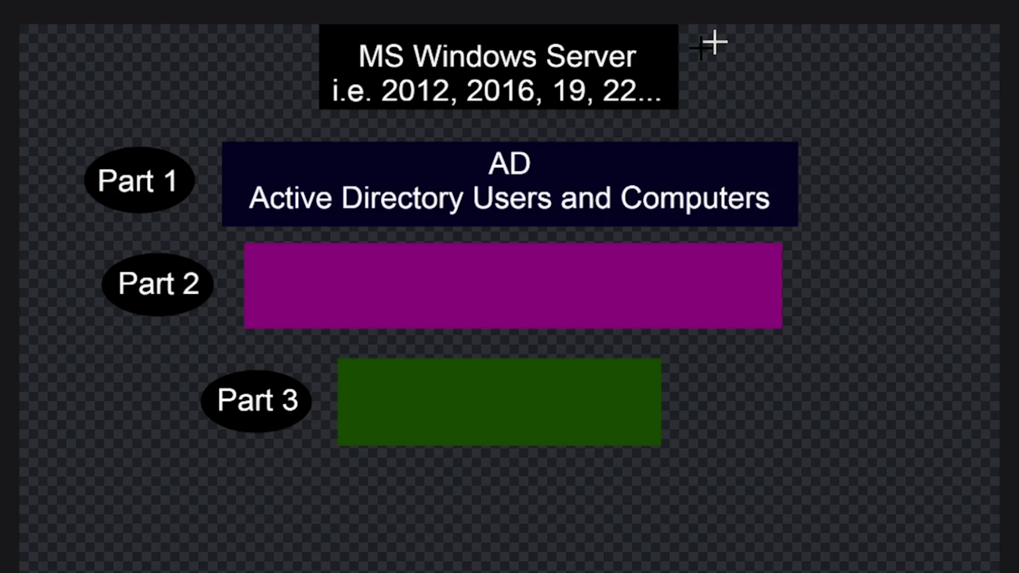
{"action": "left_click", "coordinate": [447, 201]}
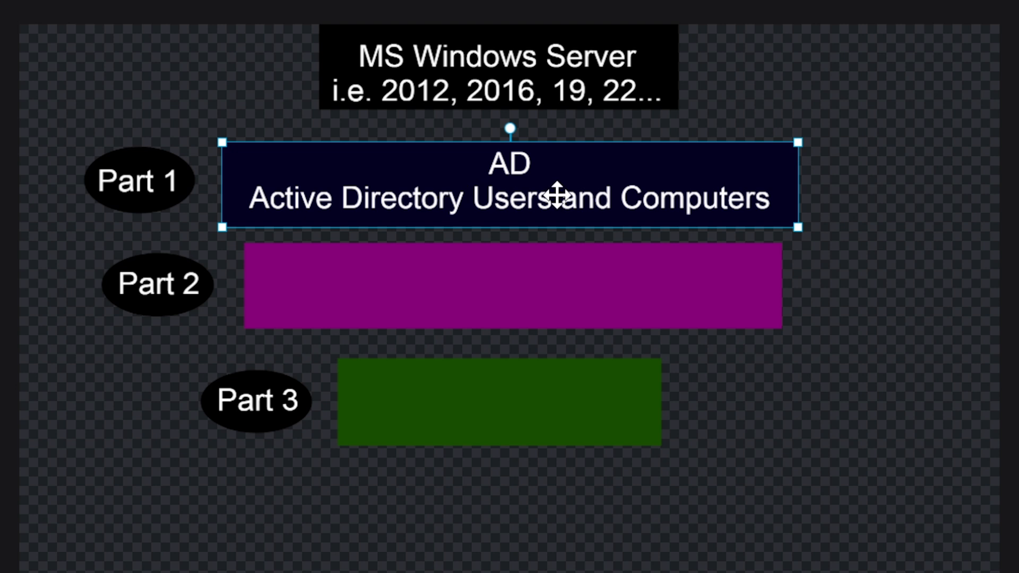
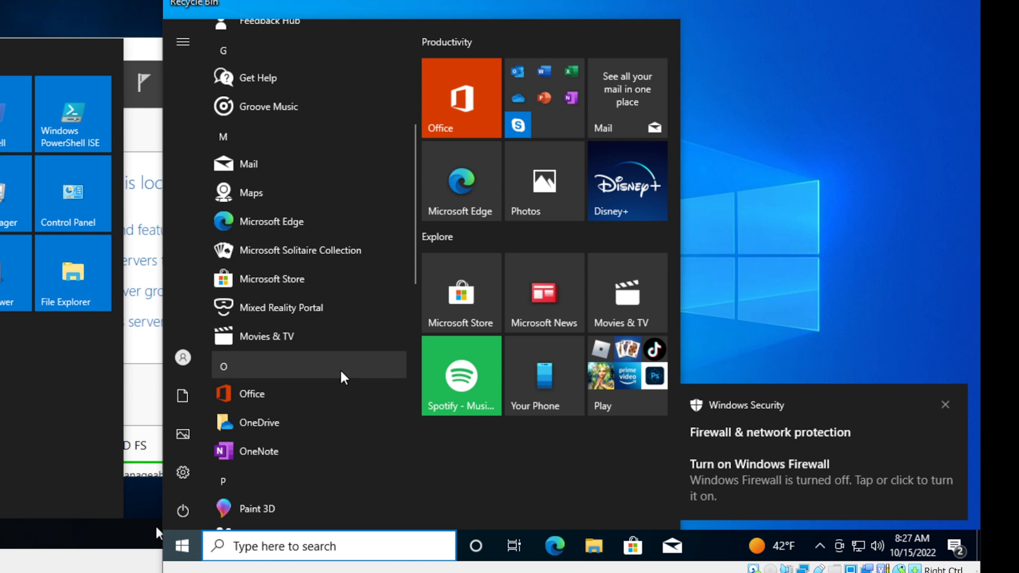
Scroll the Server VM's Start menu and expand the Windows Administrative Tools folder
{"action": "scroll", "coordinate": [344, 377], "scroll_direction": "down", "scroll_amount": 4}
{"action": "scroll", "coordinate": [342, 376], "scroll_direction": "down", "scroll_amount": 5}
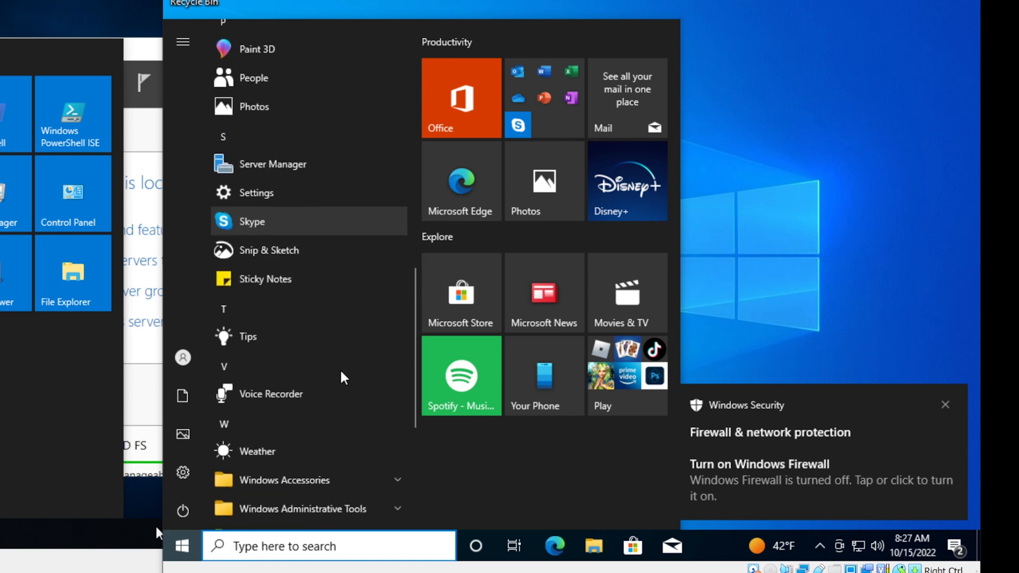
{"action": "scroll", "coordinate": [332, 374], "scroll_direction": "down", "scroll_amount": 3}
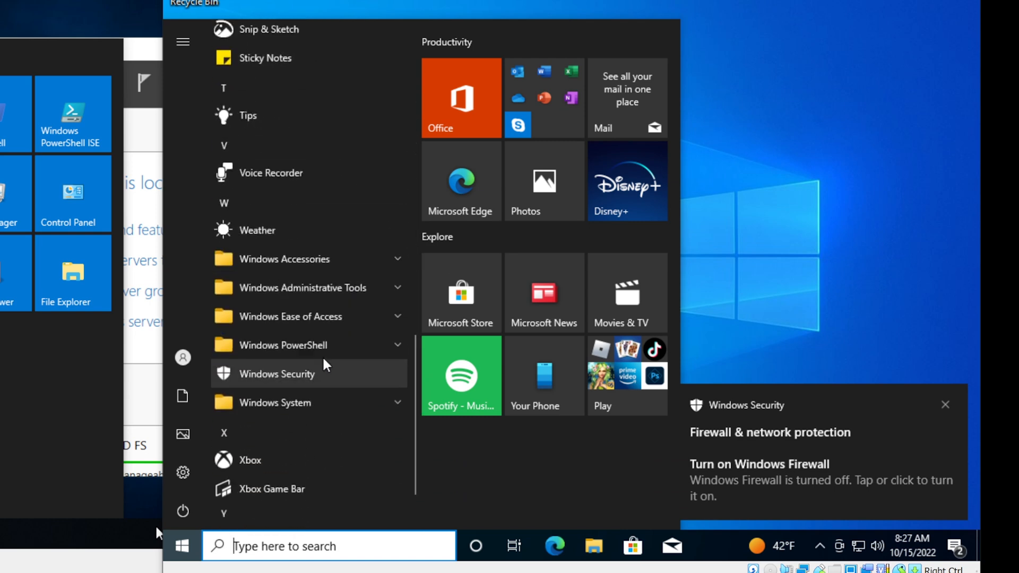
{"action": "left_click", "coordinate": [329, 283]}
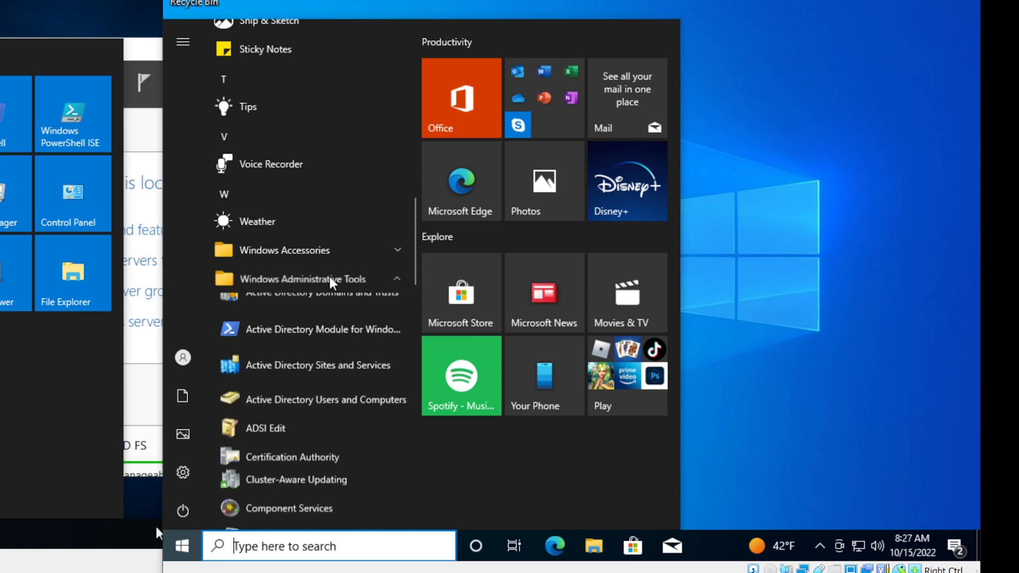
{"action": "scroll", "coordinate": [330, 285], "scroll_direction": "down", "scroll_amount": 5}
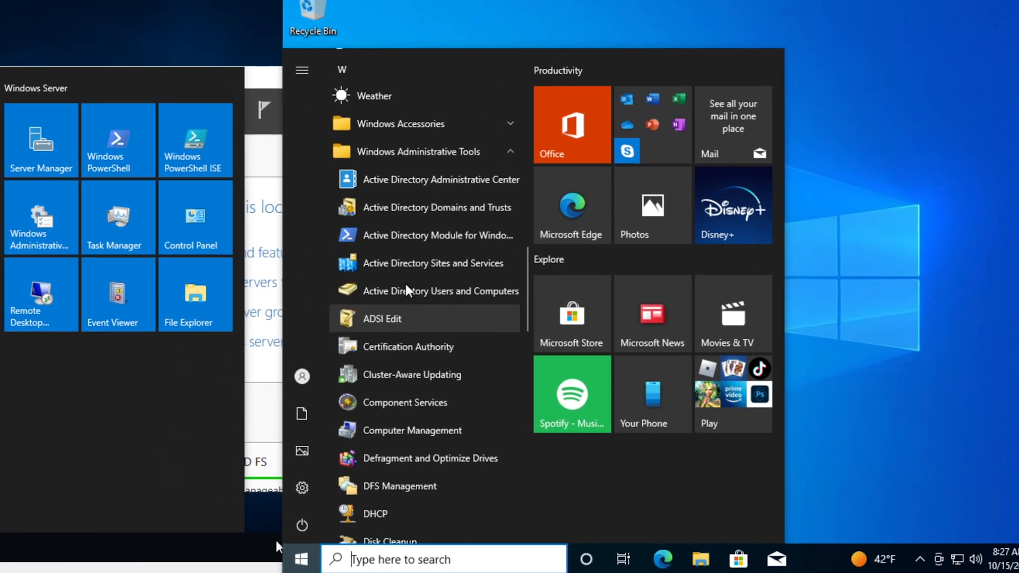
{"action": "mouse_move", "coordinate": [365, 291]}
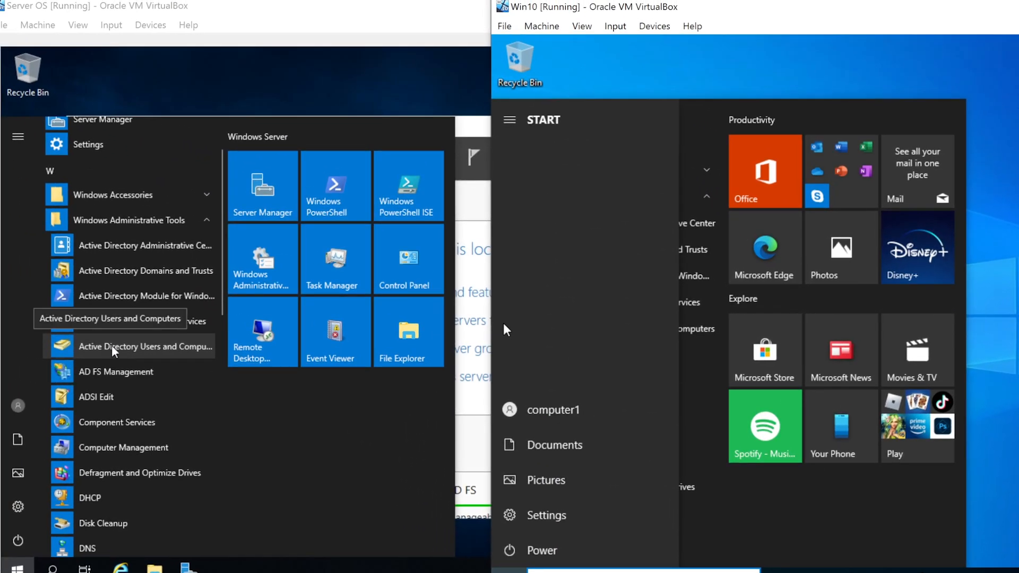
Bring the Server OS VM forward and launch Active Directory Users and Computers from its Start menu
{"action": "left_click", "coordinate": [391, 8]}
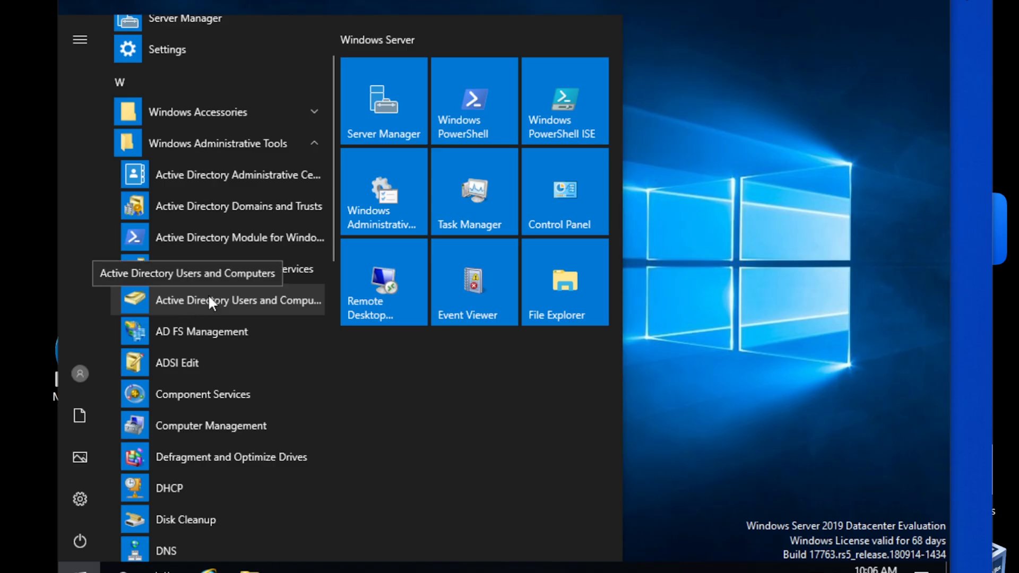
{"action": "left_click", "coordinate": [210, 301]}
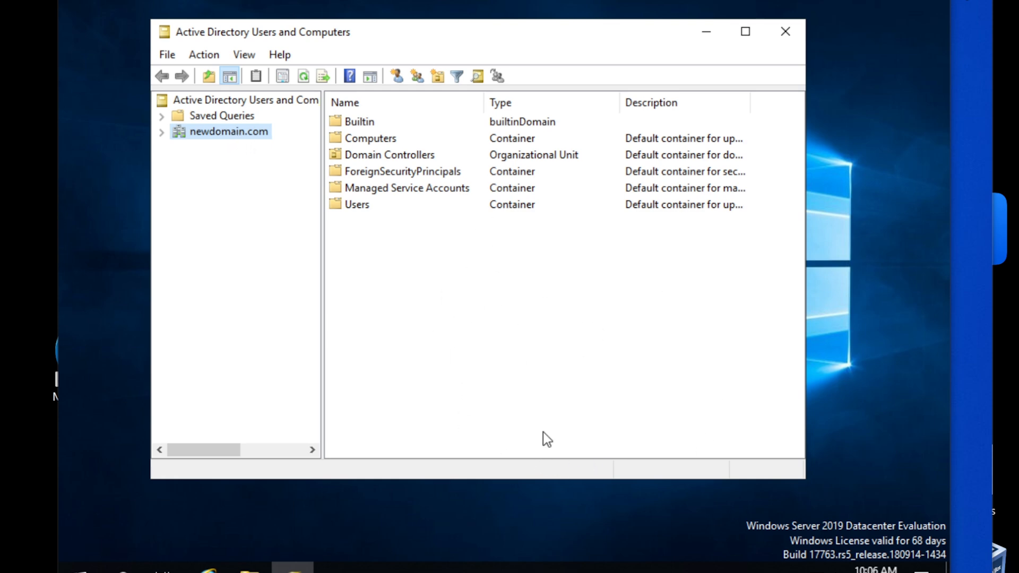
Expand newdomain.com, browse Builtin, Computers and Domain Controllers, ending on the empty Computers container
{"action": "left_click_drag", "start_coordinate": [457, 34], "coordinate": [468, 32]}
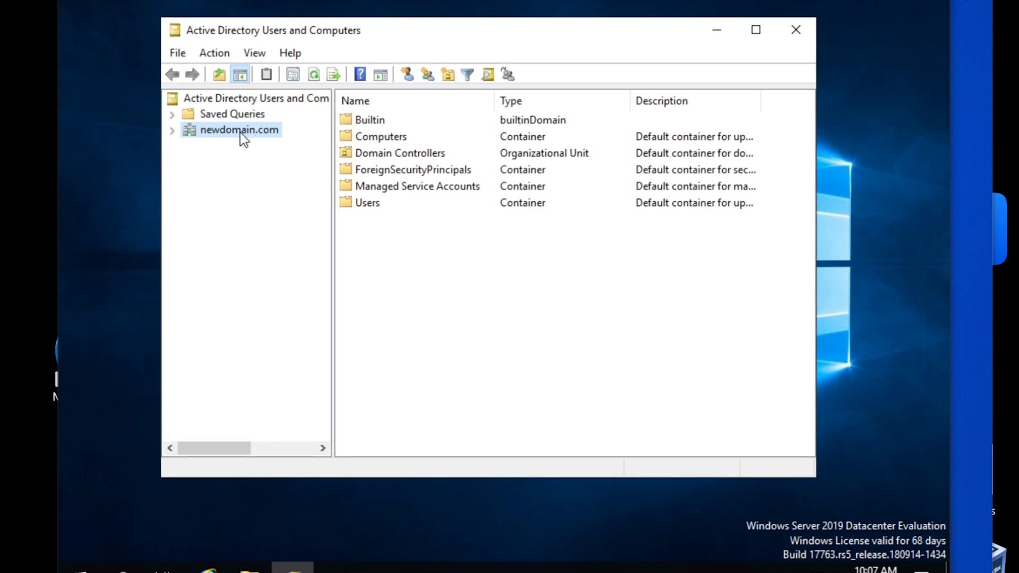
{"action": "left_click", "coordinate": [172, 132]}
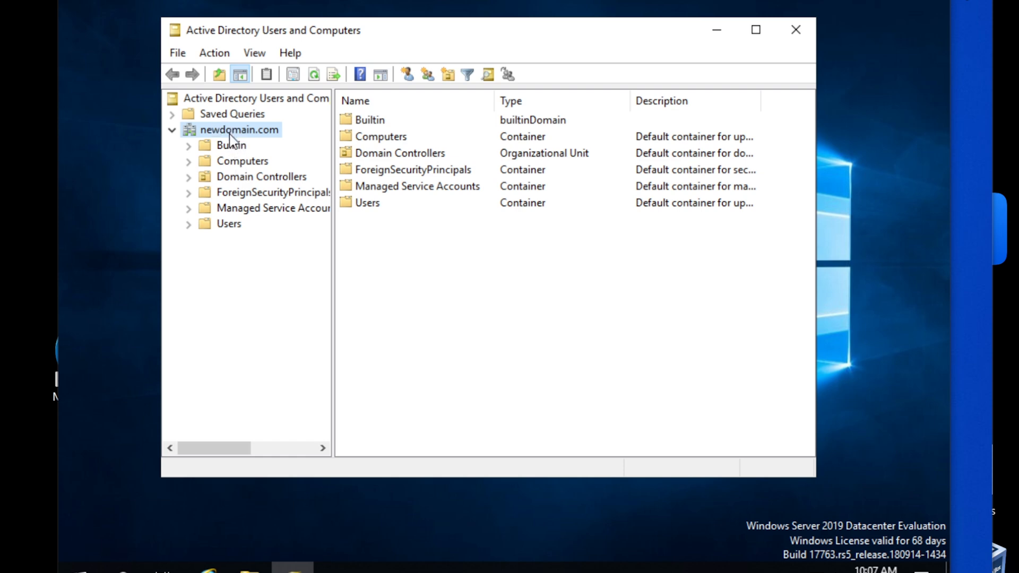
{"action": "left_click", "coordinate": [228, 162]}
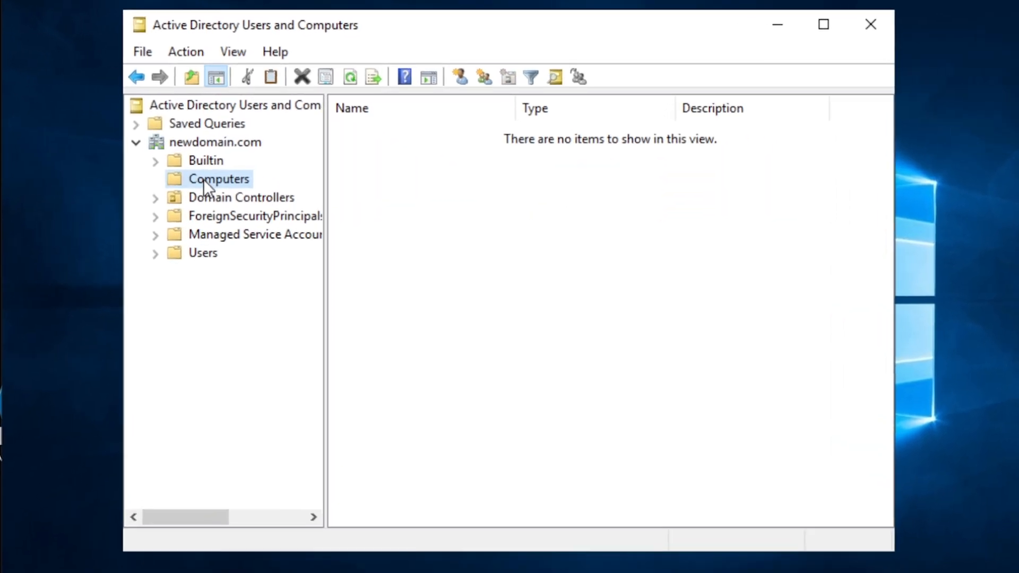
{"action": "left_click", "coordinate": [139, 145]}
{"action": "left_click", "coordinate": [140, 145]}
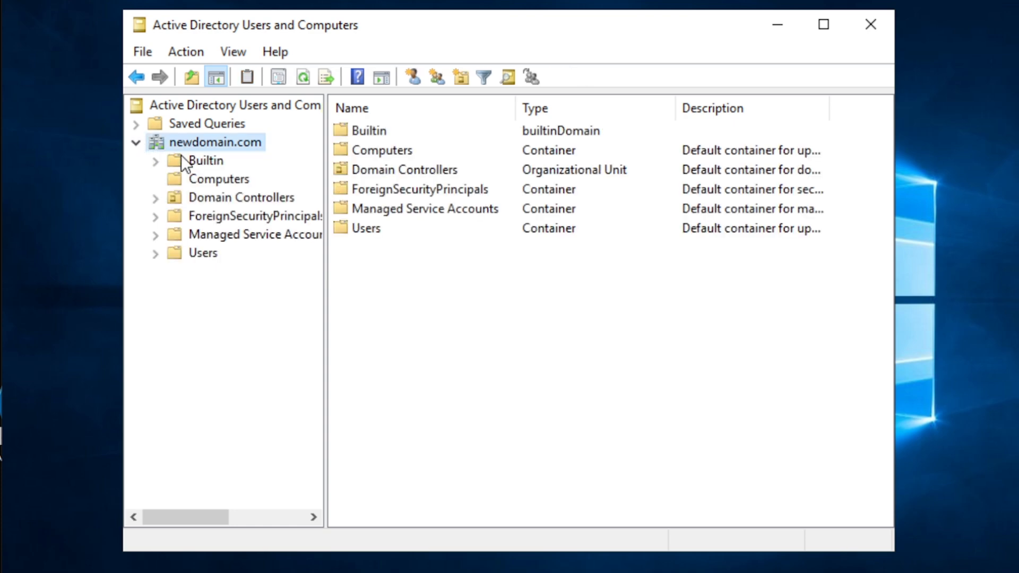
{"action": "left_click", "coordinate": [206, 162]}
{"action": "left_click", "coordinate": [208, 180]}
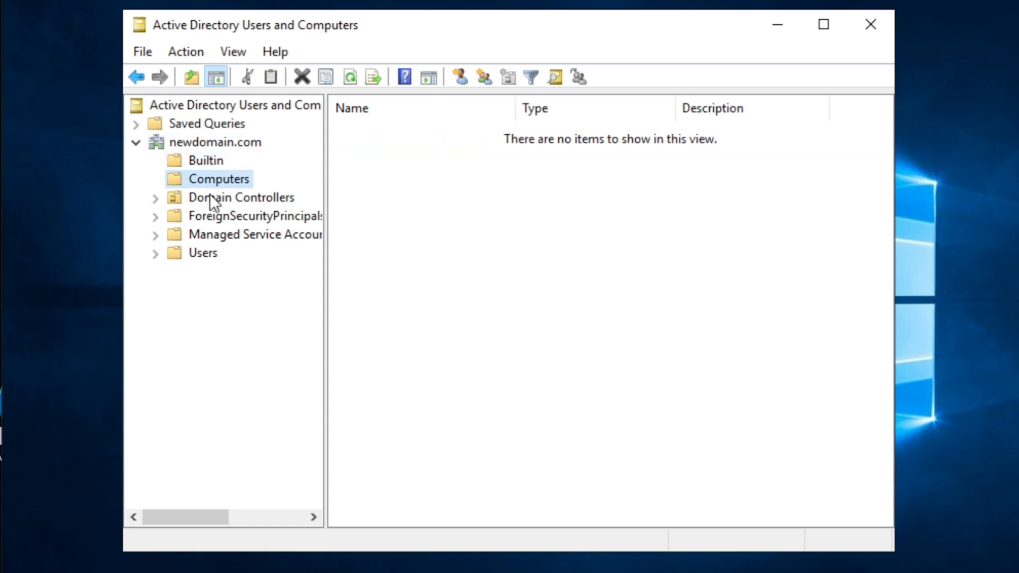
{"action": "left_click", "coordinate": [208, 195]}
{"action": "left_click", "coordinate": [208, 179]}
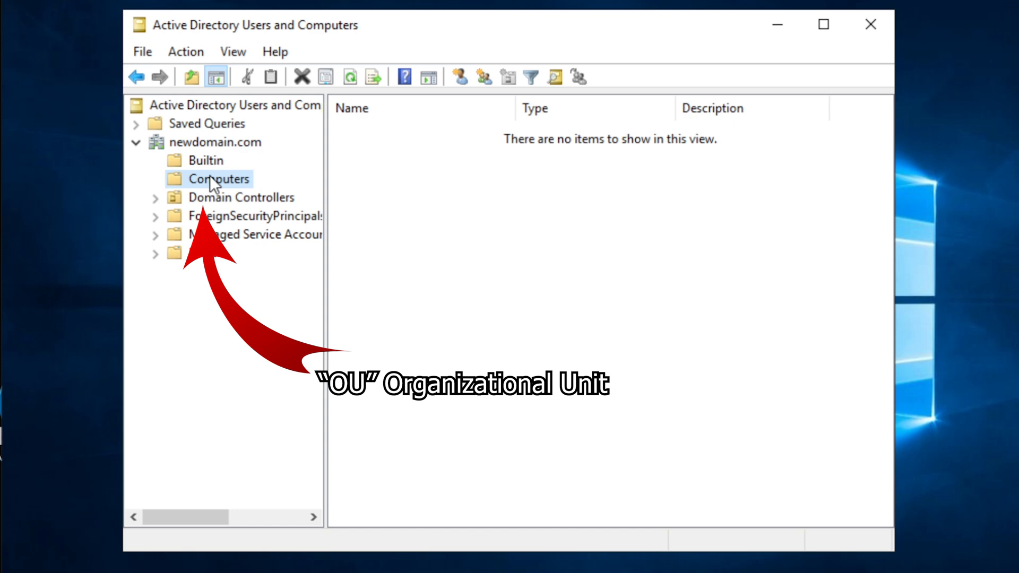
Reselect the Computers container and widen the tree pane so full container names show
{"action": "left_click", "coordinate": [216, 144]}
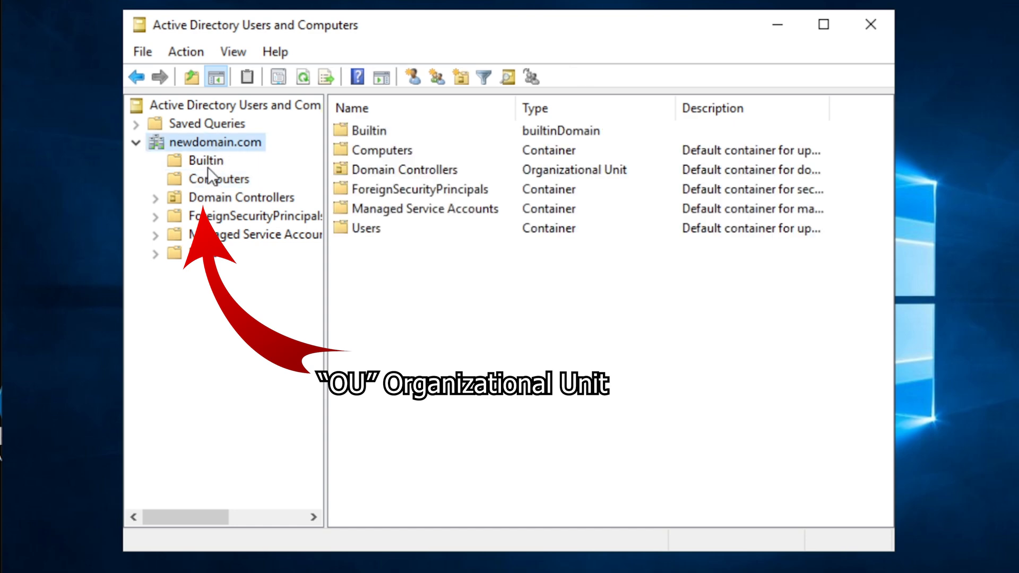
{"action": "left_click", "coordinate": [203, 179]}
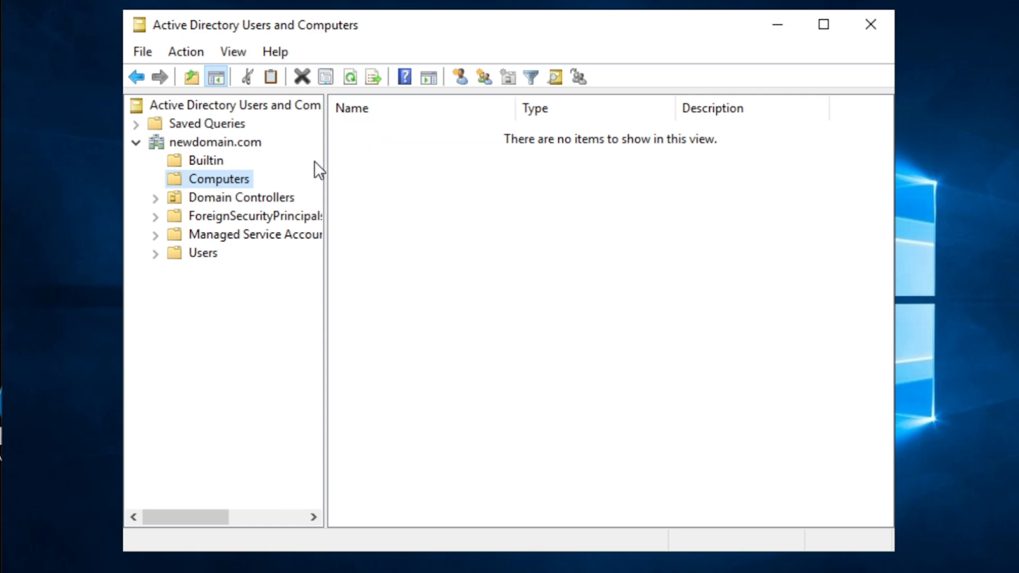
{"action": "left_click_drag", "start_coordinate": [325, 161], "coordinate": [396, 165]}
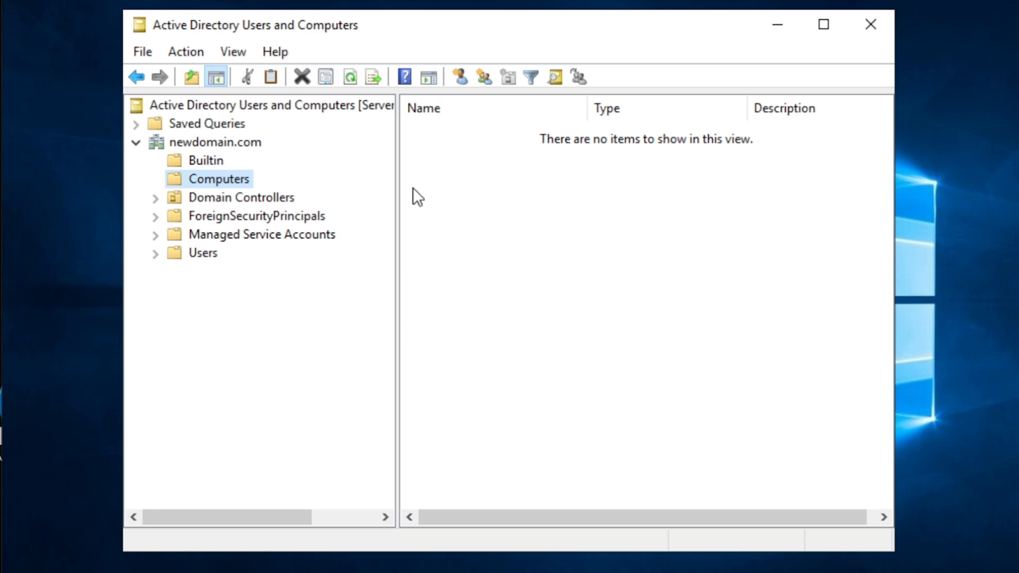
Add a computer account named WORK-0001 to Computers via New > Computer
{"action": "right_click", "coordinate": [224, 182]}
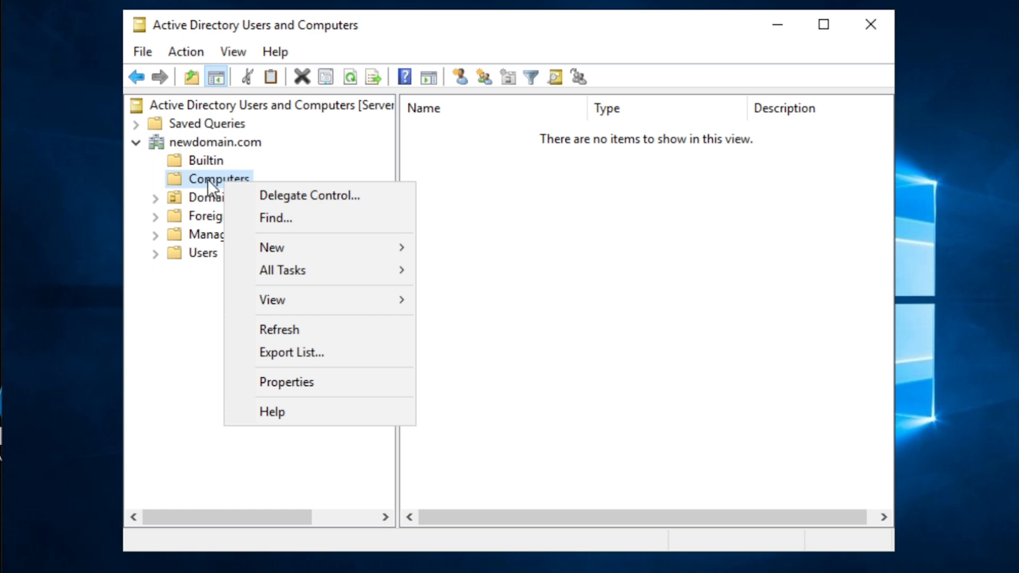
{"action": "mouse_move", "coordinate": [294, 243]}
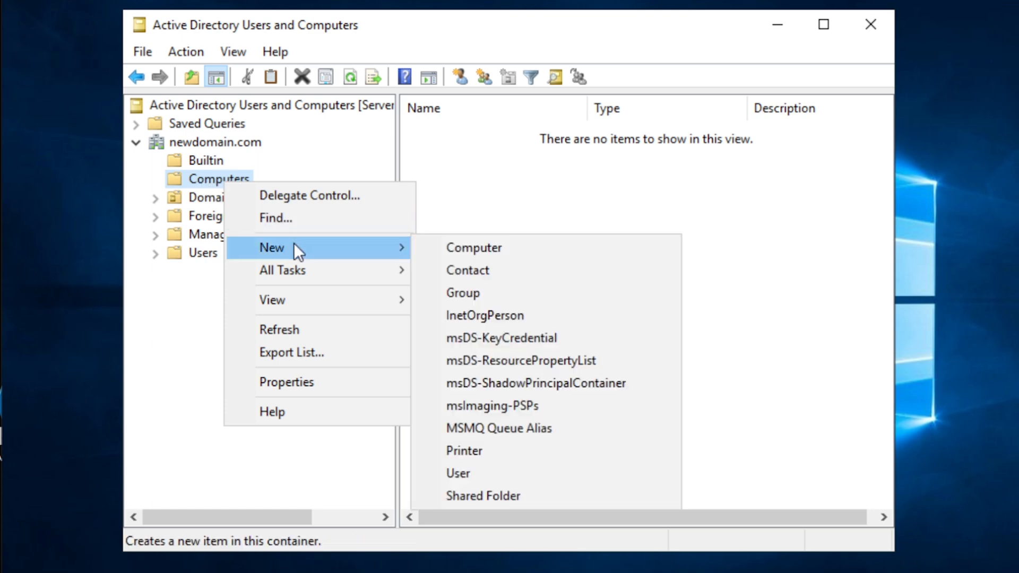
{"action": "left_click", "coordinate": [451, 247]}
{"action": "left_click_drag", "start_coordinate": [352, 48], "coordinate": [675, 236]}
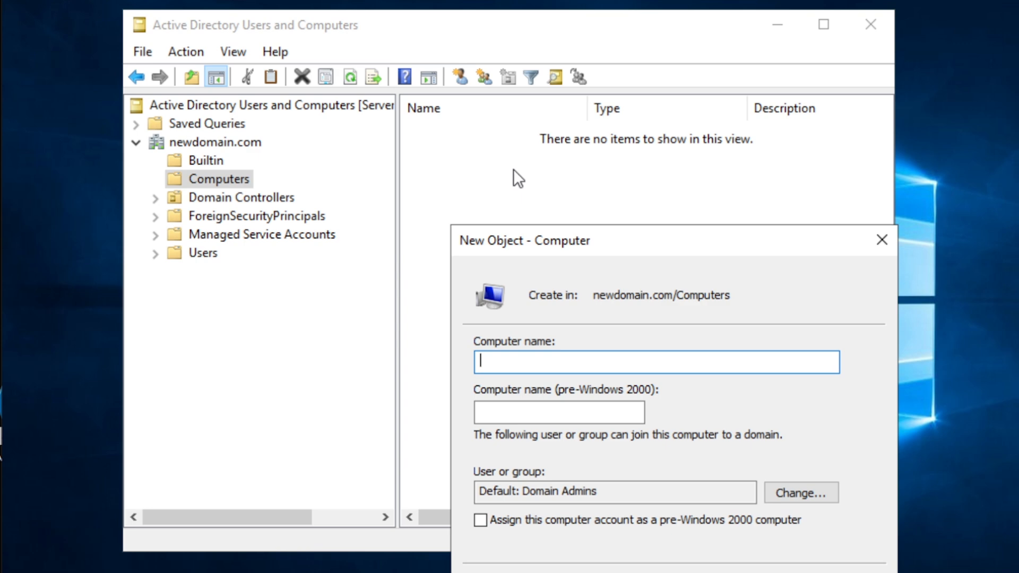
{"action": "left_click_drag", "start_coordinate": [613, 237], "coordinate": [615, 189]}
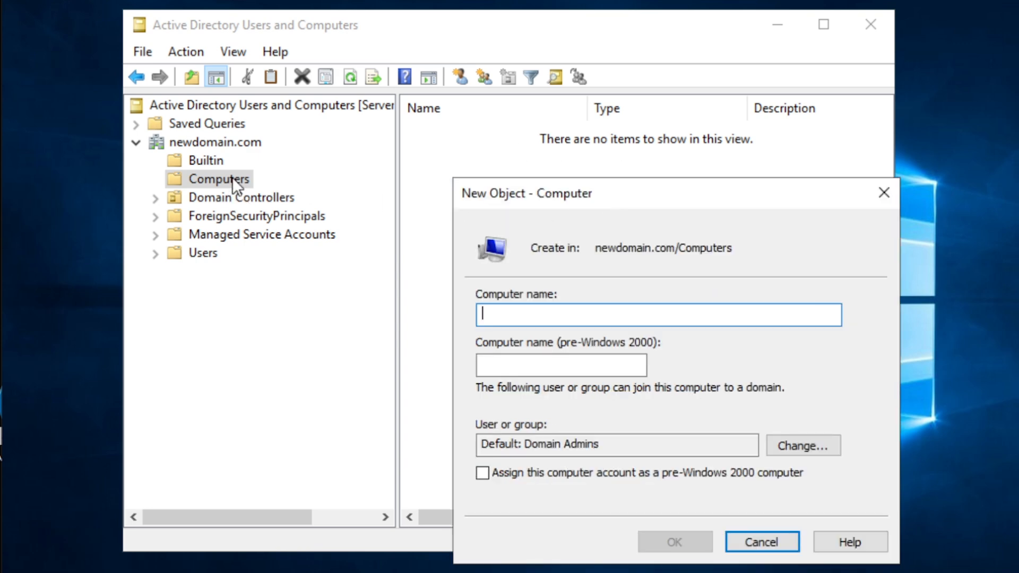
{"action": "left_click_drag", "start_coordinate": [641, 192], "coordinate": [600, 171]}
{"action": "type", "text": "WORK"}
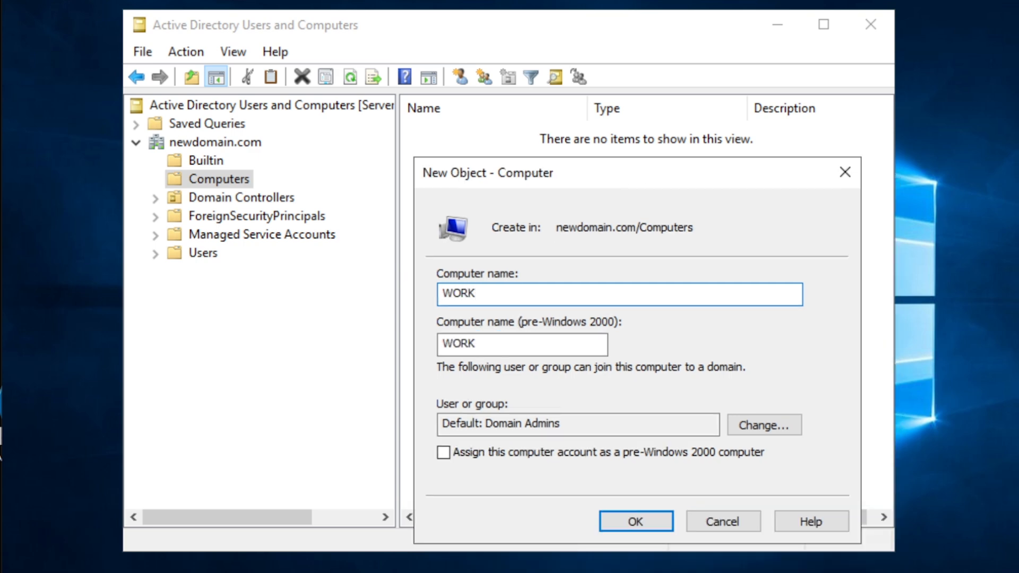
{"action": "type", "text": "-0001"}
{"action": "left_click", "coordinate": [629, 521]}
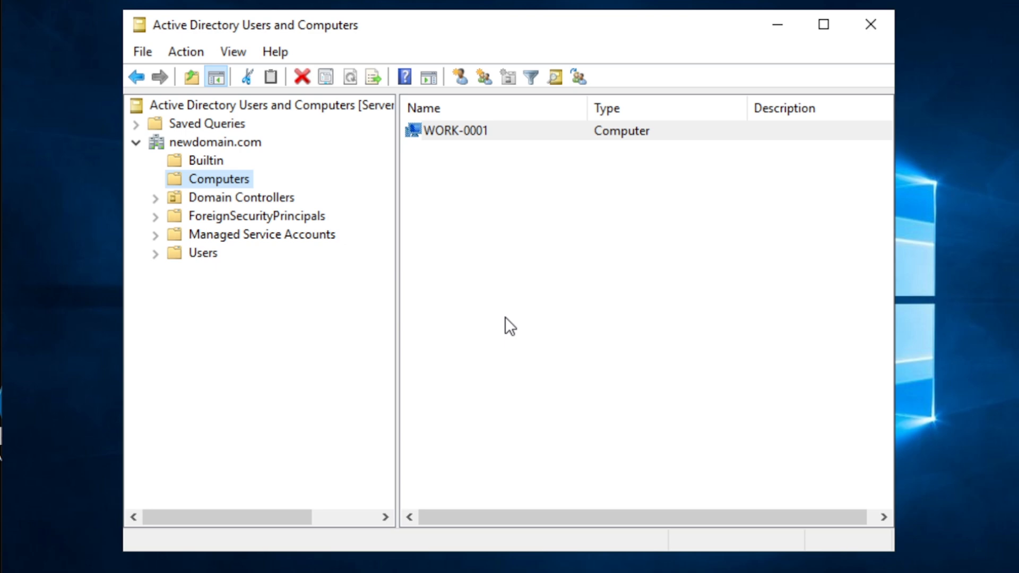
Inspect the new WORK-0001 computer account in the Computers list, leaving it selected
{"action": "left_click", "coordinate": [512, 277]}
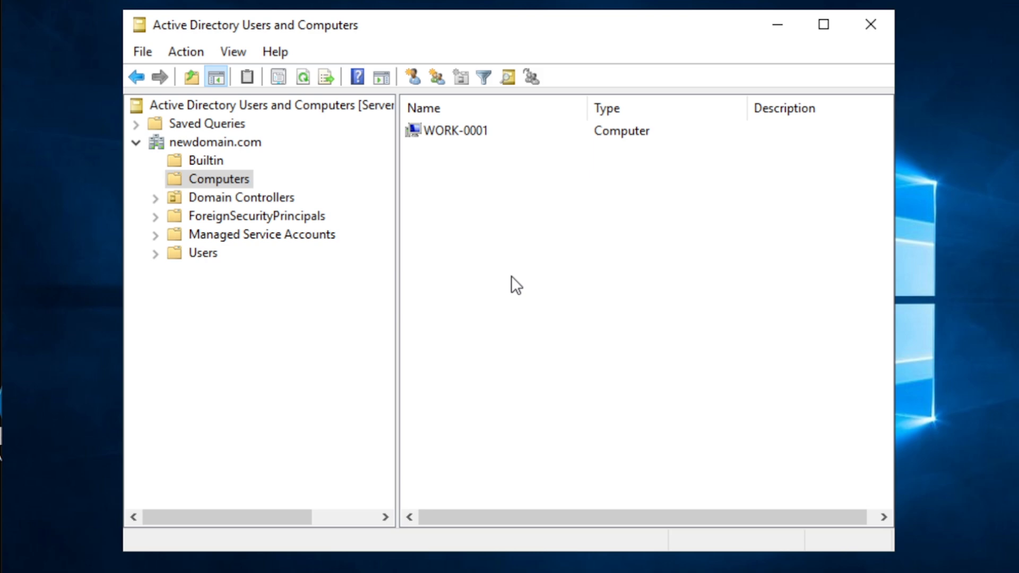
{"action": "left_click", "coordinate": [491, 132]}
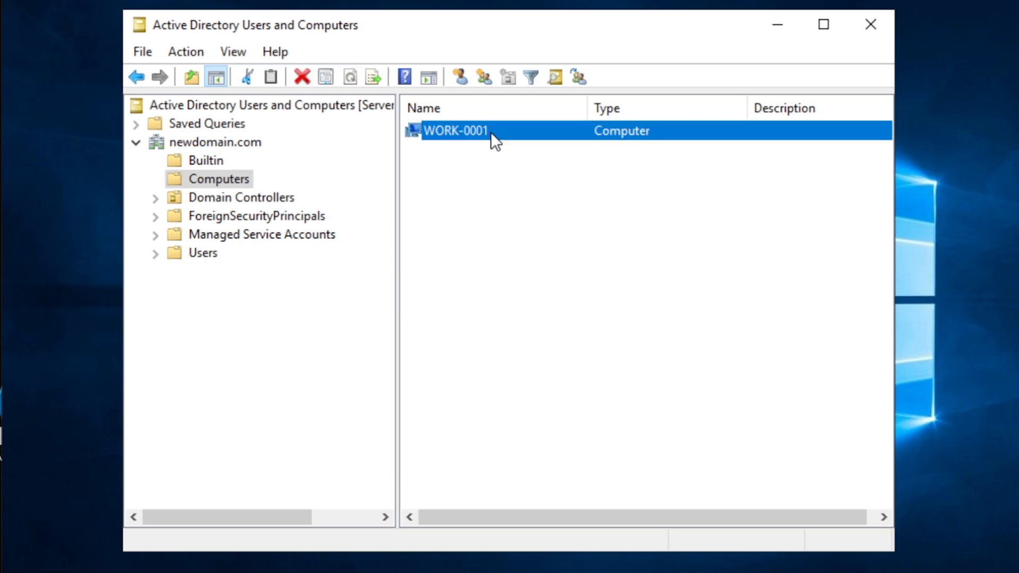
{"action": "left_click", "coordinate": [489, 193]}
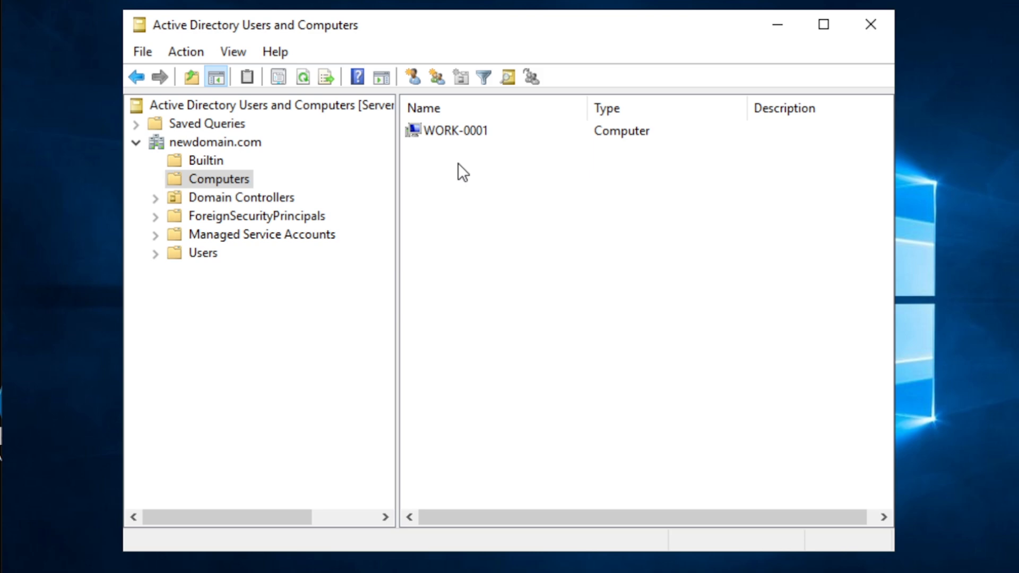
{"action": "left_click", "coordinate": [463, 136]}
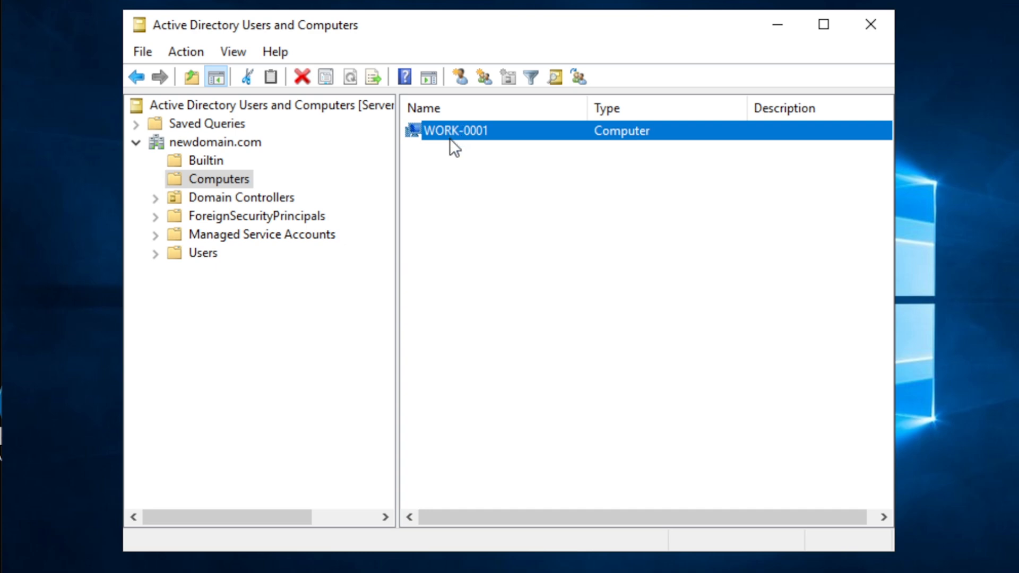
{"action": "left_click", "coordinate": [458, 157]}
{"action": "left_click", "coordinate": [464, 129]}
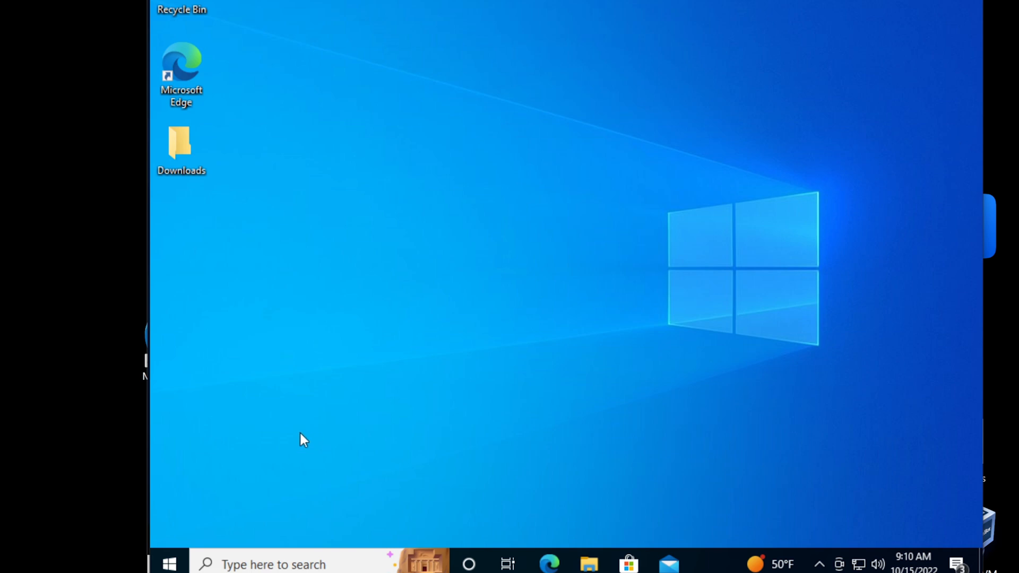
Expand Windows Administrative Tools in the Win10 client's Start menu
{"action": "left_click", "coordinate": [169, 564]}
{"action": "scroll", "coordinate": [283, 319], "scroll_direction": "down", "scroll_amount": 5}
{"action": "scroll", "coordinate": [278, 354], "scroll_direction": "down", "scroll_amount": 10}
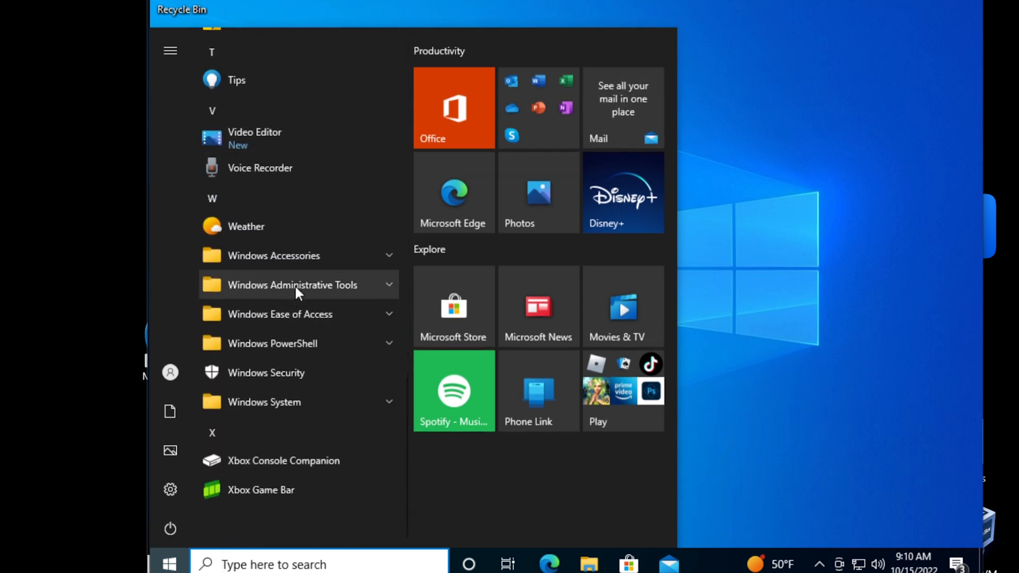
{"action": "left_click", "coordinate": [295, 284]}
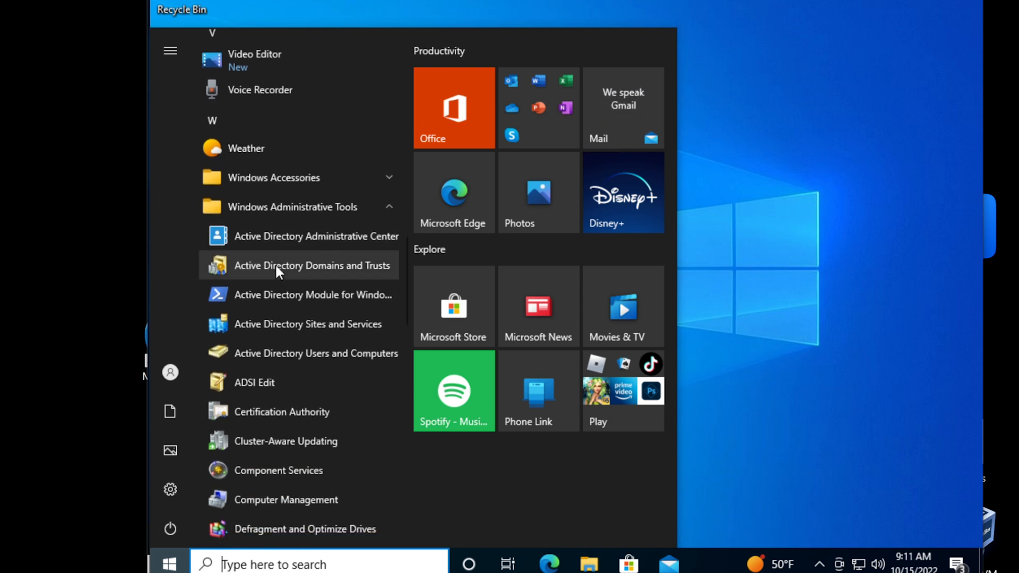
{"action": "scroll", "coordinate": [272, 282], "scroll_direction": "down", "scroll_amount": 1}
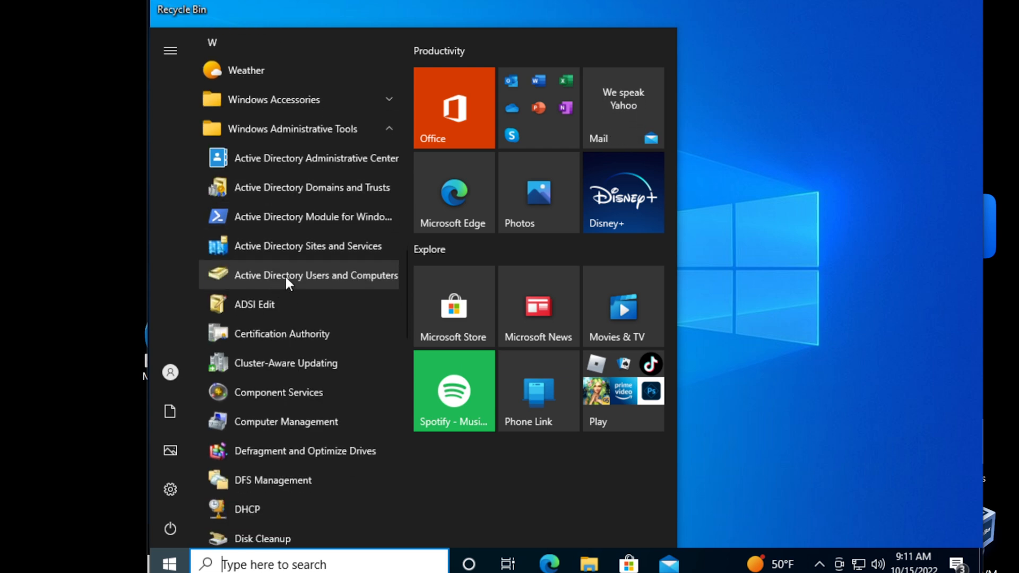
Search the Start menu for 'system pr' to open the About page showing NEW-Workstation
{"action": "left_click", "coordinate": [169, 564]}
{"action": "left_click", "coordinate": [169, 564]}
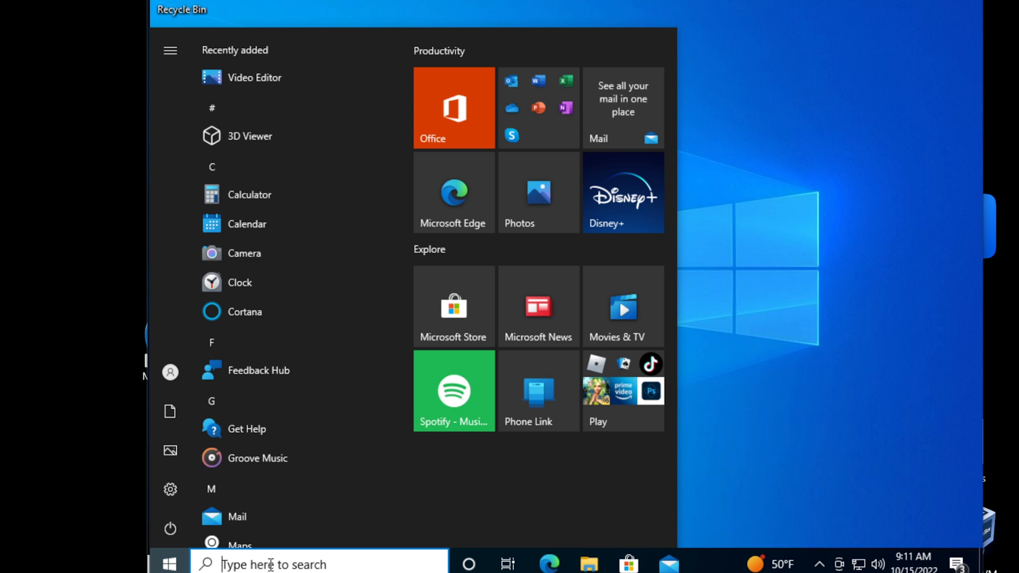
{"action": "type", "text": "system"}
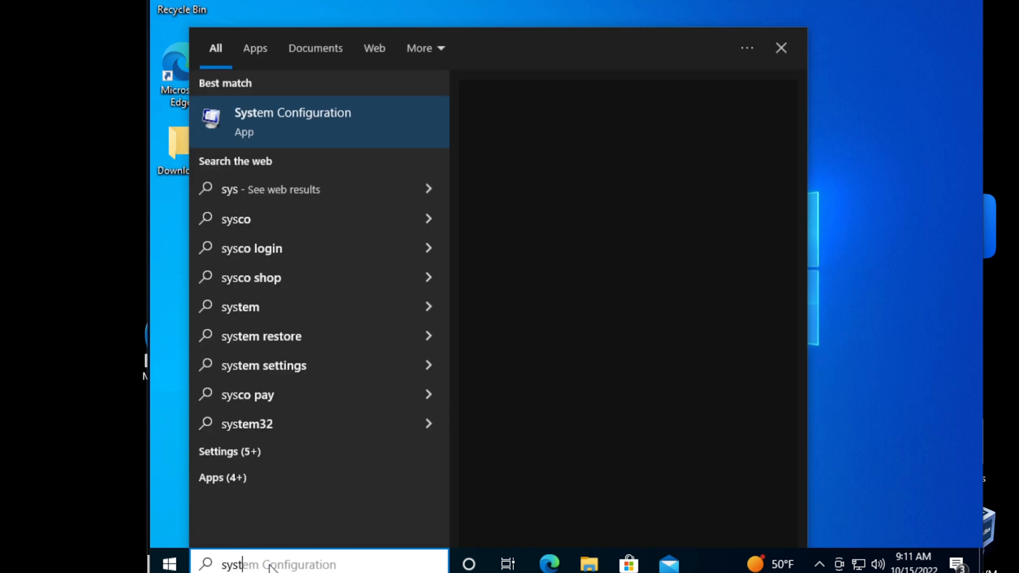
{"action": "type", "text": " pr"}
{"action": "key", "text": "Return"}
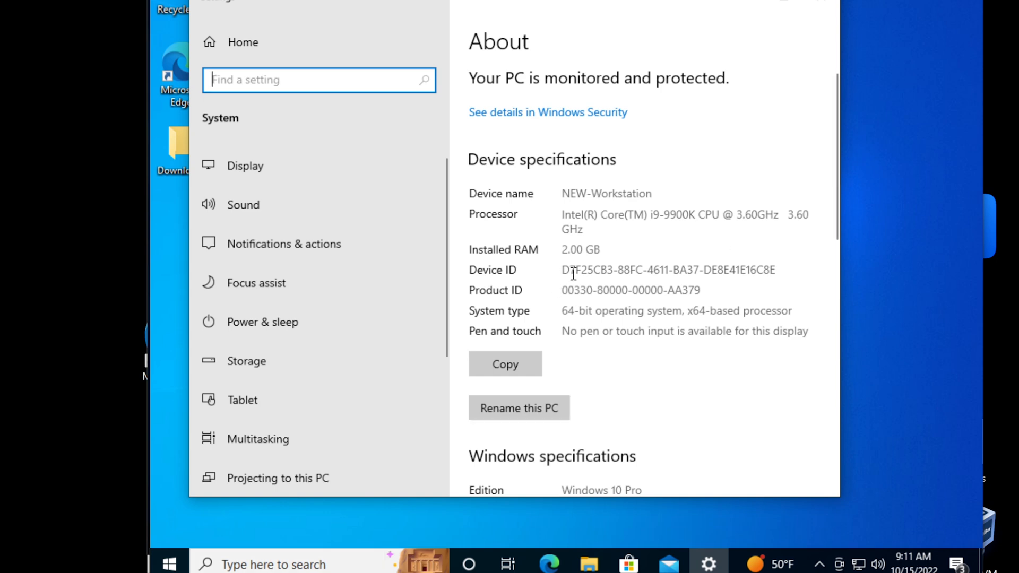
Try Rename this PC with WORK-0001, then cancel, keeping the name NEW-Workstation
{"action": "scroll", "coordinate": [573, 271], "scroll_direction": "down", "scroll_amount": 3}
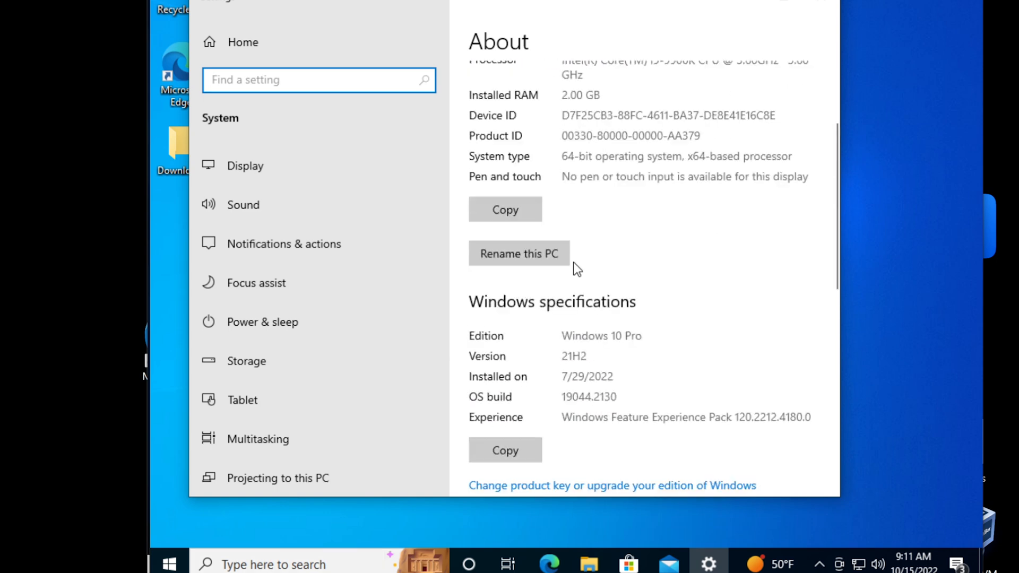
{"action": "scroll", "coordinate": [577, 269], "scroll_direction": "down", "scroll_amount": 2}
{"action": "scroll", "coordinate": [577, 270], "scroll_direction": "up", "scroll_amount": 3}
{"action": "scroll", "coordinate": [576, 269], "scroll_direction": "up", "scroll_amount": 1}
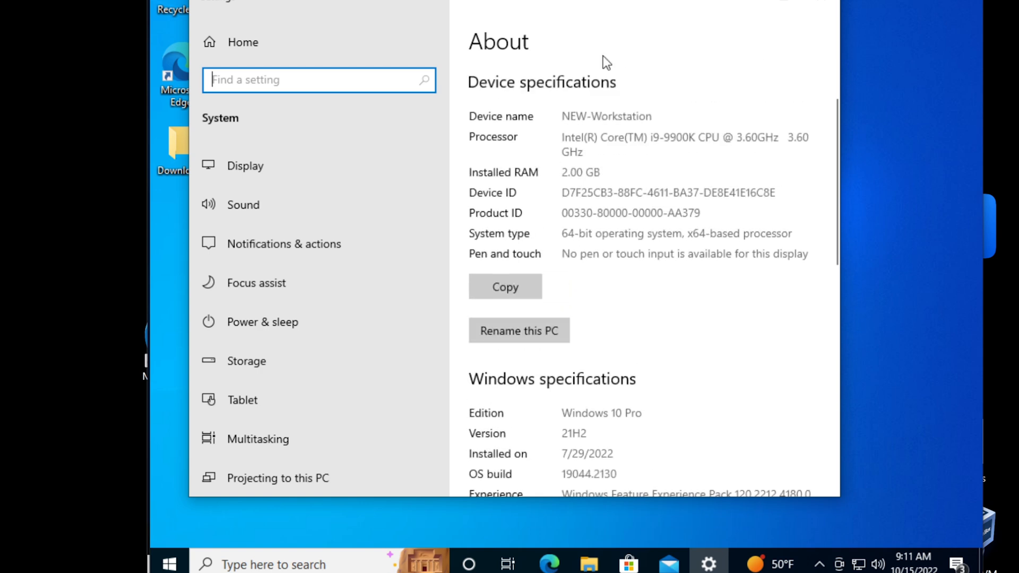
{"action": "left_click", "coordinate": [518, 334]}
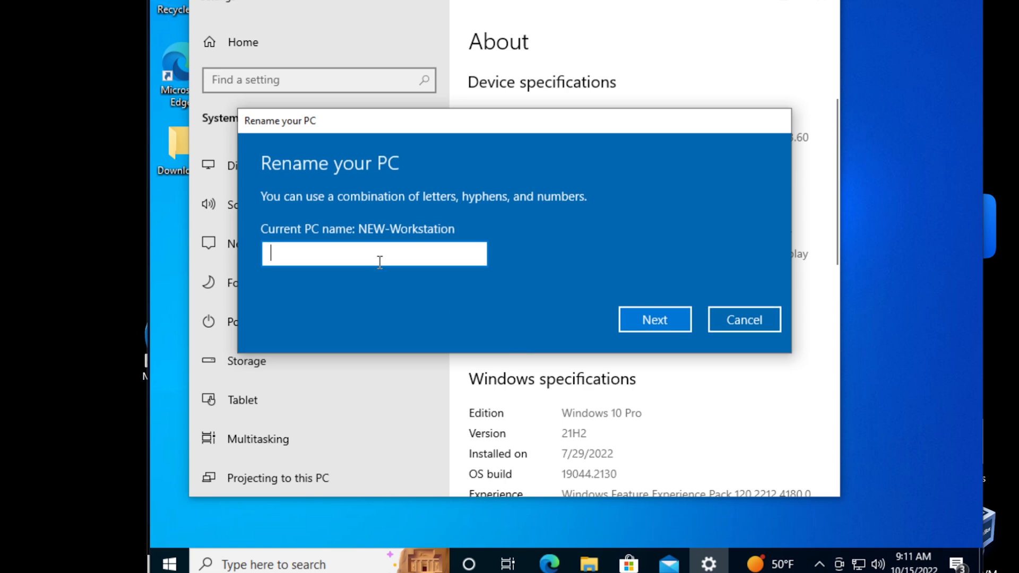
{"action": "type", "text": "WORK-"}
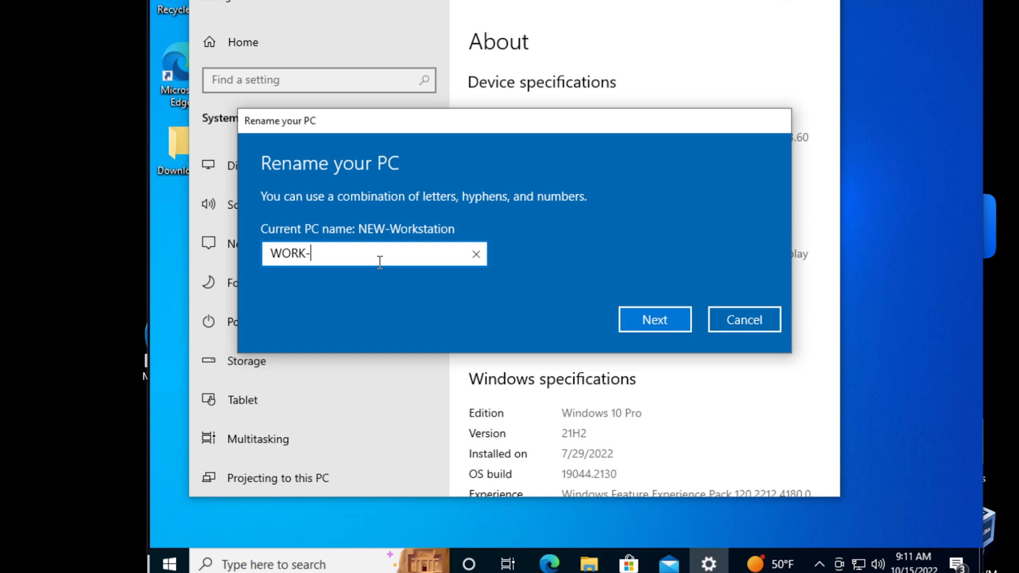
{"action": "type", "text": "0001"}
{"action": "left_click", "coordinate": [727, 314]}
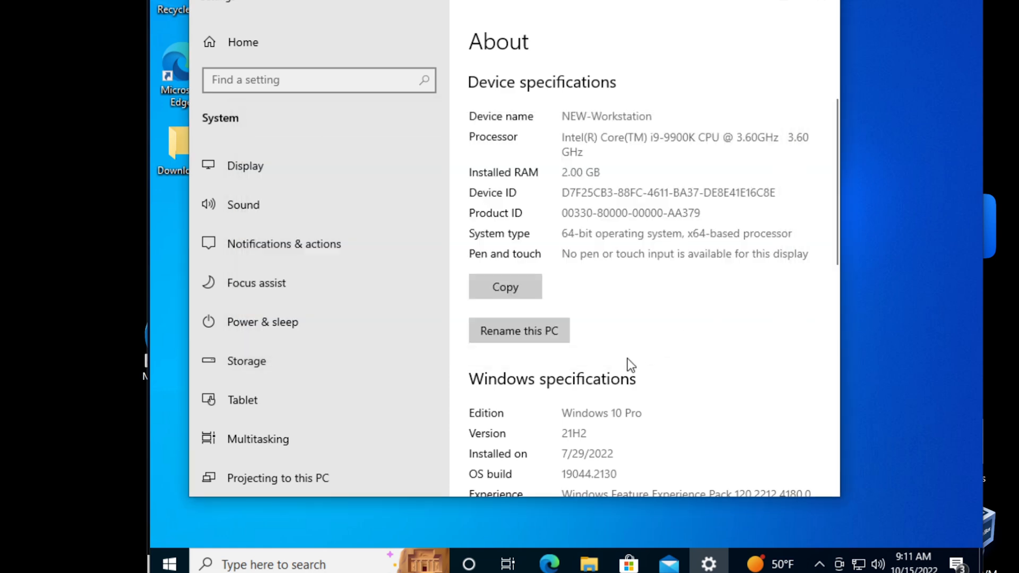
Open Advanced system settings to bring up the System Properties window
{"action": "scroll", "coordinate": [628, 359], "scroll_direction": "down", "scroll_amount": 4}
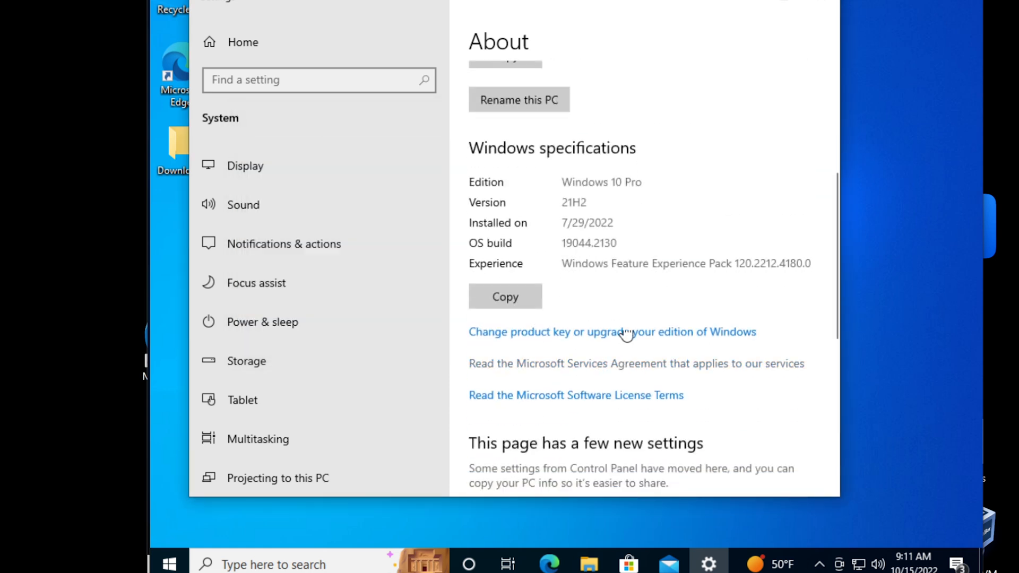
{"action": "scroll", "coordinate": [626, 350], "scroll_direction": "down", "scroll_amount": 5}
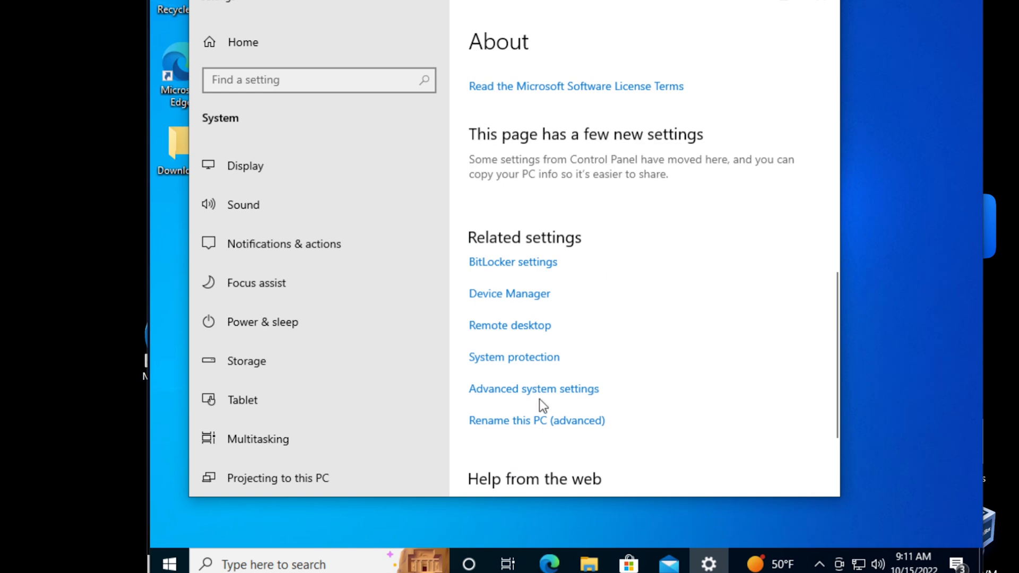
{"action": "left_click", "coordinate": [541, 390]}
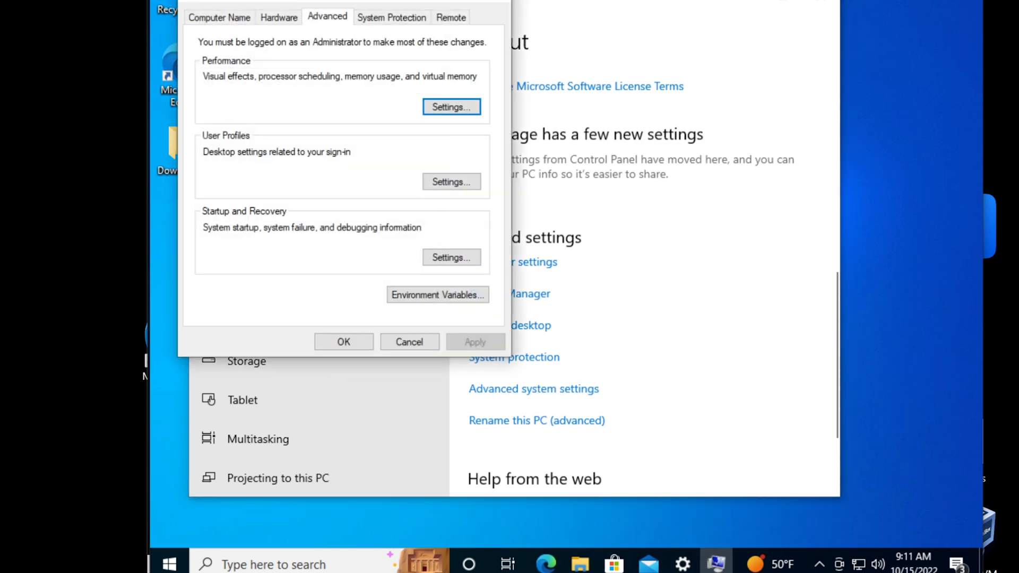
{"action": "left_click_drag", "start_coordinate": [276, 1], "coordinate": [423, 62]}
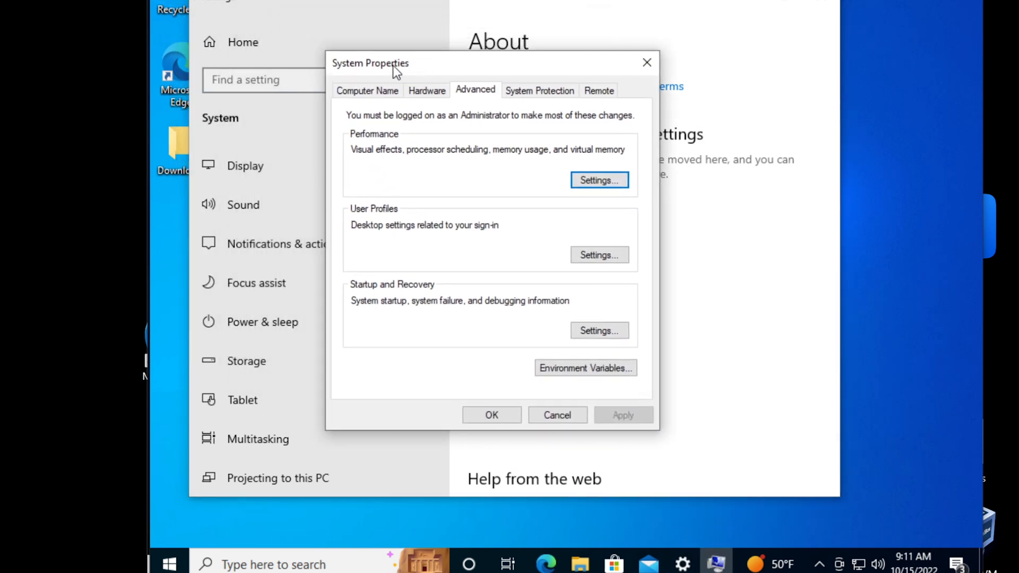
Minimize Settings and show the Computer Name tab: NEW-Workstation in workgroup WORKGROUP
{"action": "left_click", "coordinate": [751, 1]}
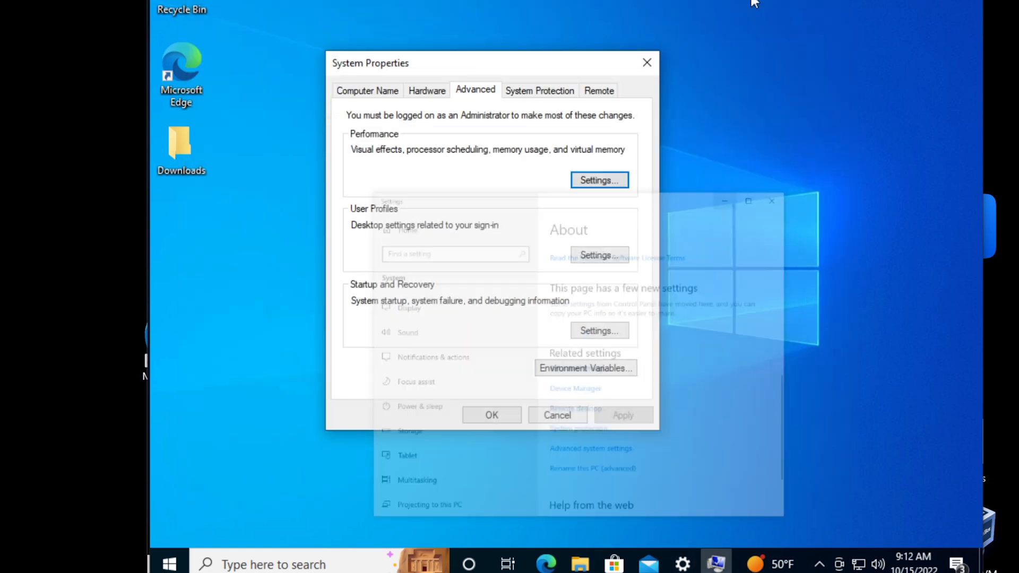
{"action": "left_click_drag", "start_coordinate": [468, 61], "coordinate": [492, 73]}
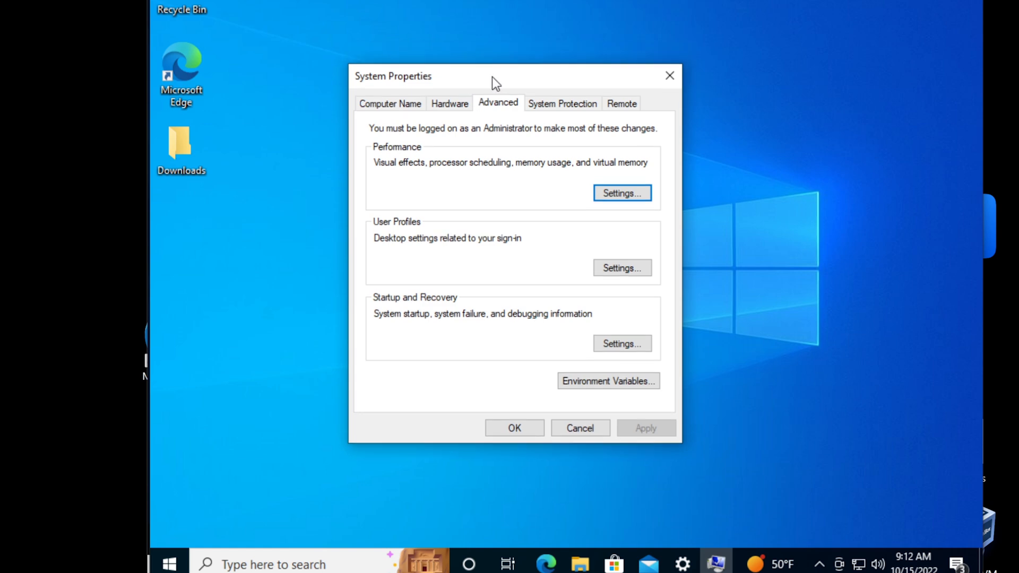
{"action": "left_click", "coordinate": [377, 104]}
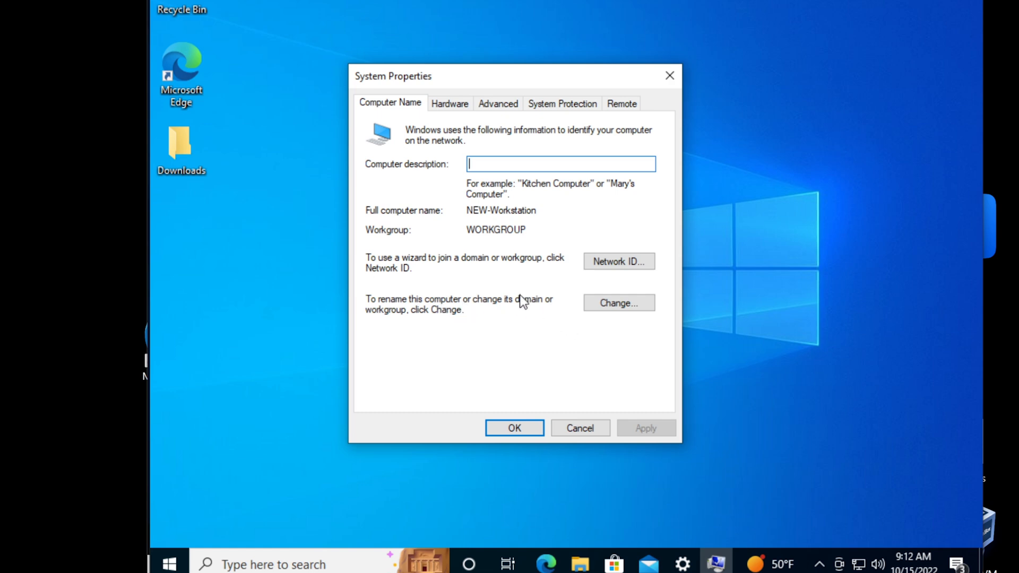
In Computer Name/Domain Changes, replace NEW-Workstation with WORK-0001 as the computer name
{"action": "left_click", "coordinate": [613, 307]}
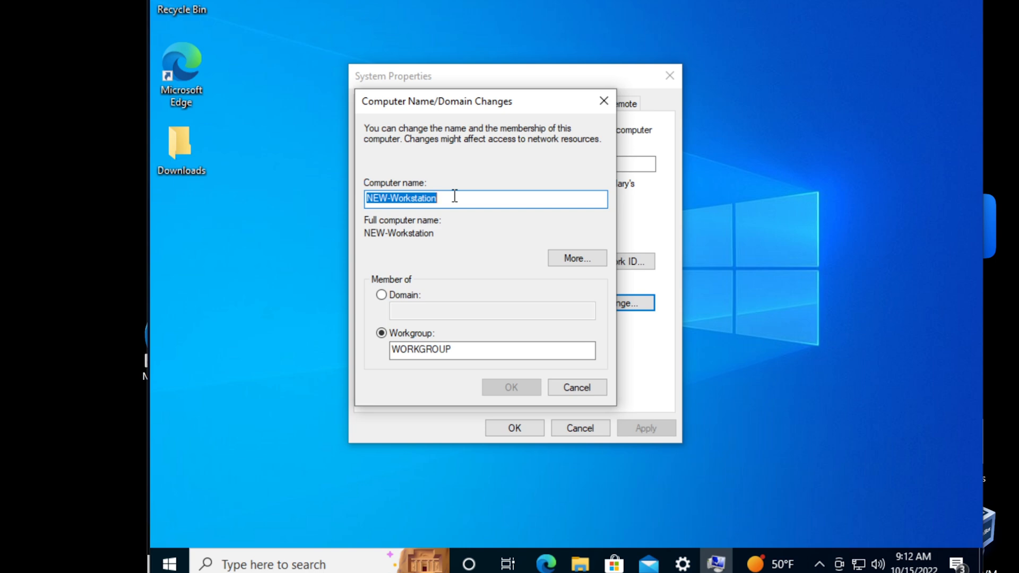
{"action": "type", "text": "WORK"}
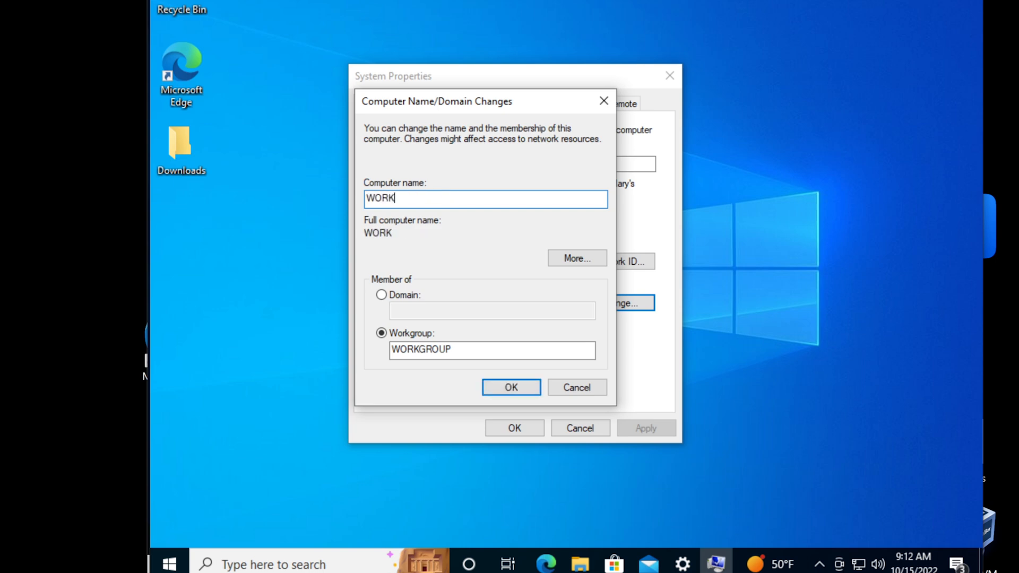
{"action": "type", "text": "-0001"}
{"action": "left_click_drag", "start_coordinate": [430, 197], "coordinate": [366, 190]}
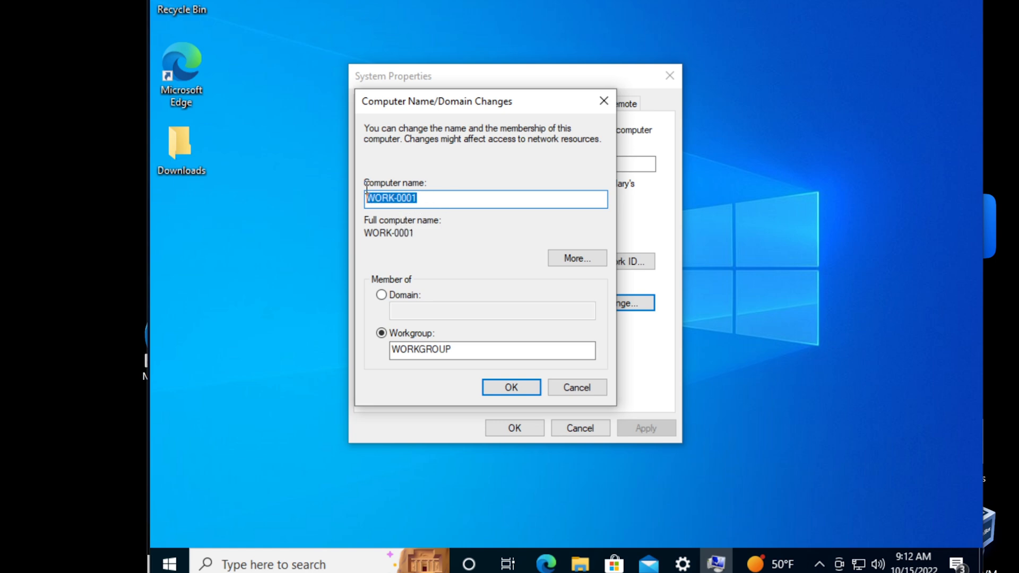
{"action": "left_click", "coordinate": [464, 231]}
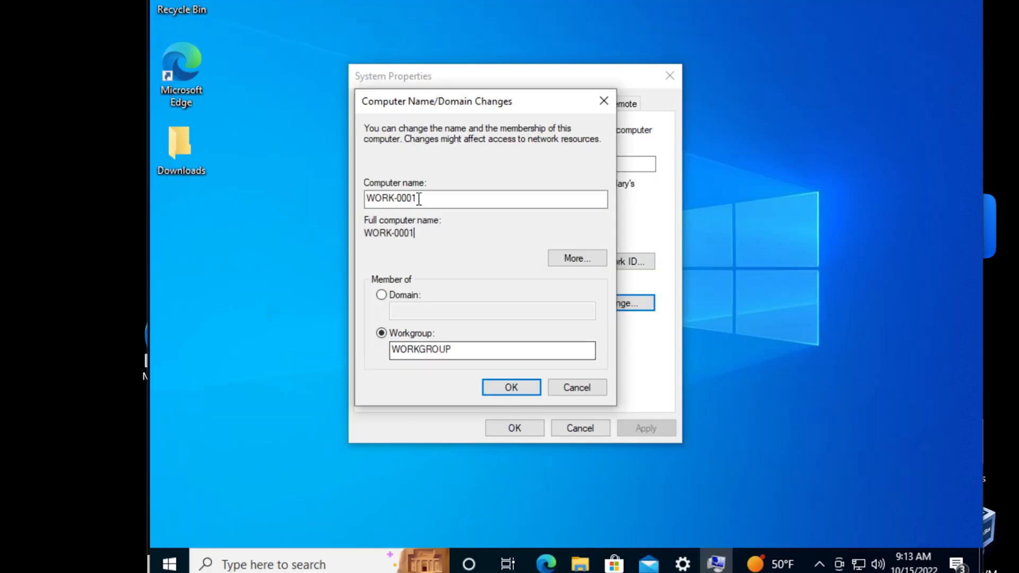
Switch the client's membership to Domain, select the Domain field, then view newdomain.com's containers on the server
{"action": "left_click", "coordinate": [422, 198]}
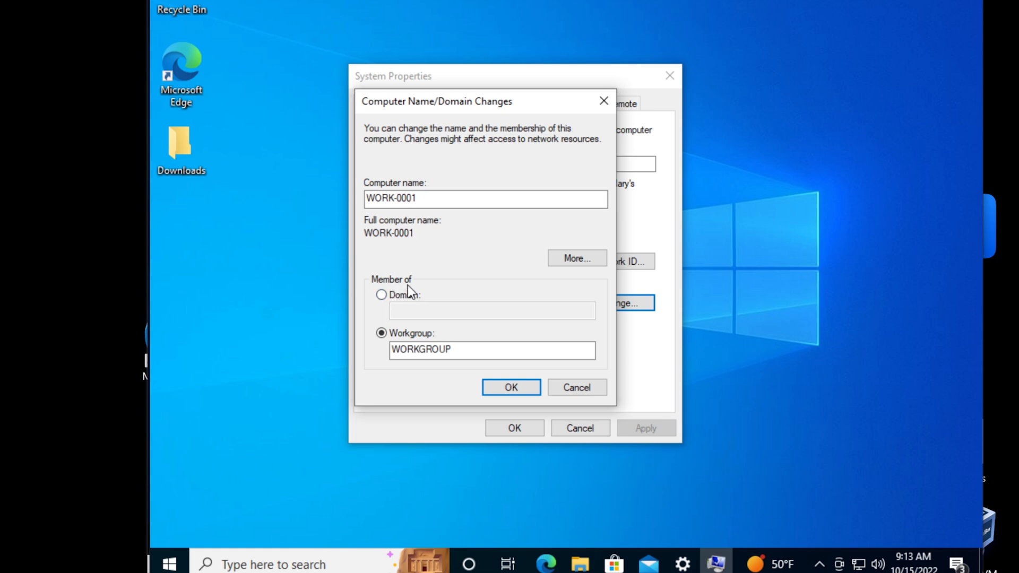
{"action": "left_click", "coordinate": [382, 294]}
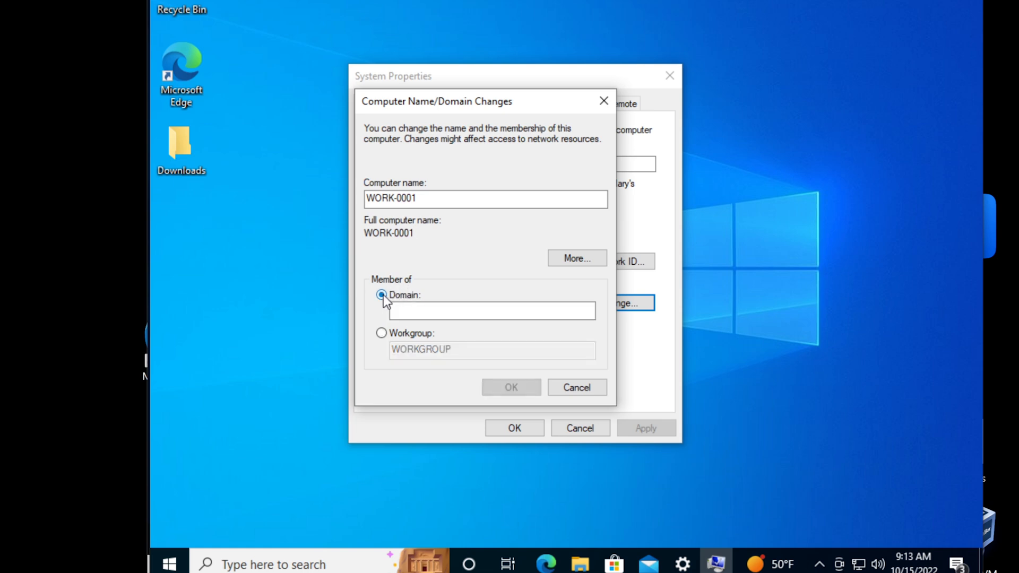
{"action": "left_click", "coordinate": [411, 310]}
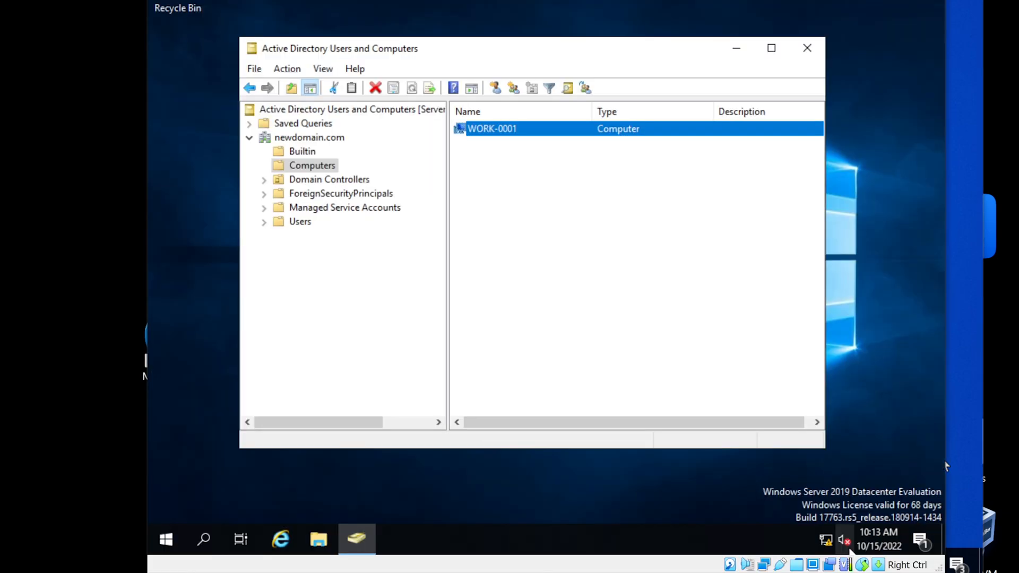
{"action": "left_click", "coordinate": [299, 140]}
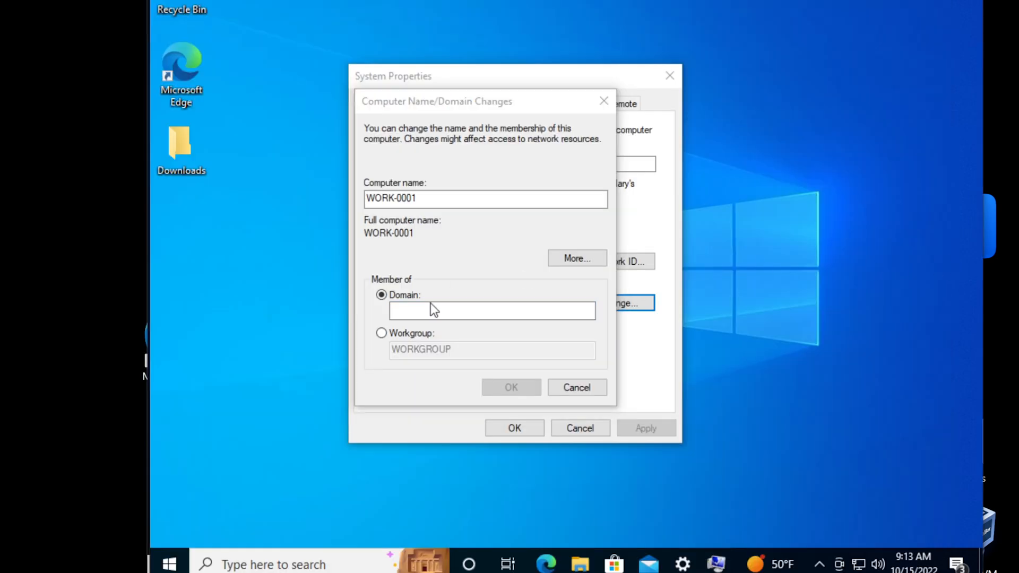
Enter newdomain.com as the domain name and confirm the join
{"action": "left_click", "coordinate": [439, 310]}
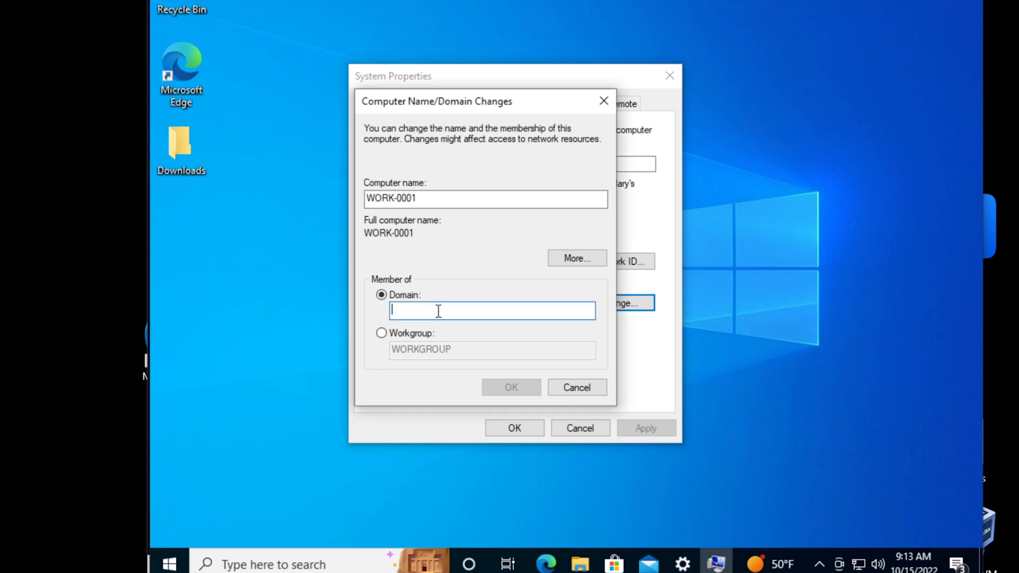
{"action": "type", "text": "newdomain.c"}
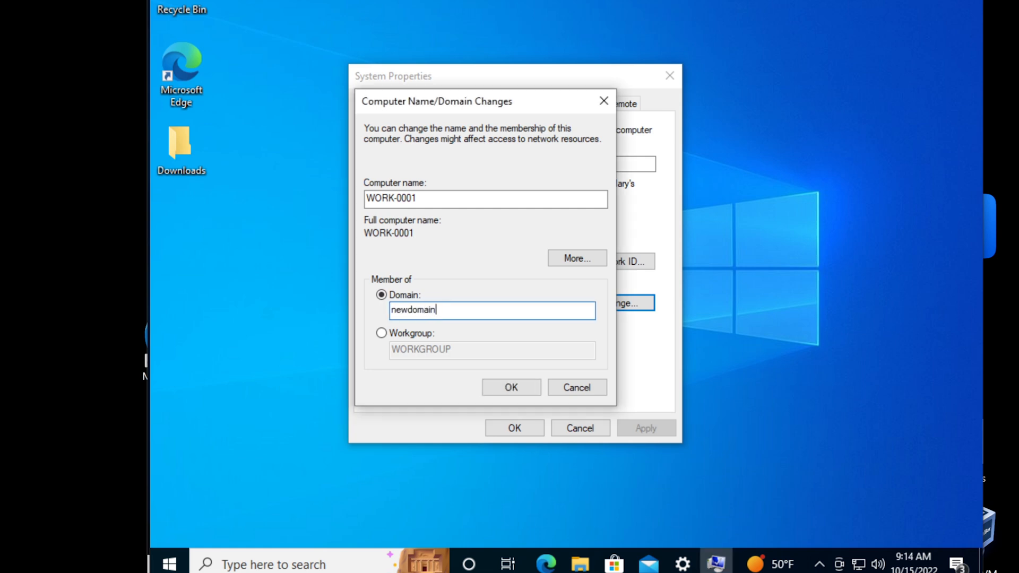
{"action": "type", "text": "om"}
{"action": "left_click", "coordinate": [499, 386]}
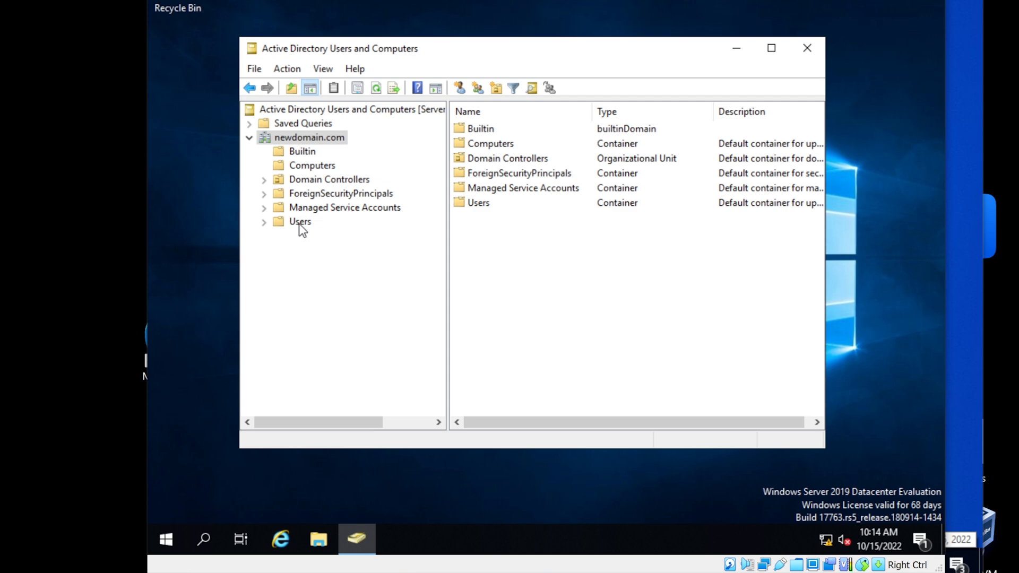
Browse newdomain.com's Users list, select Administrator, then show the Computers container listing WORK-0001
{"action": "left_click", "coordinate": [300, 223]}
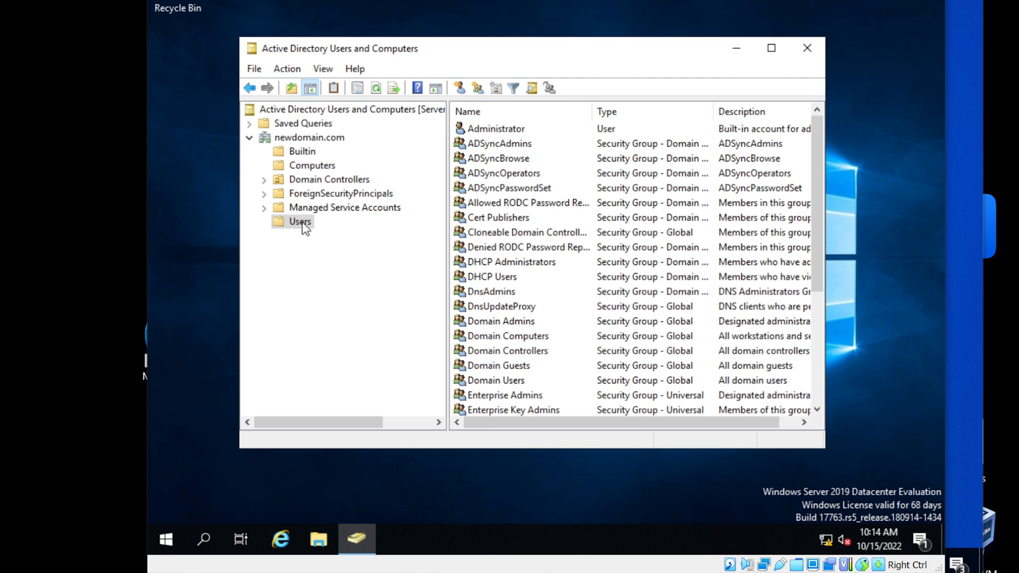
{"action": "scroll", "coordinate": [630, 291], "scroll_direction": "down", "scroll_amount": 4}
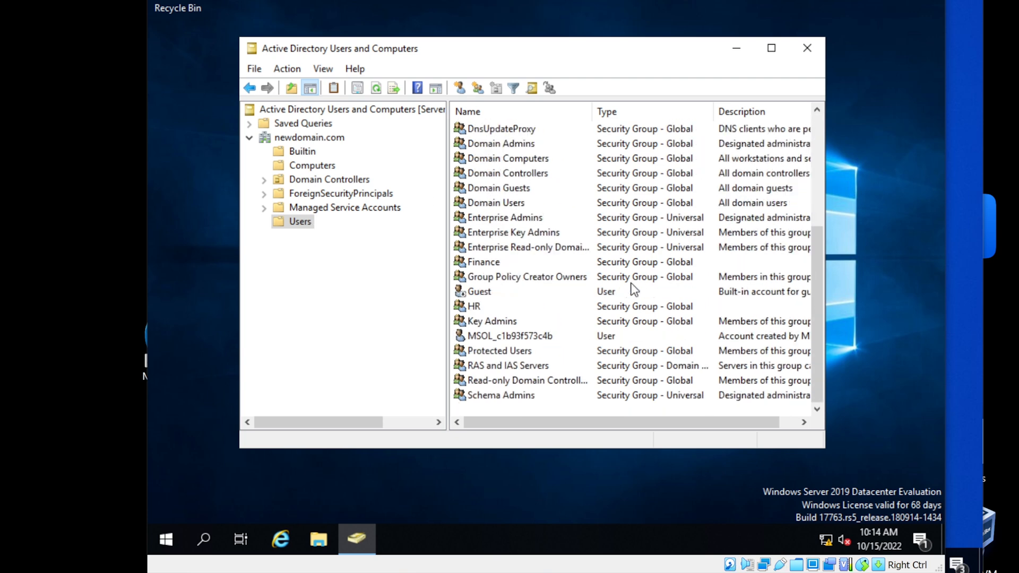
{"action": "scroll", "coordinate": [630, 292], "scroll_direction": "up", "scroll_amount": 4}
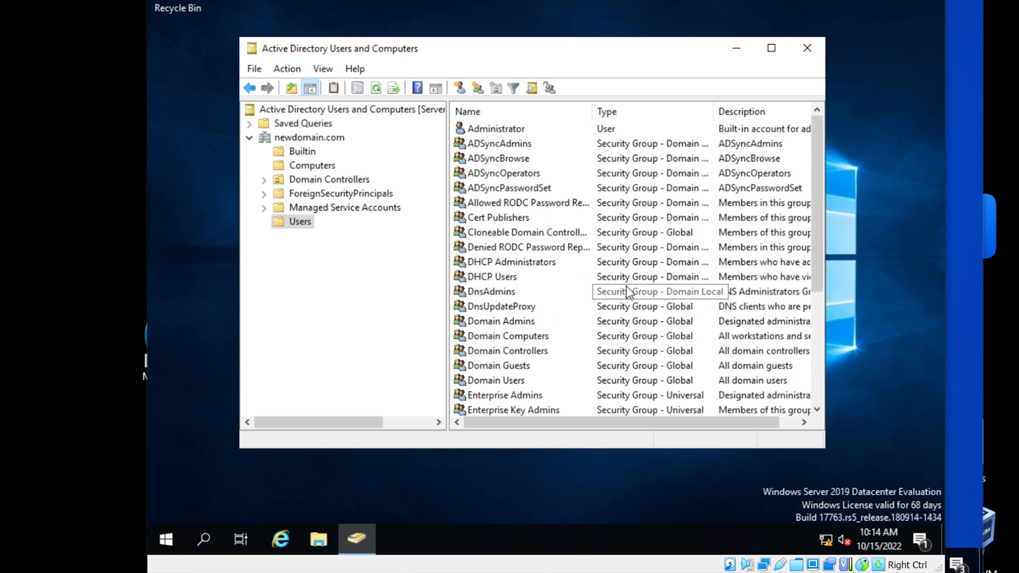
{"action": "left_click", "coordinate": [503, 129]}
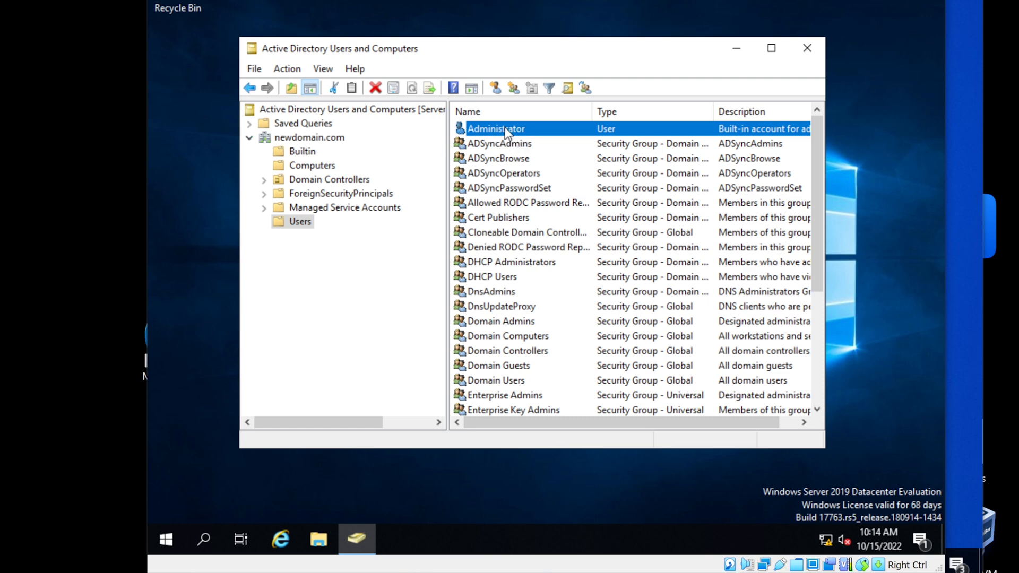
{"action": "left_click", "coordinate": [310, 167]}
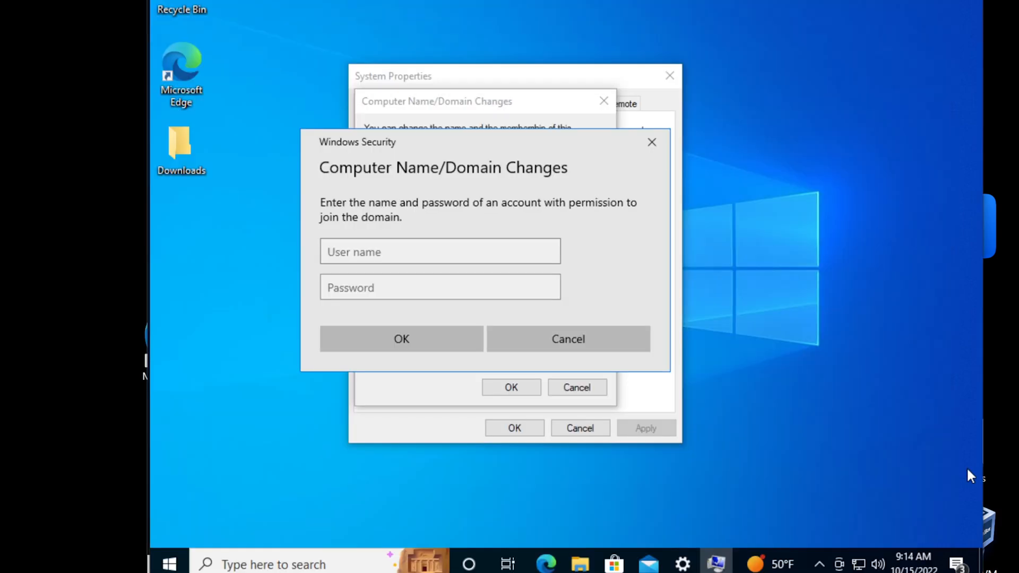
Authenticate the domain join with the domain administrator account name and its password
{"action": "left_click", "coordinate": [399, 254]}
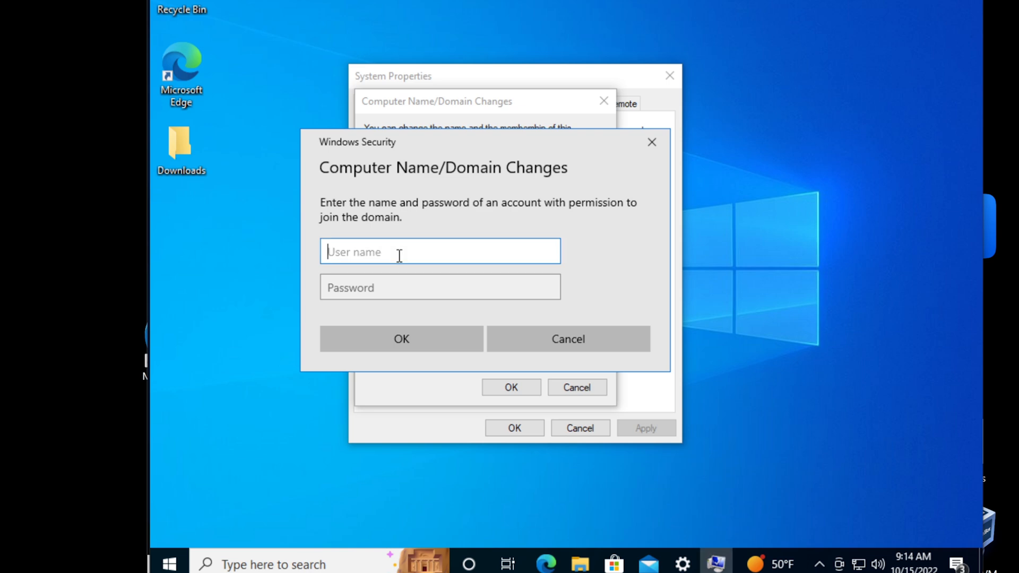
{"action": "type", "text": "administrator"}
{"action": "key", "text": "Tab"}
{"action": "type", "text": "P"}
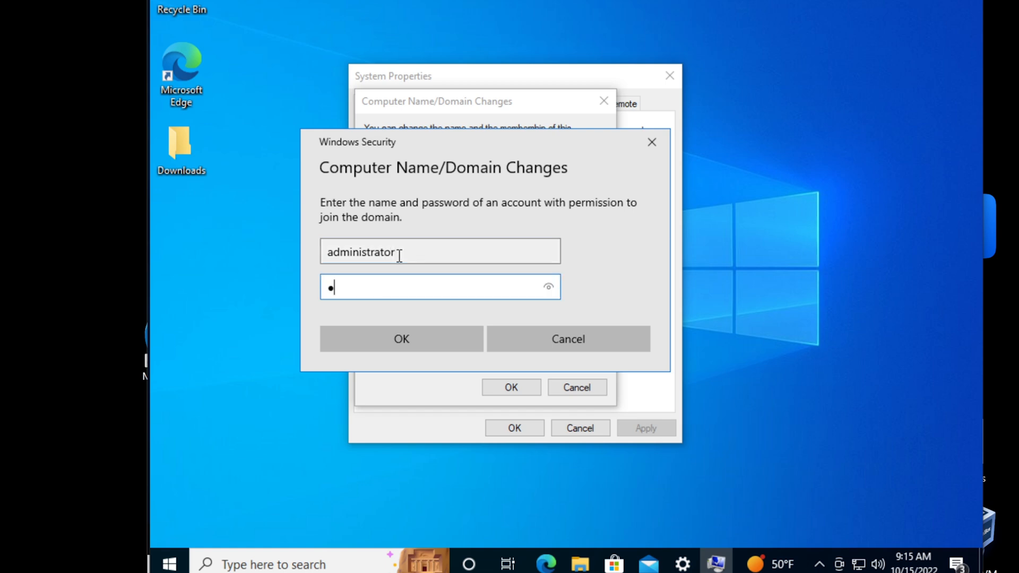
{"action": "type", "text": "@ssw0rd"}
{"action": "left_click", "coordinate": [405, 335]}
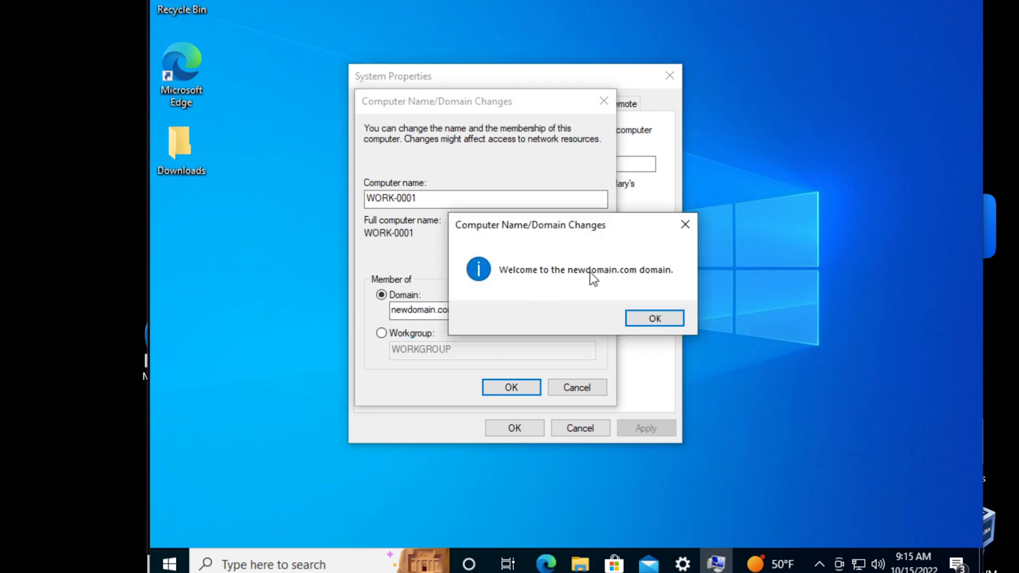
Acknowledge the welcome and restart messages, close System Properties, and restart the client now
{"action": "left_click", "coordinate": [655, 318]}
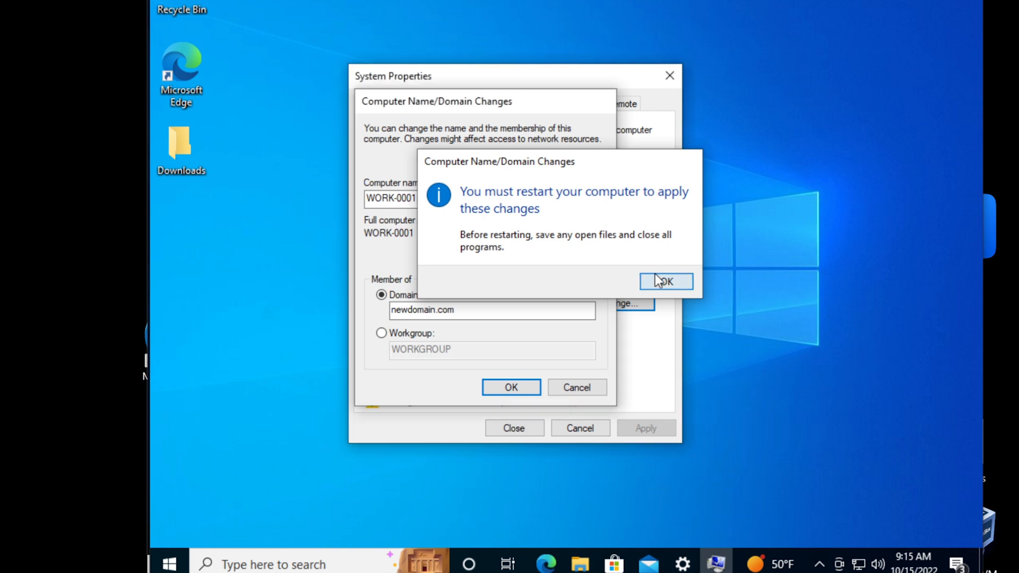
{"action": "left_click", "coordinate": [658, 280]}
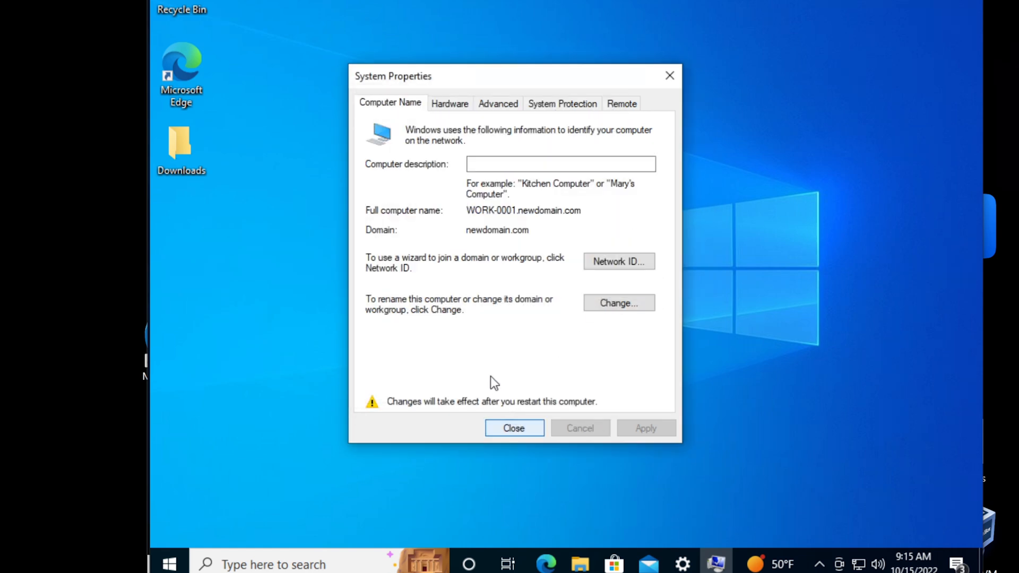
{"action": "left_click", "coordinate": [520, 427]}
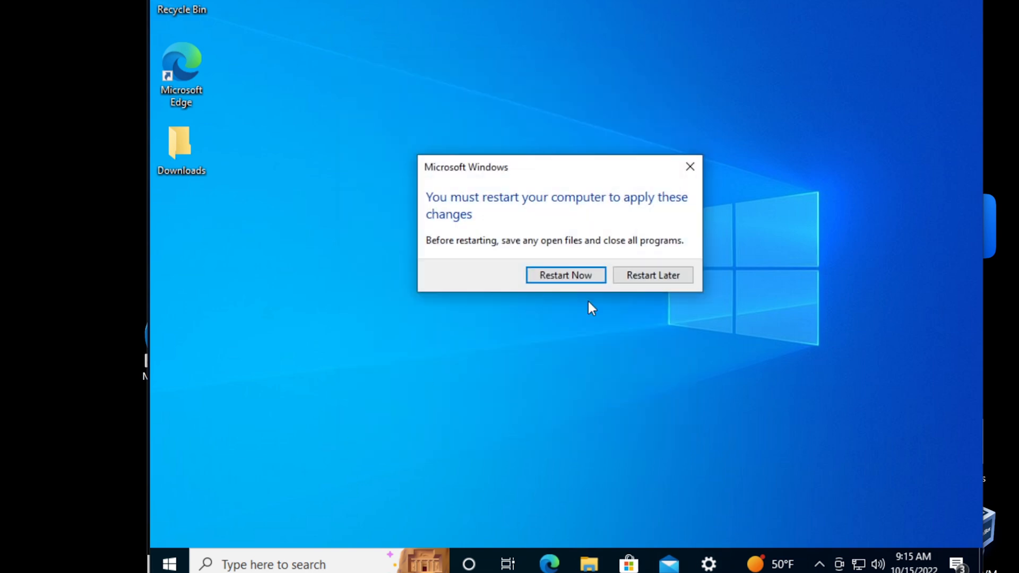
{"action": "left_click", "coordinate": [588, 279]}
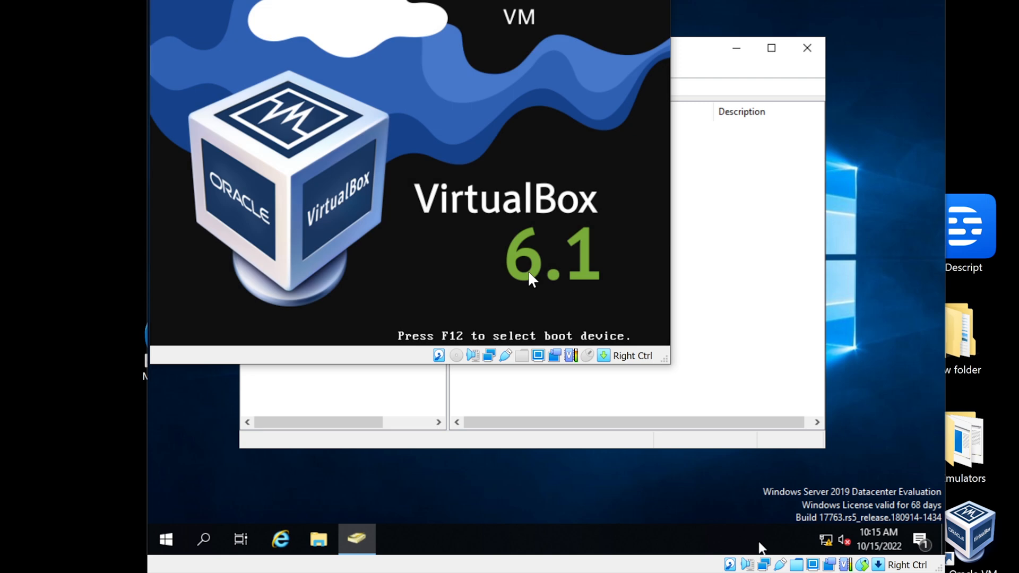
Sign in to the restarted client with the local account's password
{"action": "type", "text": "P"}
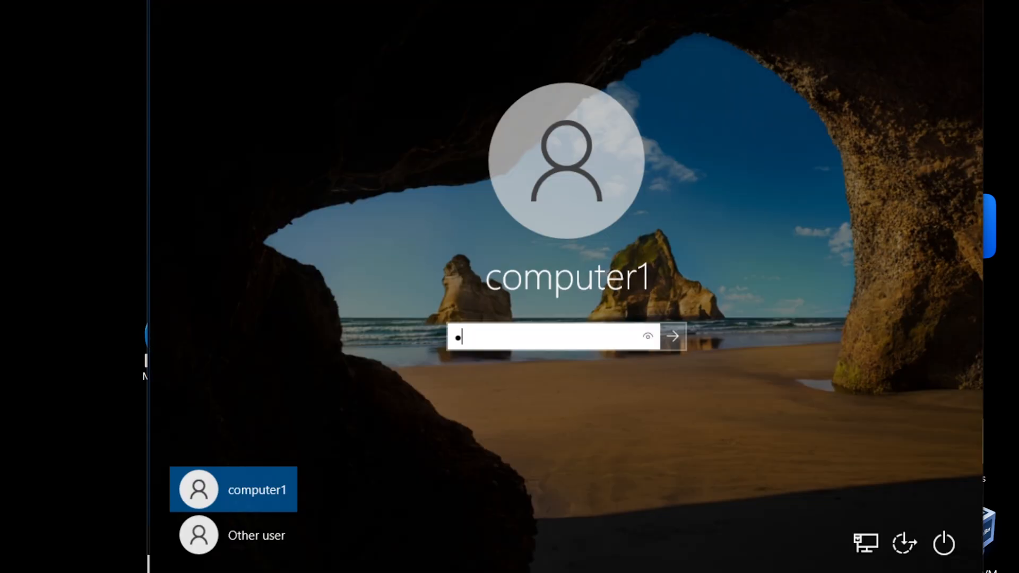
{"action": "type", "text": "a$$w0rd"}
{"action": "key", "text": "Return"}
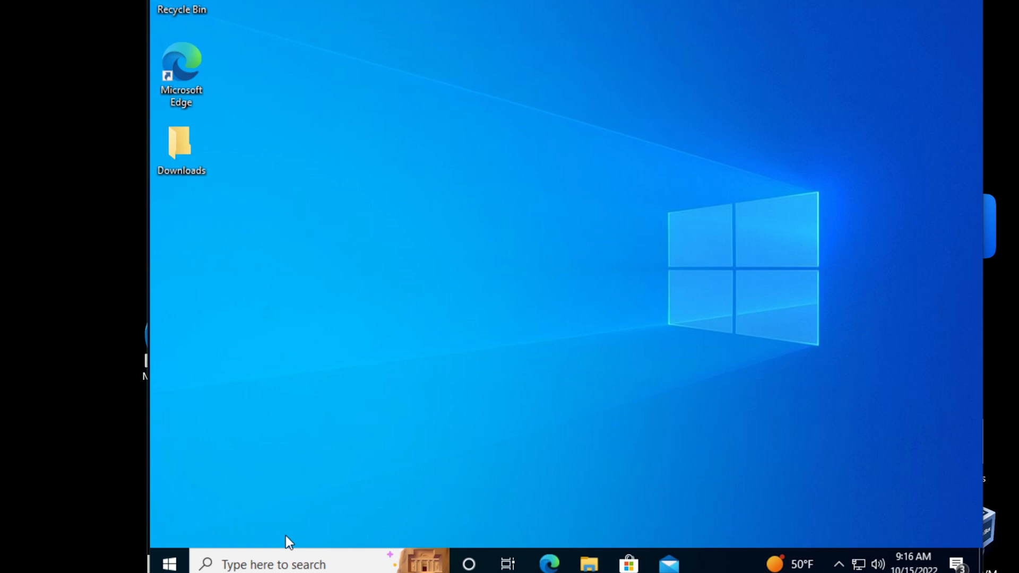
Open Command Prompt on the client and run ipconfig /all
{"action": "left_click", "coordinate": [273, 559]}
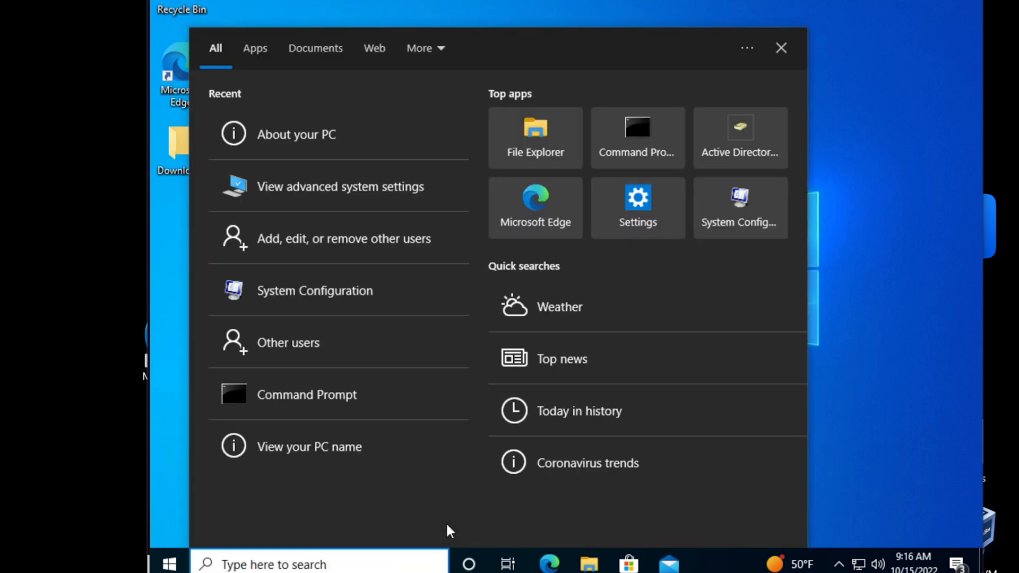
{"action": "type", "text": "cmd"}
{"action": "key", "text": "Return"}
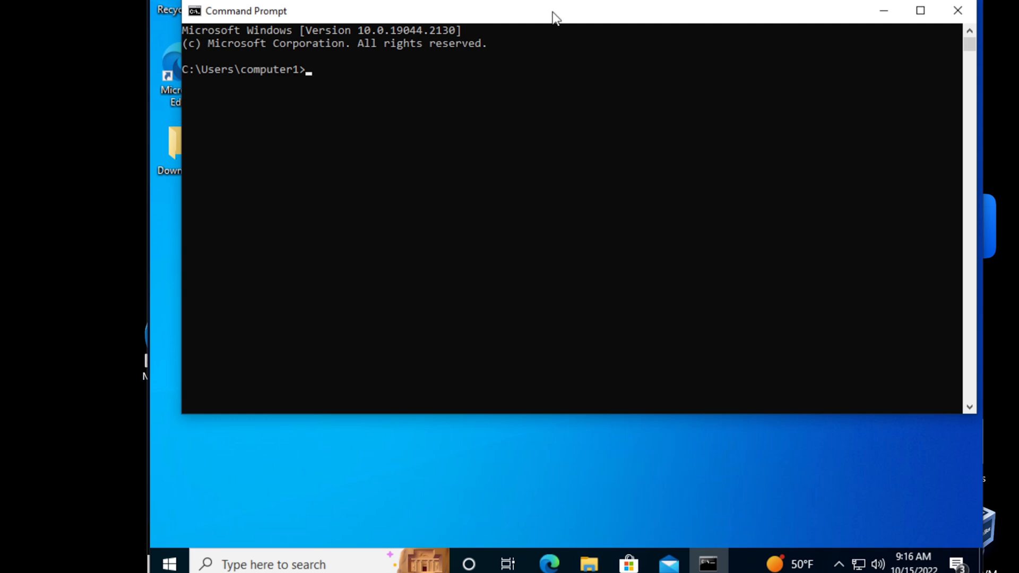
{"action": "type", "text": "ipconfig /all"}
{"action": "key", "text": "Return"}
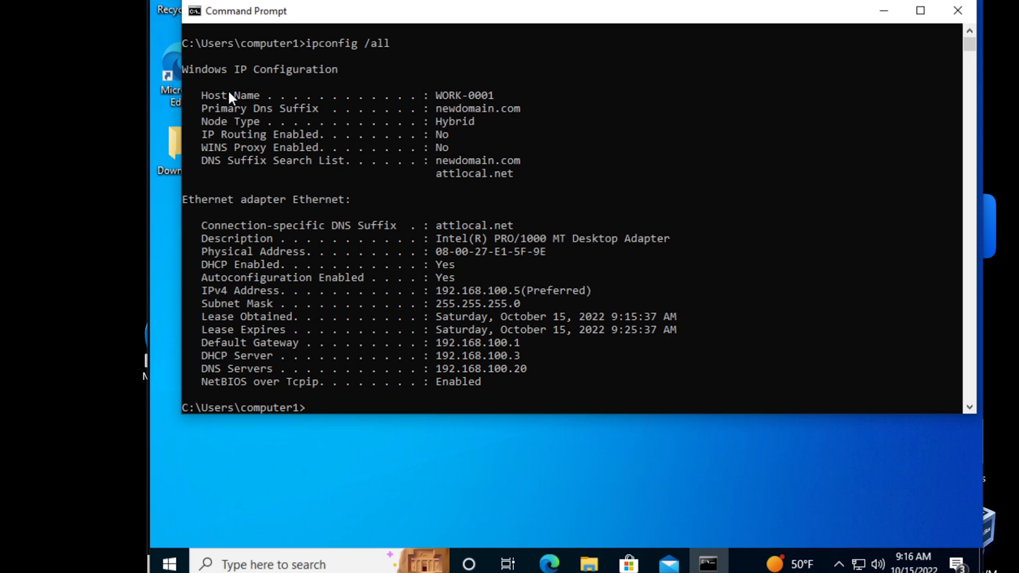
Highlight Host Name WORK-0001 and the newdomain.com DNS suffix lines, then minimise the console
{"action": "left_click_drag", "start_coordinate": [207, 95], "coordinate": [491, 98]}
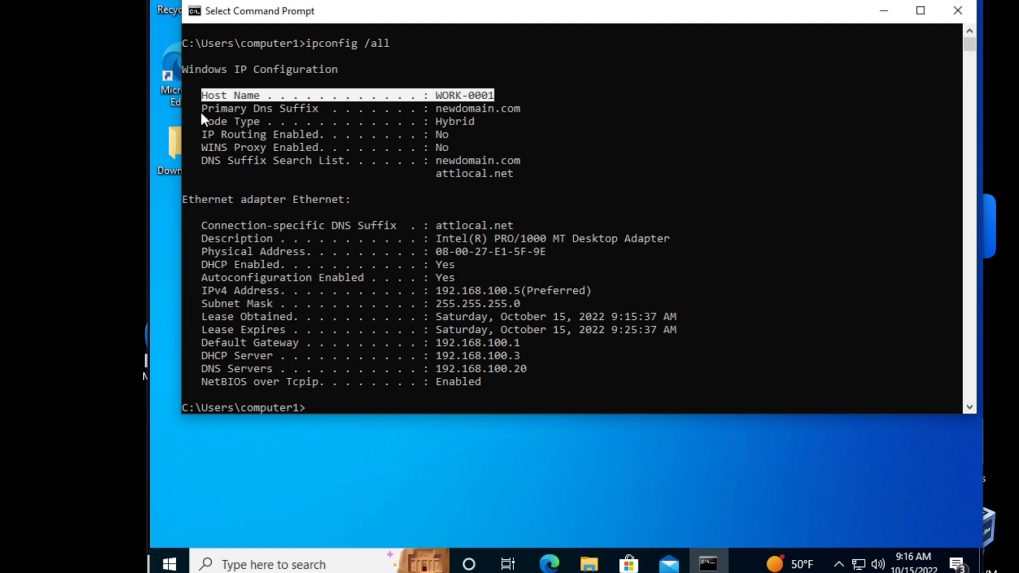
{"action": "left_click_drag", "start_coordinate": [200, 109], "coordinate": [525, 109]}
{"action": "left_click", "coordinate": [302, 147]}
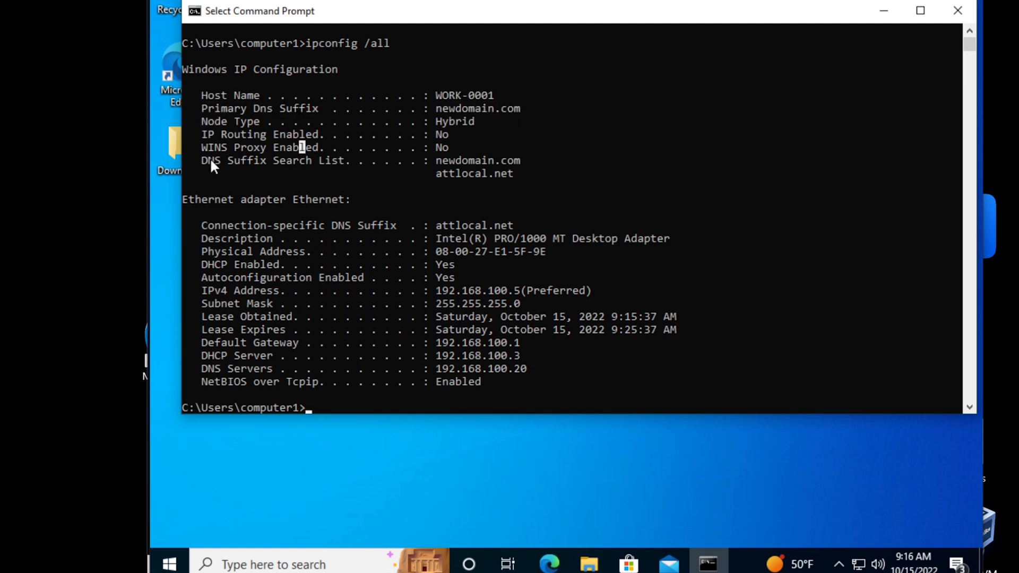
{"action": "left_click_drag", "start_coordinate": [199, 161], "coordinate": [505, 161]}
{"action": "left_click", "coordinate": [505, 161]}
{"action": "left_click_drag", "start_coordinate": [434, 169], "coordinate": [504, 168]}
{"action": "left_click", "coordinate": [507, 161]}
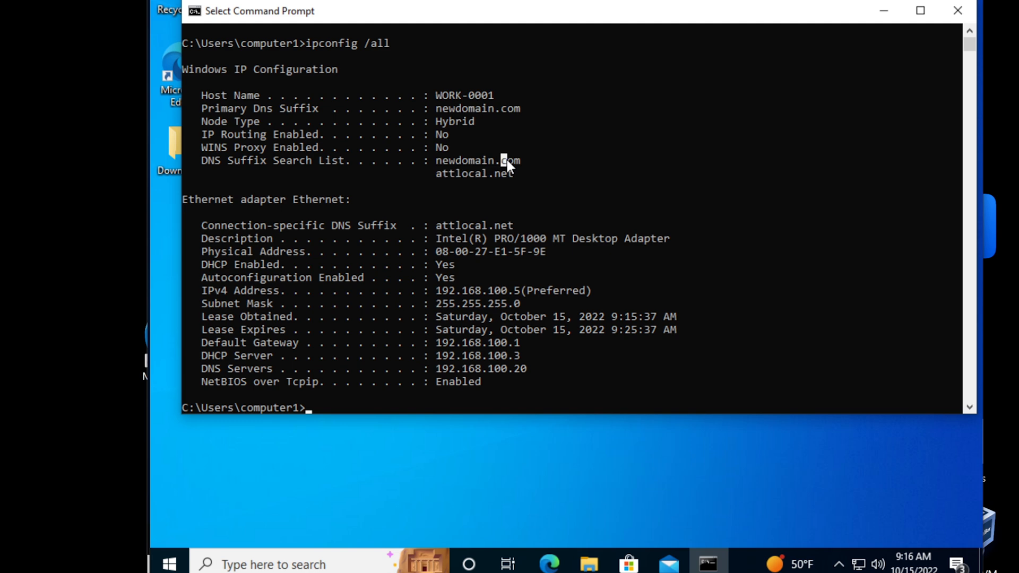
{"action": "left_click", "coordinate": [438, 160]}
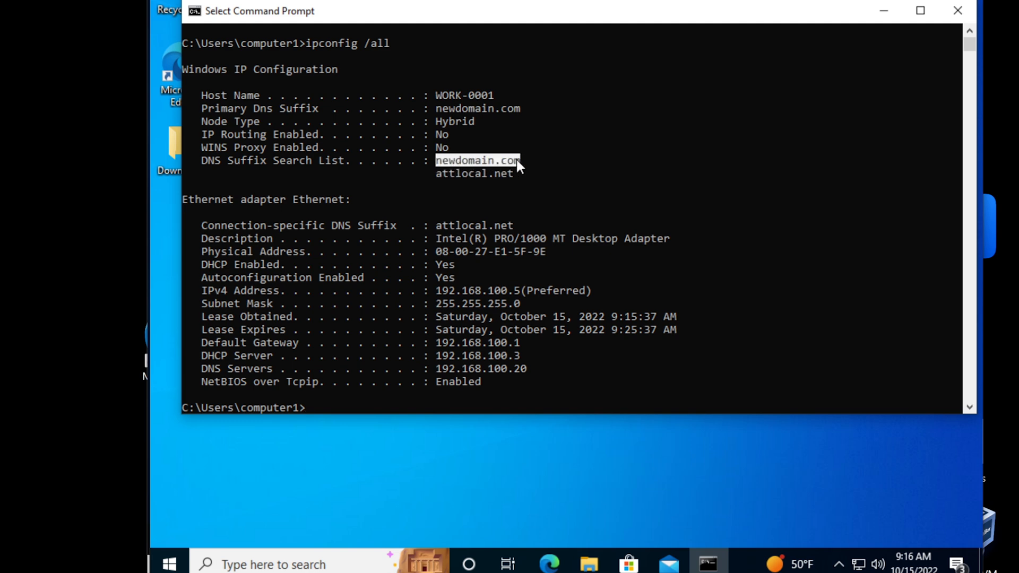
{"action": "left_click", "coordinate": [478, 160]}
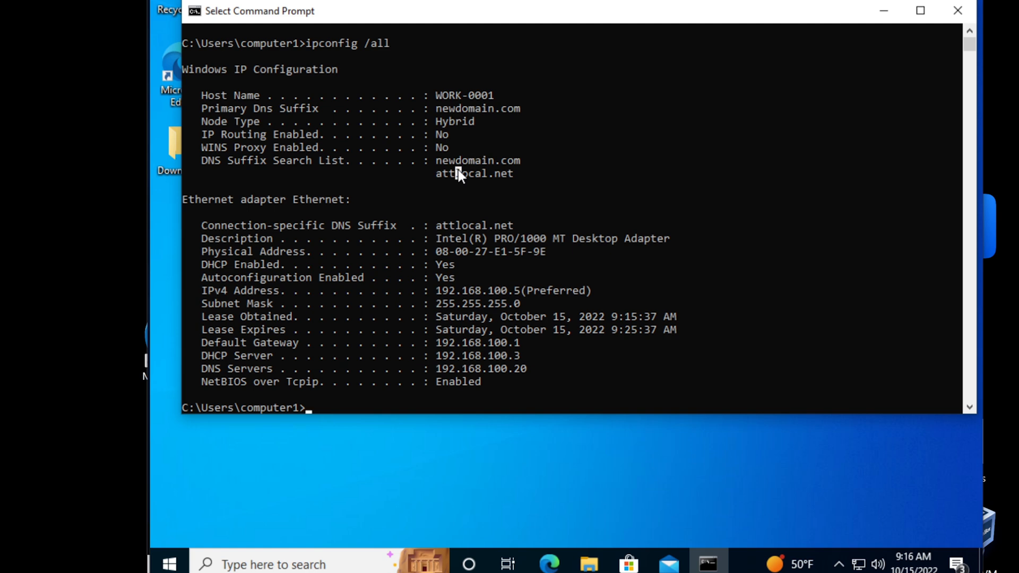
{"action": "left_click", "coordinate": [456, 170]}
{"action": "left_click", "coordinate": [450, 135]}
{"action": "left_click_drag", "start_coordinate": [203, 159], "coordinate": [504, 168]}
{"action": "left_click", "coordinate": [452, 161]}
{"action": "left_click_drag", "start_coordinate": [434, 161], "coordinate": [517, 158]}
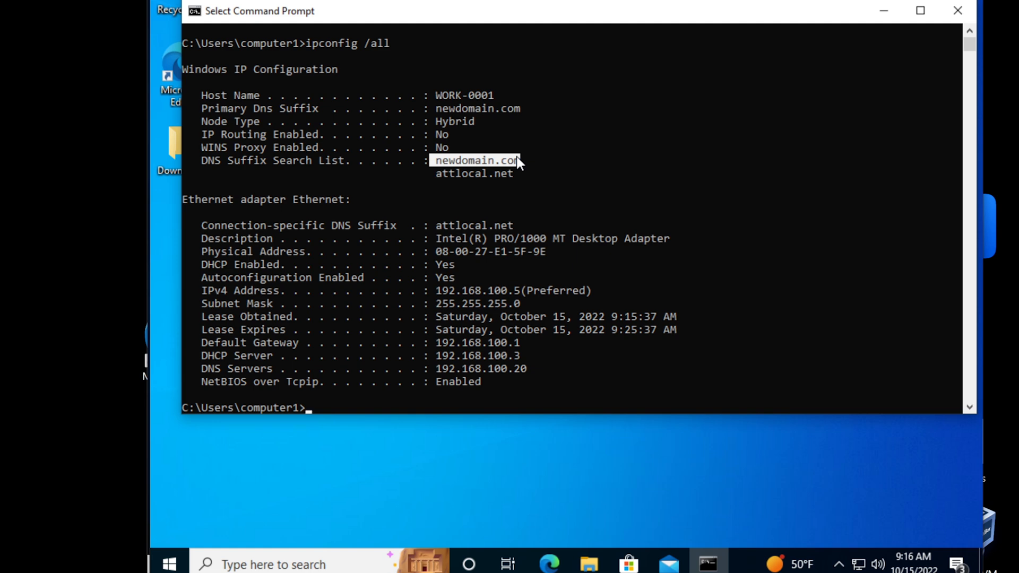
{"action": "left_click", "coordinate": [881, 13]}
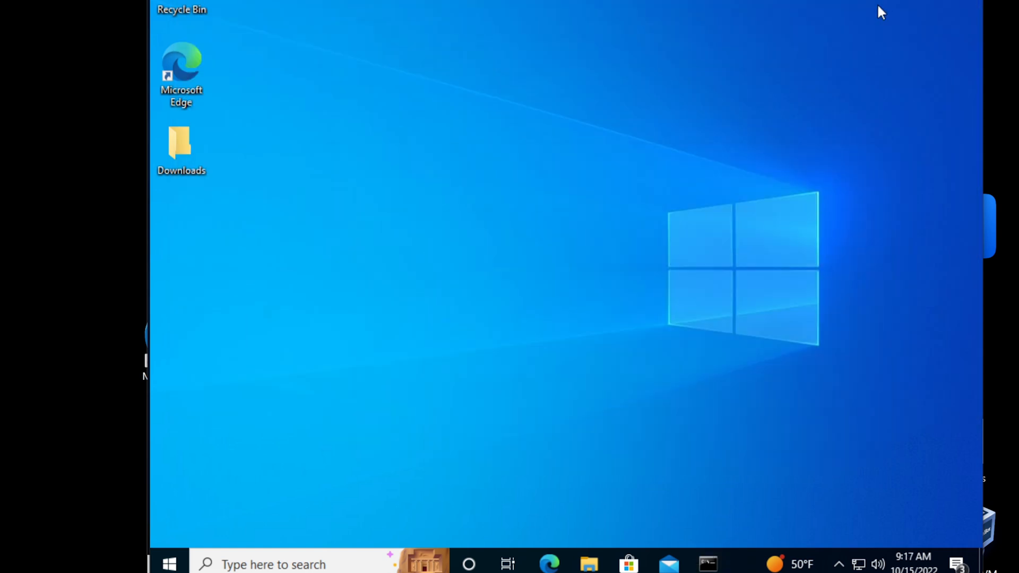
Open the client's About your PC settings page via a search for 'about'
{"action": "left_click", "coordinate": [243, 566]}
{"action": "type", "text": "about"}
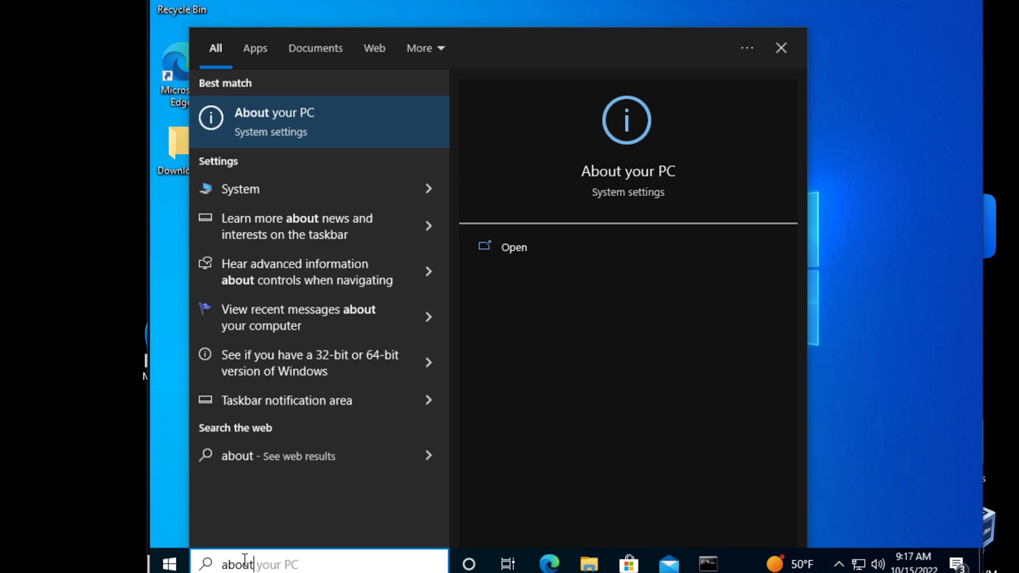
{"action": "key", "text": "Return"}
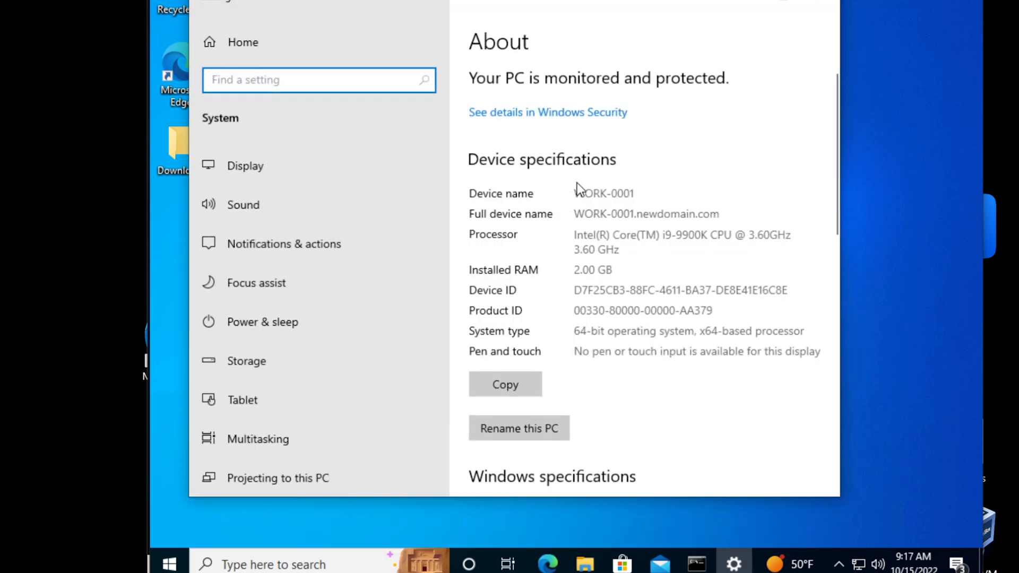
{"action": "left_click", "coordinate": [518, 199]}
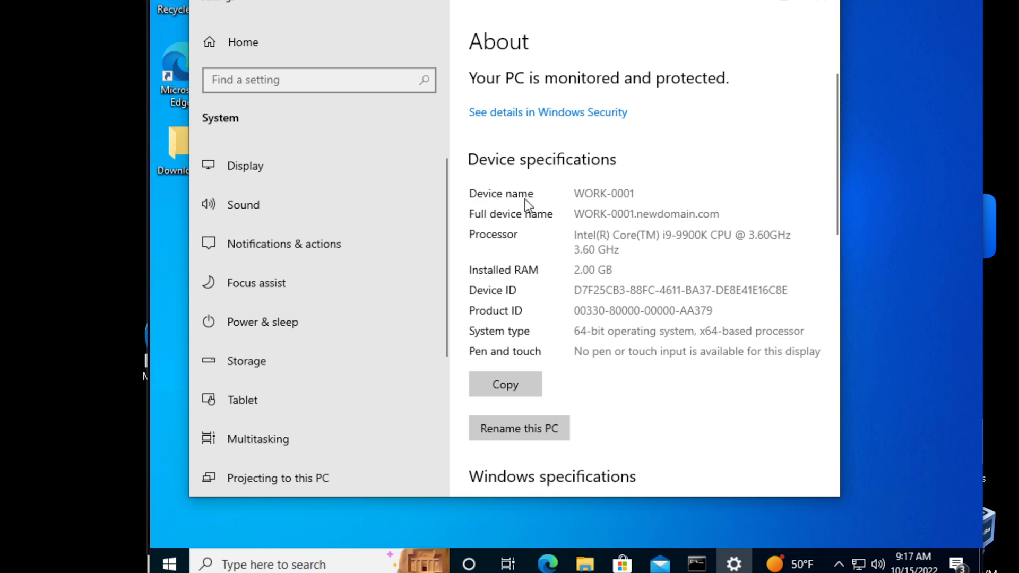
Highlight device name WORK-0001 and full name WORK-0001.newdomain.com, then scroll to Related settings
{"action": "left_click_drag", "start_coordinate": [576, 192], "coordinate": [639, 192]}
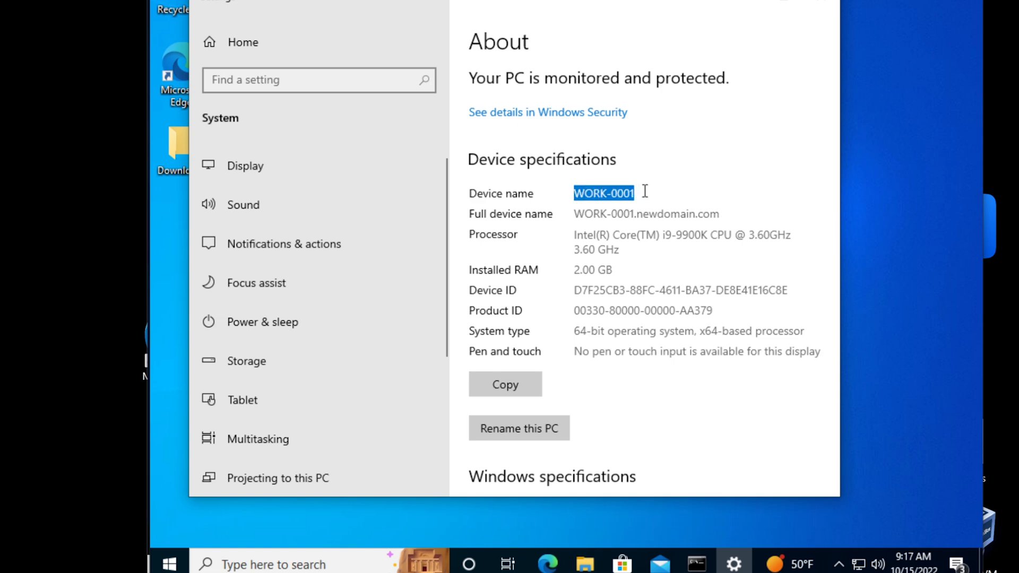
{"action": "left_click", "coordinate": [583, 213]}
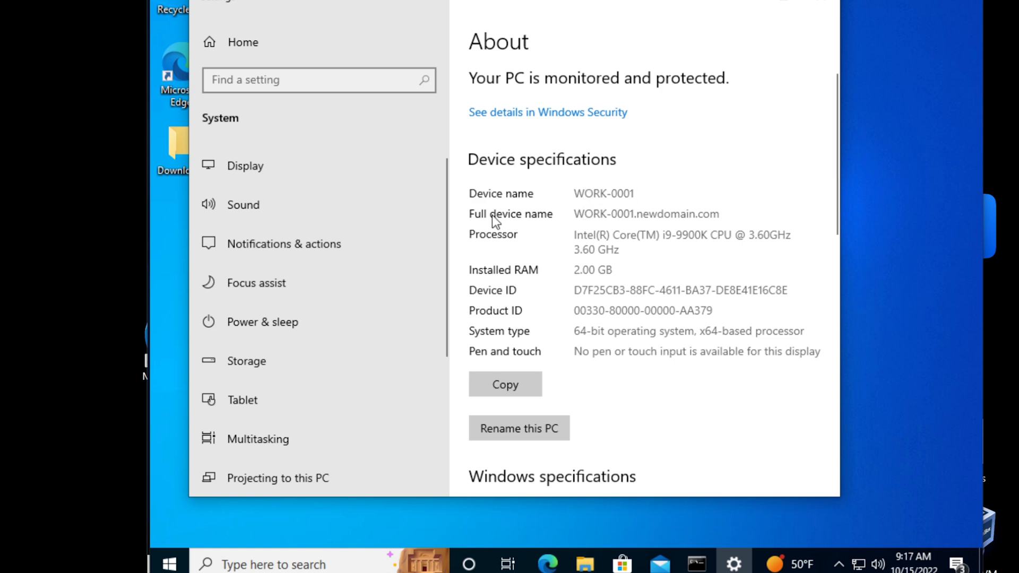
{"action": "left_click_drag", "start_coordinate": [574, 214], "coordinate": [730, 213]}
{"action": "left_click", "coordinate": [701, 214]}
{"action": "left_click_drag", "start_coordinate": [576, 214], "coordinate": [719, 208]}
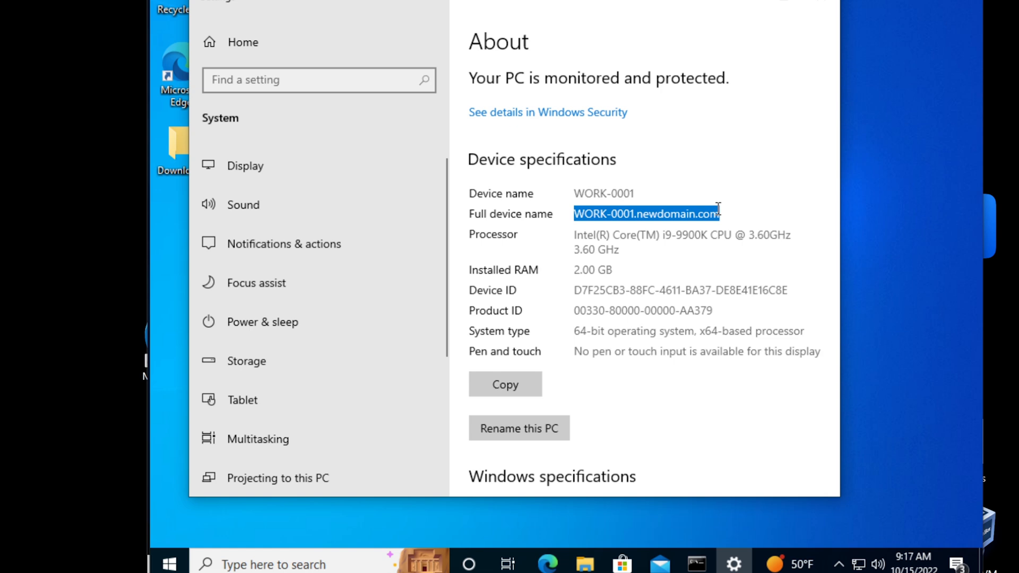
{"action": "left_click", "coordinate": [694, 209]}
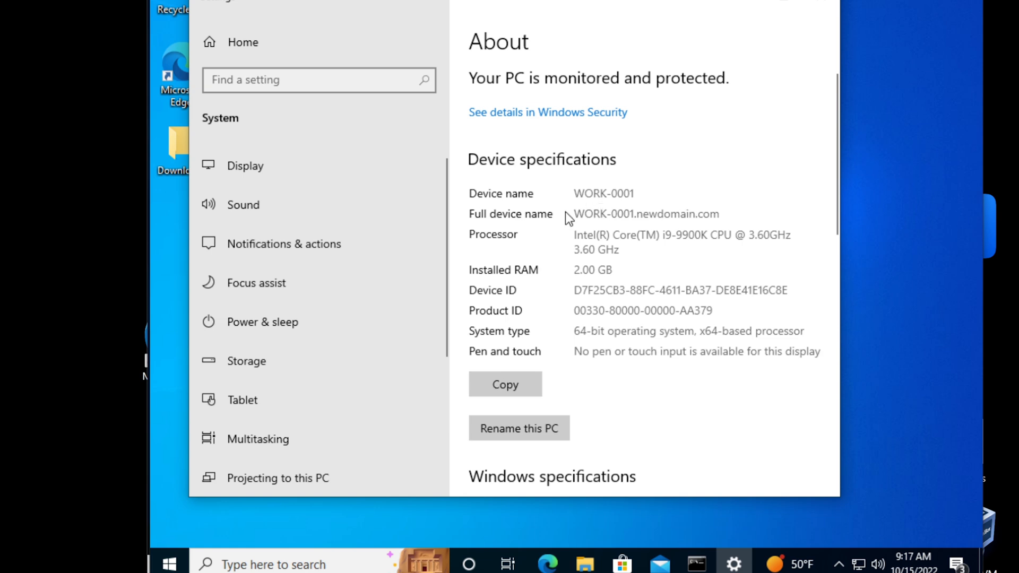
{"action": "left_click_drag", "start_coordinate": [580, 214], "coordinate": [719, 213]}
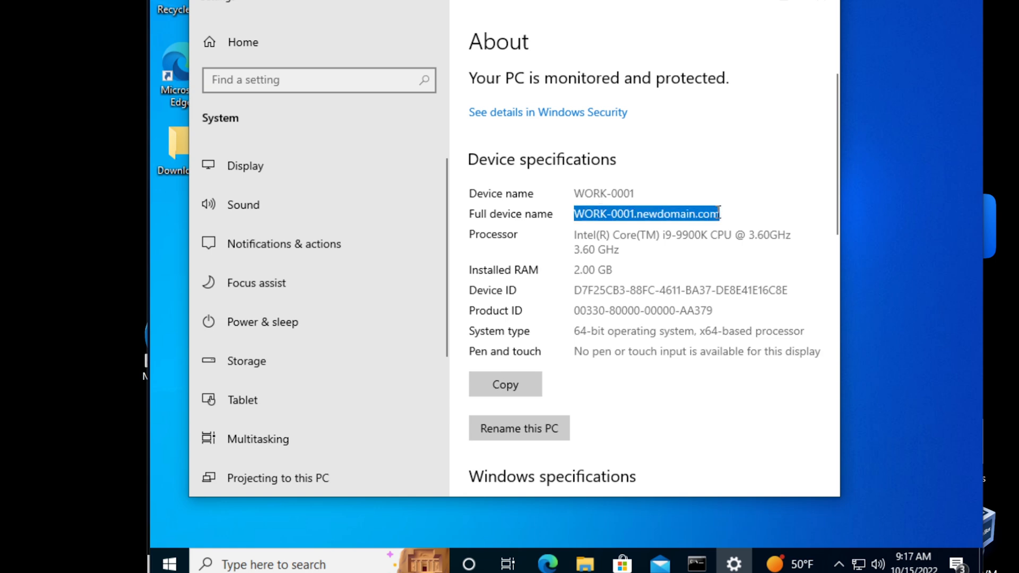
{"action": "left_click", "coordinate": [686, 213]}
{"action": "left_click_drag", "start_coordinate": [635, 193], "coordinate": [570, 195]}
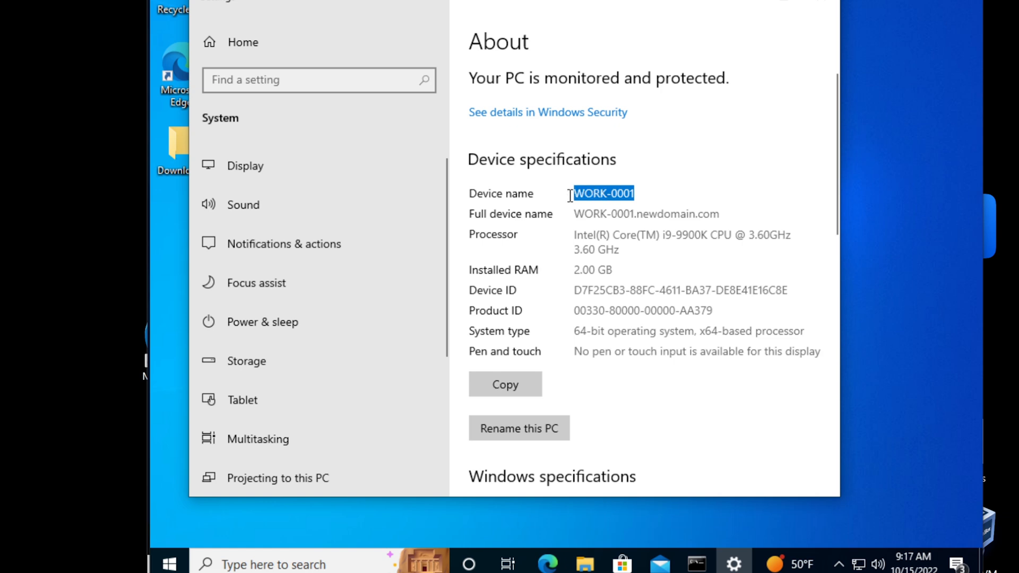
{"action": "left_click", "coordinate": [660, 196]}
{"action": "left_click_drag", "start_coordinate": [575, 213], "coordinate": [721, 214]}
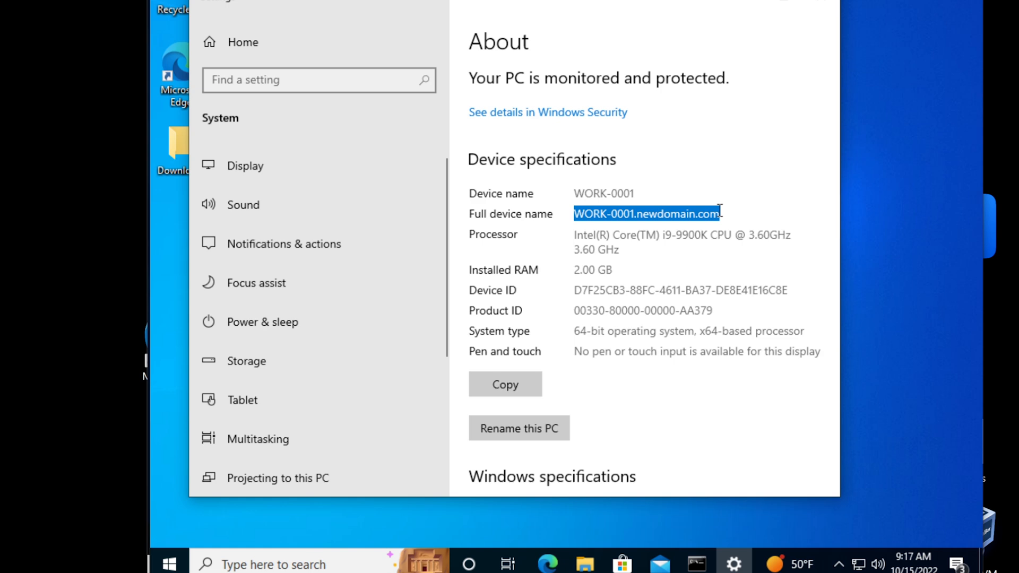
{"action": "left_click", "coordinate": [644, 214]}
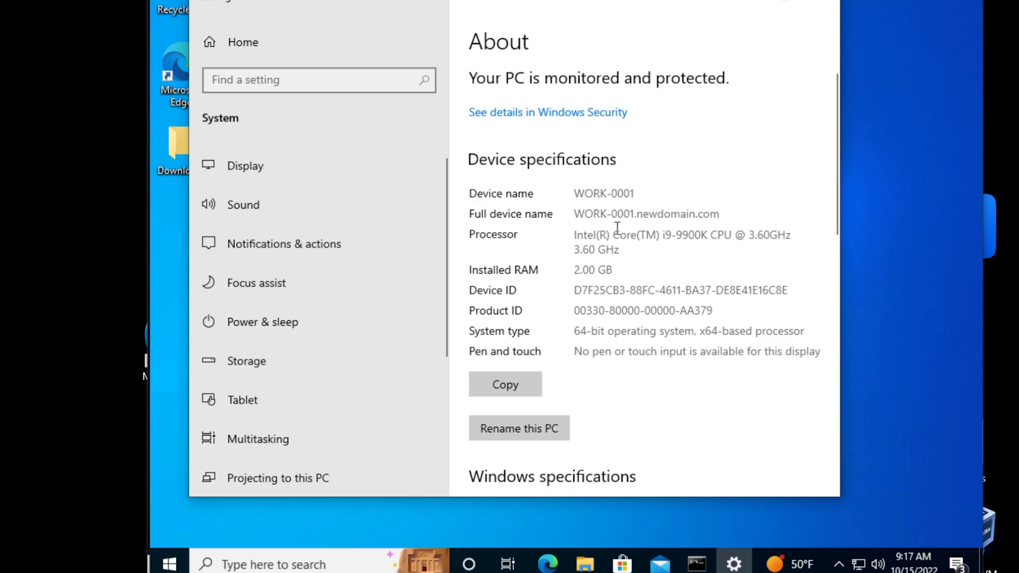
{"action": "scroll", "coordinate": [591, 253], "scroll_direction": "down", "scroll_amount": 8}
{"action": "scroll", "coordinate": [590, 254], "scroll_direction": "down", "scroll_amount": 5}
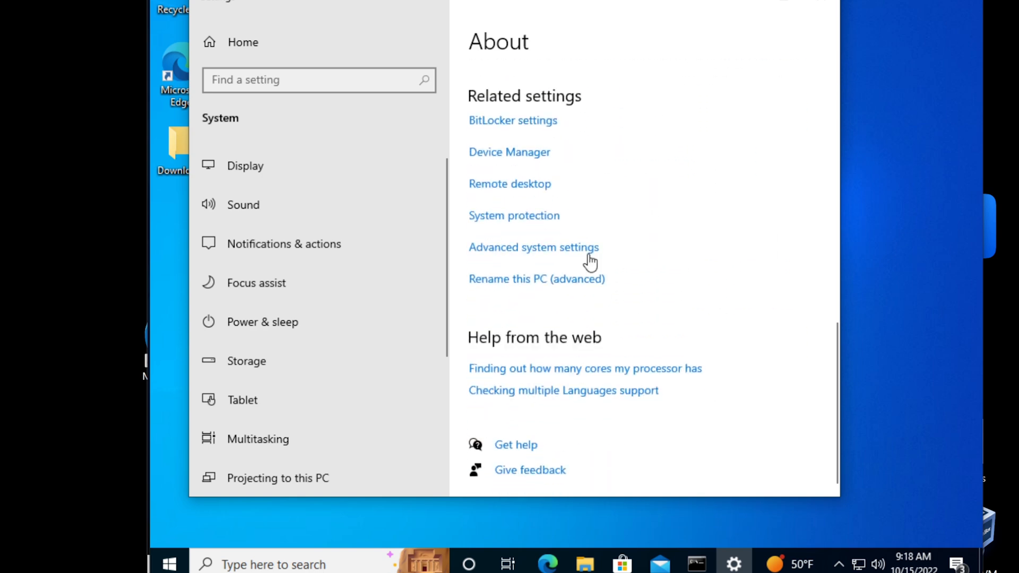
Review WORK-0001's newdomain.com membership in System Properties' Computer Name change dialog, then cancel unchanged
{"action": "left_click", "coordinate": [563, 251]}
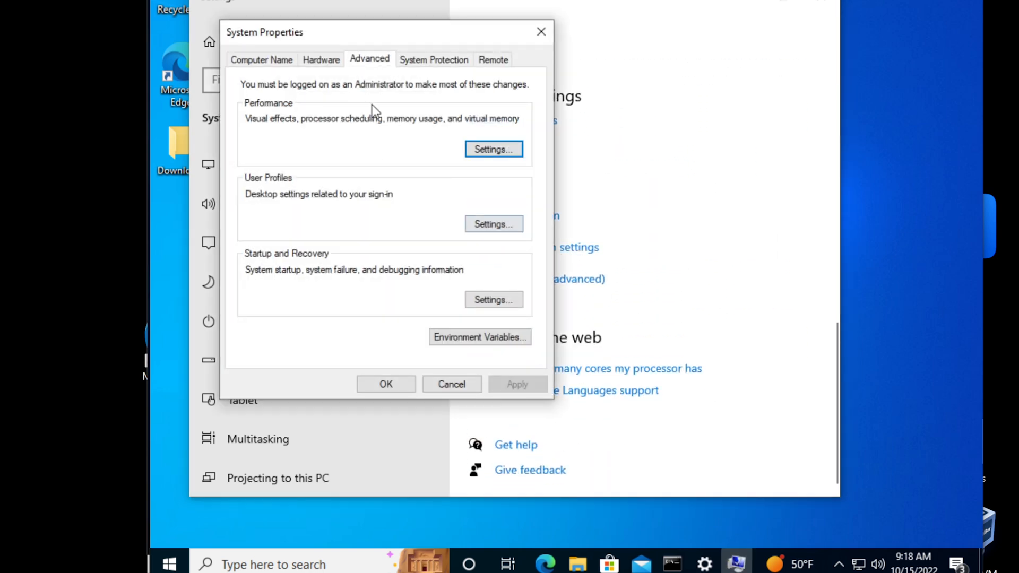
{"action": "left_click", "coordinate": [258, 62]}
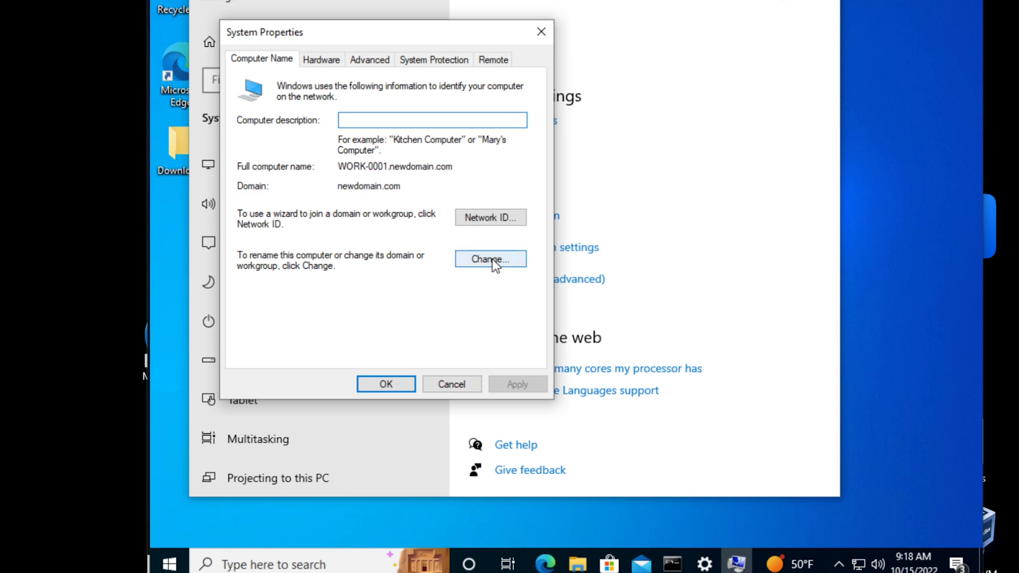
{"action": "left_click", "coordinate": [492, 259]}
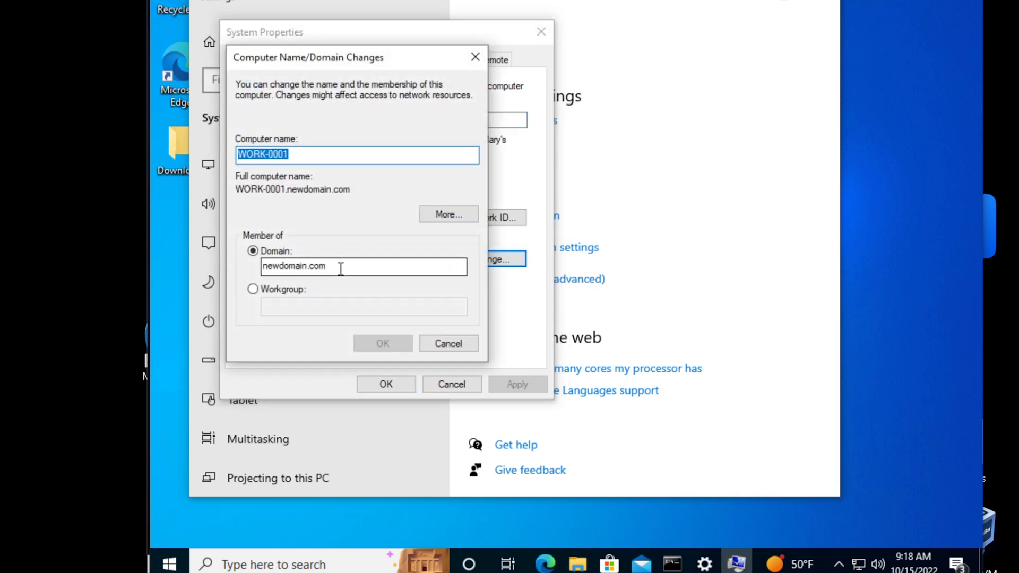
{"action": "left_click", "coordinate": [445, 344]}
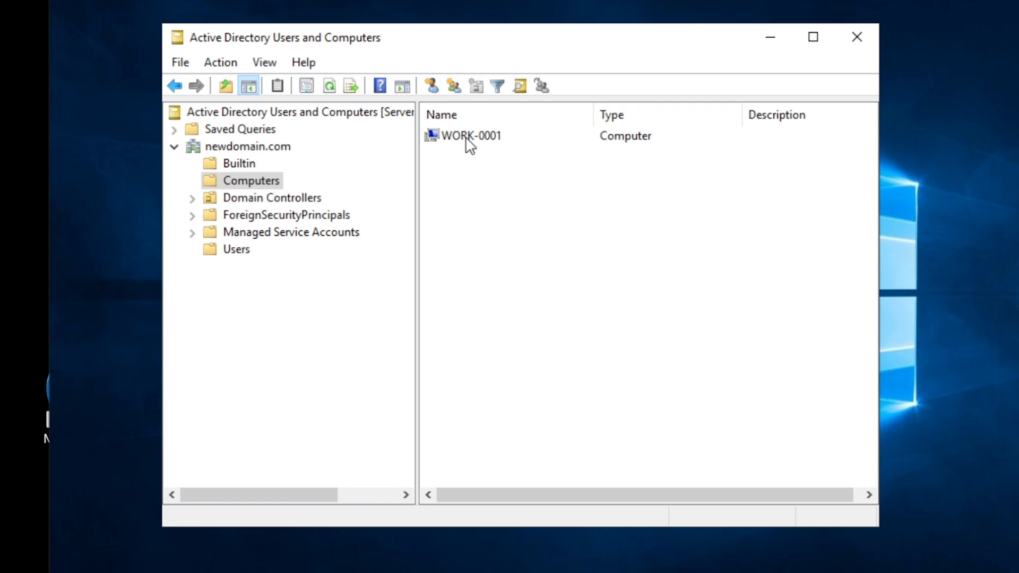
{"action": "left_click", "coordinate": [469, 139]}
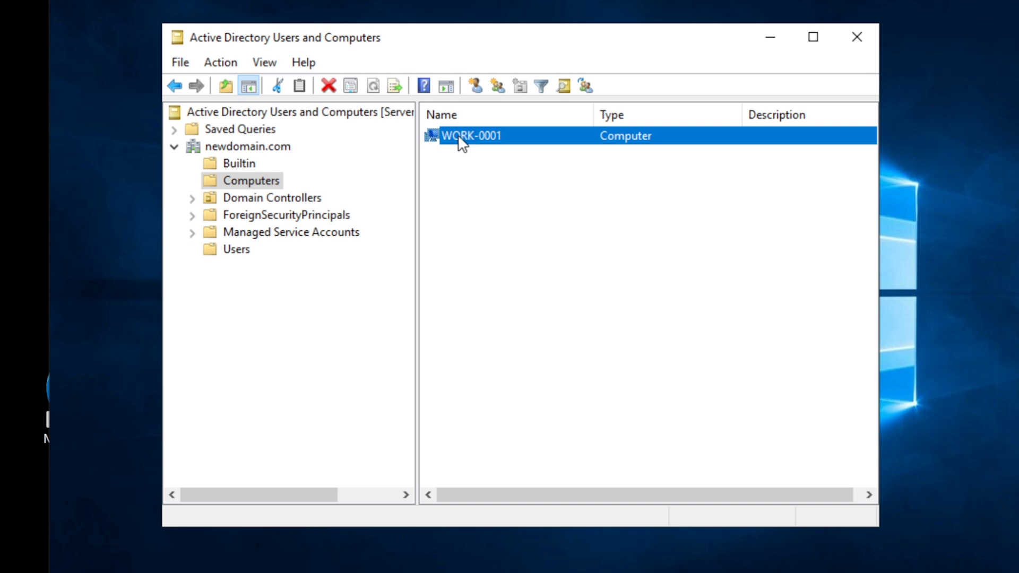
{"action": "right_click", "coordinate": [462, 141]}
{"action": "left_click", "coordinate": [441, 234]}
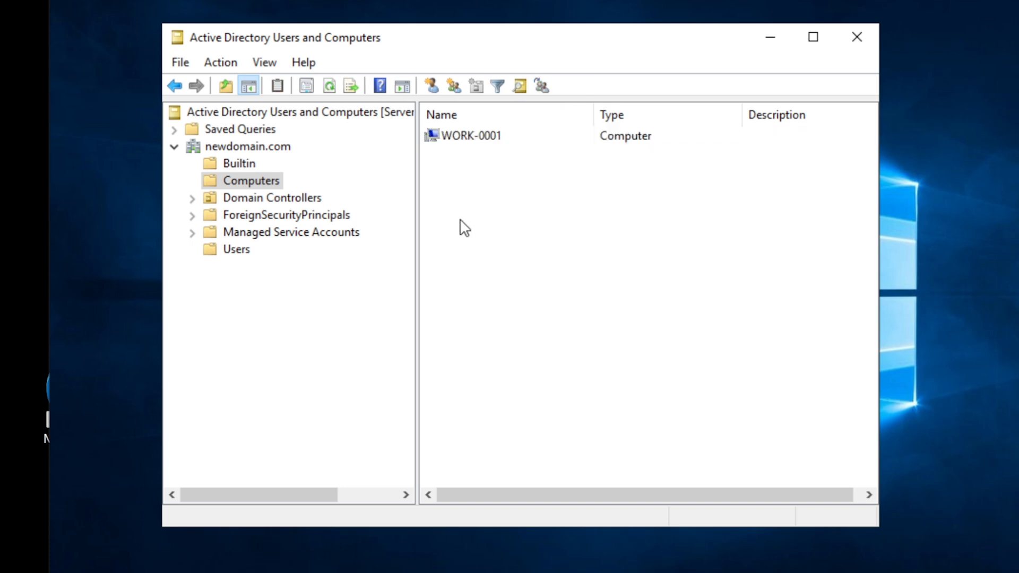
{"action": "left_click", "coordinate": [456, 143]}
{"action": "left_click", "coordinate": [436, 176]}
{"action": "left_click", "coordinate": [435, 143]}
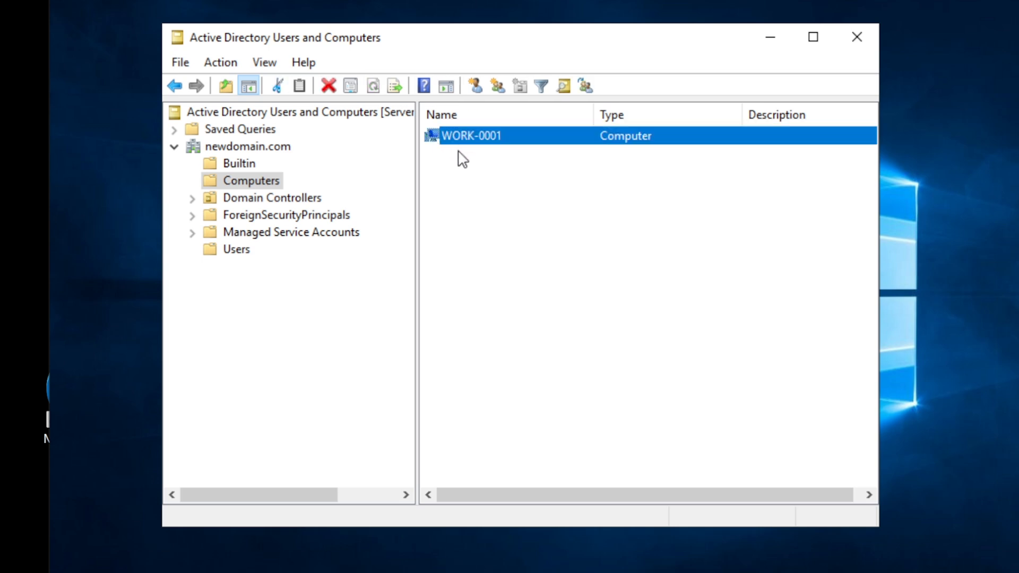
{"action": "left_click", "coordinate": [457, 155]}
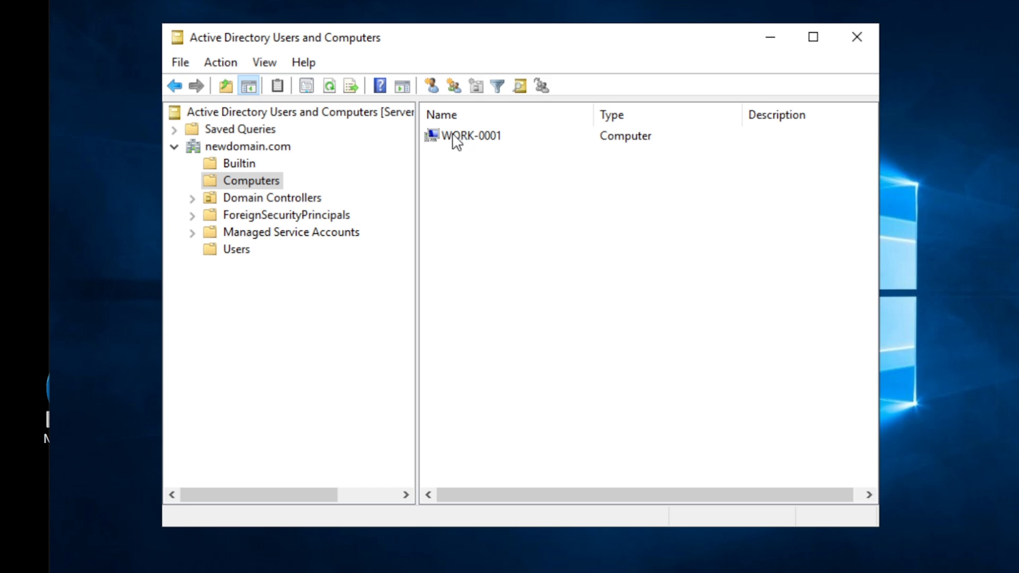
{"action": "left_click", "coordinate": [465, 139]}
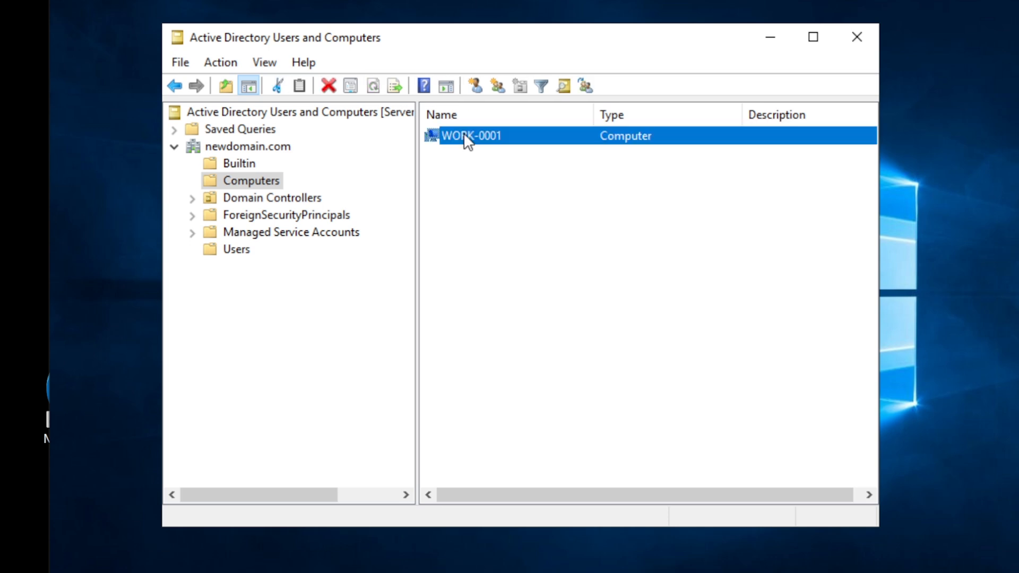
{"action": "right_click", "coordinate": [467, 141]}
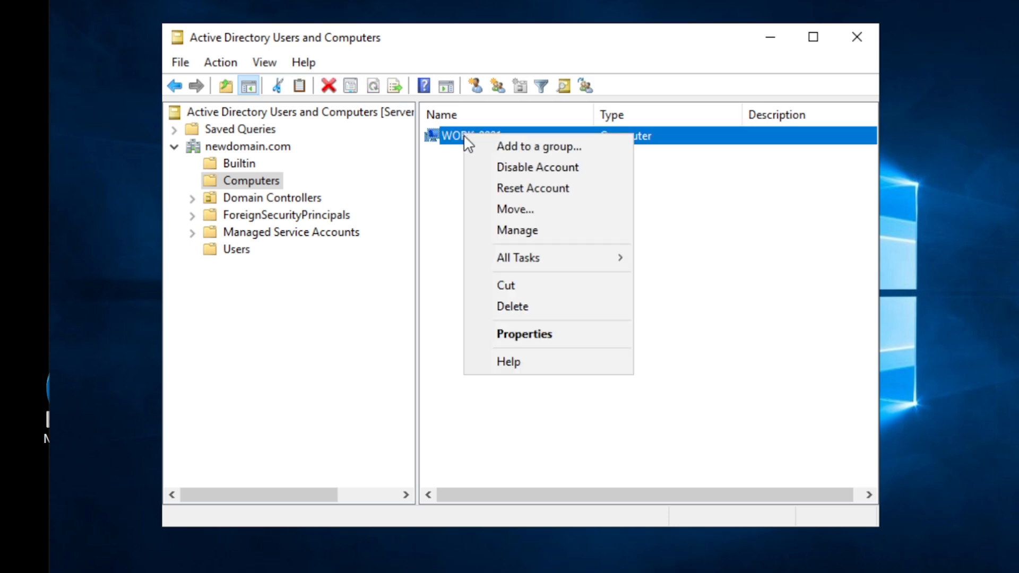
{"action": "left_click", "coordinate": [526, 333]}
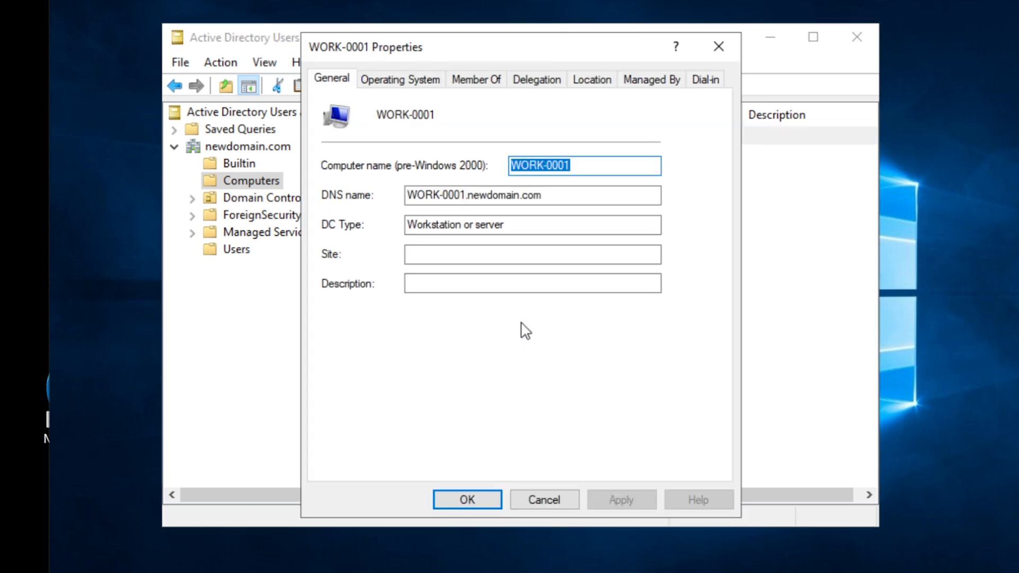
{"action": "left_click_drag", "start_coordinate": [563, 195], "coordinate": [405, 195]}
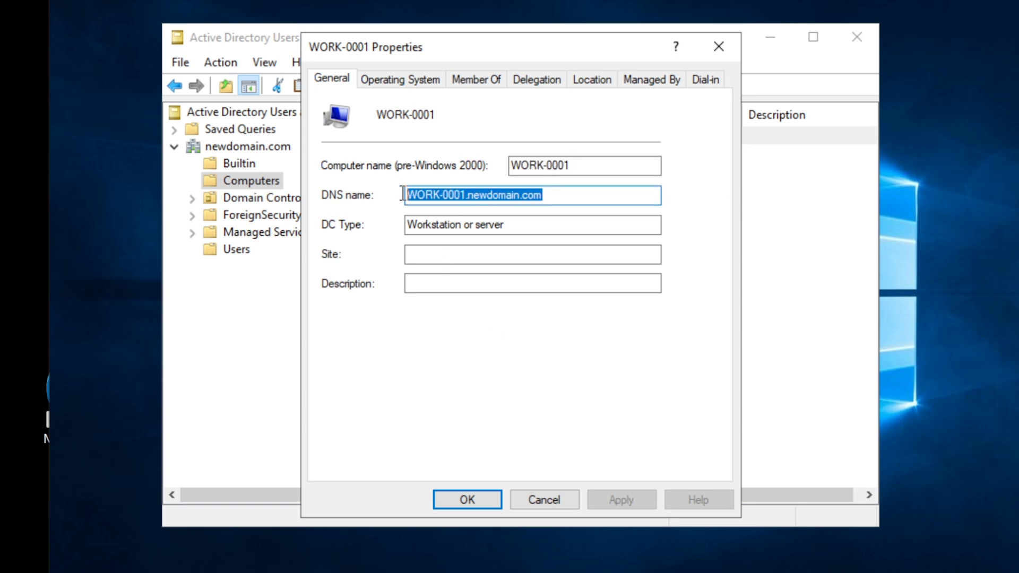
{"action": "left_click", "coordinate": [566, 192]}
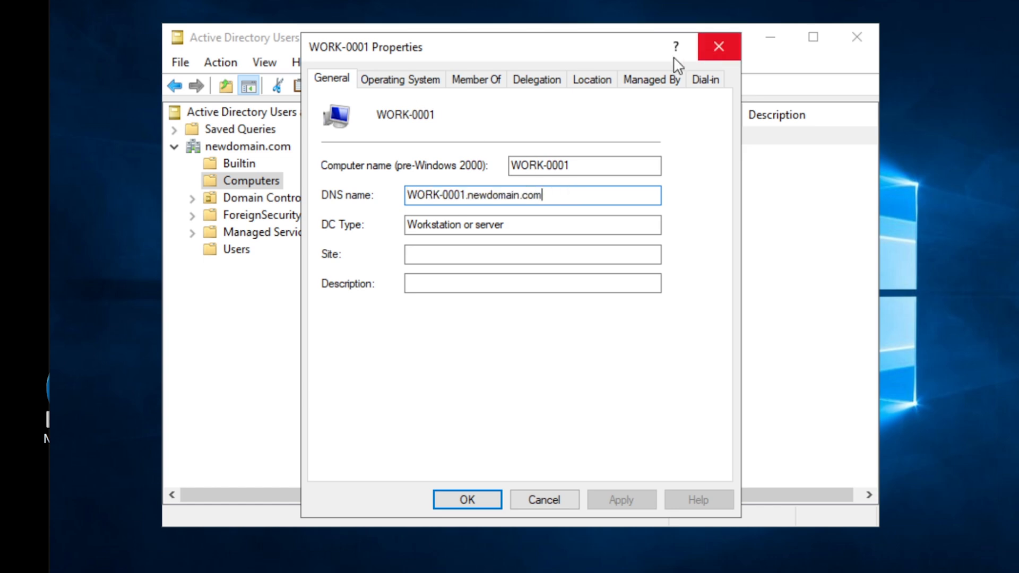
{"action": "left_click", "coordinate": [481, 91]}
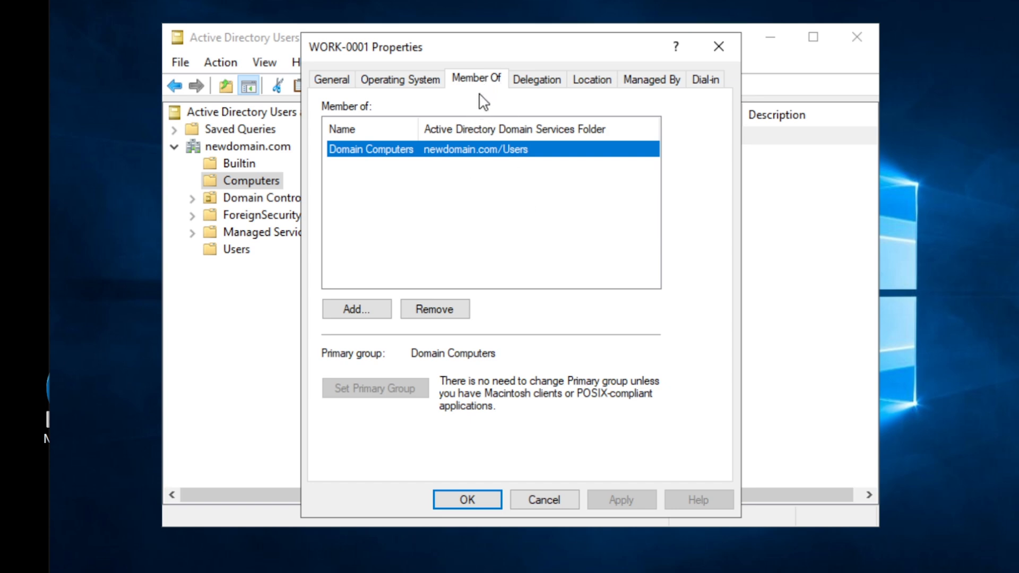
{"action": "left_click", "coordinate": [720, 45]}
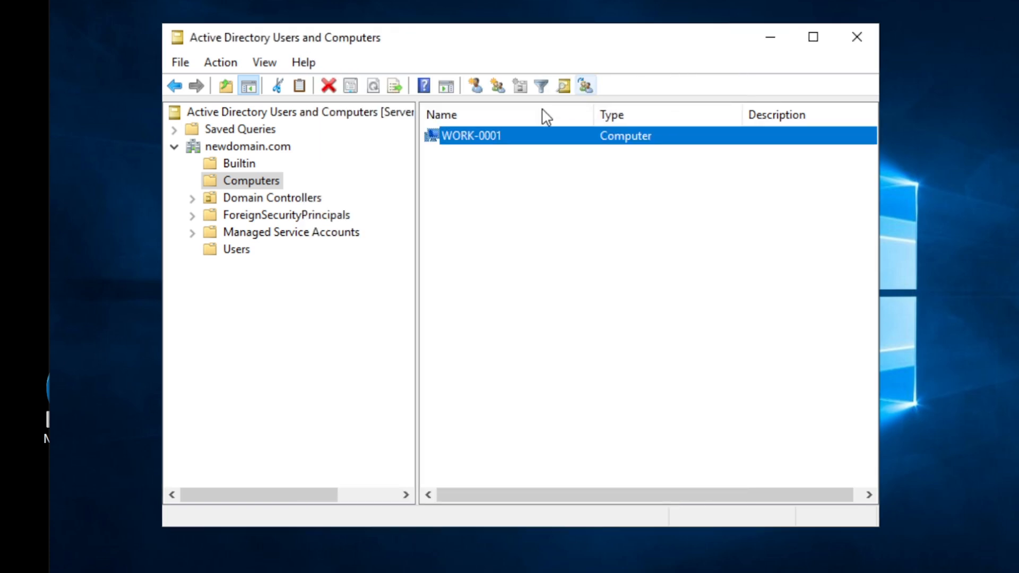
{"action": "right_click", "coordinate": [466, 139]}
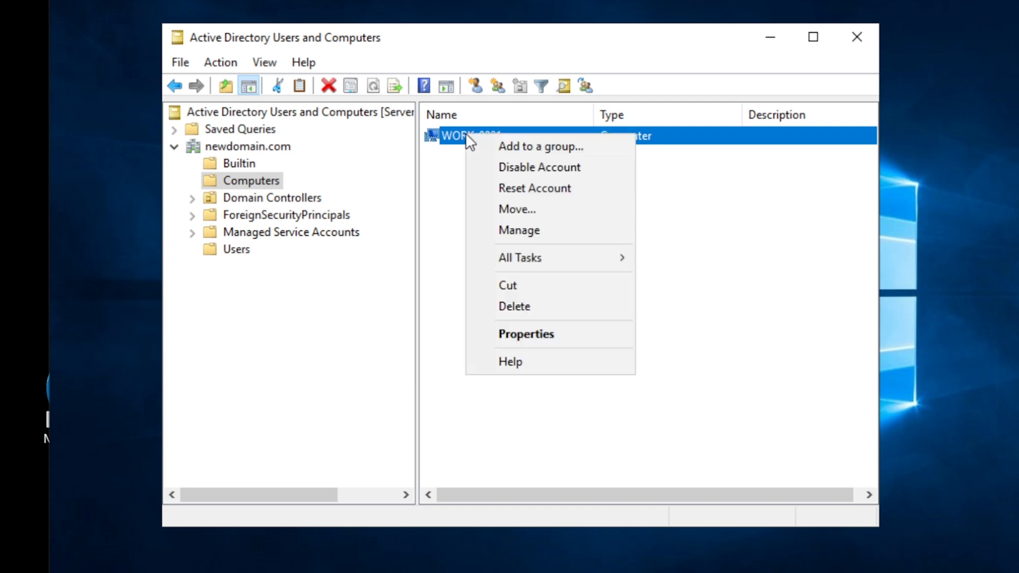
{"action": "left_click", "coordinate": [524, 231]}
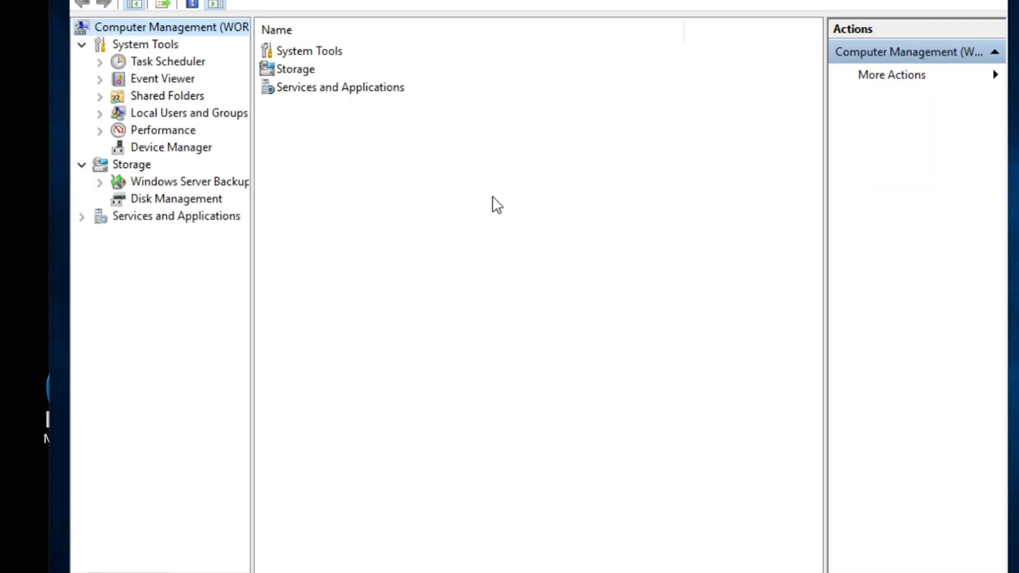
{"action": "left_click_drag", "start_coordinate": [70, 0], "coordinate": [193, 1]}
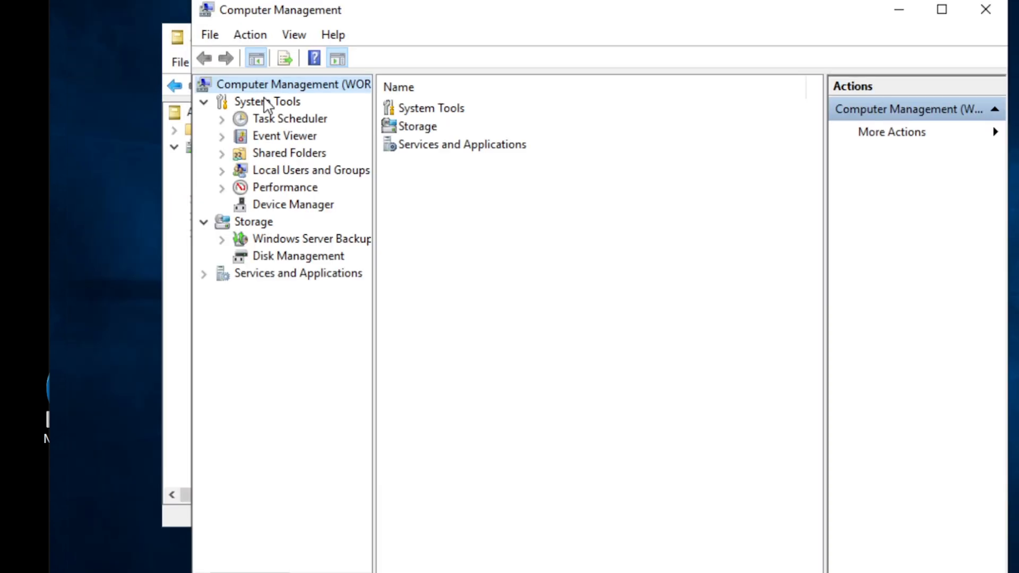
{"action": "left_click", "coordinate": [222, 137]}
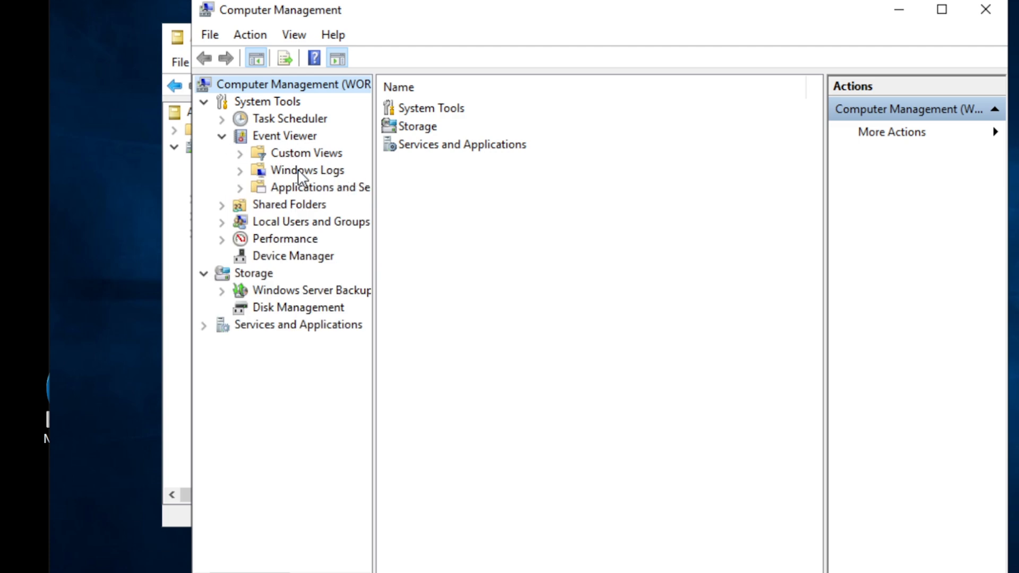
{"action": "left_click", "coordinate": [240, 171]}
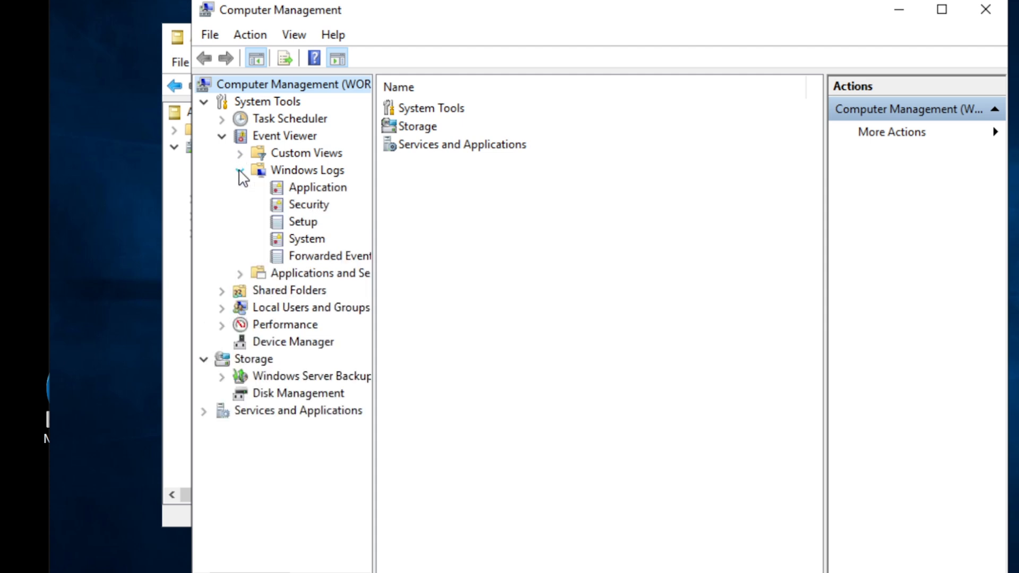
{"action": "left_click", "coordinate": [305, 238]}
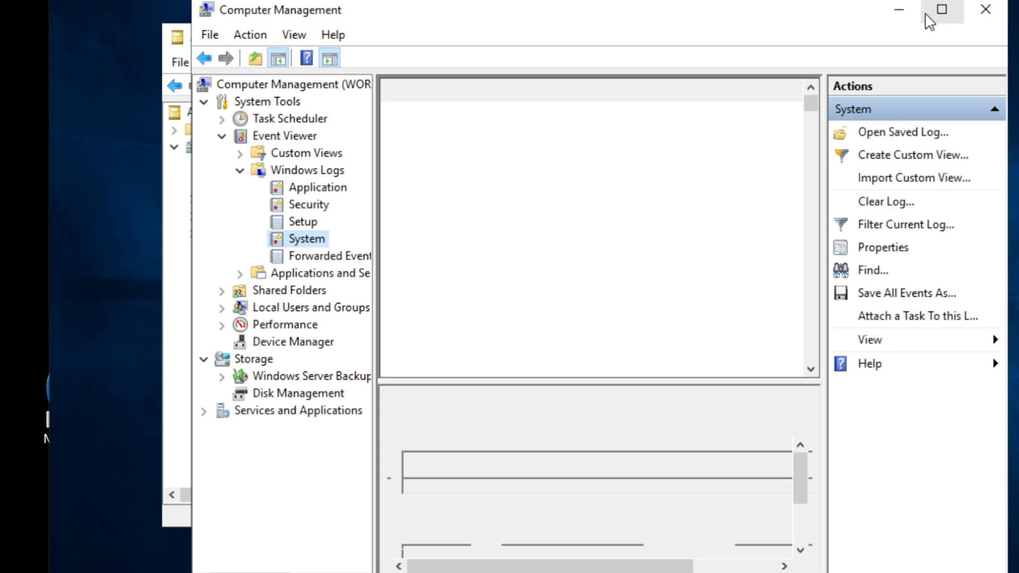
{"action": "left_click", "coordinate": [910, 12]}
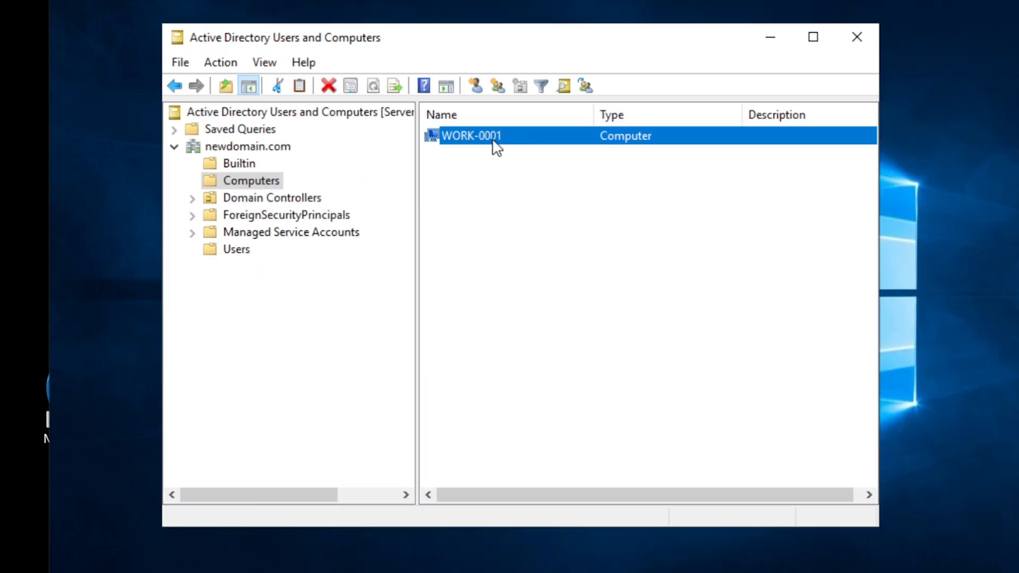
{"action": "left_click", "coordinate": [610, 572]}
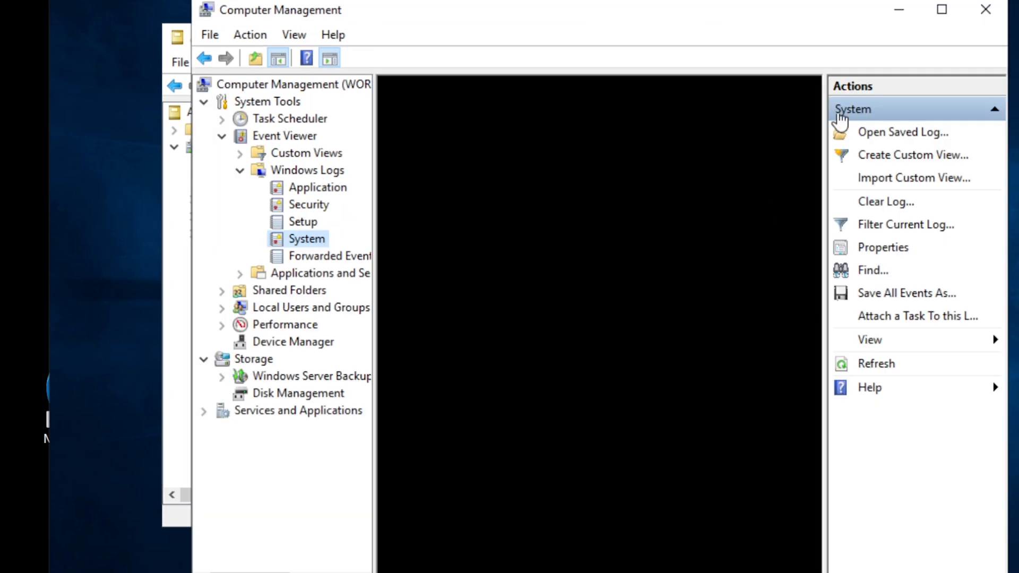
{"action": "left_click", "coordinate": [985, 10]}
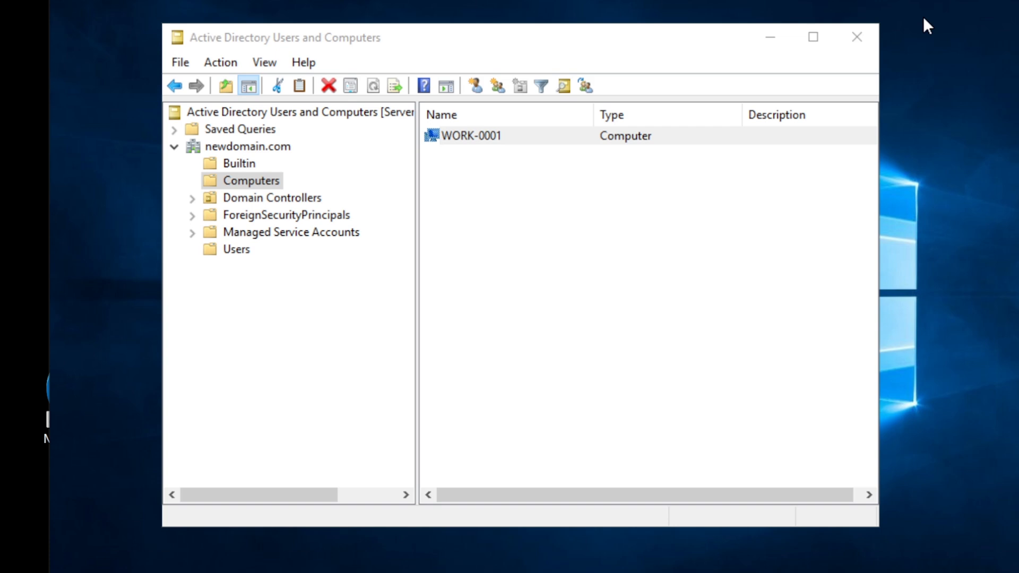
Open Find on newdomain.com and set the object type to Computers
{"action": "left_click", "coordinate": [229, 145]}
{"action": "right_click", "coordinate": [227, 145]}
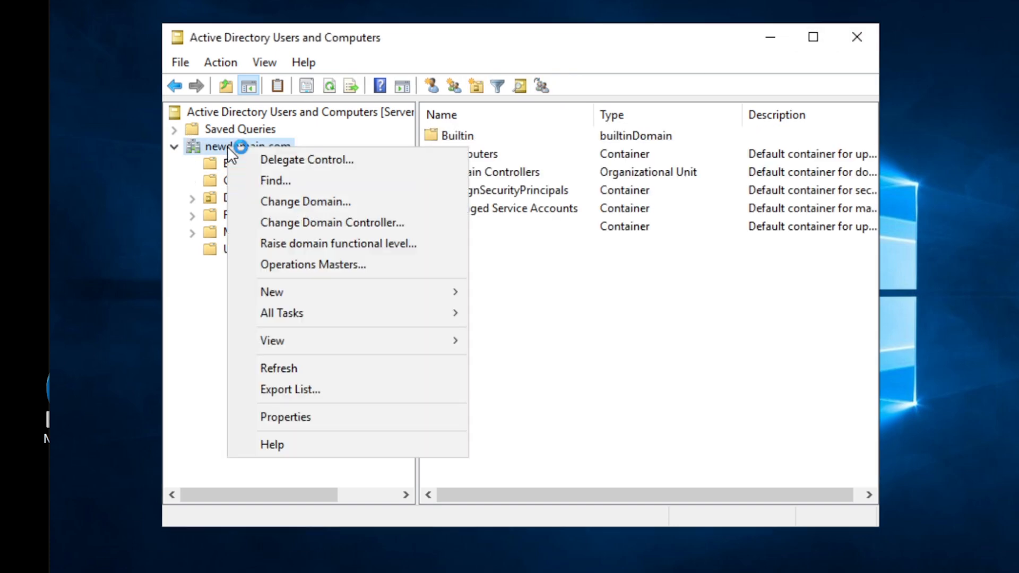
{"action": "left_click", "coordinate": [287, 180]}
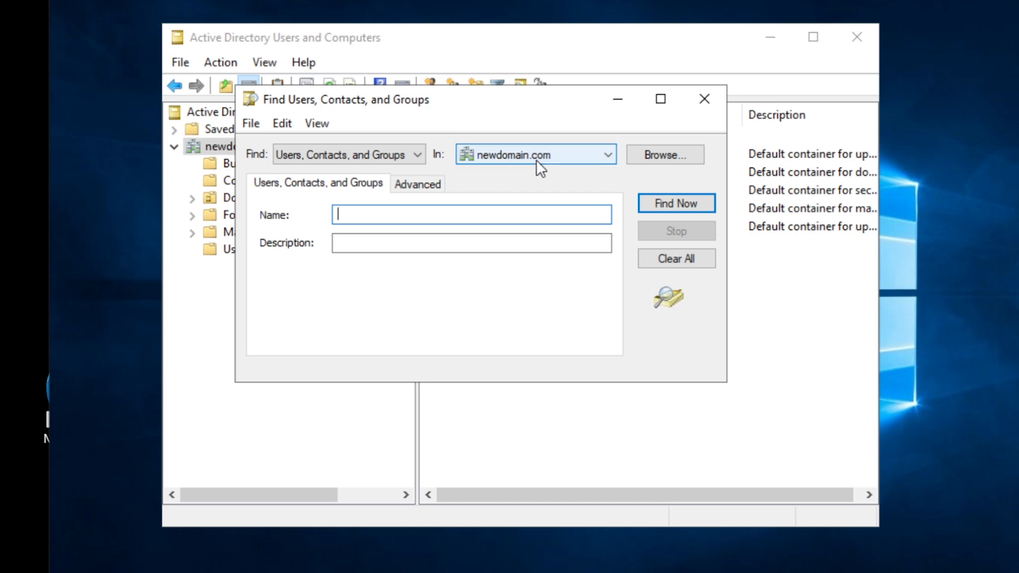
{"action": "left_click", "coordinate": [407, 158]}
{"action": "left_click", "coordinate": [320, 190]}
{"action": "left_click", "coordinate": [391, 213]}
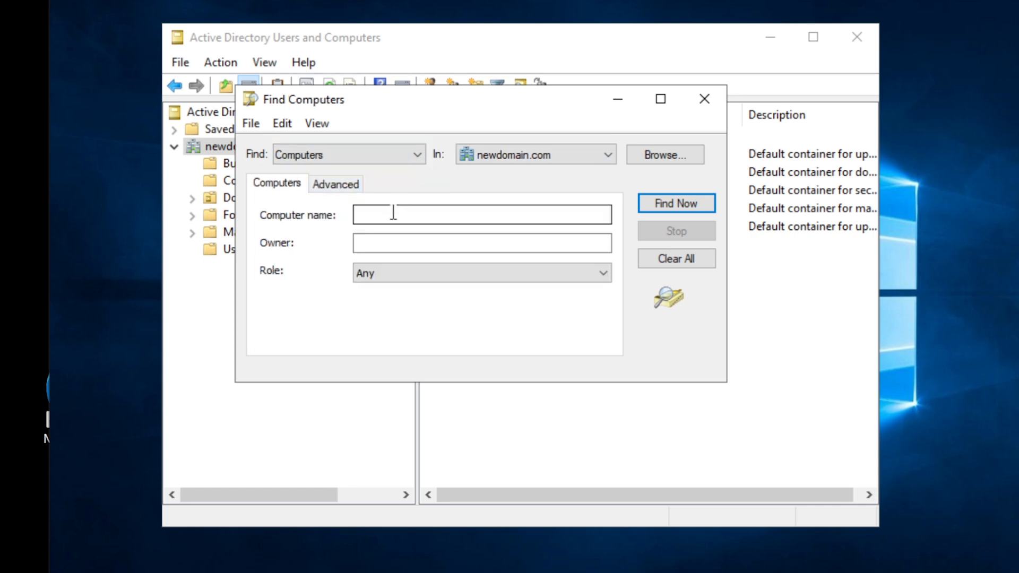
{"action": "left_click", "coordinate": [355, 153]}
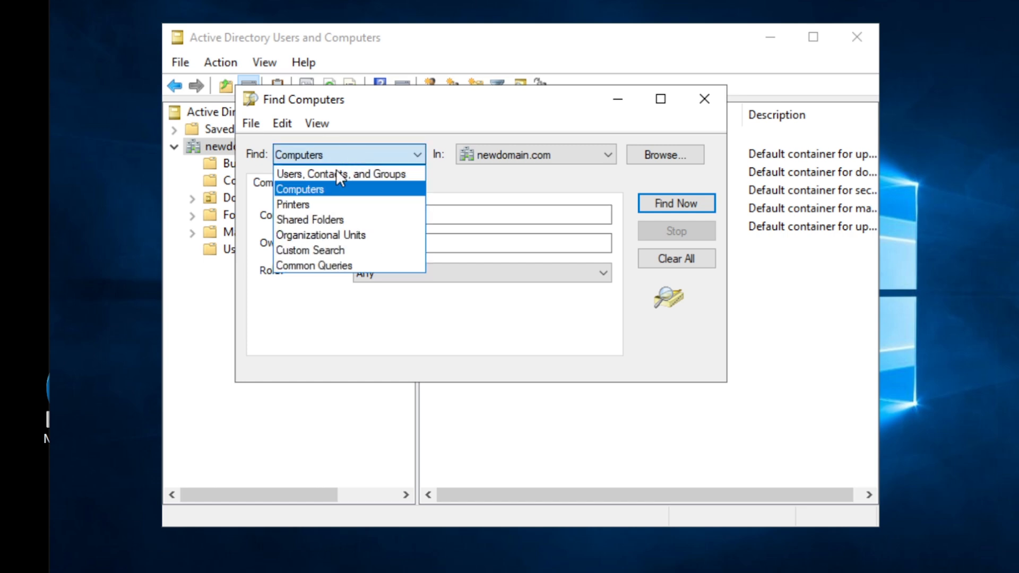
{"action": "left_click", "coordinate": [473, 221]}
Search for computer name 'work', then open management for the found WORK-0001
{"action": "left_click", "coordinate": [475, 217]}
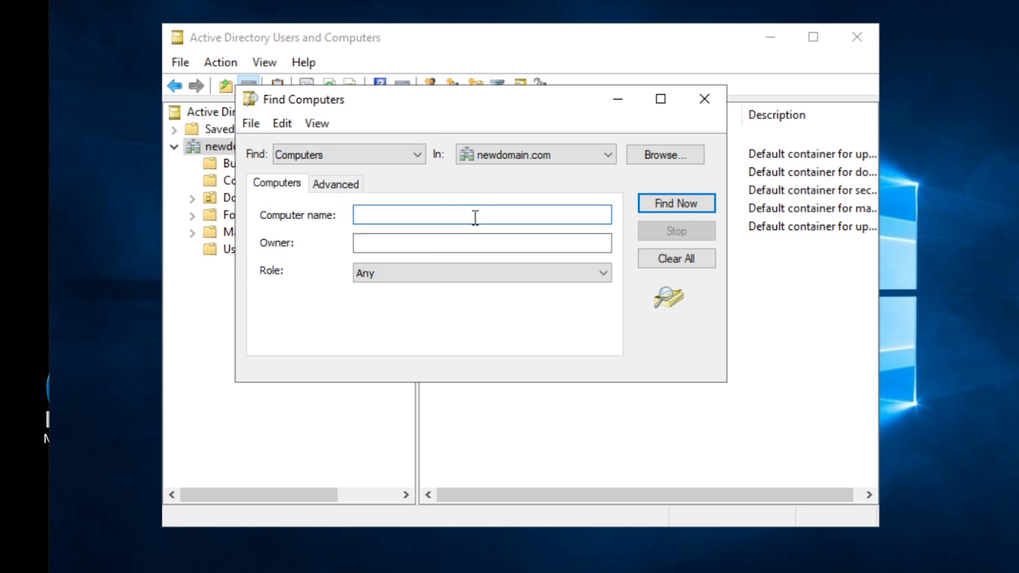
{"action": "type", "text": "work"}
{"action": "left_click", "coordinate": [677, 203]}
{"action": "left_click", "coordinate": [291, 419]}
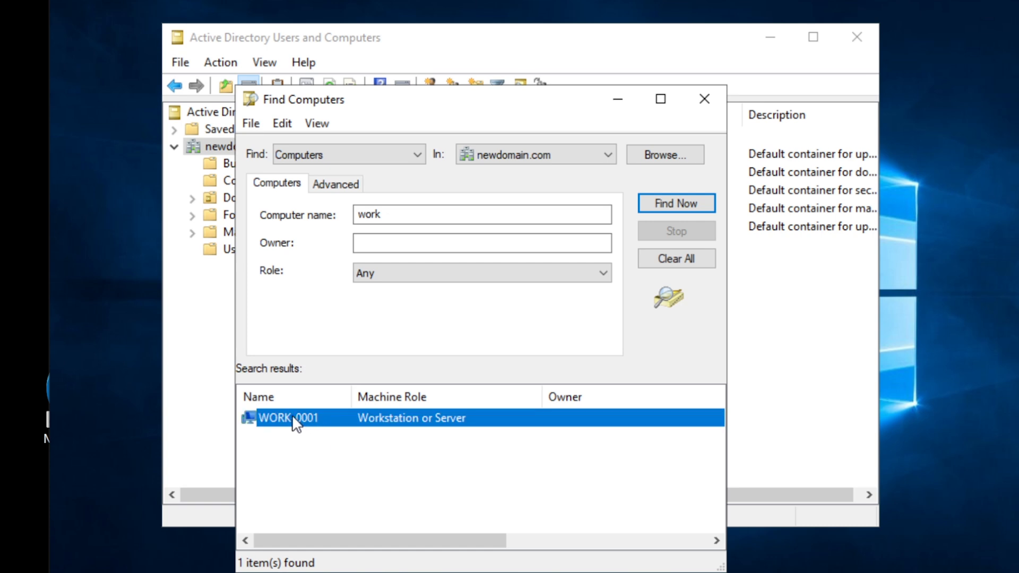
{"action": "right_click", "coordinate": [295, 420]}
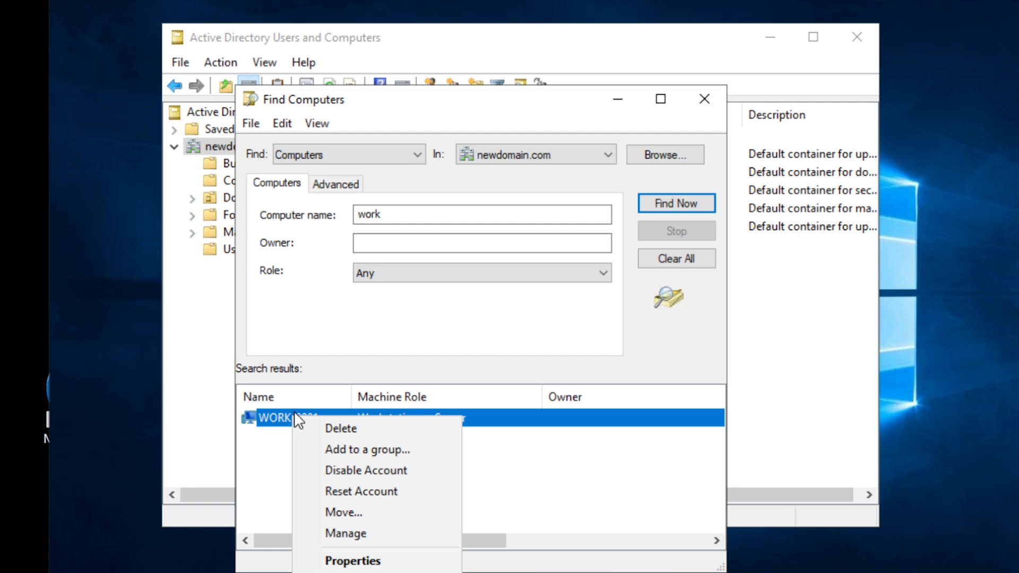
{"action": "left_click", "coordinate": [355, 534]}
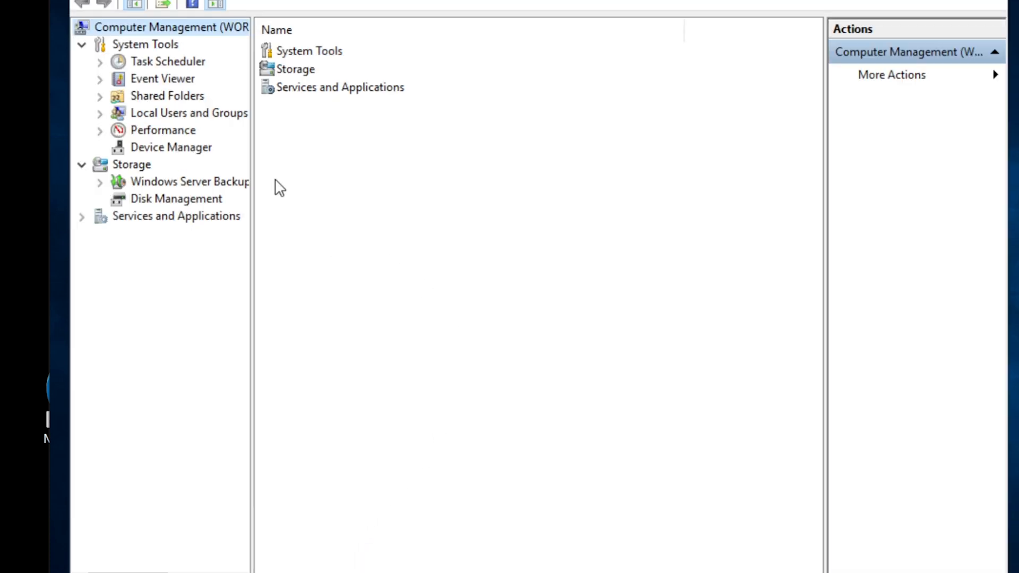
Browse WORK-0001's Device Manager, Event Viewer and Disk Management, dismissing an access-denied error
{"action": "left_click_drag", "start_coordinate": [70, 0], "coordinate": [255, 0]}
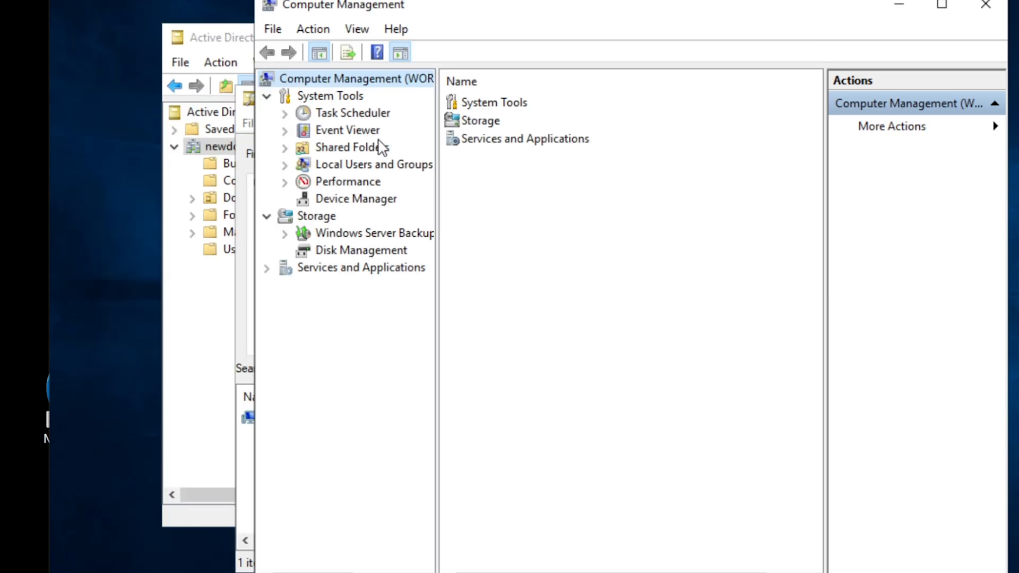
{"action": "left_click", "coordinate": [339, 200]}
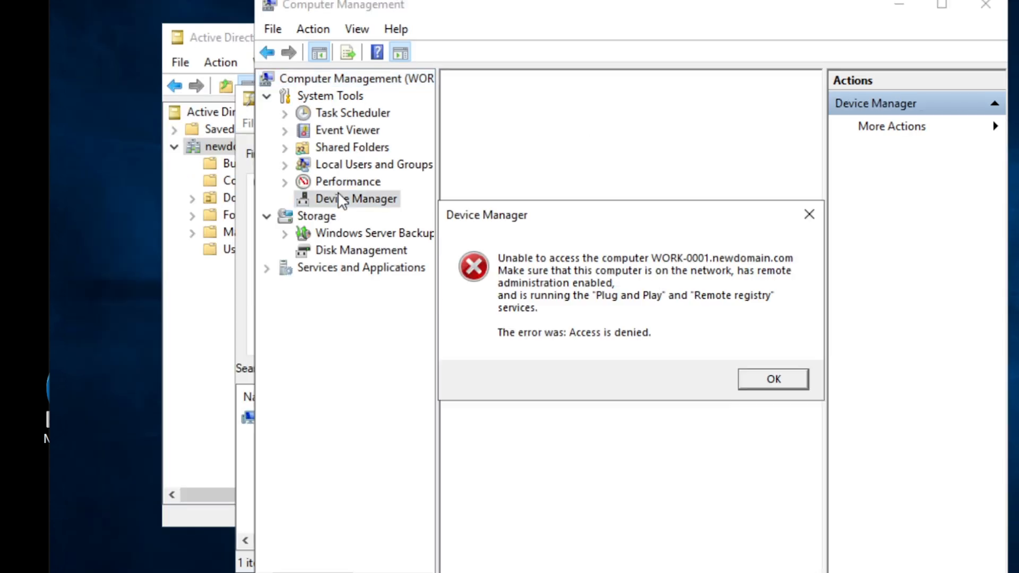
{"action": "left_click", "coordinate": [768, 378]}
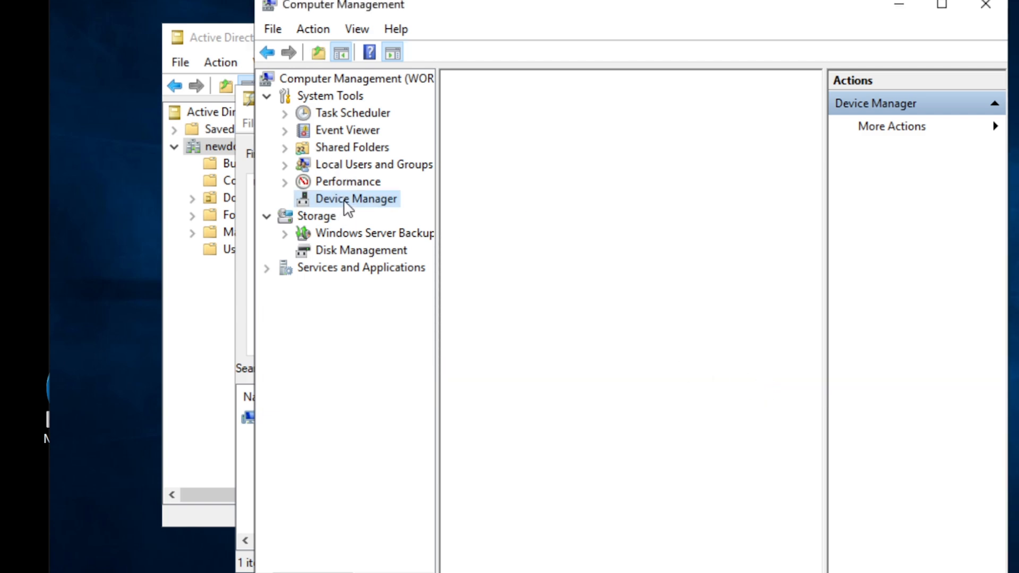
{"action": "left_click", "coordinate": [334, 133]}
{"action": "left_click", "coordinate": [371, 251]}
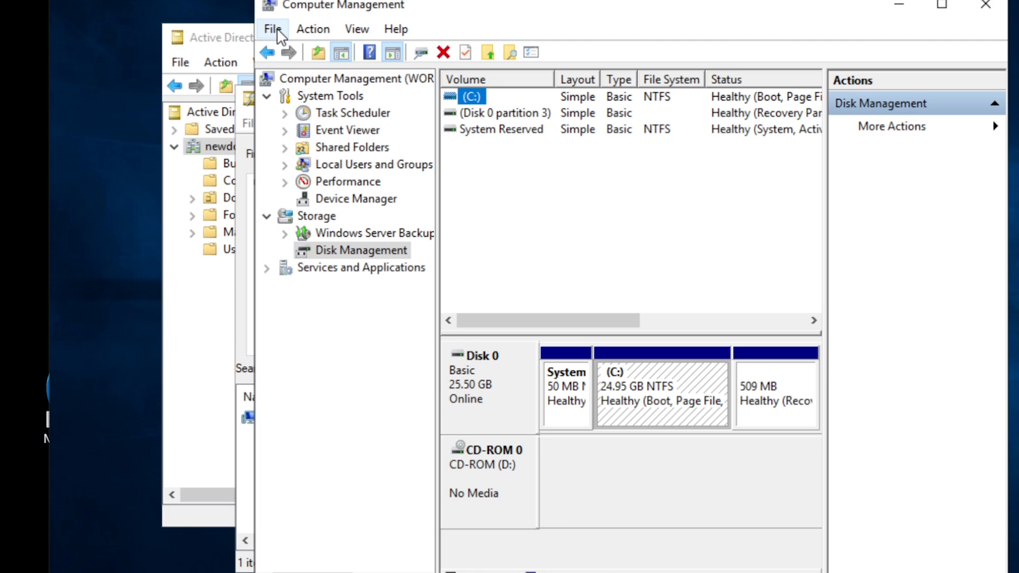
Select the Computer Management root node and show its Action menu with 'Connect to another computer...'
{"action": "left_click", "coordinate": [313, 30]}
{"action": "mouse_move", "coordinate": [274, 30]}
{"action": "left_click", "coordinate": [443, 27]}
{"action": "left_click", "coordinate": [306, 81]}
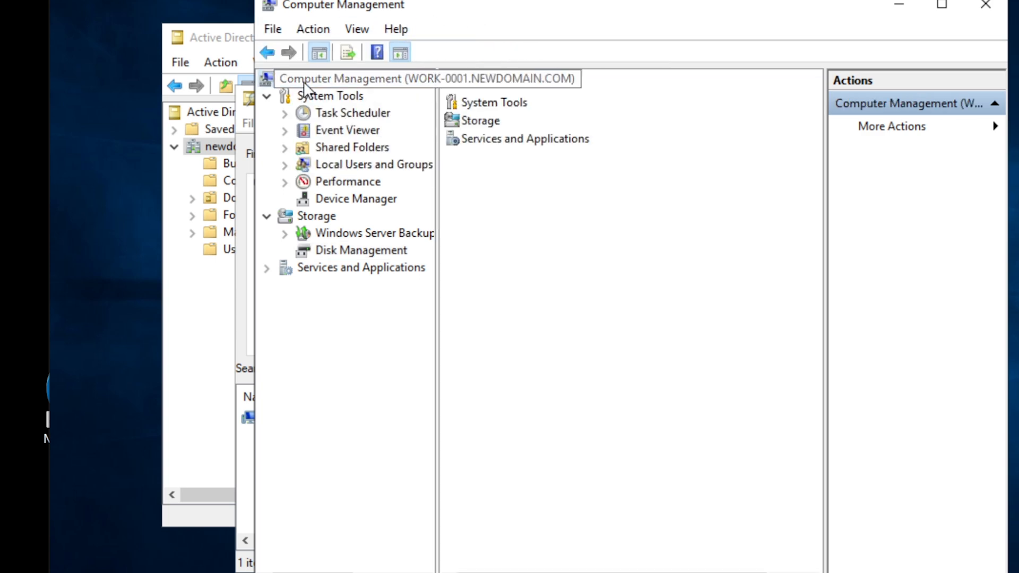
{"action": "left_click", "coordinate": [312, 29]}
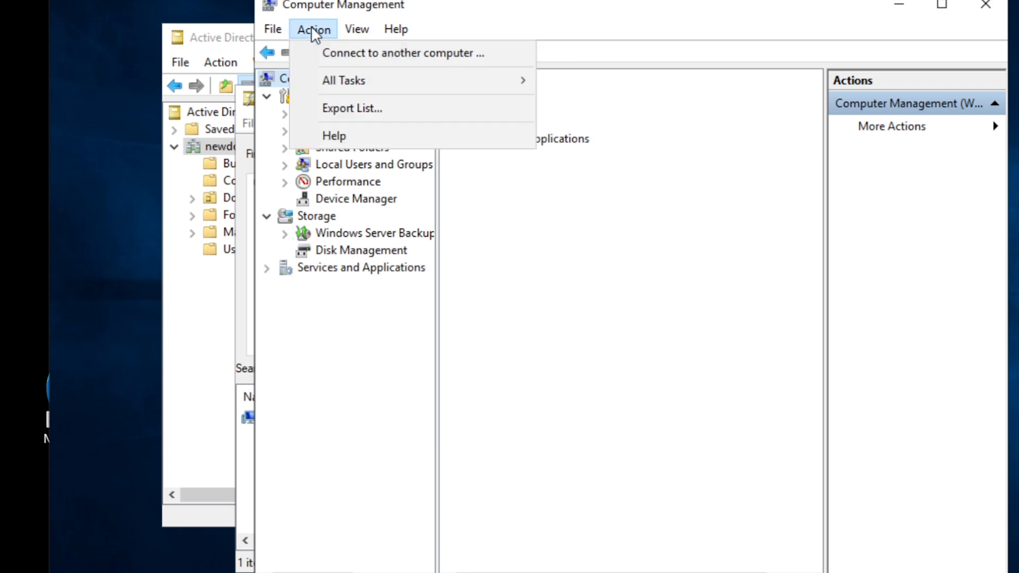
Point Computer Management at the remote computer work-0001 instead of the local machine
{"action": "left_click", "coordinate": [354, 53]}
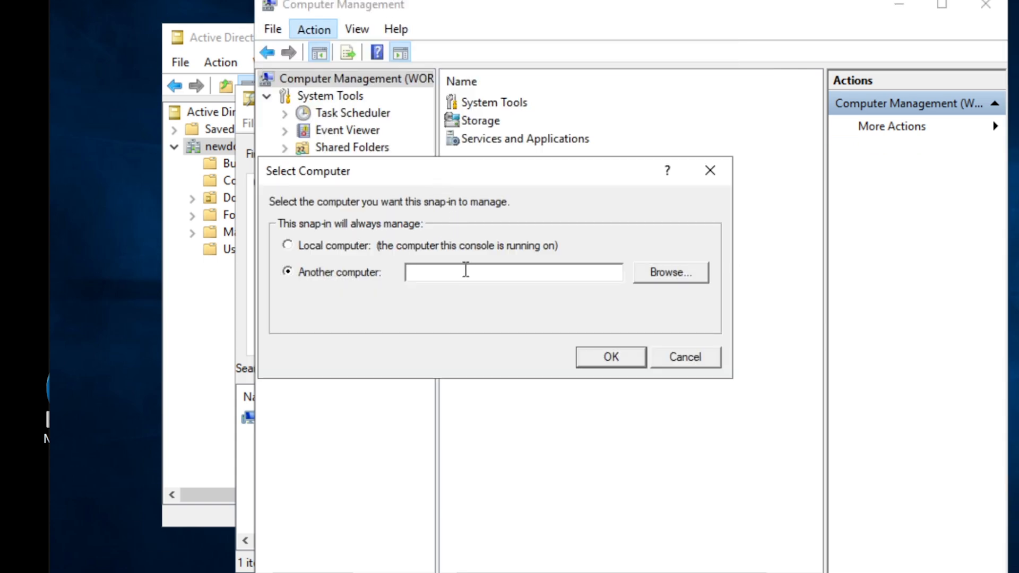
{"action": "type", "text": "work-0001"}
{"action": "left_click", "coordinate": [668, 274]}
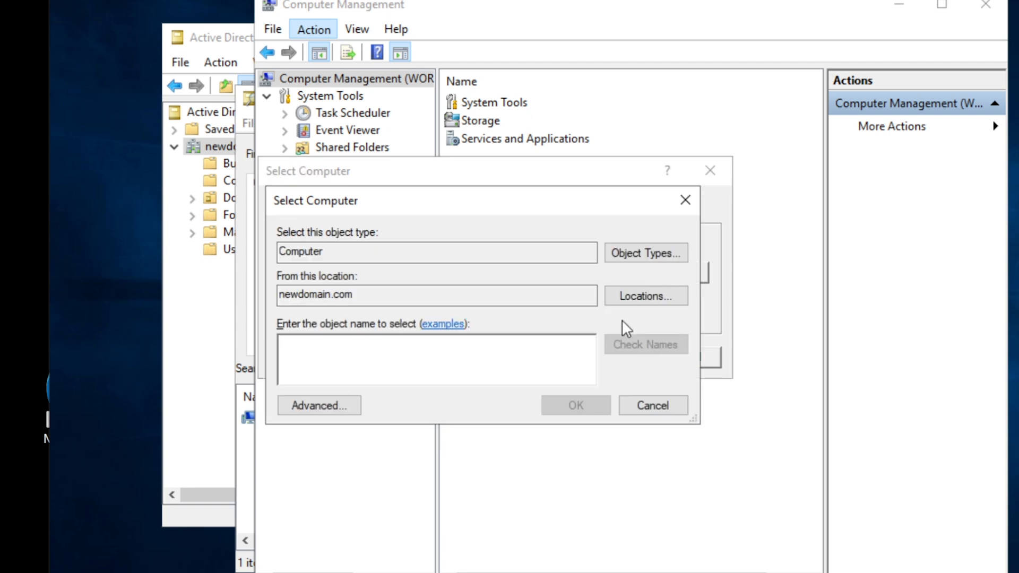
{"action": "left_click", "coordinate": [637, 408]}
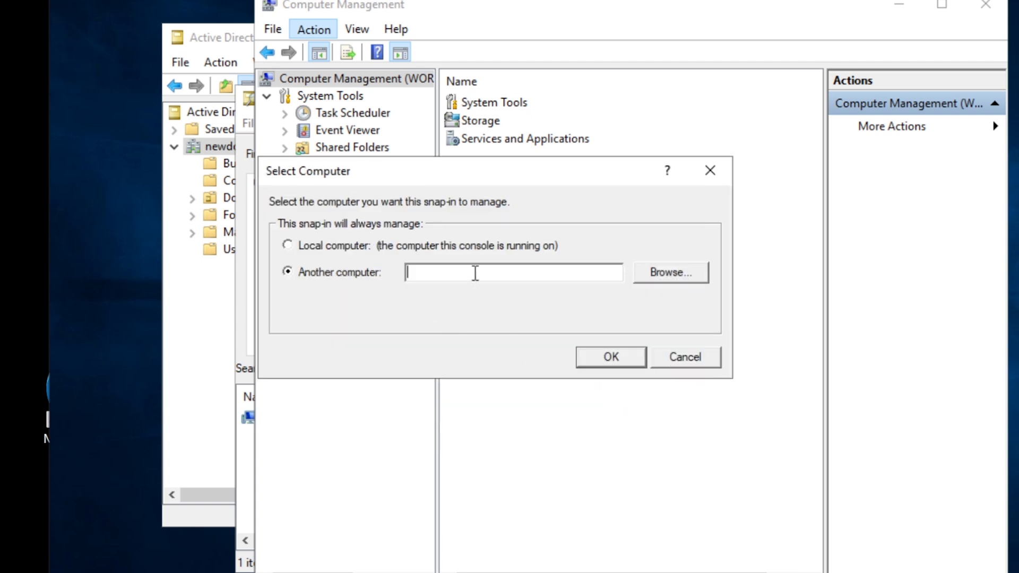
{"action": "type", "text": "work-0001"}
{"action": "left_click", "coordinate": [606, 359]}
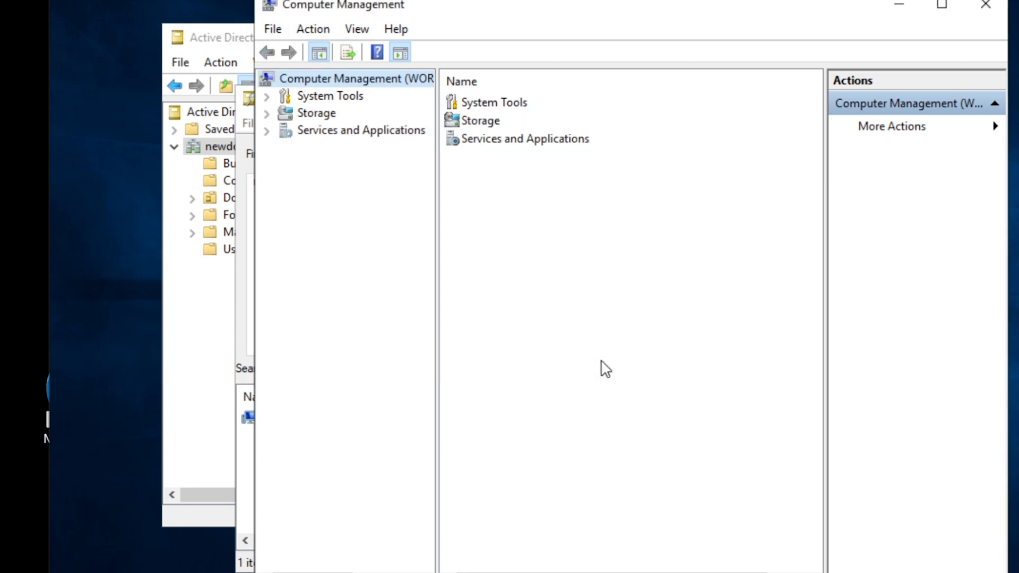
Bring the Find Computers results forward and view WORK-0001's actions without choosing one
{"action": "left_click_drag", "start_coordinate": [450, 13], "coordinate": [580, 7]}
{"action": "left_click_drag", "start_coordinate": [331, 109], "coordinate": [206, 86]}
{"action": "right_click", "coordinate": [160, 394]}
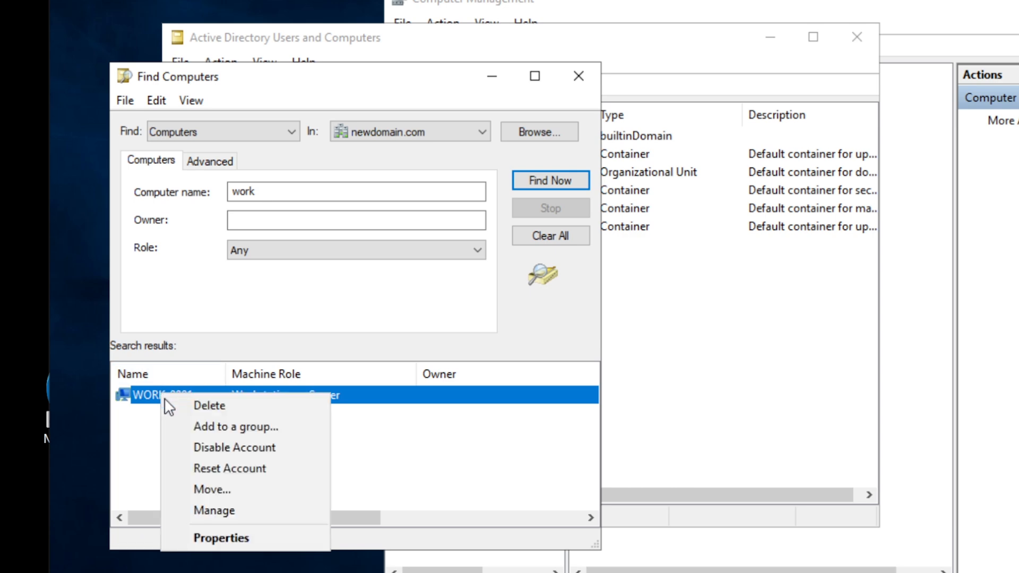
{"action": "left_click", "coordinate": [227, 510]}
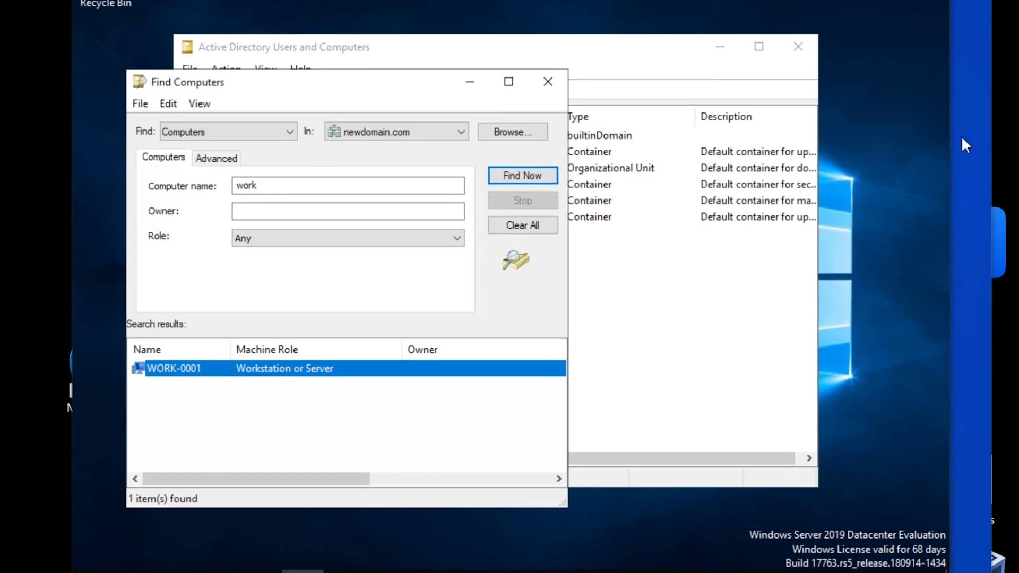
Launch Computer Management by searching Windows for 'computer mana'
{"action": "left_click", "coordinate": [134, 572]}
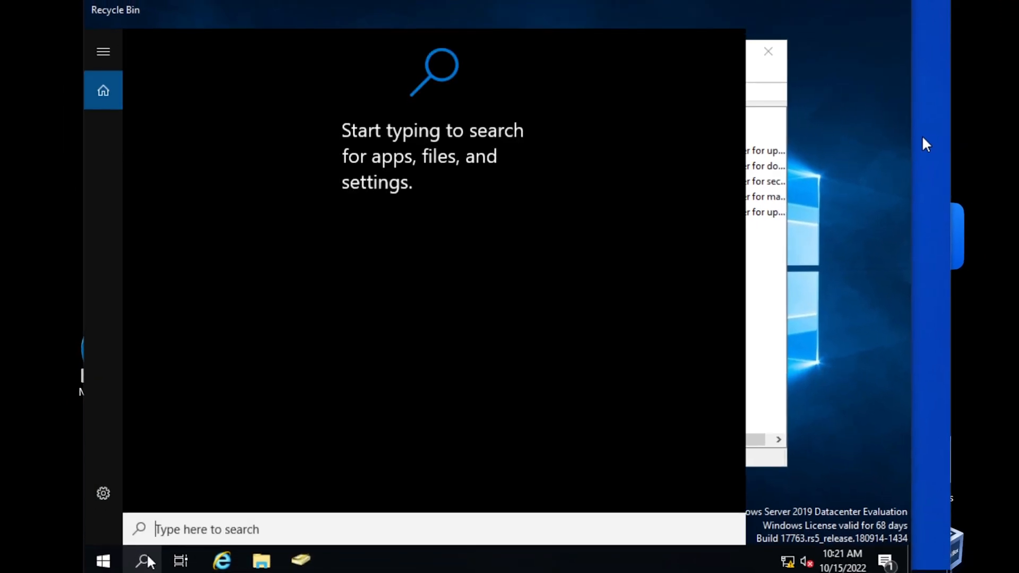
{"action": "type", "text": "computer mana"}
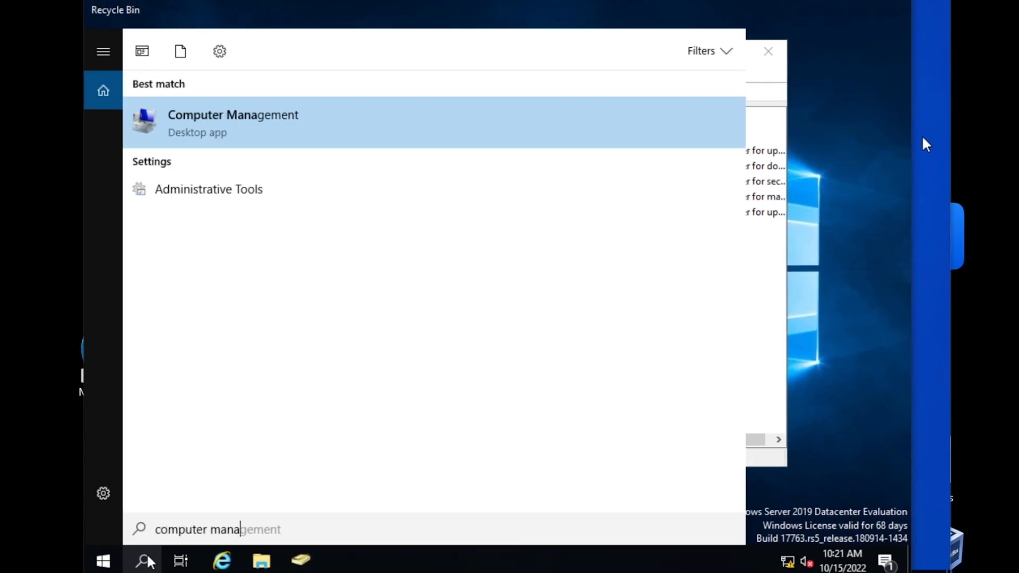
{"action": "key", "text": "Return"}
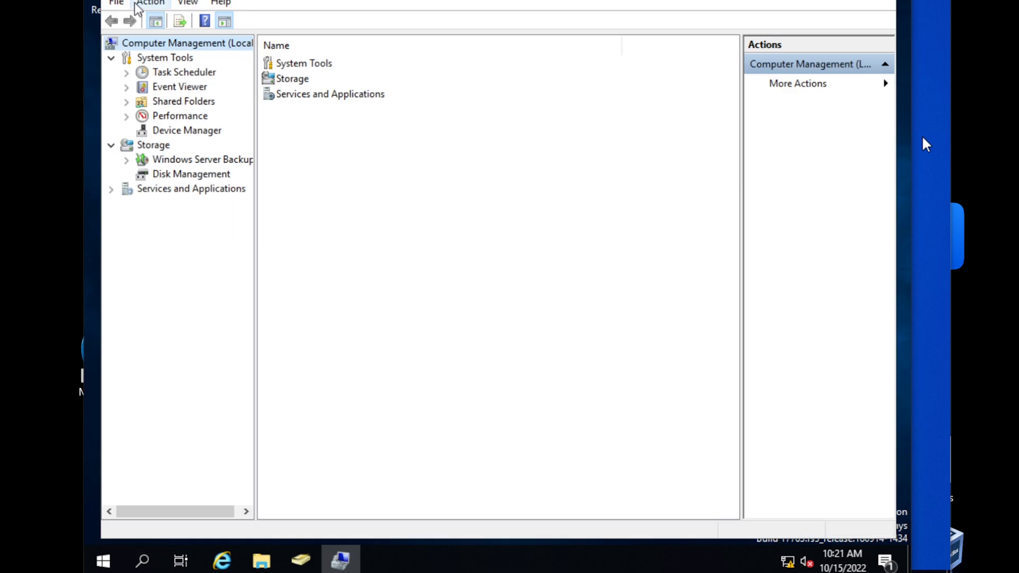
Connect the new console to WORK-0001, browsing the domain and resolving the name work-0001
{"action": "left_click", "coordinate": [141, 4]}
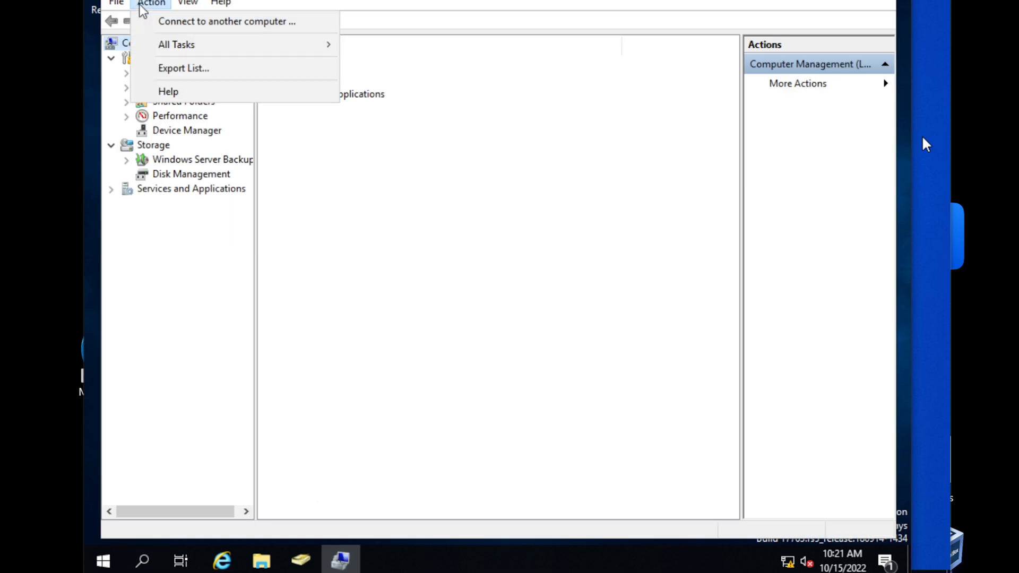
{"action": "left_click", "coordinate": [180, 24]}
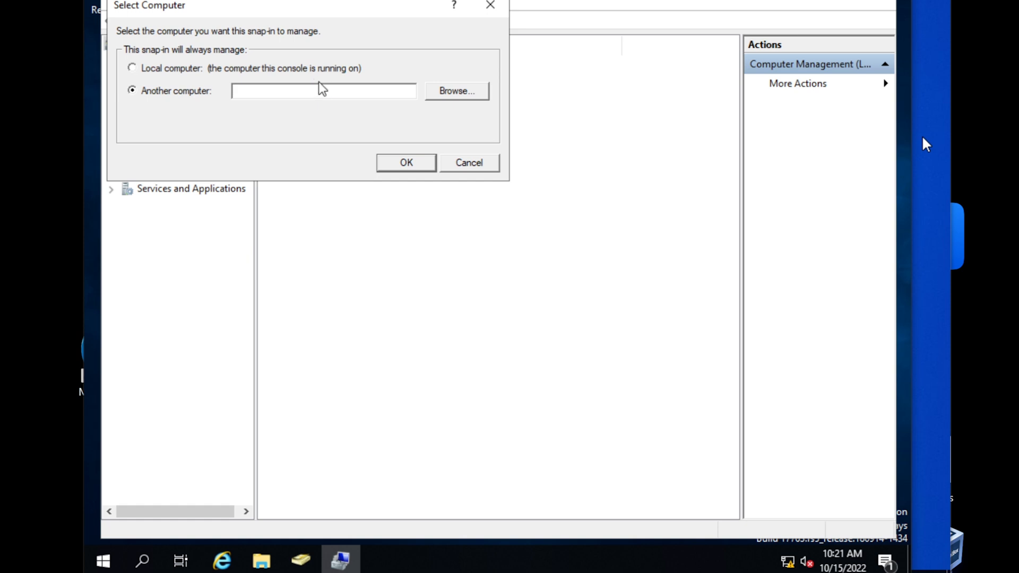
{"action": "left_click", "coordinate": [448, 95]}
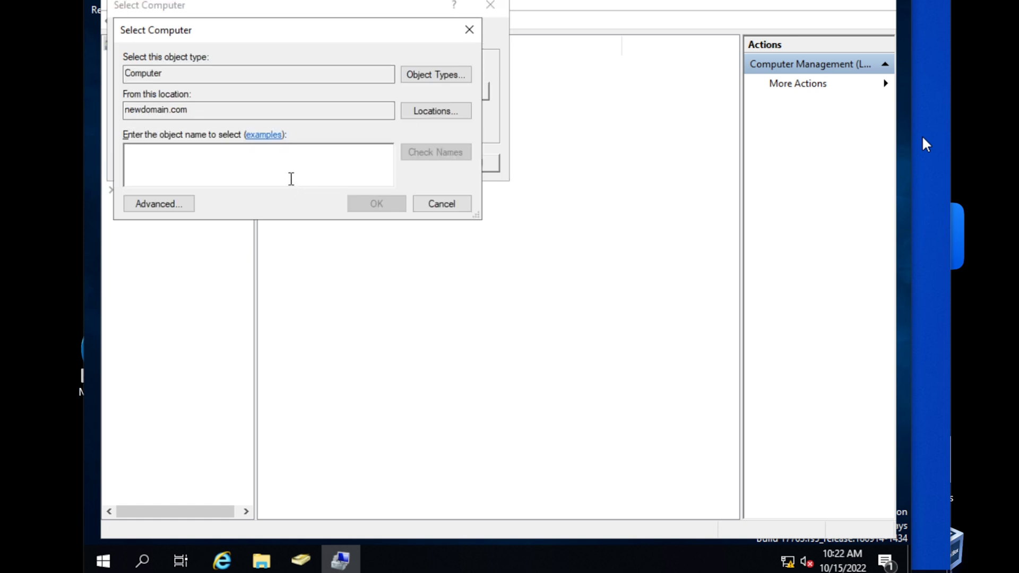
{"action": "type", "text": "work"}
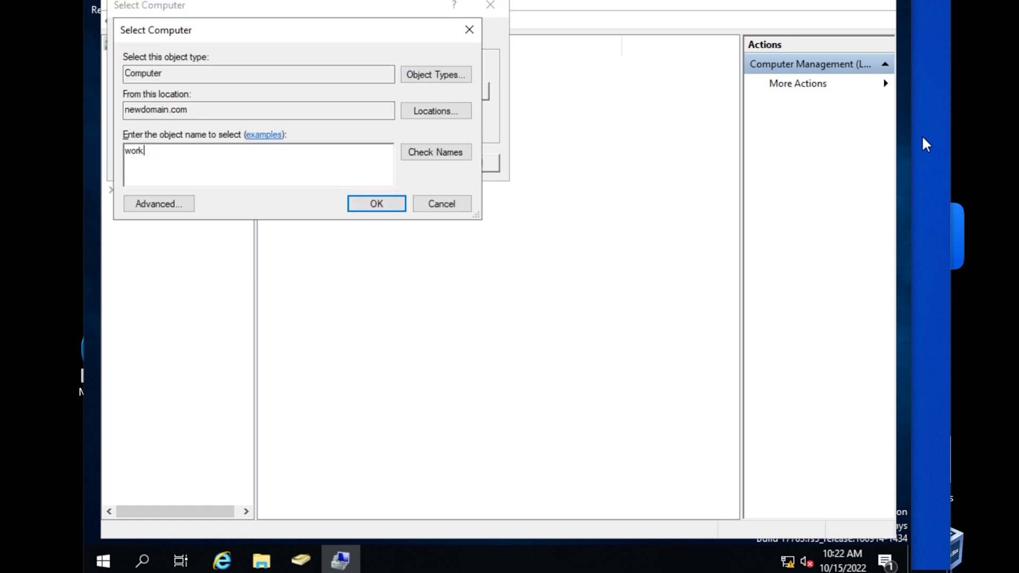
{"action": "type", "text": "-0001"}
{"action": "left_click", "coordinate": [429, 154]}
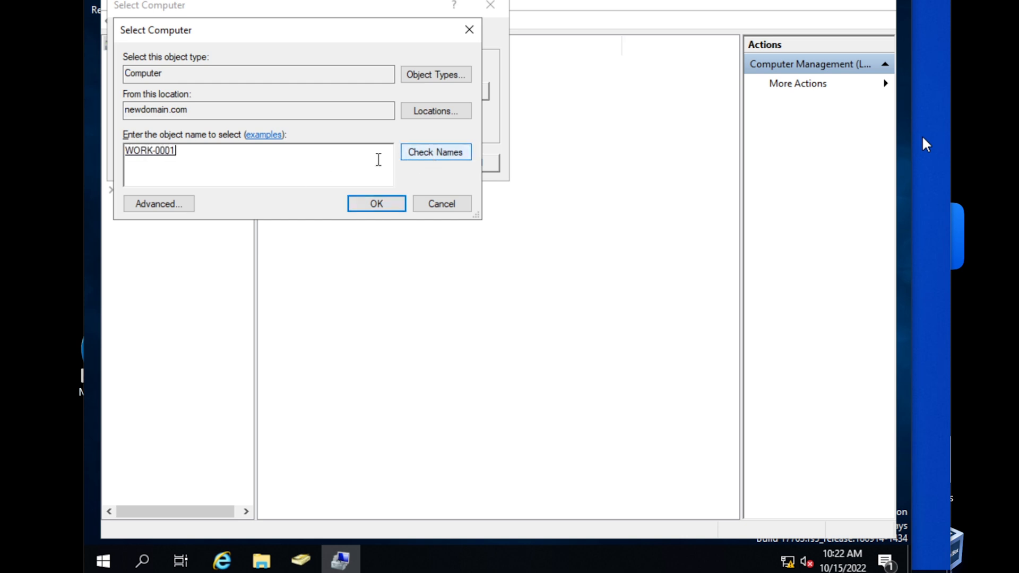
{"action": "double_click", "coordinate": [168, 151]}
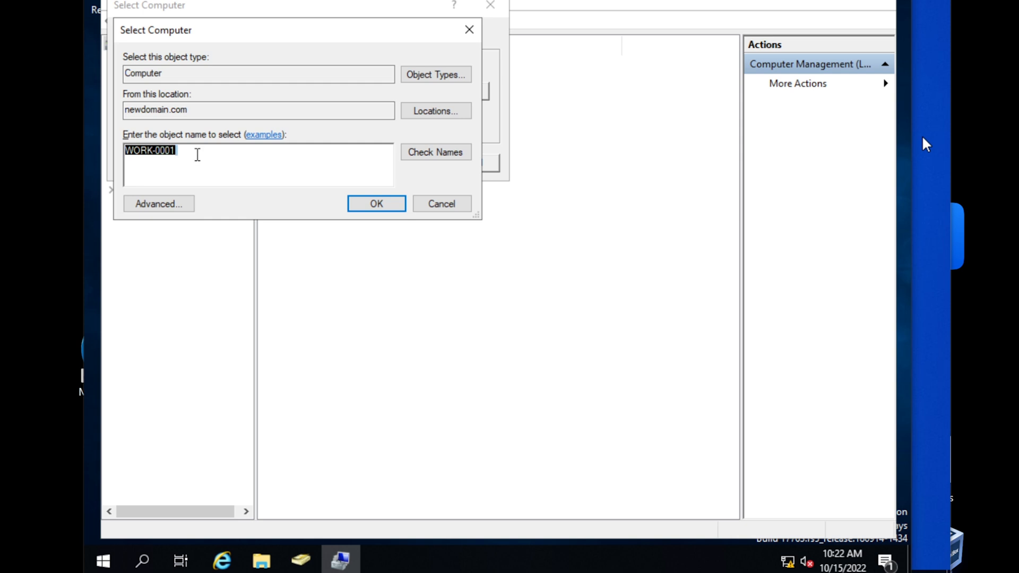
{"action": "left_click", "coordinate": [379, 205]}
{"action": "left_click", "coordinate": [413, 162]}
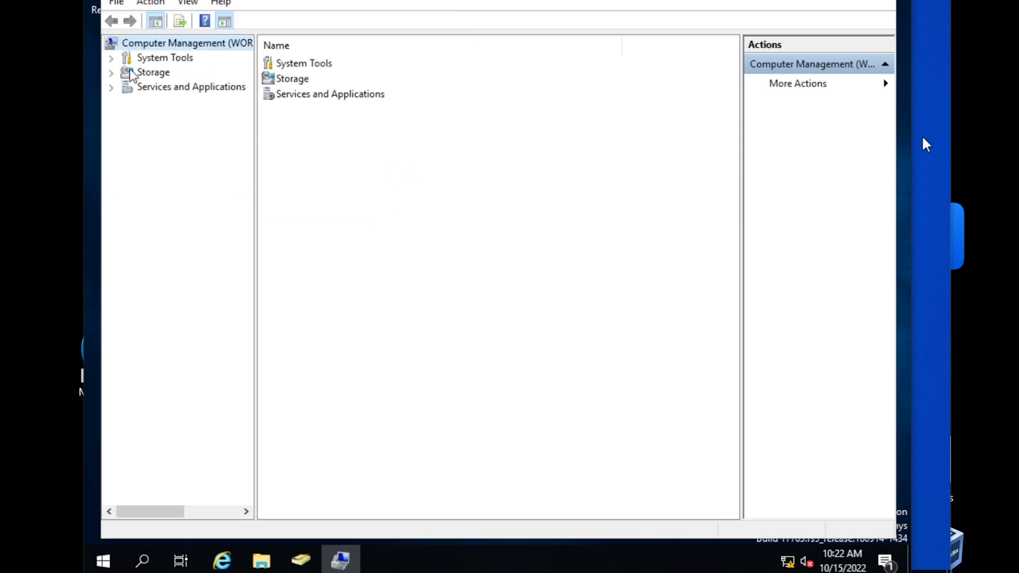
Close the open windows and search newdomain.com for computers named 'work'
{"action": "left_click", "coordinate": [877, 0]}
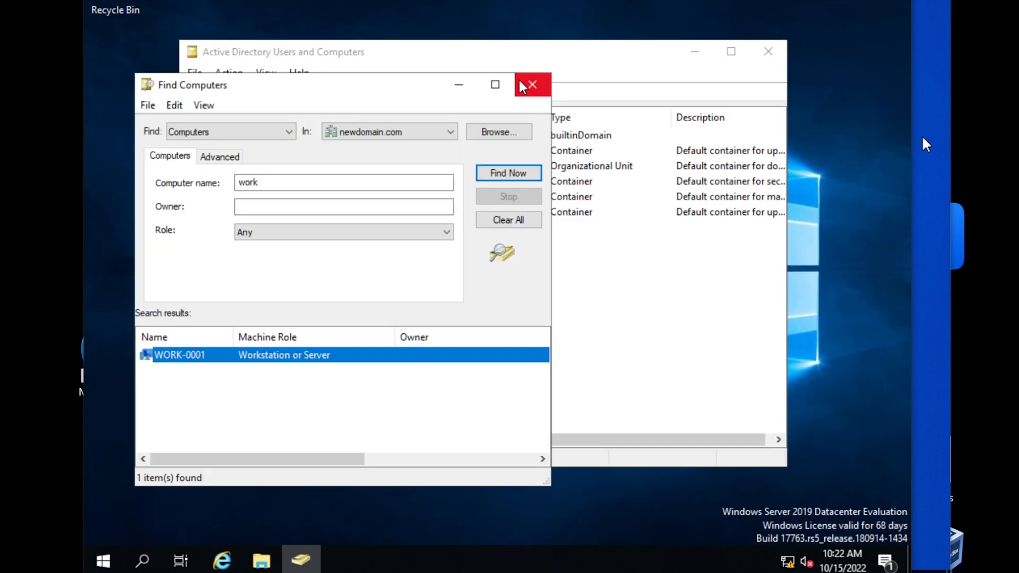
{"action": "left_click_drag", "start_coordinate": [419, 91], "coordinate": [480, 87]}
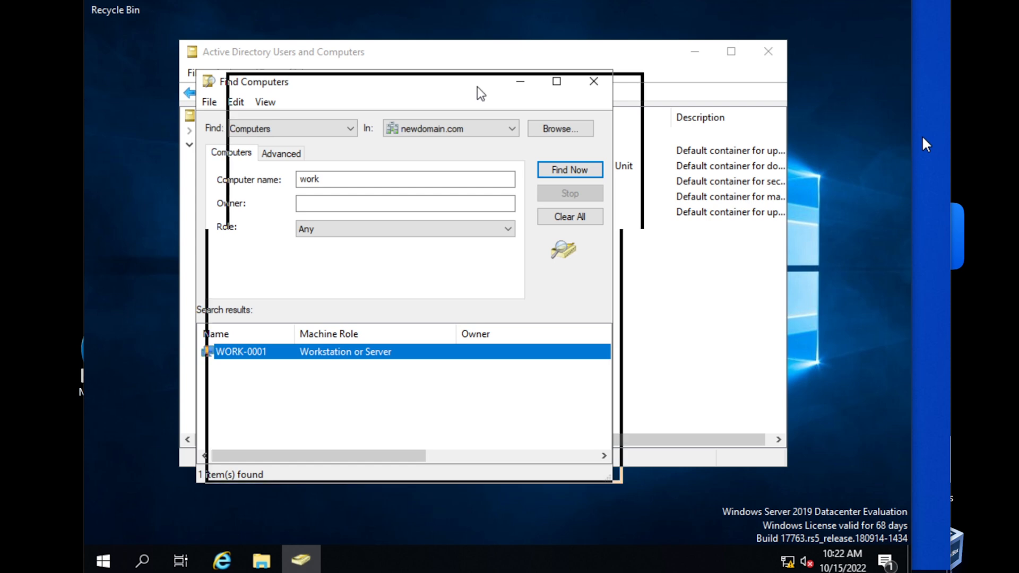
{"action": "left_click", "coordinate": [648, 85]}
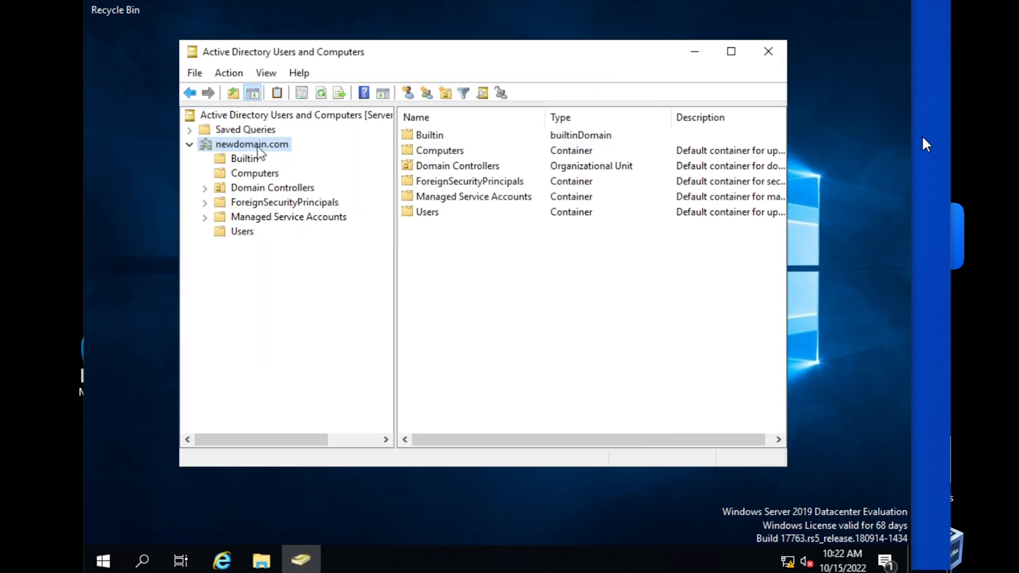
{"action": "right_click", "coordinate": [257, 148]}
{"action": "left_click", "coordinate": [297, 174]}
{"action": "left_click", "coordinate": [317, 153]}
{"action": "left_click", "coordinate": [318, 182]}
{"action": "type", "text": "work"}
{"action": "left_click", "coordinate": [615, 192]}
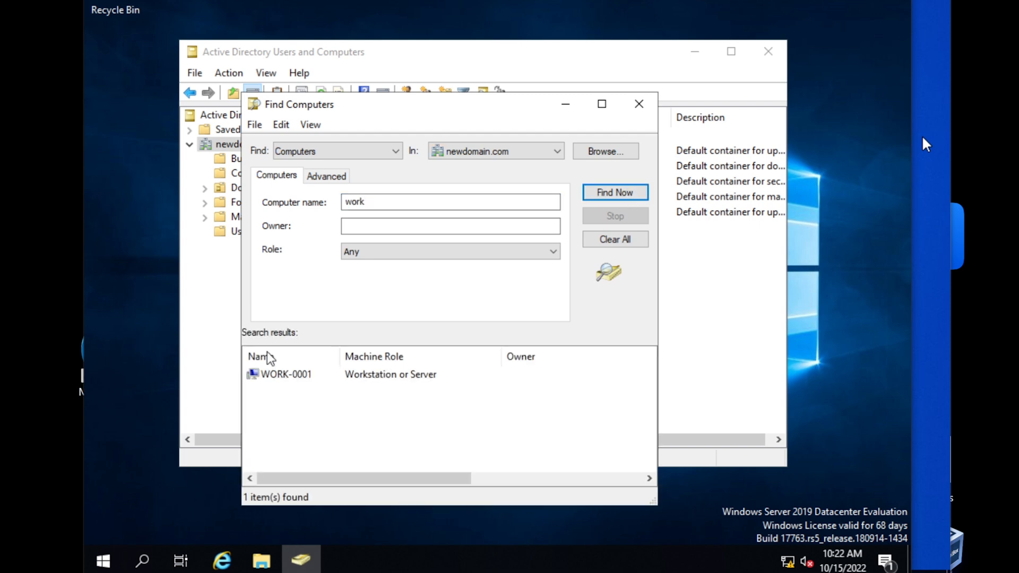
Open Manage for WORK-0001, close it and the search, then show the Computers container
{"action": "left_click", "coordinate": [273, 375]}
{"action": "right_click", "coordinate": [273, 374]}
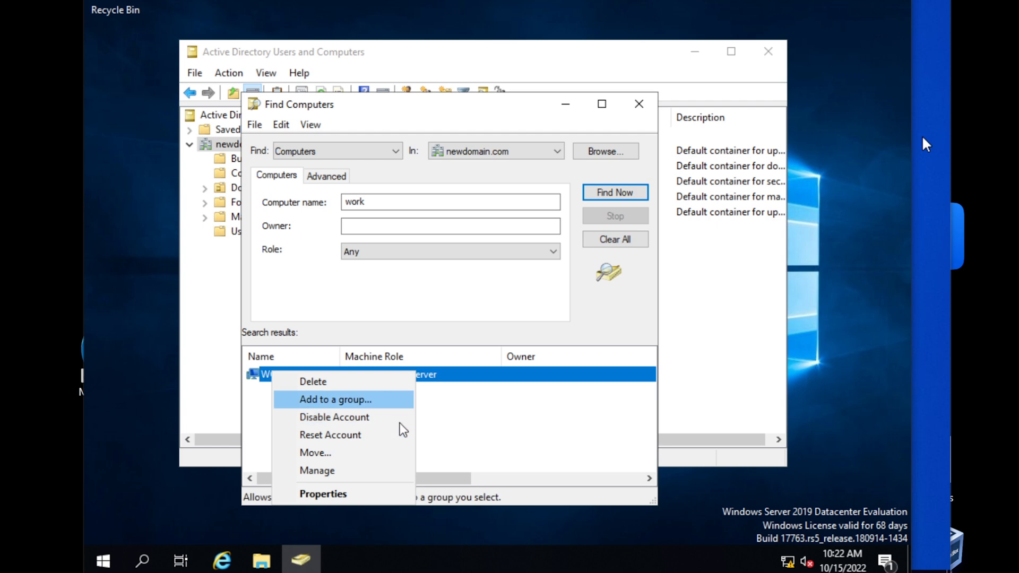
{"action": "left_click", "coordinate": [357, 472]}
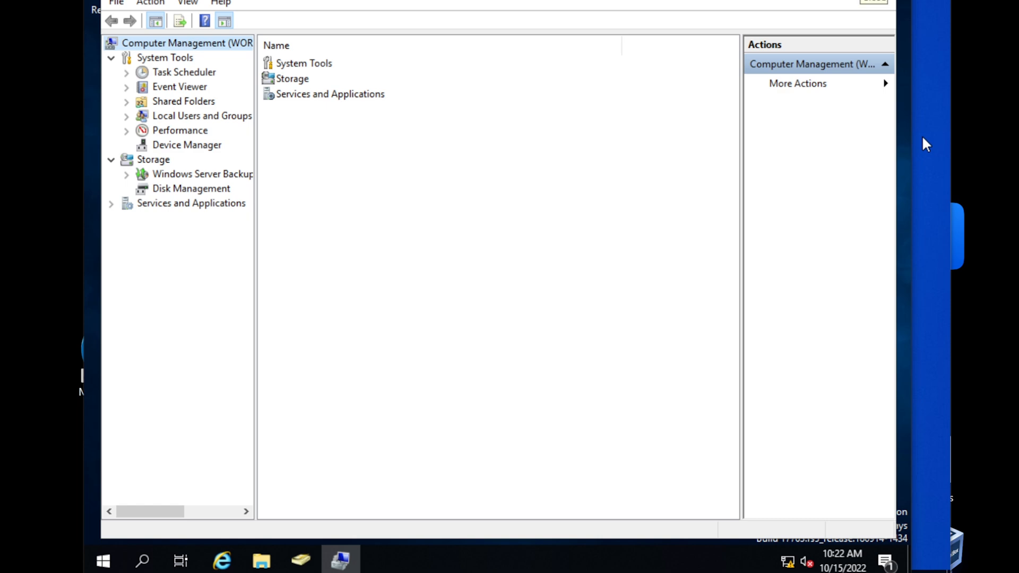
{"action": "key", "text": "alt+F4"}
{"action": "left_click", "coordinate": [639, 103]}
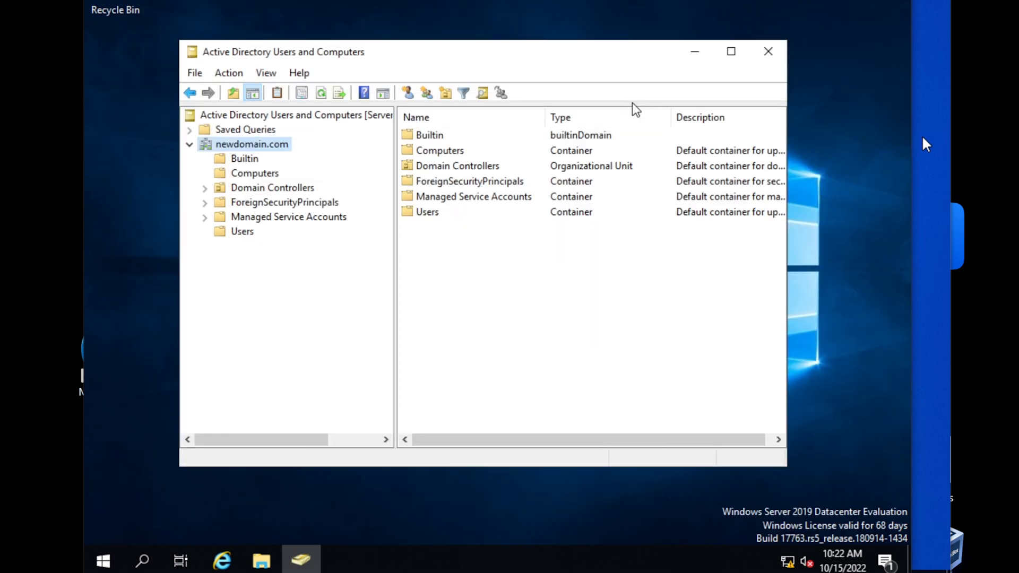
{"action": "left_click", "coordinate": [251, 174]}
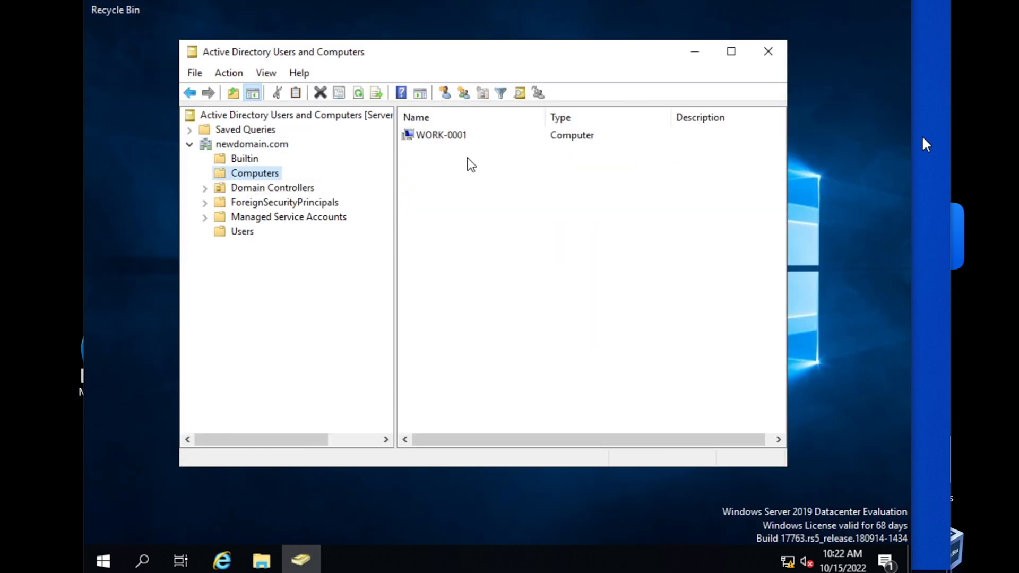
Open WORK-0001's Properties on the Member Of tab, which lists only Domain Computers
{"action": "left_click", "coordinate": [447, 136]}
{"action": "right_click", "coordinate": [447, 136]}
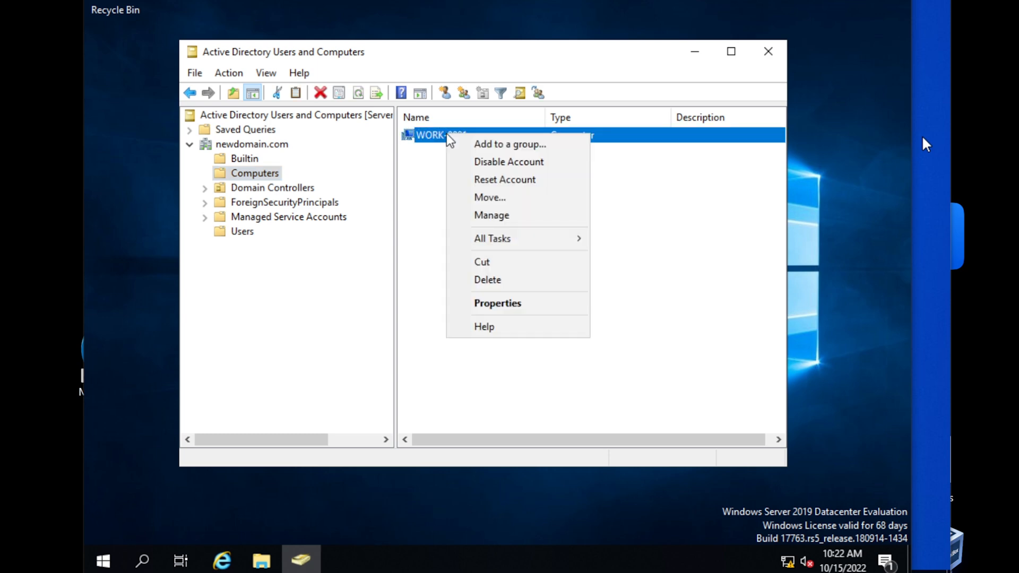
{"action": "left_click", "coordinate": [506, 304]}
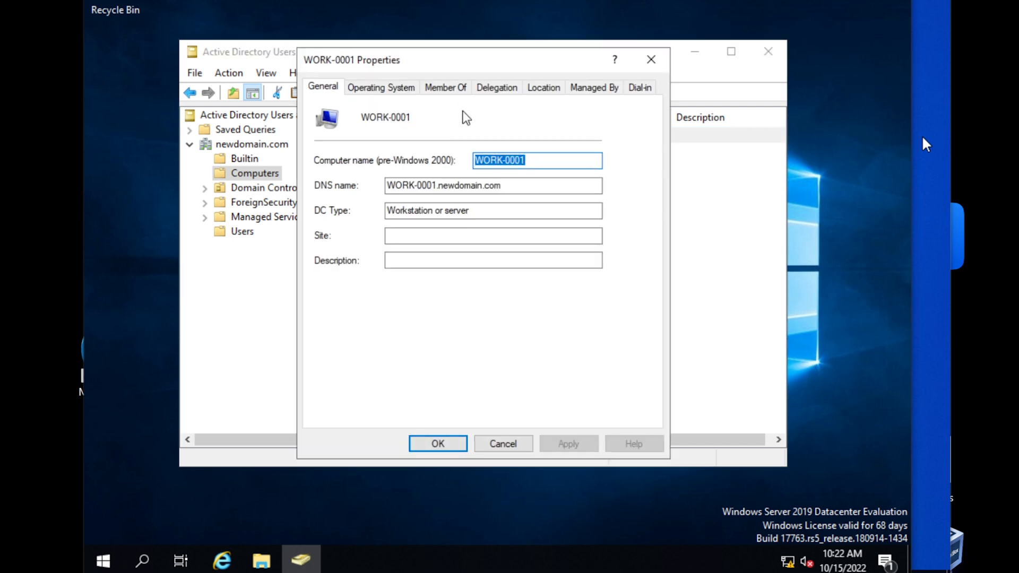
{"action": "left_click", "coordinate": [453, 91]}
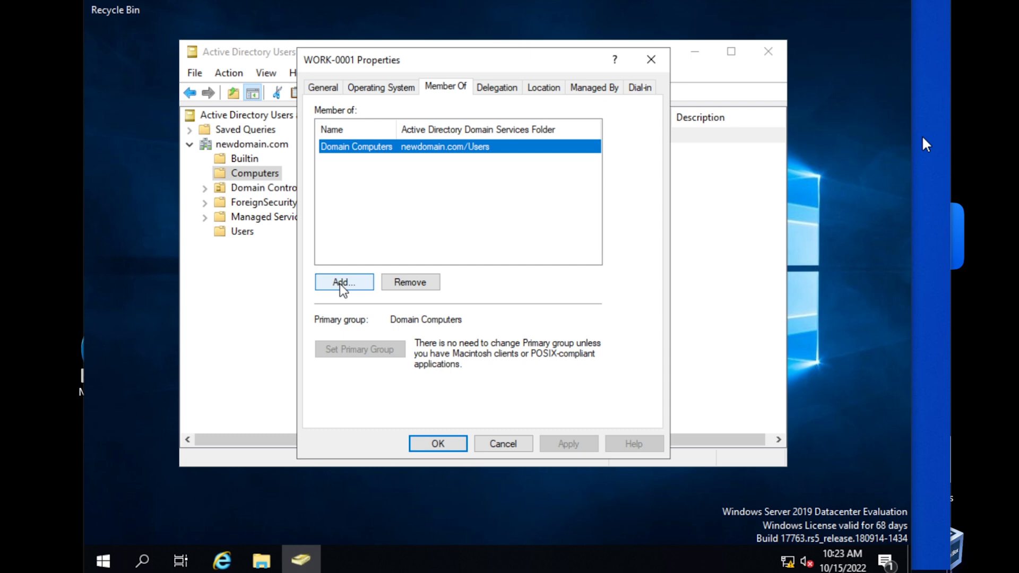
Add the HR group to WORK-0001's memberships, resolving 'hr' with Check Names
{"action": "left_click", "coordinate": [340, 283]}
{"action": "left_click_drag", "start_coordinate": [496, 111], "coordinate": [481, 228]}
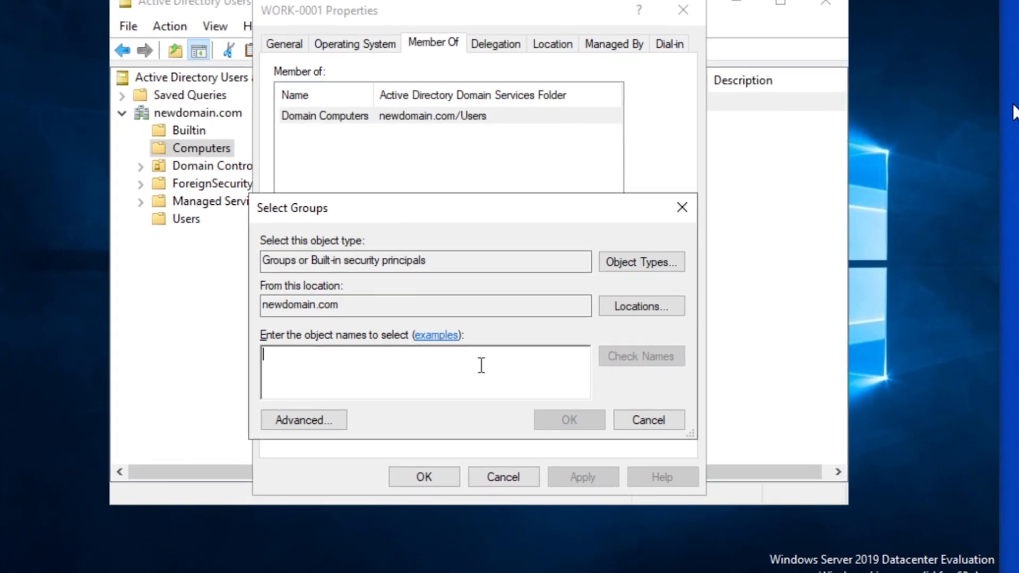
{"action": "type", "text": "Hr"}
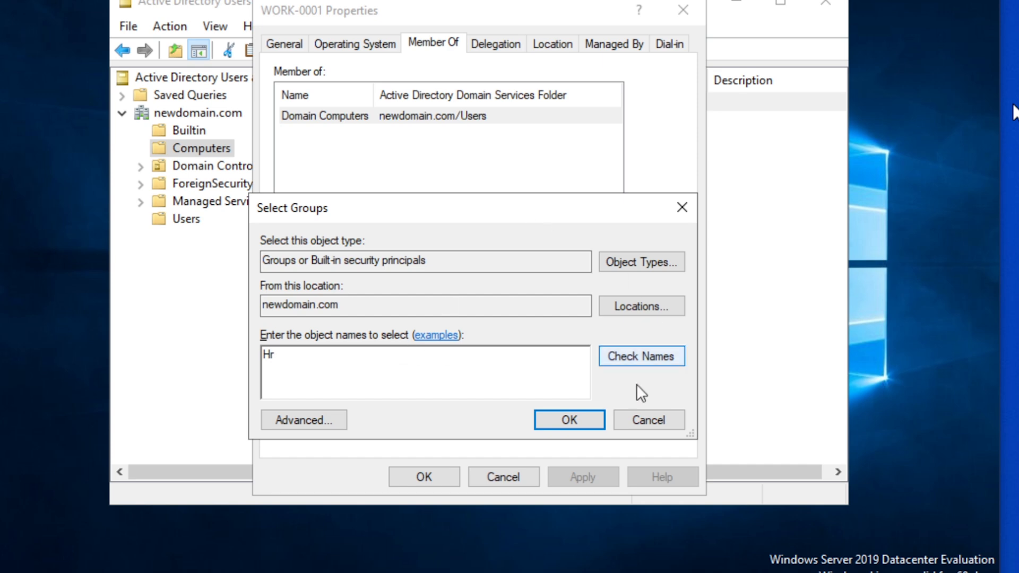
{"action": "left_click", "coordinate": [642, 418]}
{"action": "left_click", "coordinate": [316, 279]}
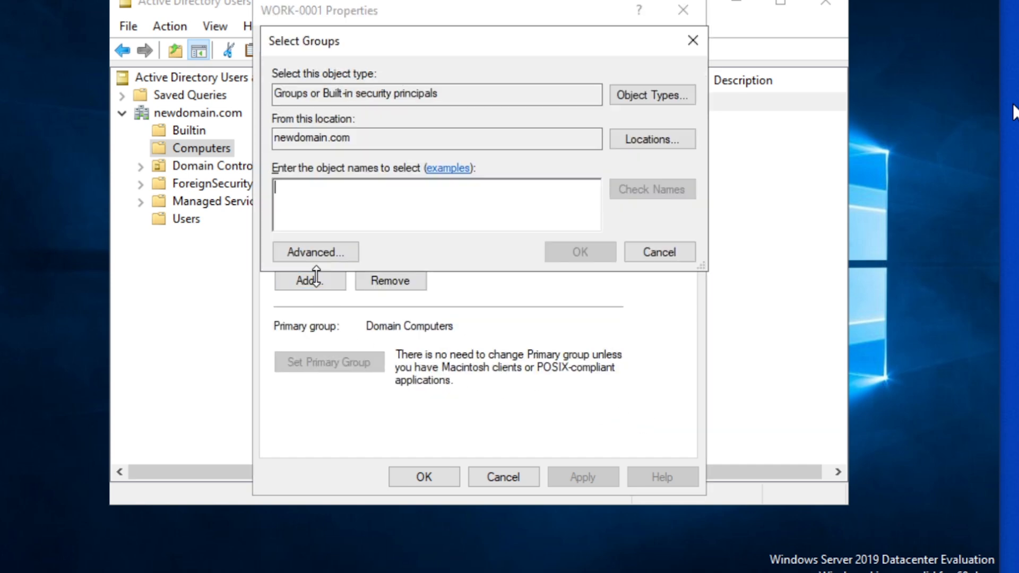
{"action": "type", "text": "hr"}
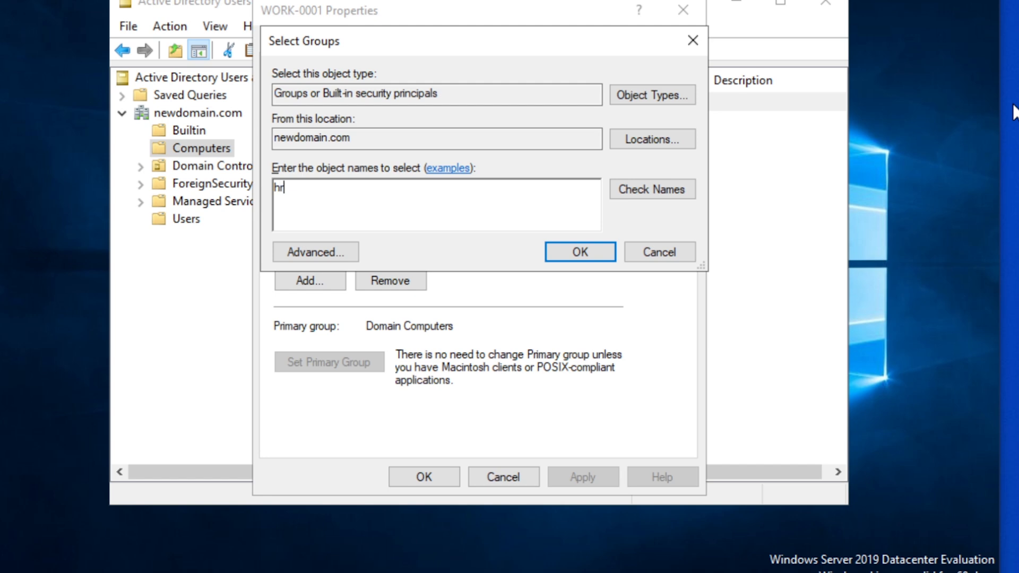
{"action": "left_click", "coordinate": [636, 195]}
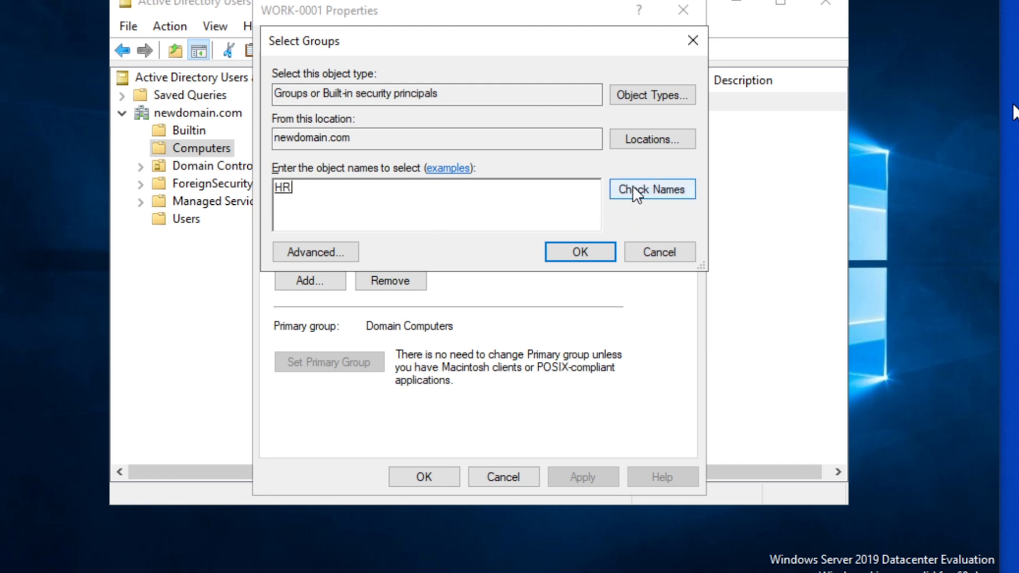
{"action": "double_click", "coordinate": [277, 191]}
{"action": "left_click", "coordinate": [321, 192]}
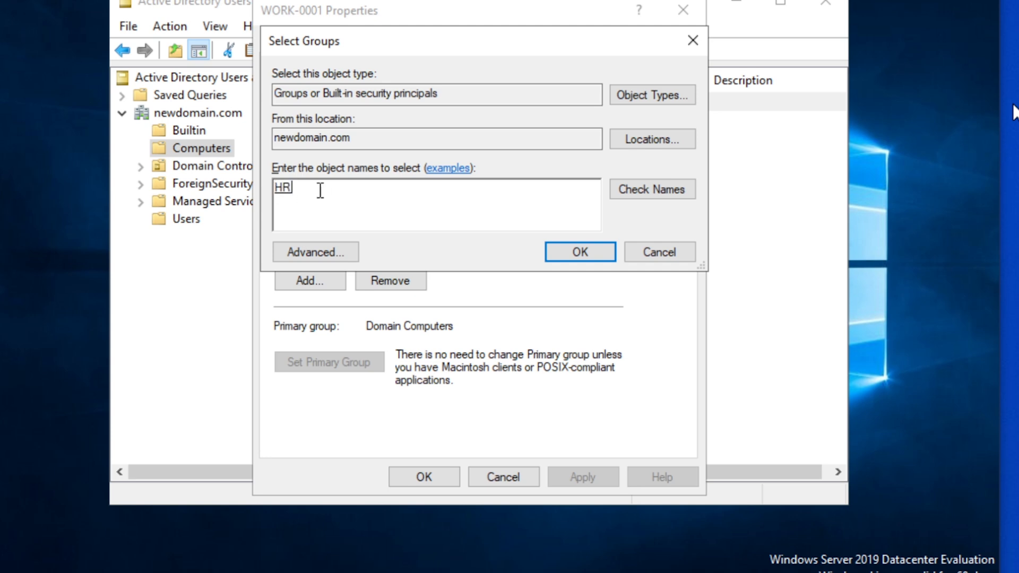
{"action": "left_click", "coordinate": [574, 253]}
{"action": "left_click", "coordinate": [346, 132]}
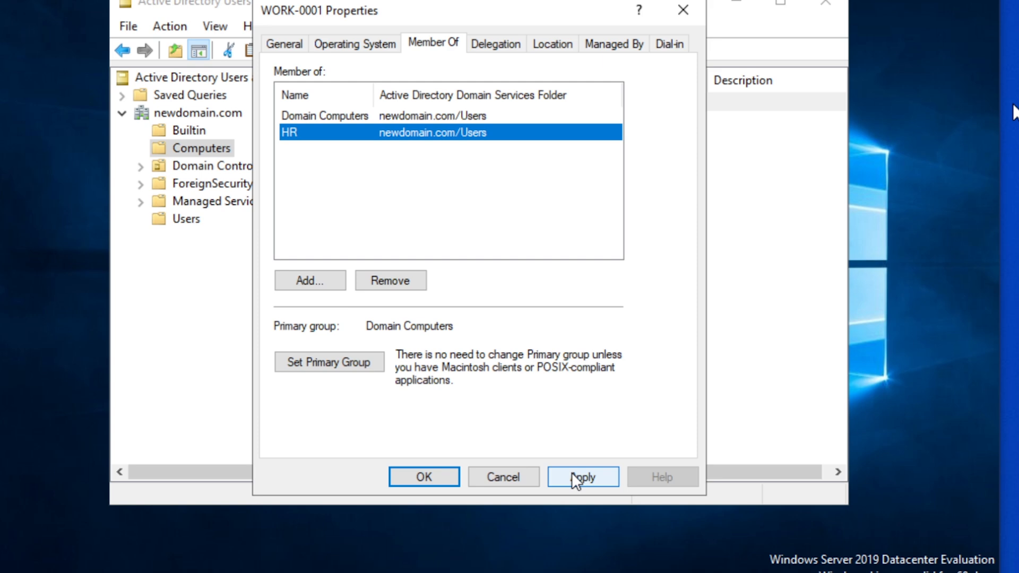
Try adding a group named 'chrome', dismiss the Name Not Found warnings and cancel
{"action": "left_click", "coordinate": [301, 280]}
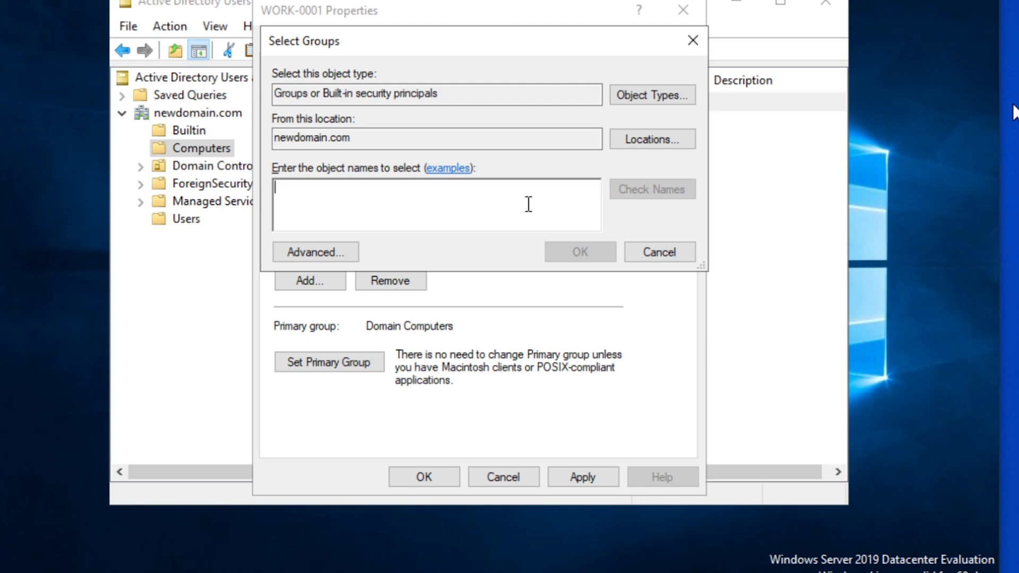
{"action": "type", "text": "chrome"}
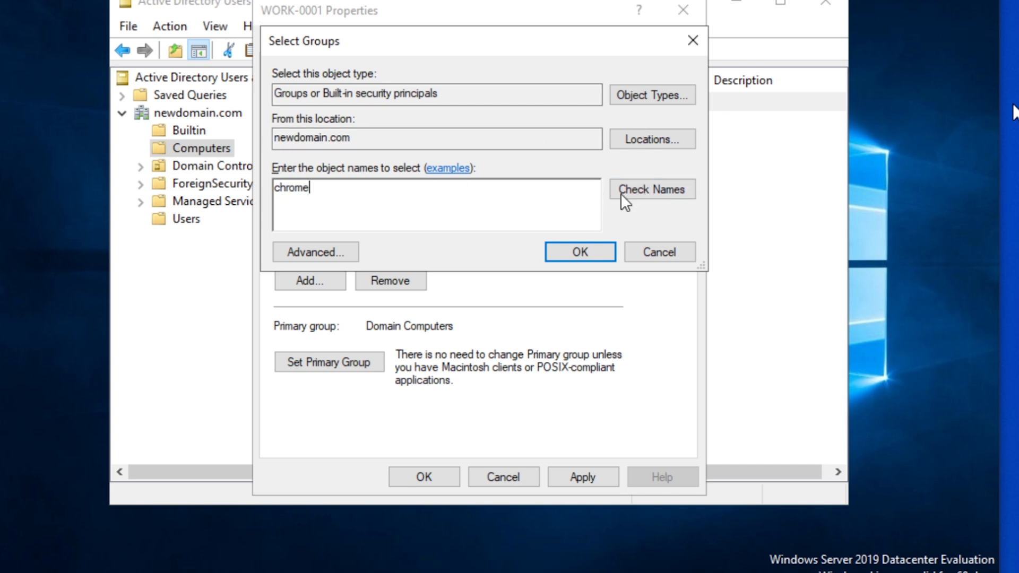
{"action": "left_click", "coordinate": [639, 187]}
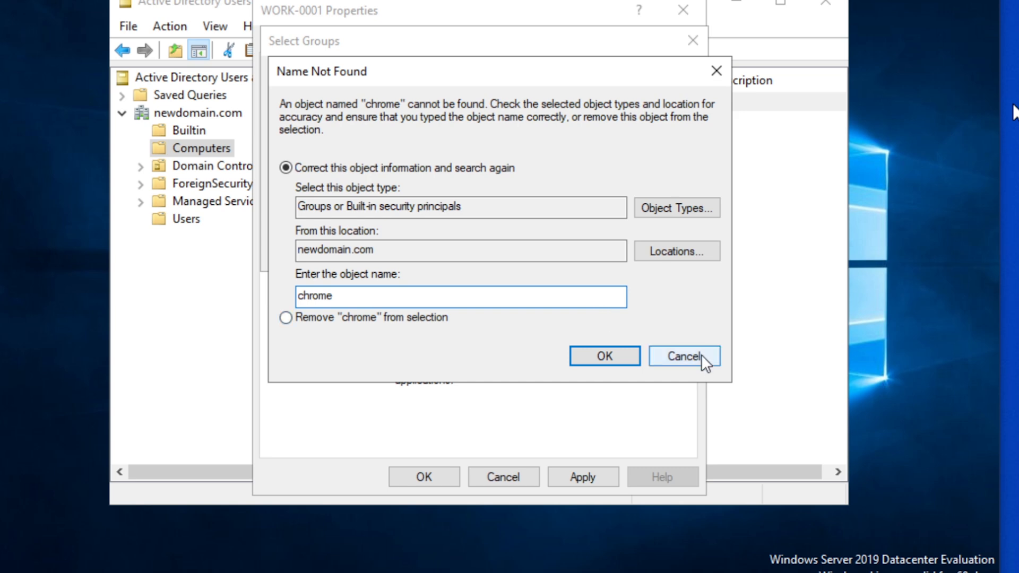
{"action": "left_click", "coordinate": [703, 357]}
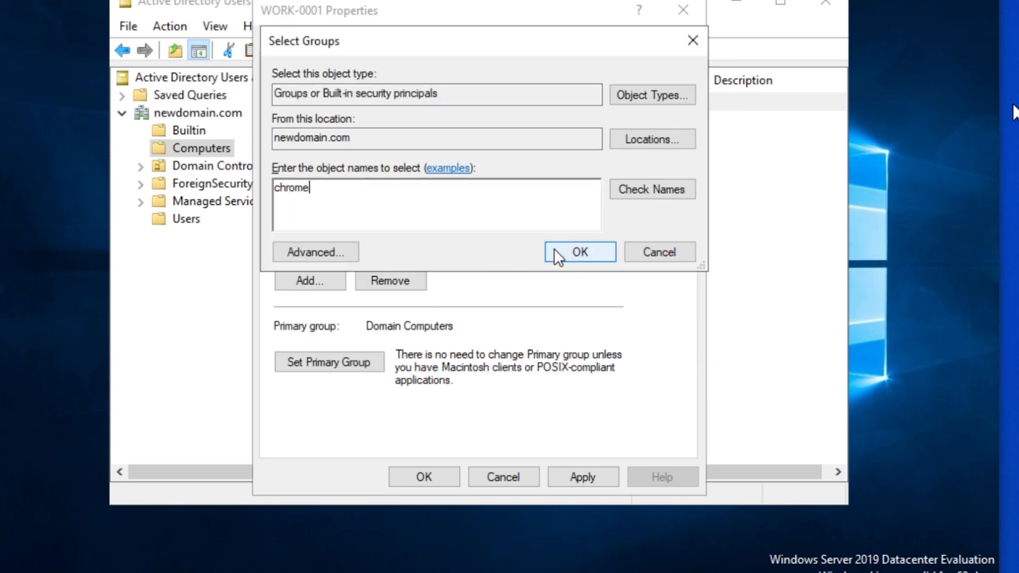
{"action": "left_click", "coordinate": [581, 251]}
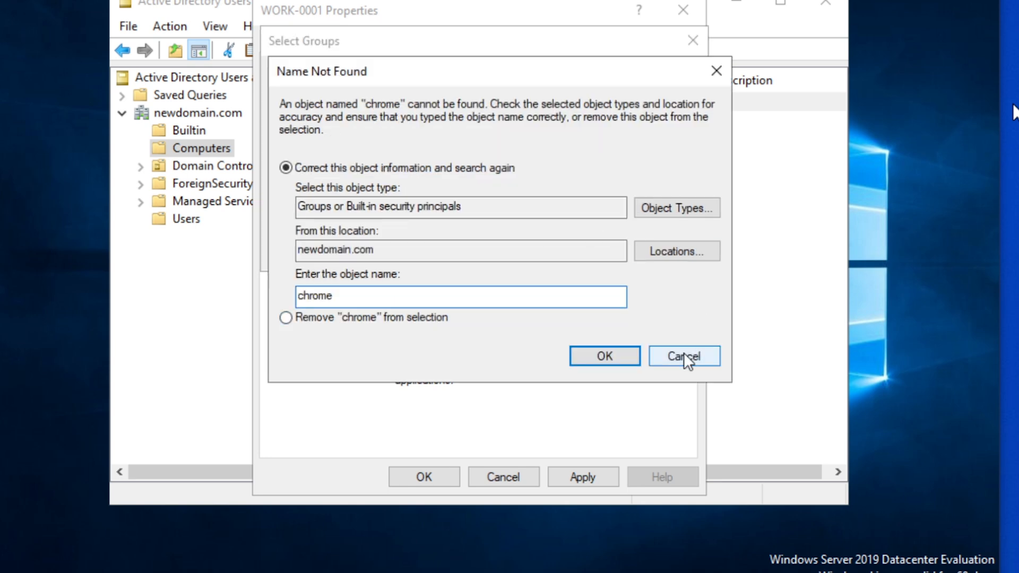
{"action": "left_click", "coordinate": [686, 356]}
{"action": "left_click", "coordinate": [652, 249]}
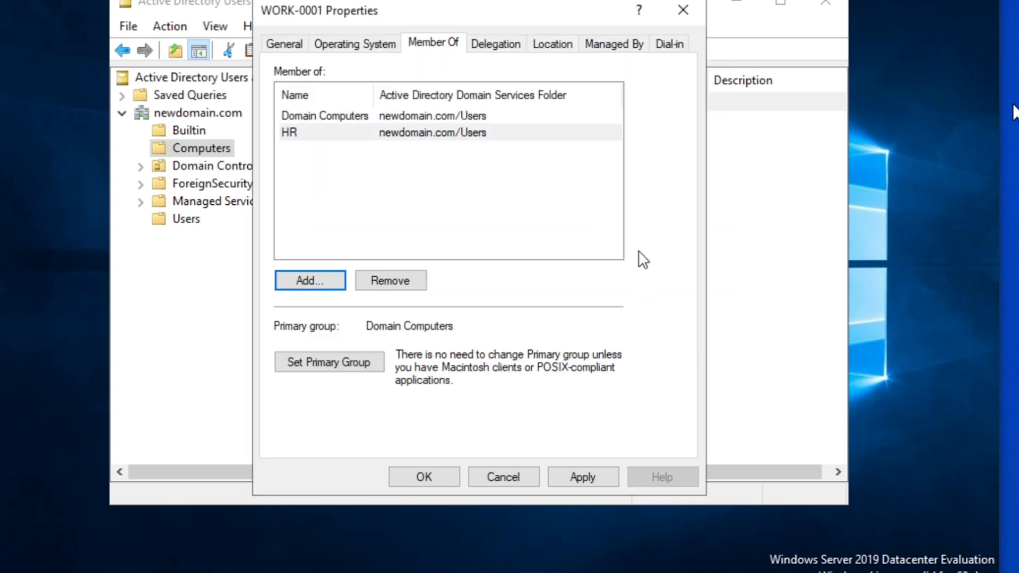
Review the HR membership entry and close WORK-0001's Properties
{"action": "left_click", "coordinate": [412, 163]}
{"action": "left_click", "coordinate": [313, 137]}
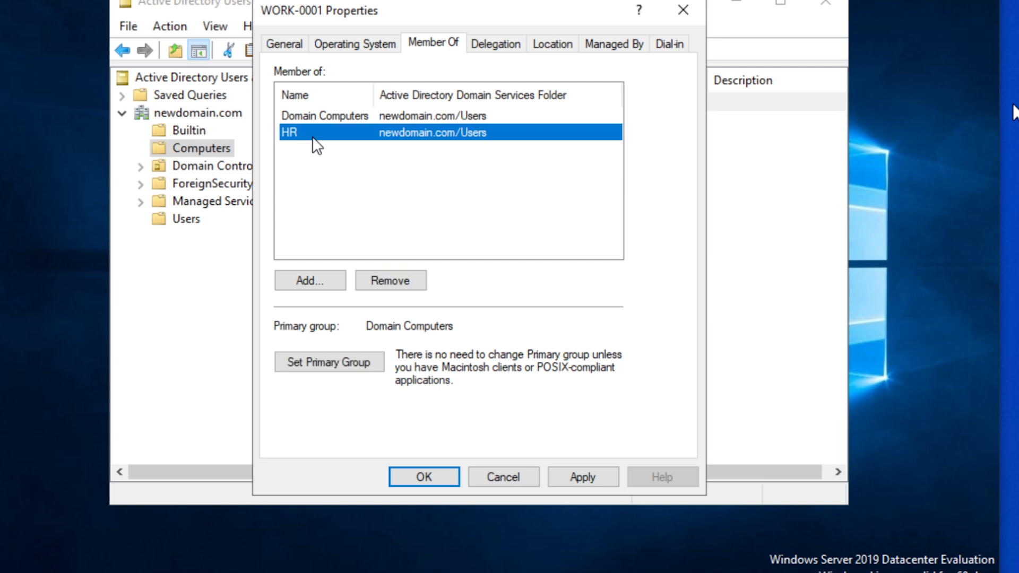
{"action": "left_click", "coordinate": [315, 179]}
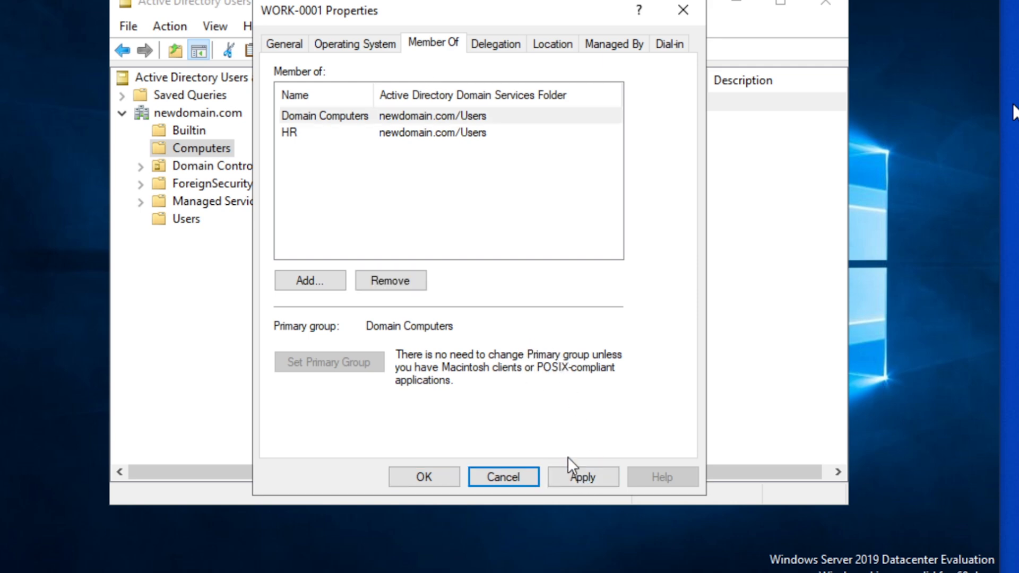
{"action": "left_click", "coordinate": [307, 135]}
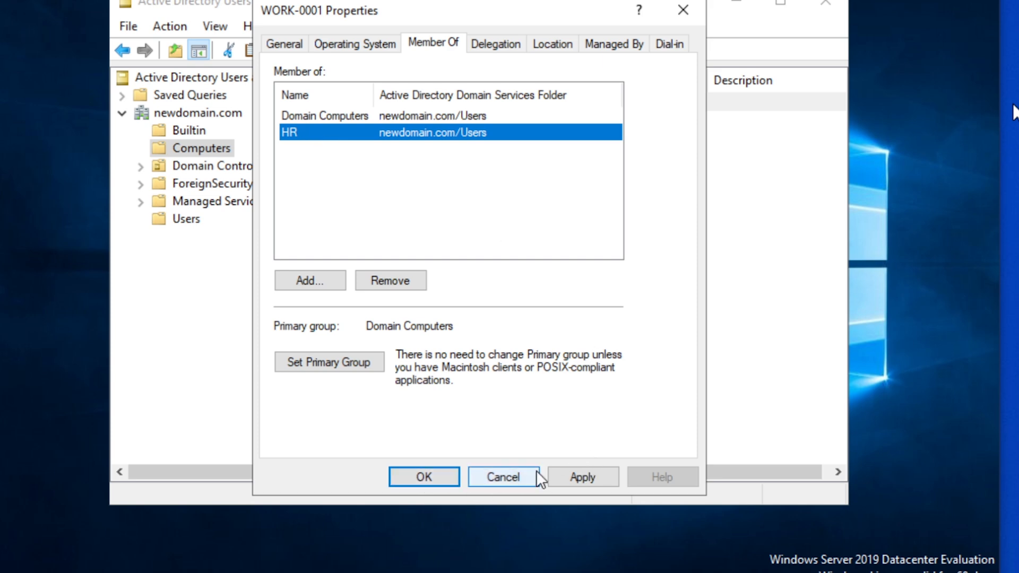
{"action": "left_click", "coordinate": [493, 476]}
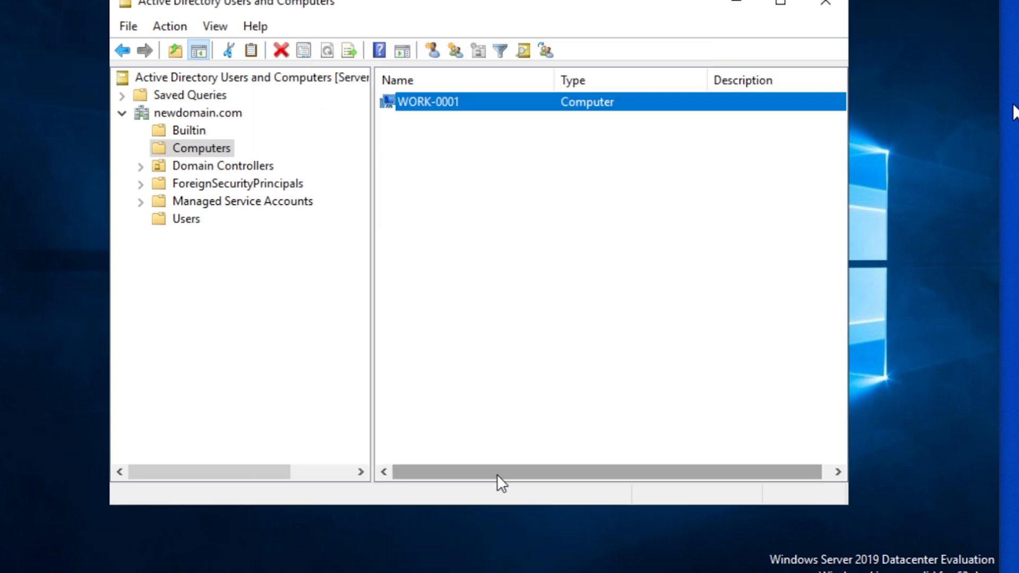
Switch the client VM's membership from newdomain.com to workgroup 'WORKGROUP' and accept the warning
{"action": "left_click", "coordinate": [497, 147]}
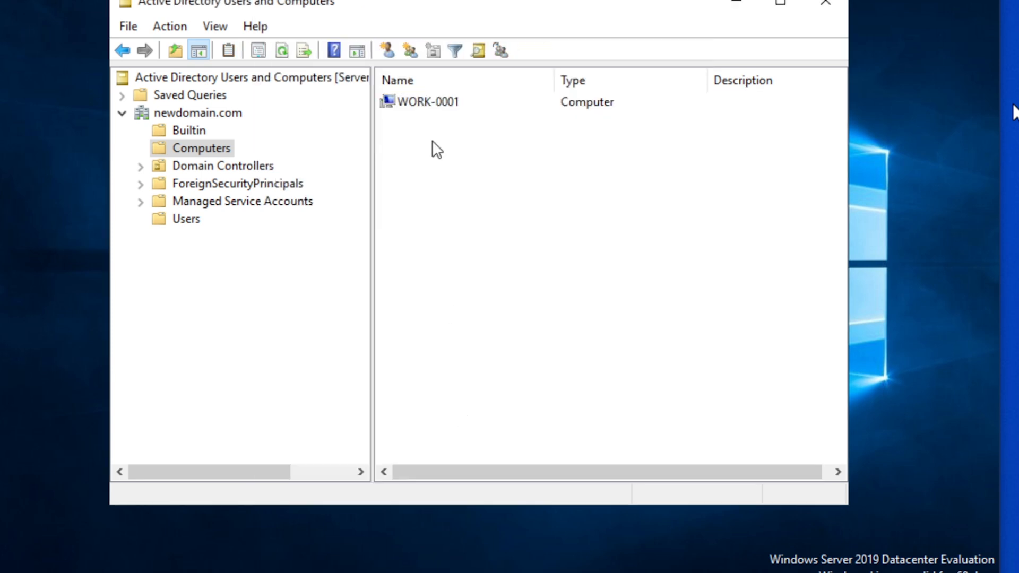
{"action": "left_click", "coordinate": [412, 106]}
{"action": "left_click", "coordinate": [446, 156]}
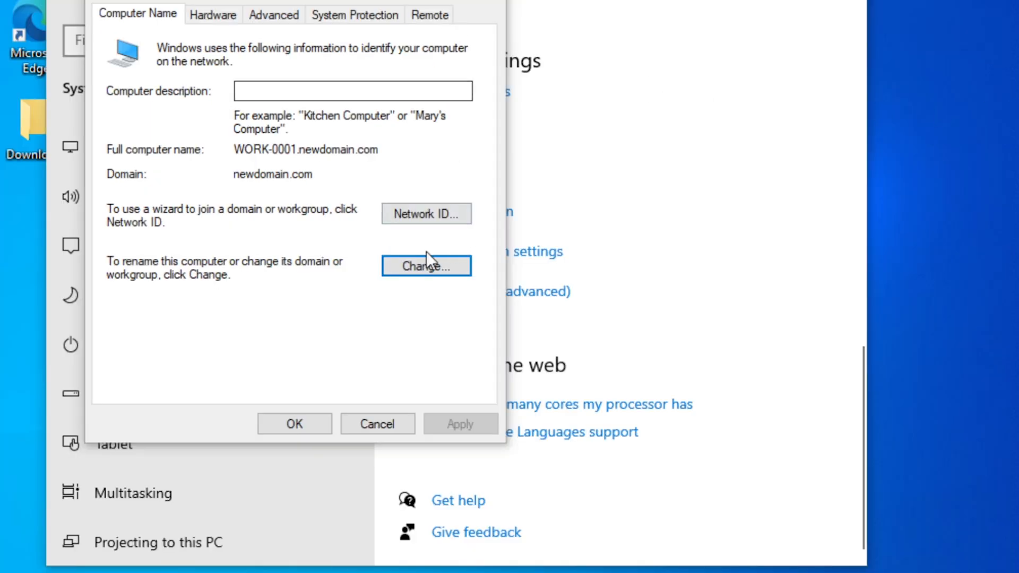
{"action": "left_click", "coordinate": [409, 263]}
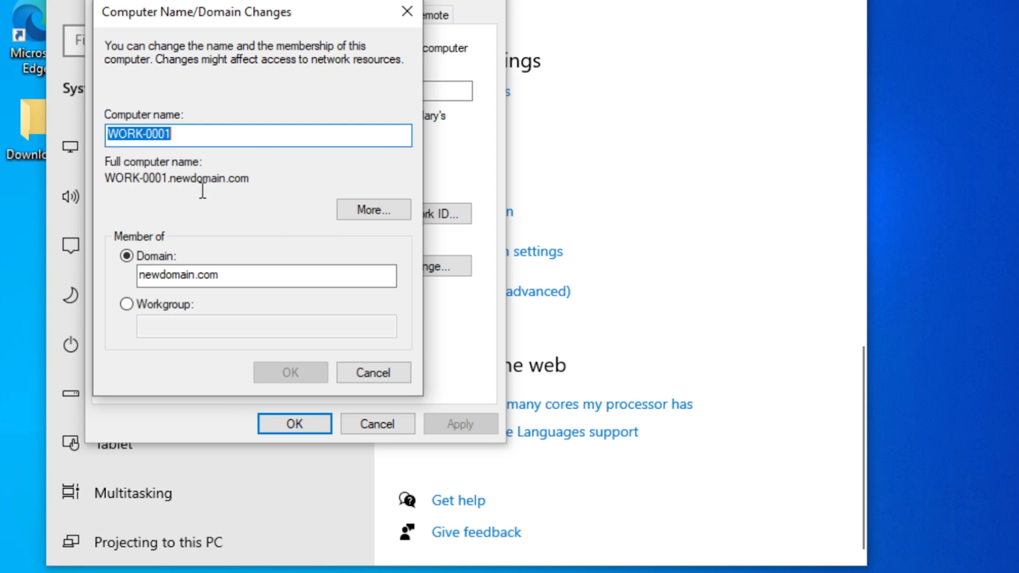
{"action": "left_click", "coordinate": [126, 304]}
{"action": "left_click", "coordinate": [174, 321]}
{"action": "type", "text": "WORKGROUP"}
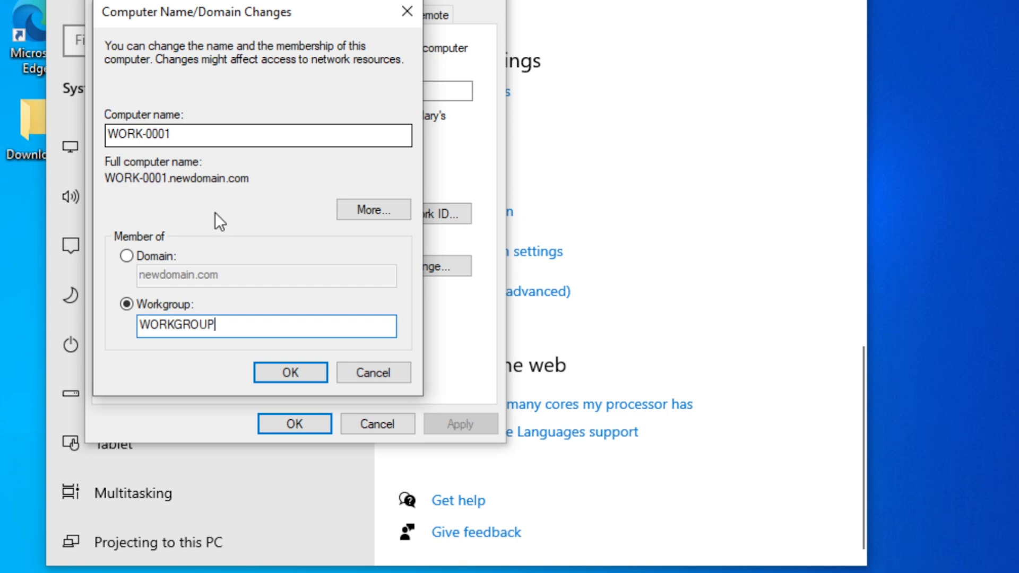
{"action": "left_click", "coordinate": [290, 372]}
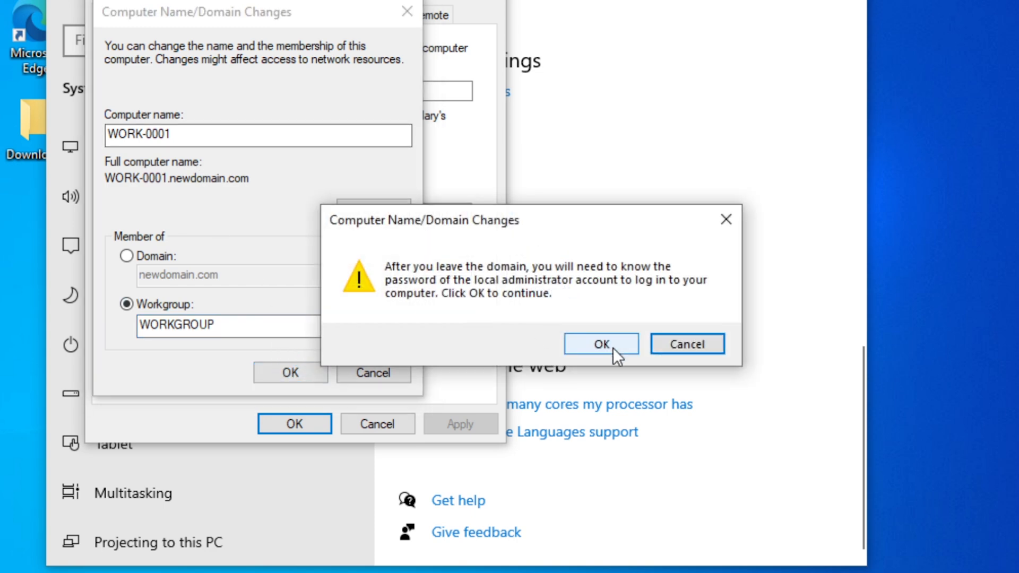
{"action": "left_click", "coordinate": [615, 350]}
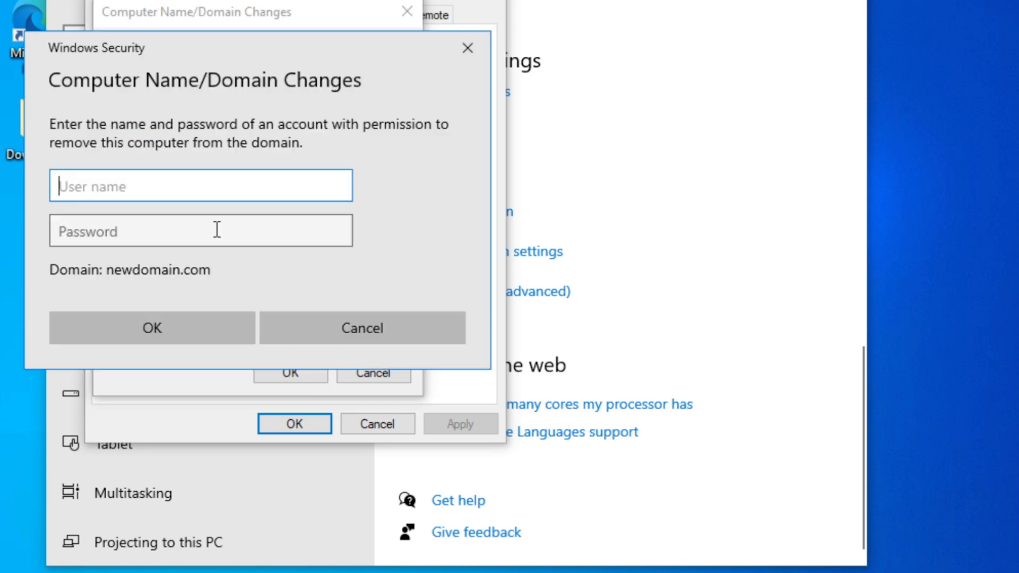
Enter the domain administrator username and password, dismiss the messages, and restart the client VM
{"action": "type", "text": "administrator"}
{"action": "key", "text": "Tab"}
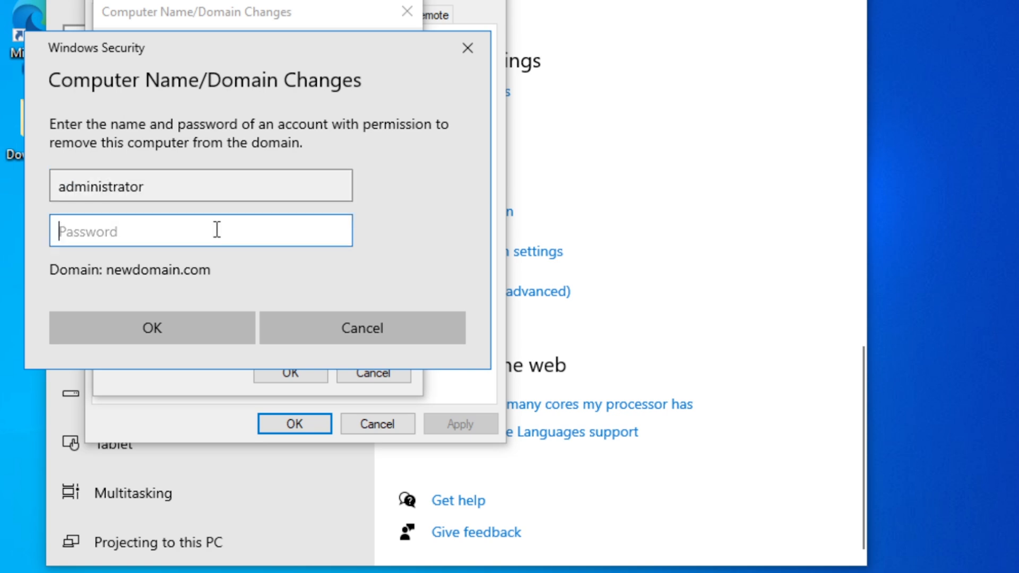
{"action": "type", "text": "P@ssw0rd"}
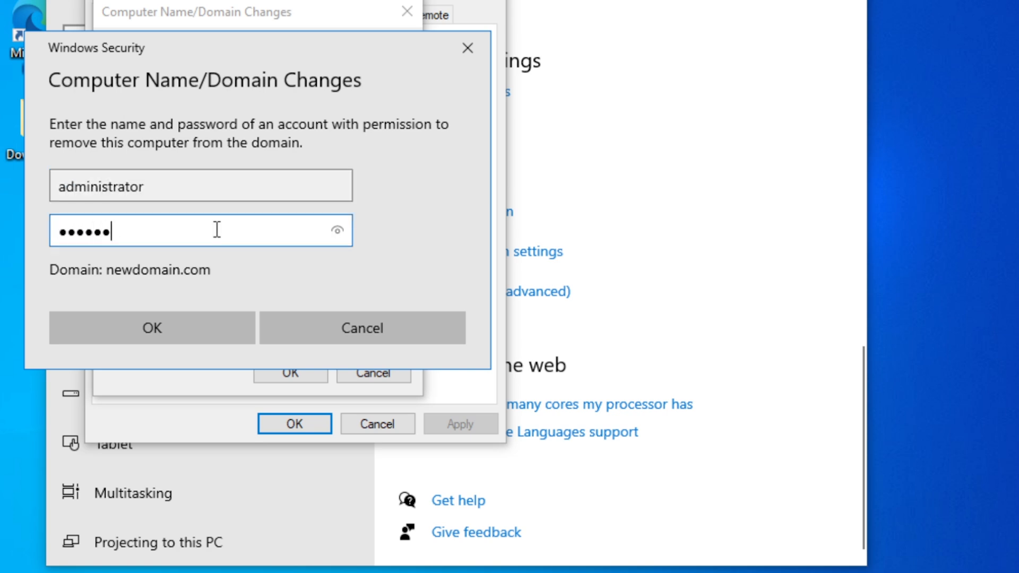
{"action": "left_click", "coordinate": [161, 327]}
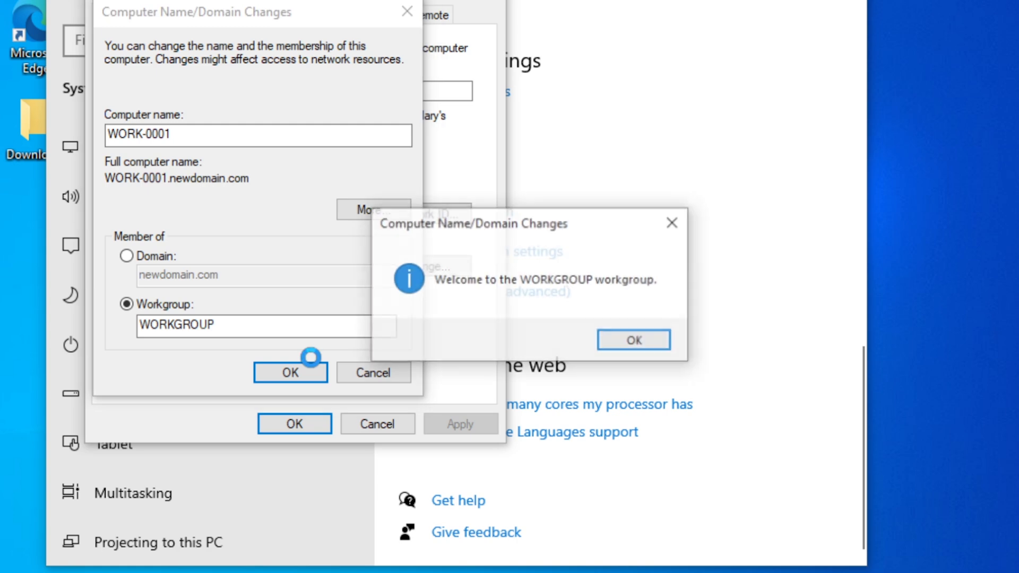
{"action": "left_click", "coordinate": [664, 348]}
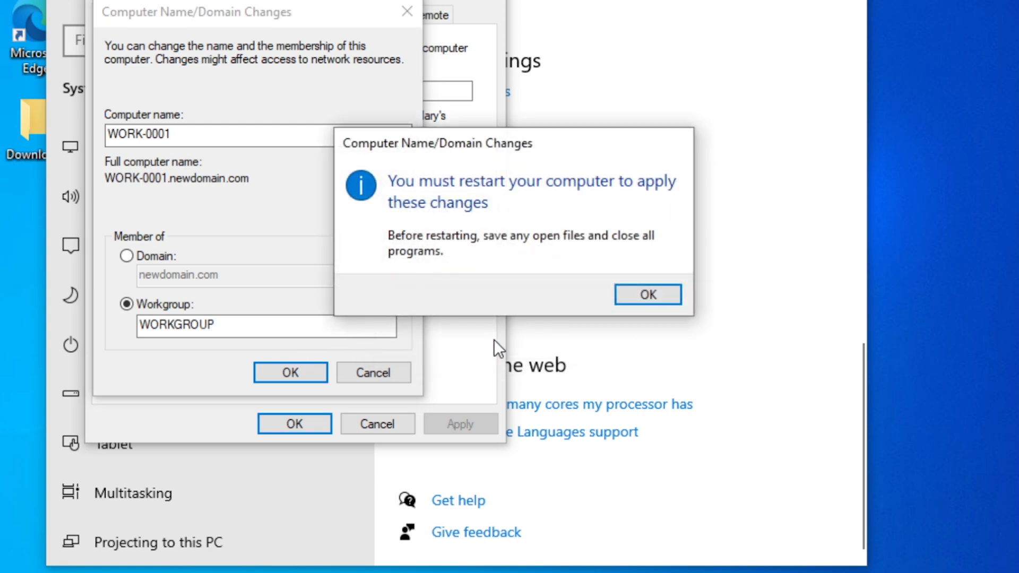
{"action": "left_click", "coordinate": [648, 295]}
{"action": "left_click", "coordinate": [304, 416]}
{"action": "left_click", "coordinate": [546, 286]}
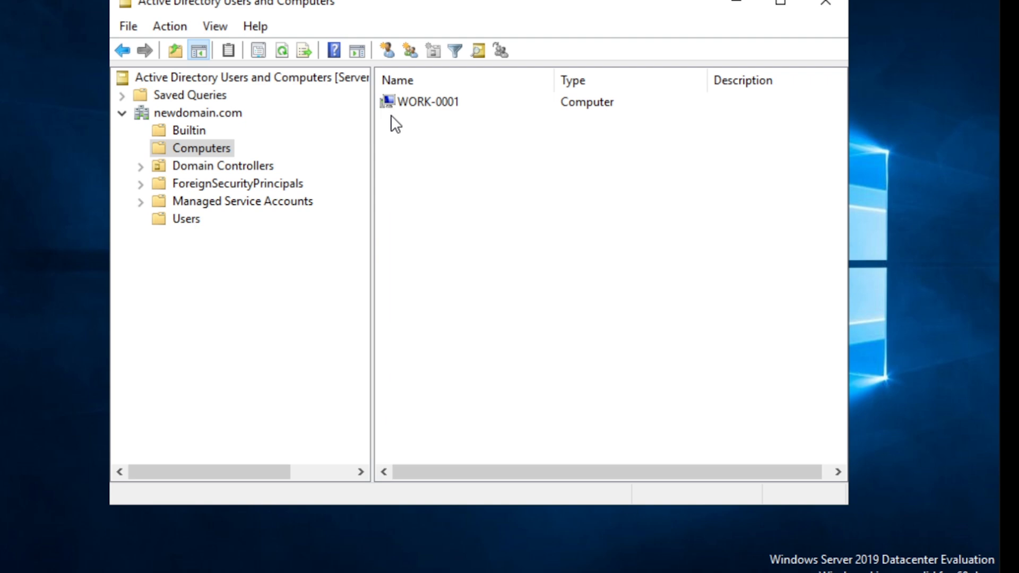
Refresh the Computers list and confirm WORK-0001 now displays as a disabled account
{"action": "left_click", "coordinate": [173, 26]}
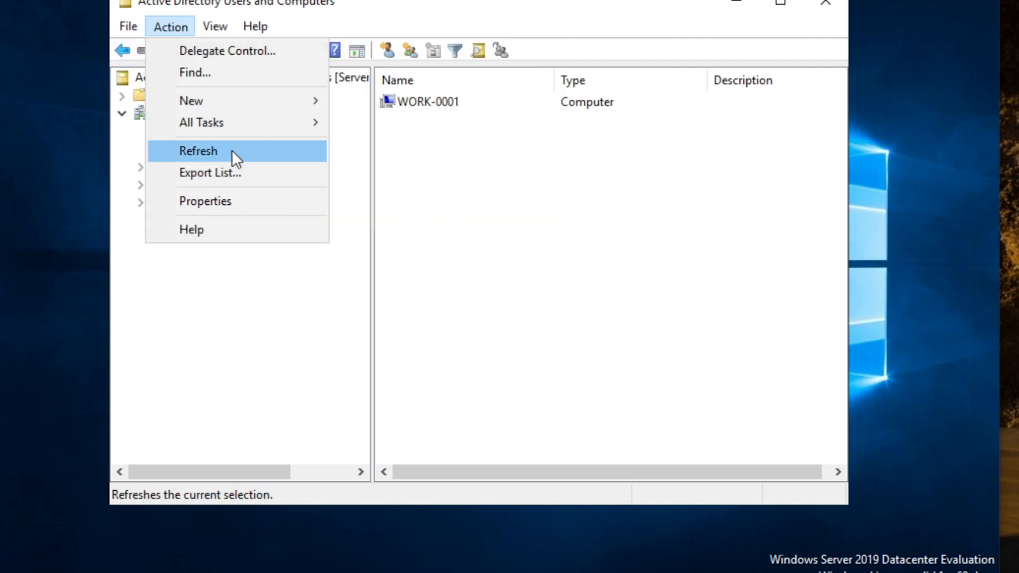
{"action": "left_click", "coordinate": [231, 150]}
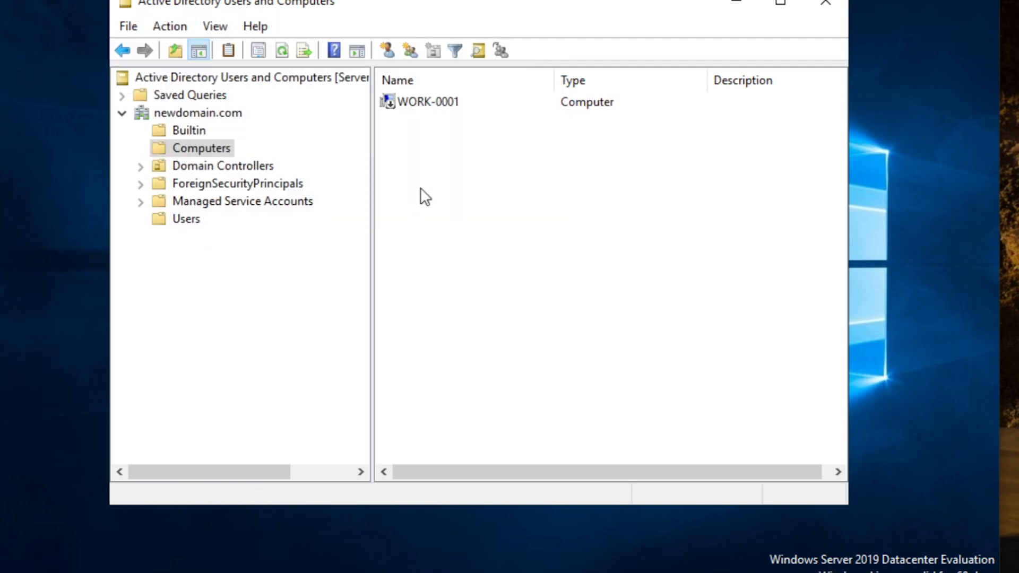
{"action": "left_click", "coordinate": [402, 100]}
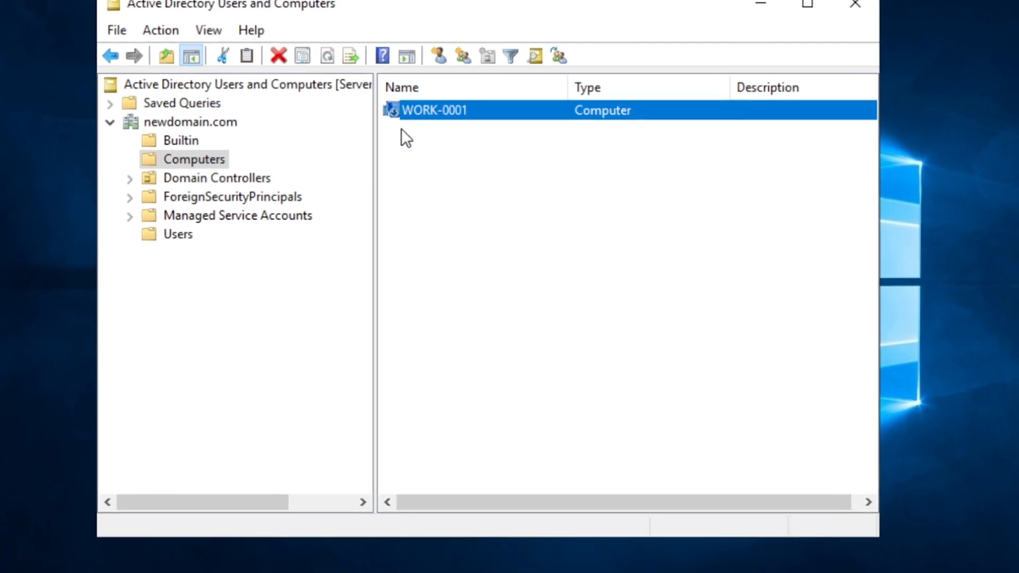
{"action": "left_click", "coordinate": [398, 125]}
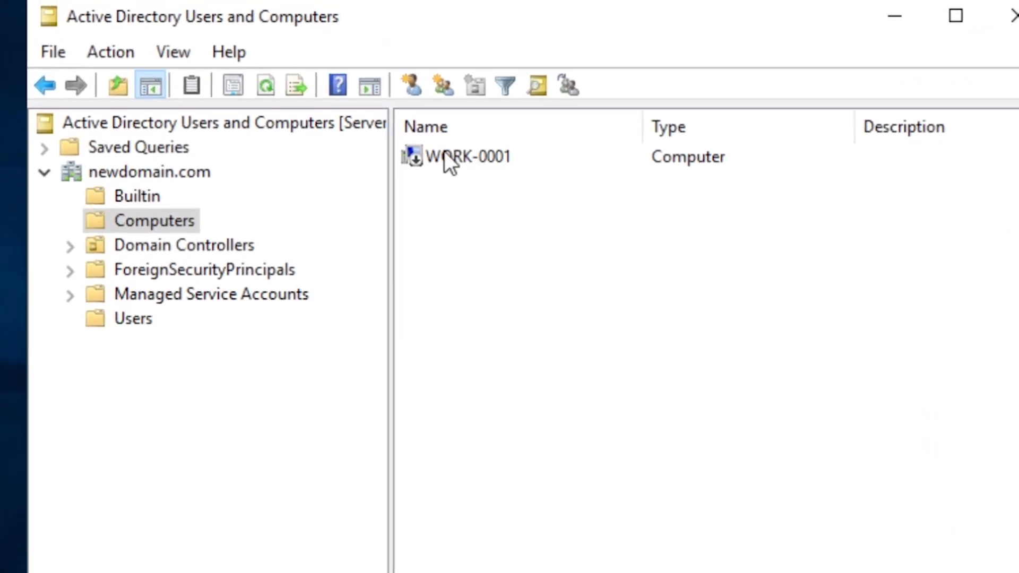
{"action": "left_click", "coordinate": [445, 156]}
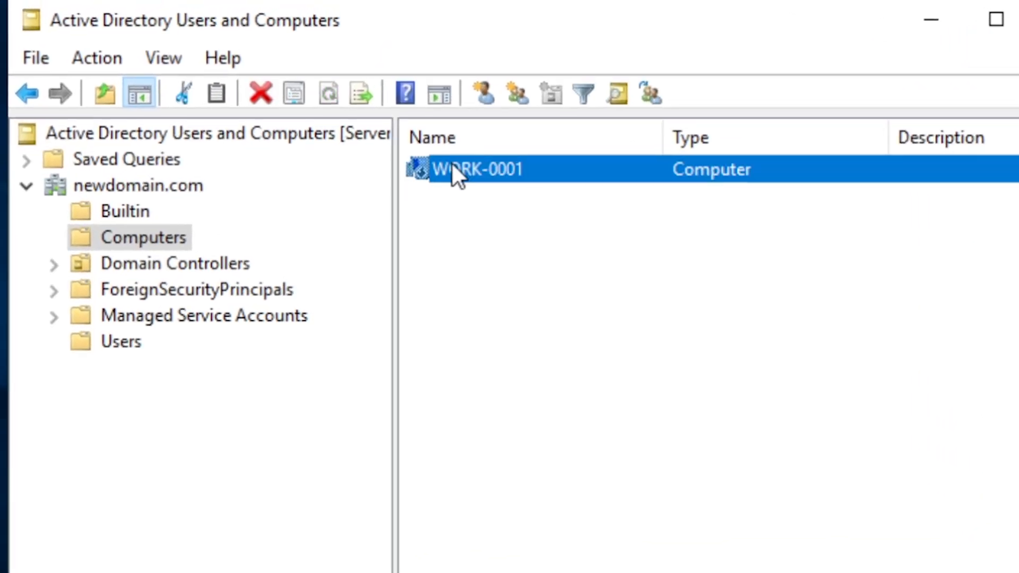
{"action": "left_click", "coordinate": [449, 209]}
{"action": "left_click", "coordinate": [449, 199]}
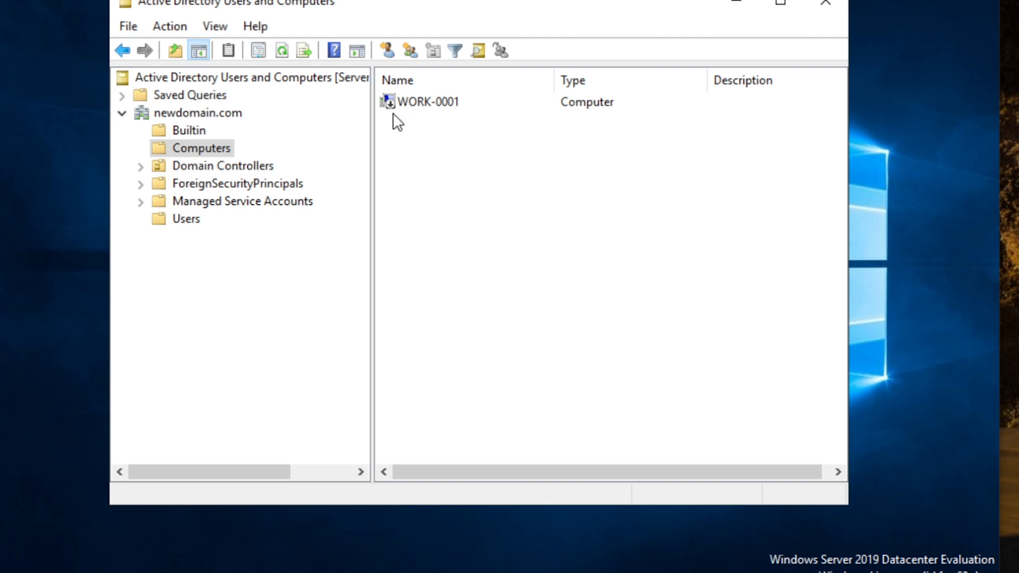
Search the directory for computers whose names match 'work'
{"action": "right_click", "coordinate": [184, 152]}
{"action": "left_click", "coordinate": [259, 189]}
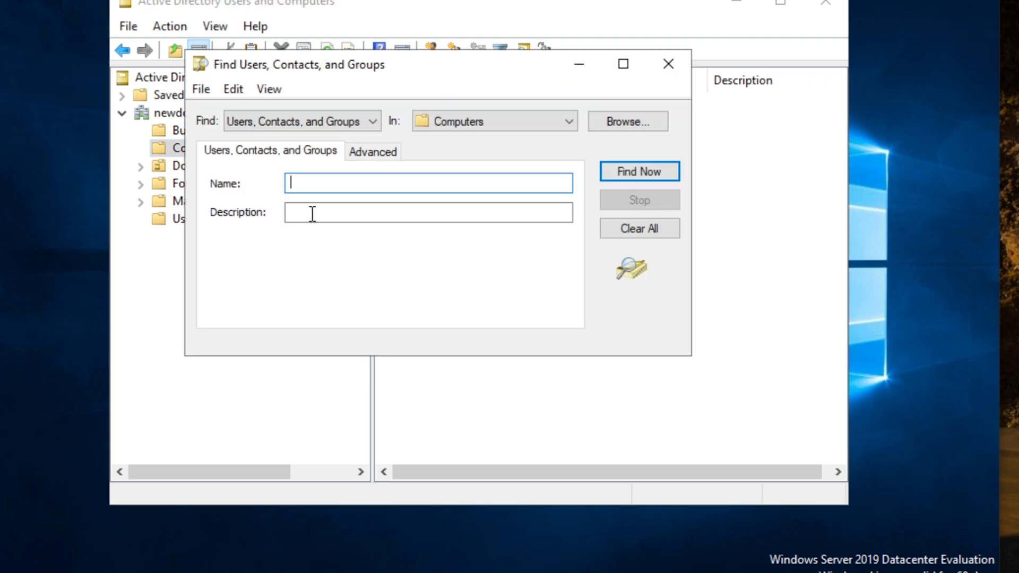
{"action": "left_click", "coordinate": [350, 119]}
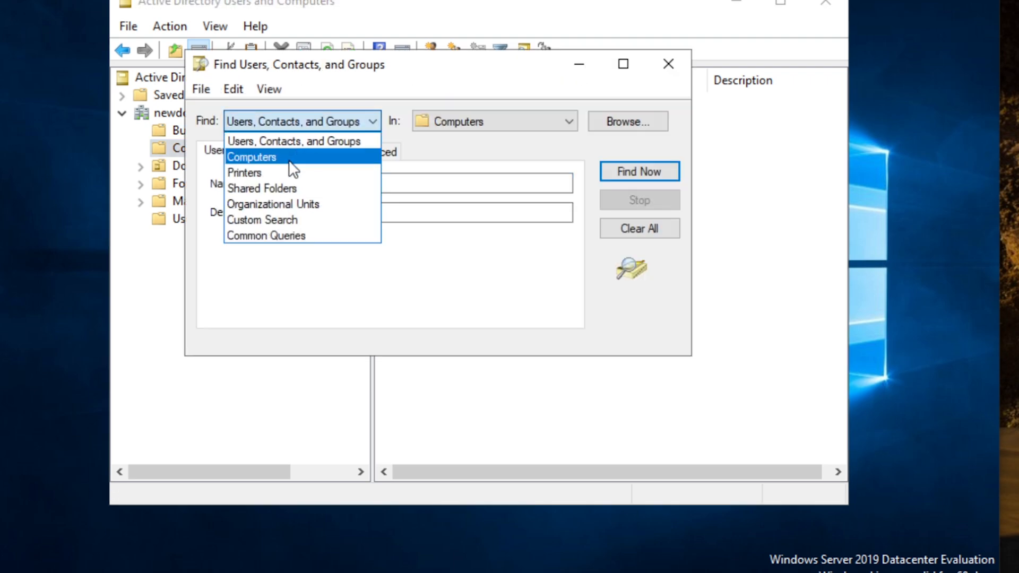
{"action": "left_click", "coordinate": [292, 157]}
{"action": "left_click", "coordinate": [376, 182]}
{"action": "type", "text": "wor"}
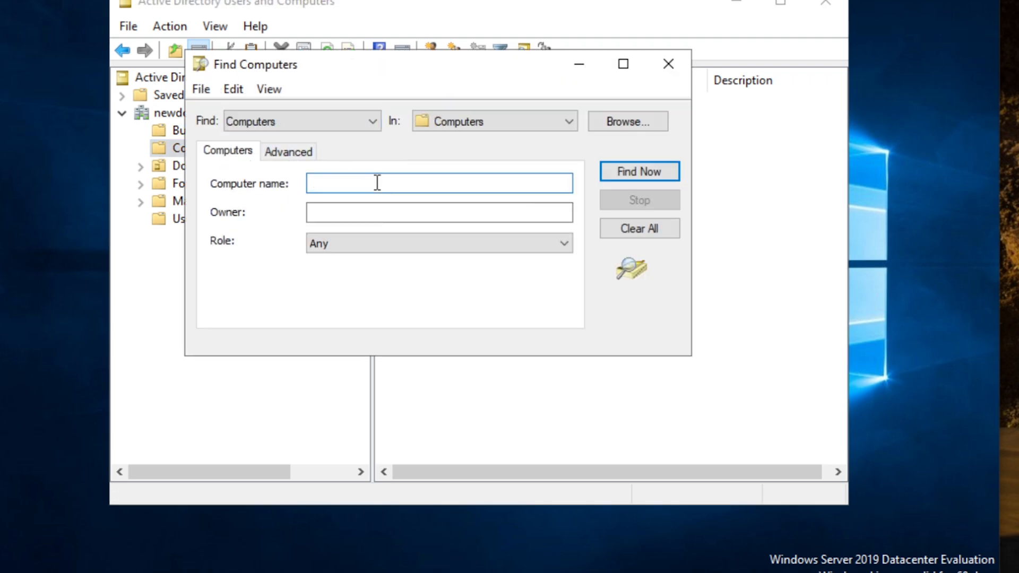
{"action": "type", "text": "k"}
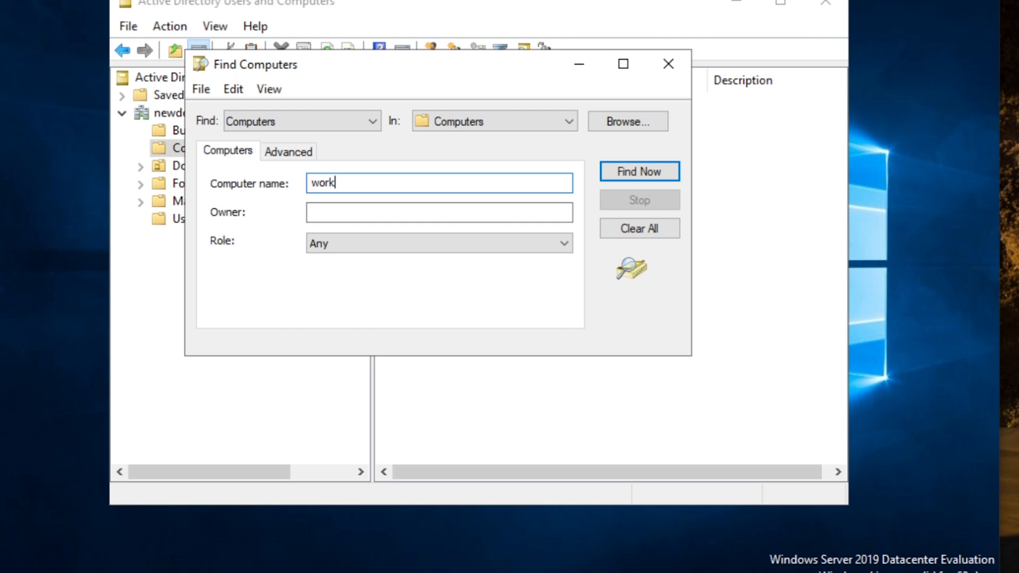
{"action": "left_click", "coordinate": [651, 175]}
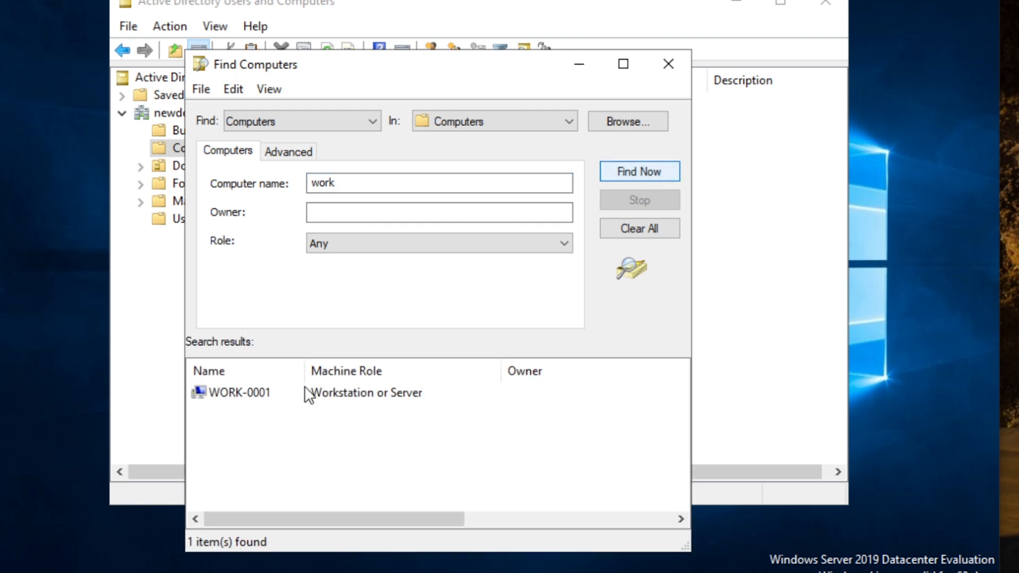
Try managing WORK-0001, dismiss security error 1825, and close the computer search
{"action": "left_click", "coordinate": [260, 405]}
{"action": "left_click", "coordinate": [206, 422]}
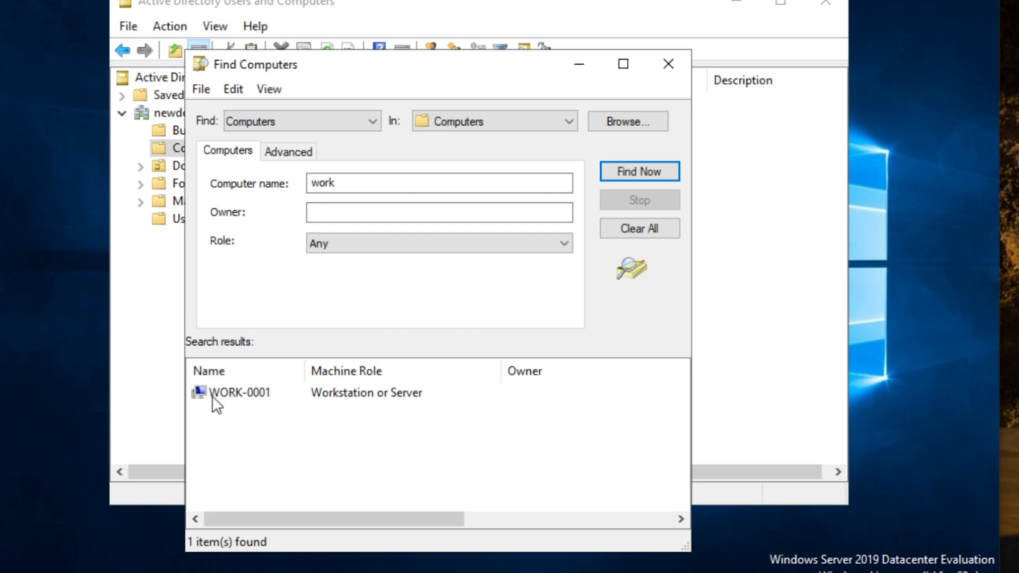
{"action": "left_click", "coordinate": [212, 399]}
{"action": "right_click", "coordinate": [214, 396]}
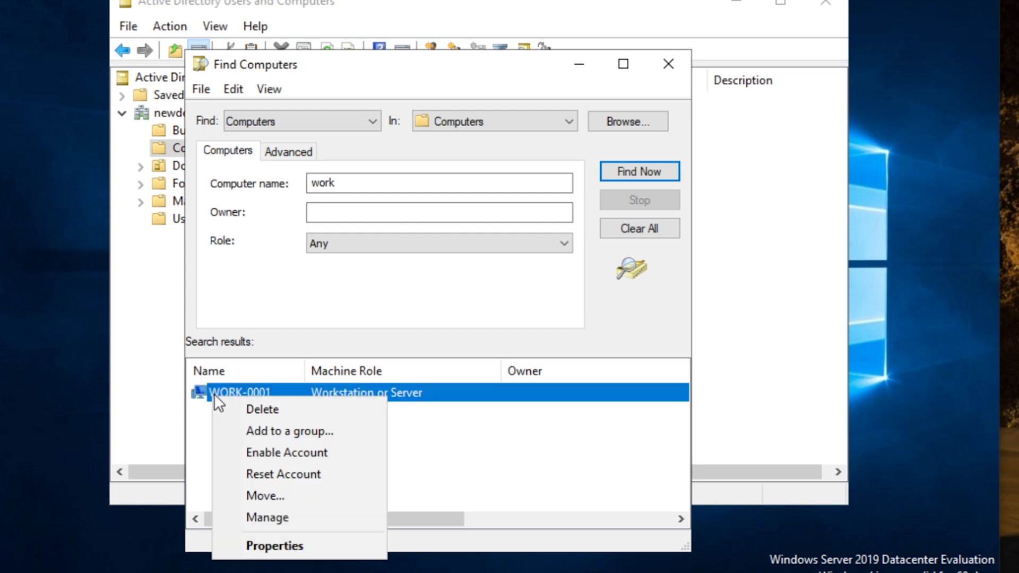
{"action": "left_click", "coordinate": [303, 516]}
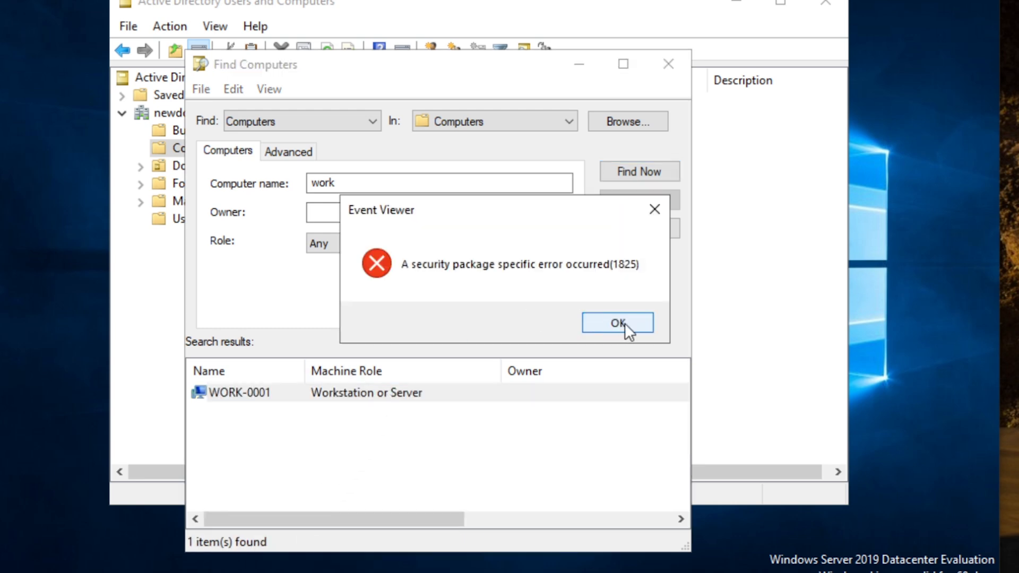
{"action": "left_click", "coordinate": [625, 324]}
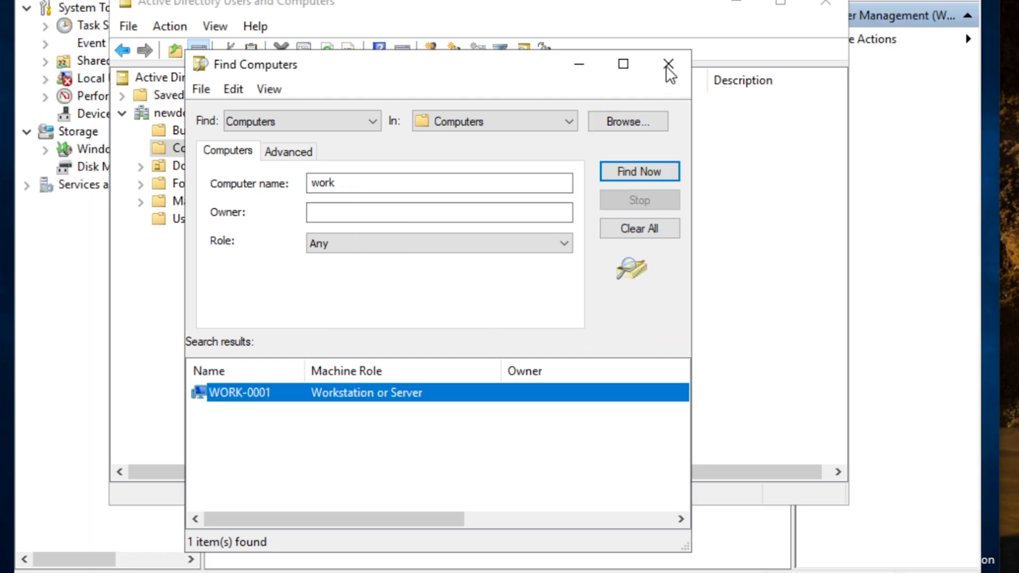
{"action": "left_click", "coordinate": [668, 64]}
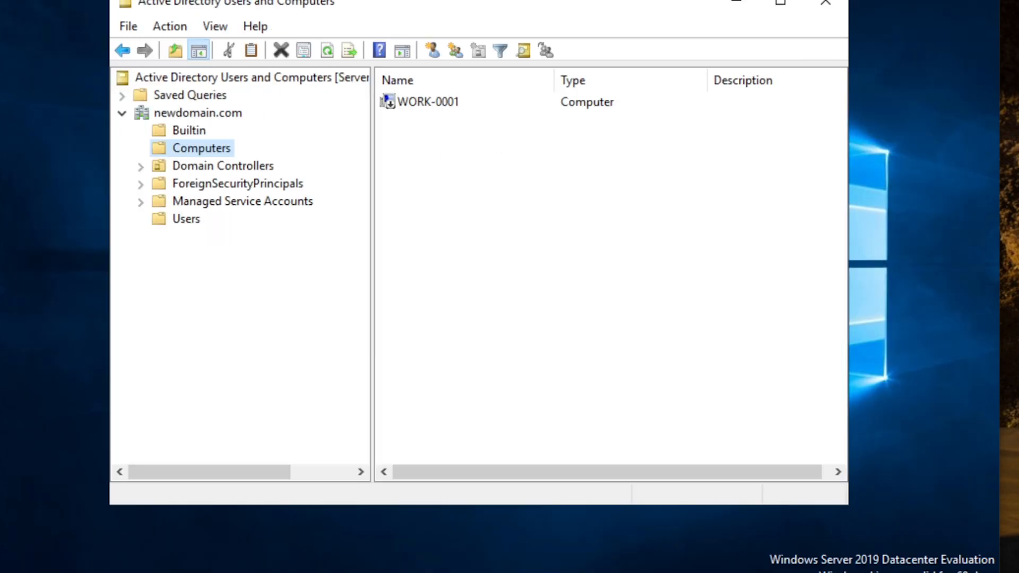
Select and then deselect the WORK-0001 computer object in Active Directory Users and Computers
{"action": "left_click", "coordinate": [402, 104]}
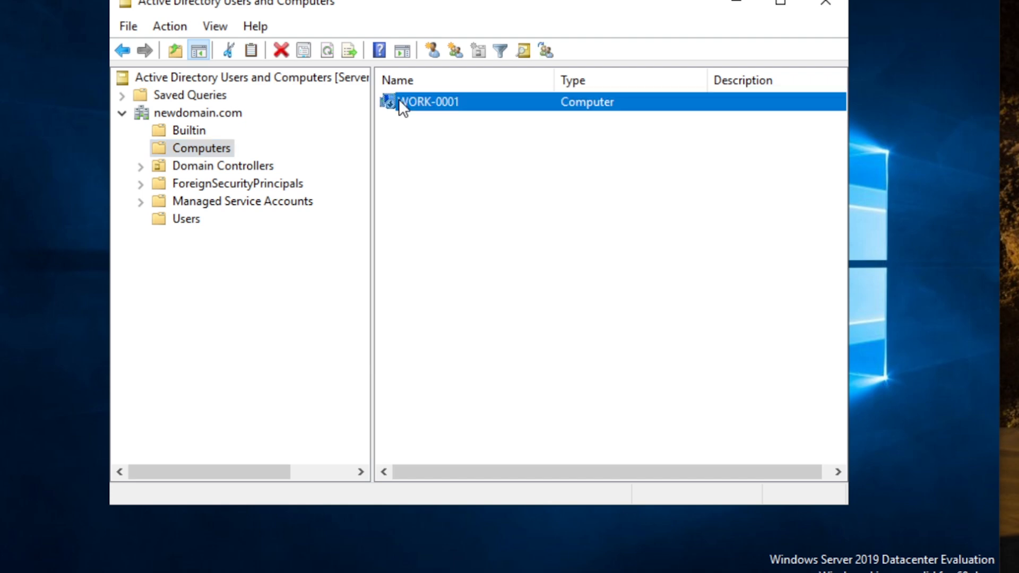
{"action": "left_click", "coordinate": [420, 116]}
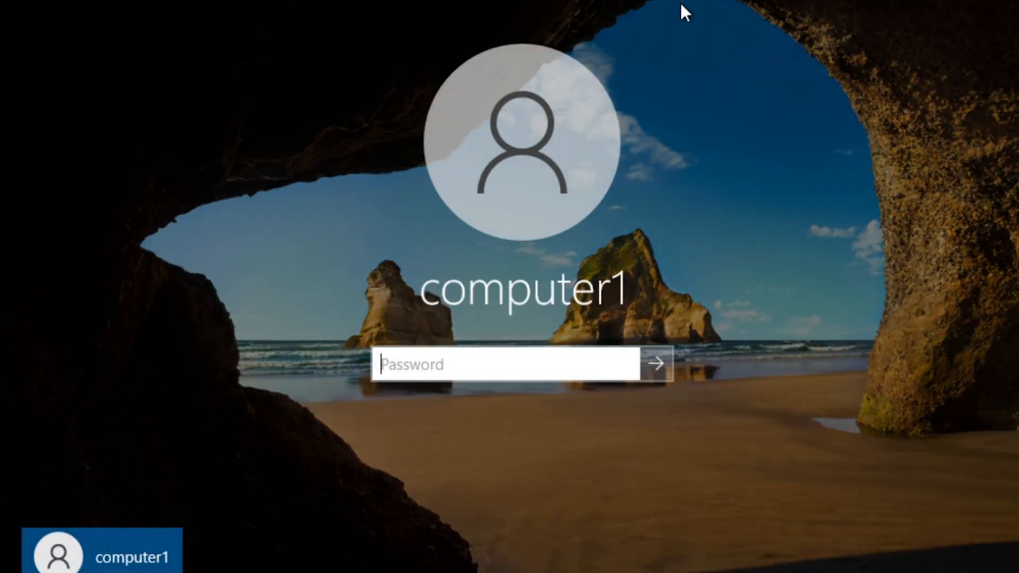
Sign in to the client VM with the local account password
{"action": "type", "text": "•"}
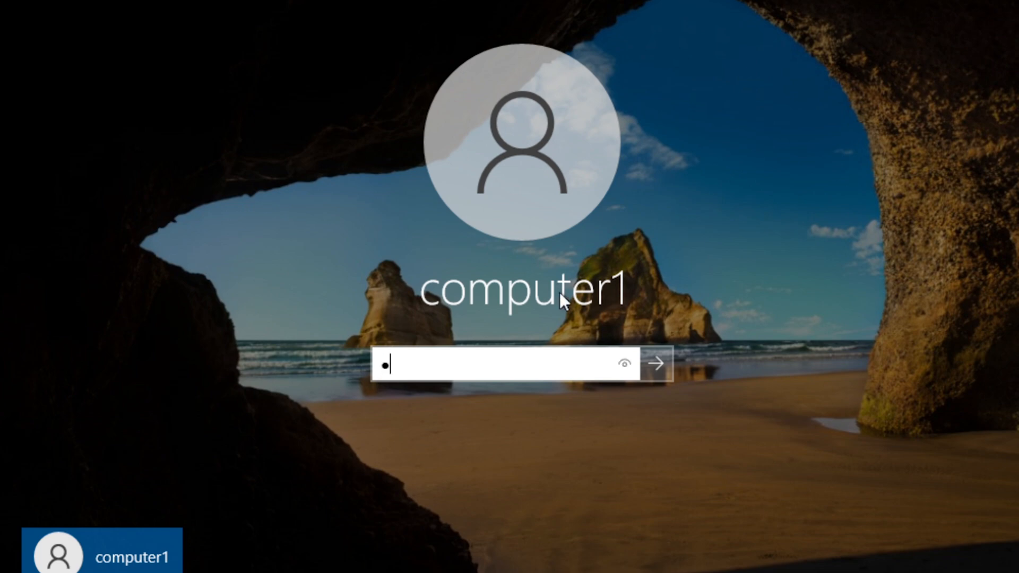
{"action": "type", "text": "••••••"}
{"action": "key", "text": "Return"}
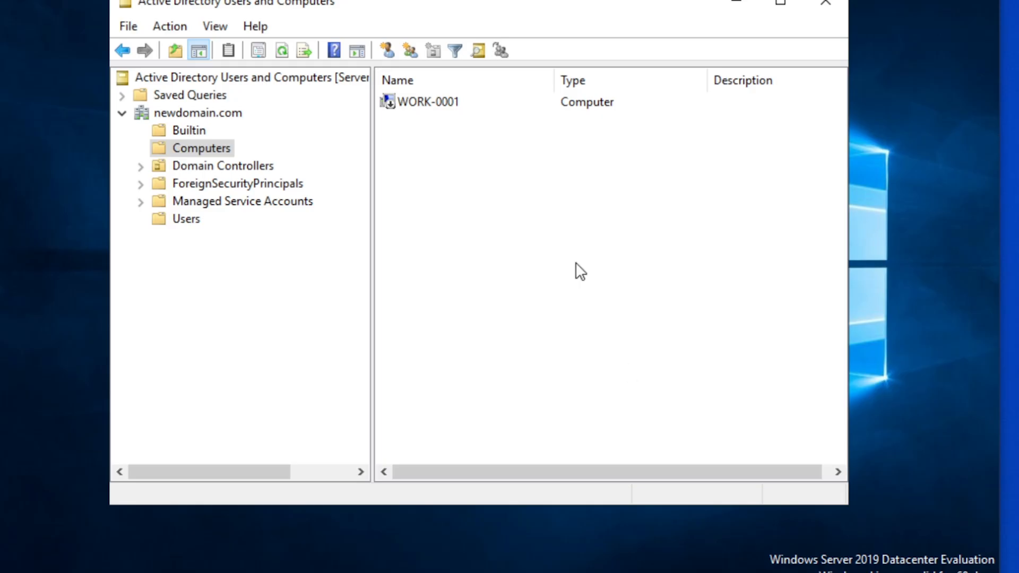
Preview the New object choices for the Computers container, then close the menu without creating anything
{"action": "right_click", "coordinate": [212, 146]}
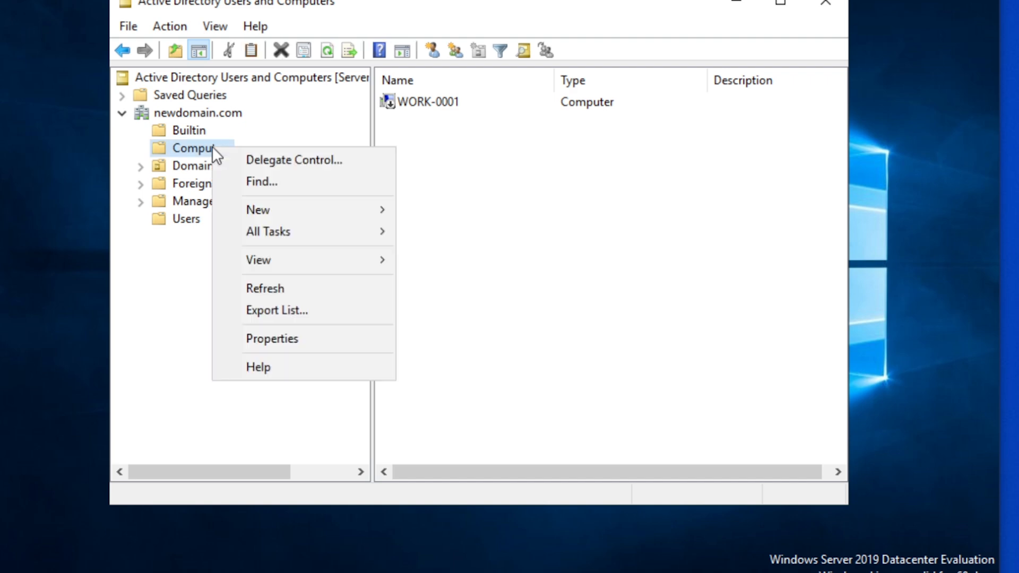
{"action": "mouse_move", "coordinate": [322, 208]}
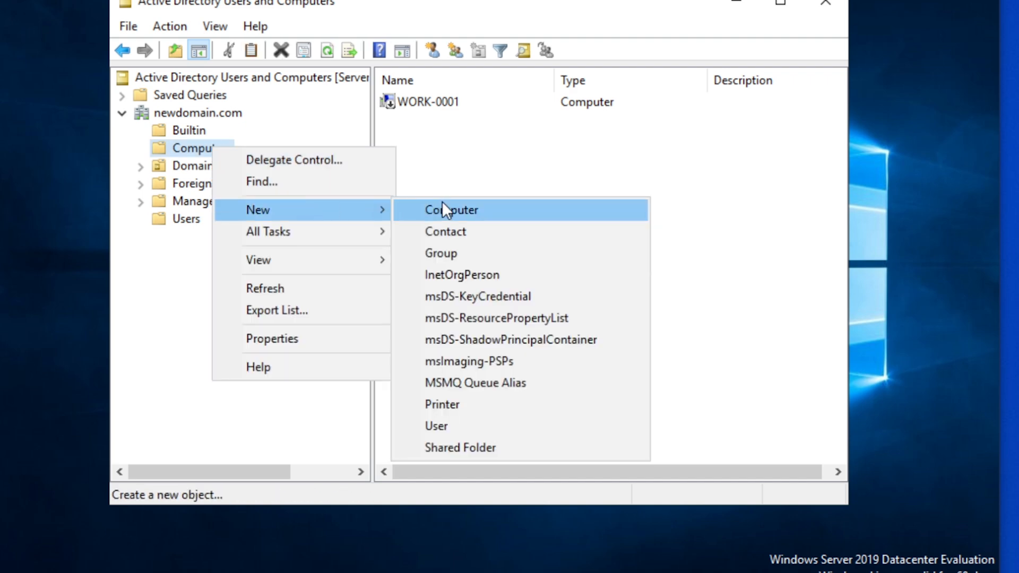
{"action": "left_click", "coordinate": [469, 158]}
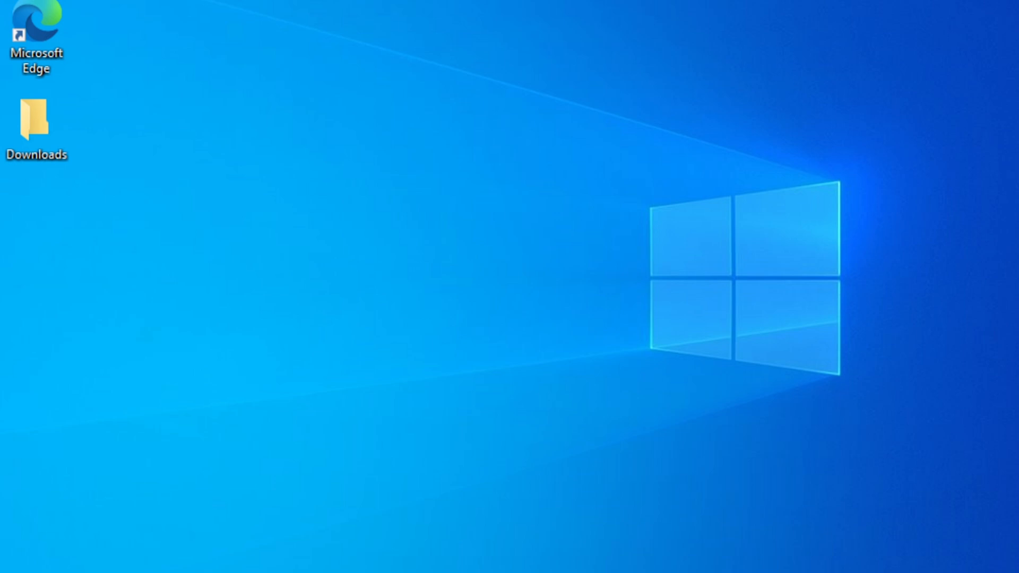
Search 'about' to open the About your PC page and scroll down to Related settings
{"action": "key", "text": "super"}
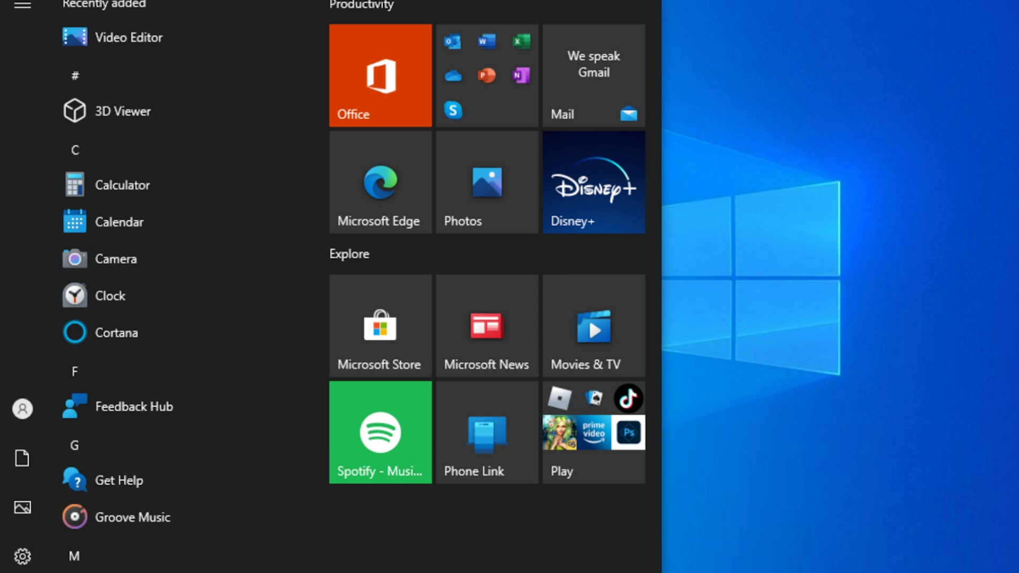
{"action": "type", "text": "about"}
{"action": "key", "text": "Return"}
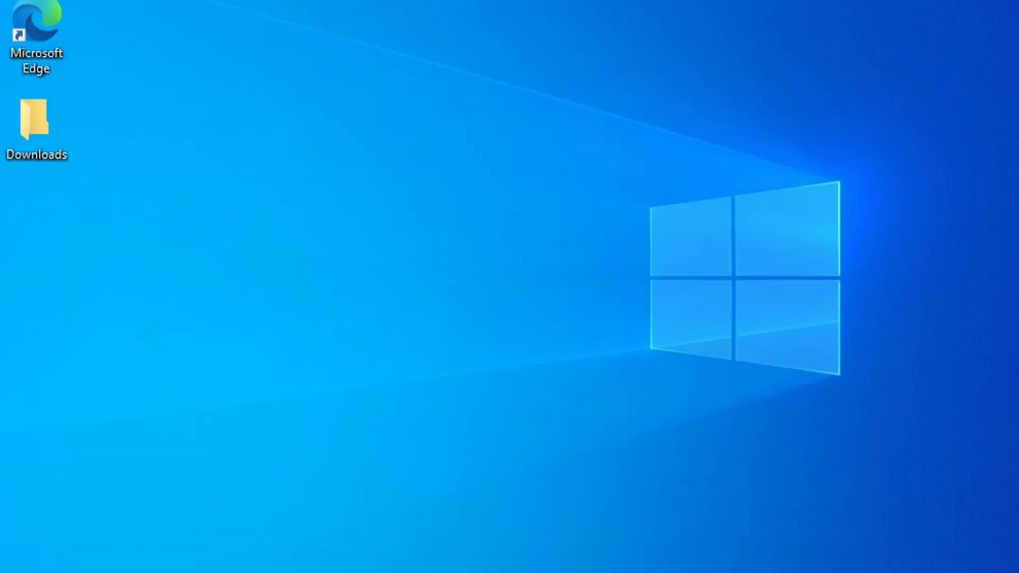
{"action": "scroll", "coordinate": [600, 348], "scroll_direction": "down", "scroll_amount": 5}
{"action": "scroll", "coordinate": [598, 348], "scroll_direction": "down", "scroll_amount": 8}
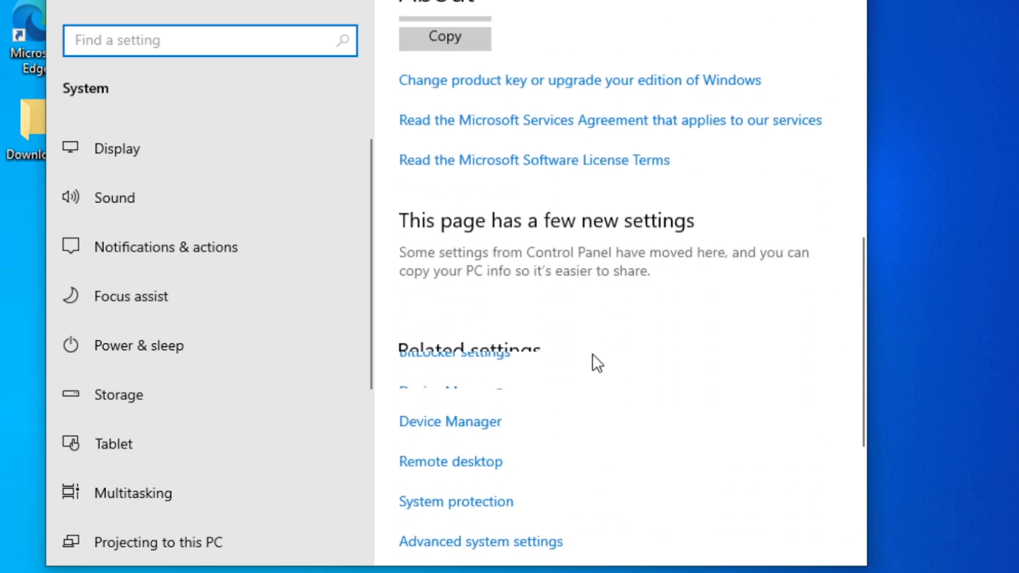
Open System Properties on its Computer Name tab via Advanced system settings
{"action": "left_click", "coordinate": [466, 327]}
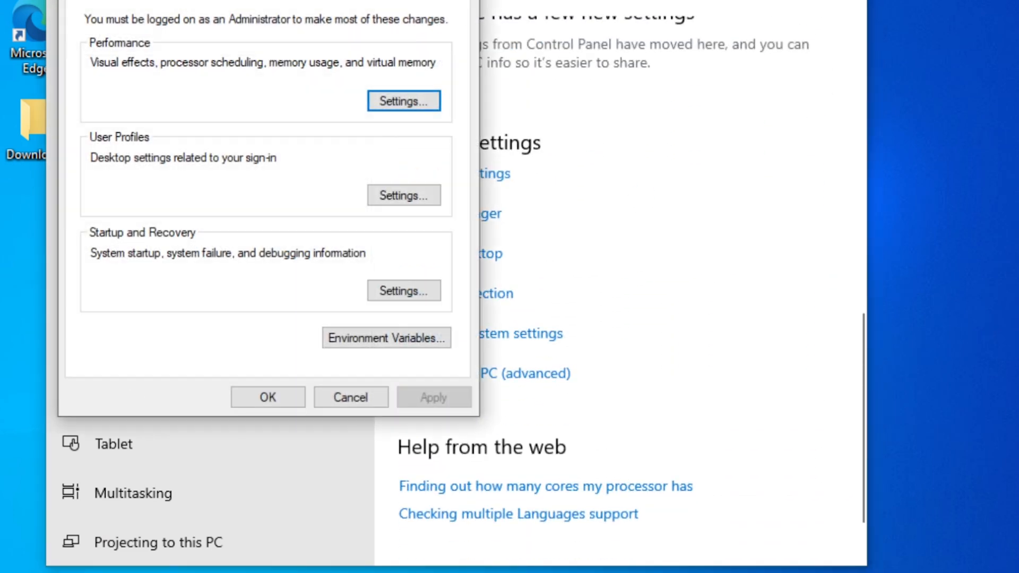
{"action": "left_click", "coordinate": [849, 0]}
{"action": "left_click", "coordinate": [142, 0]}
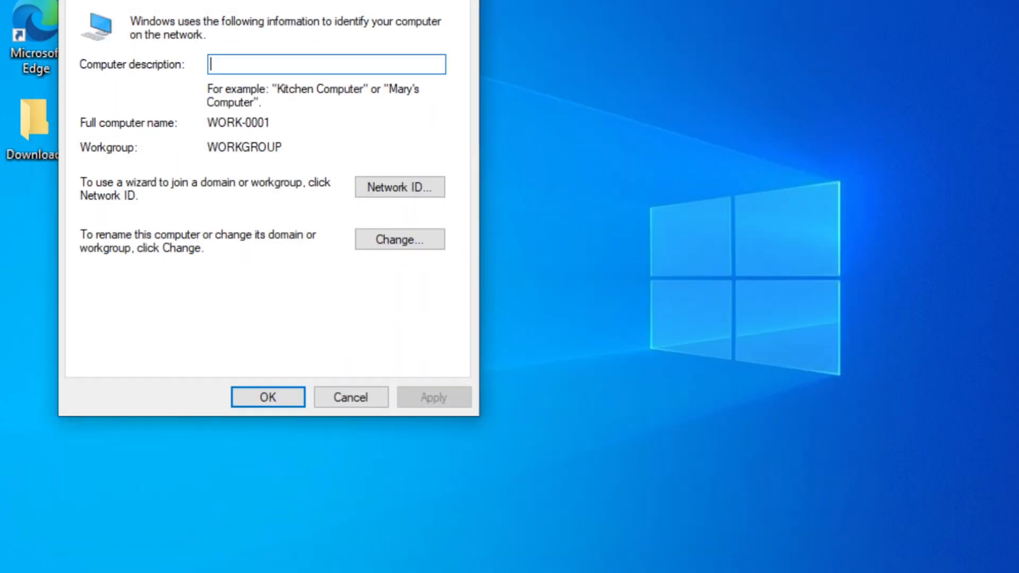
{"action": "left_click_drag", "start_coordinate": [192, 0], "coordinate": [299, 8]}
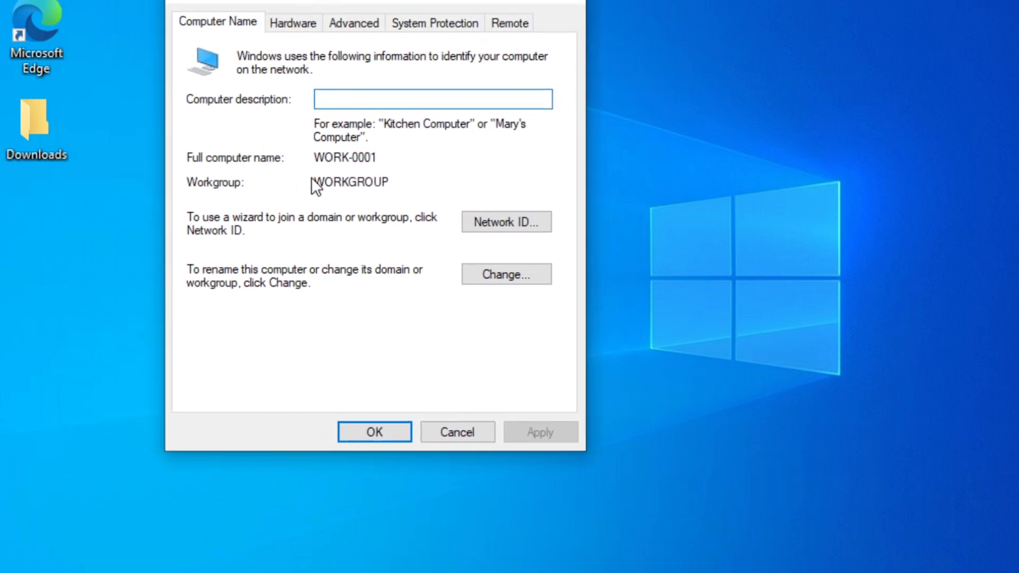
Change the computer name from WORK-0001 to WORK-0002 in the Computer Name/Domain Changes dialog
{"action": "left_click", "coordinate": [516, 275]}
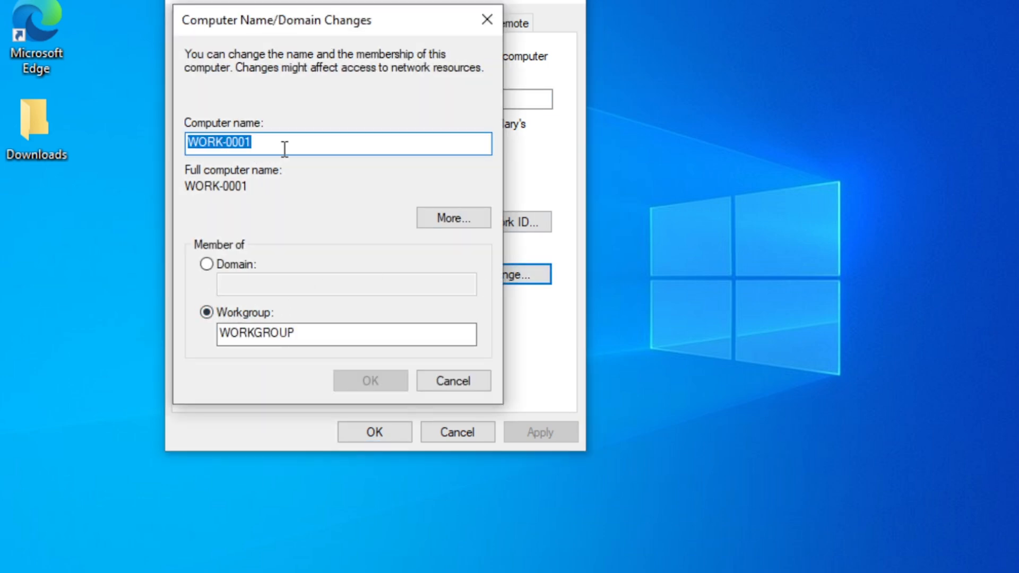
{"action": "left_click", "coordinate": [274, 148]}
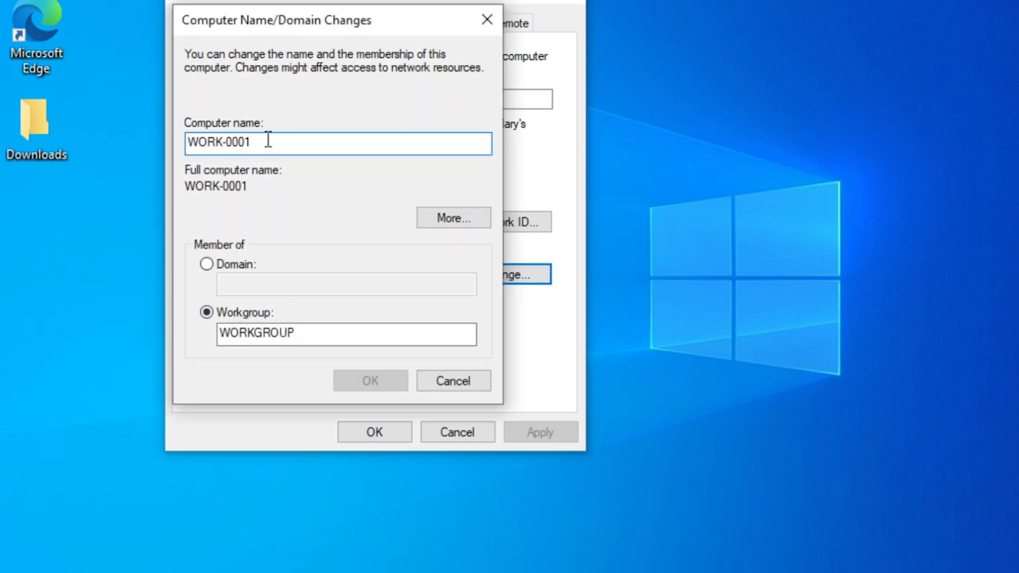
{"action": "left_click_drag", "start_coordinate": [252, 142], "coordinate": [244, 143]}
{"action": "type", "text": "2"}
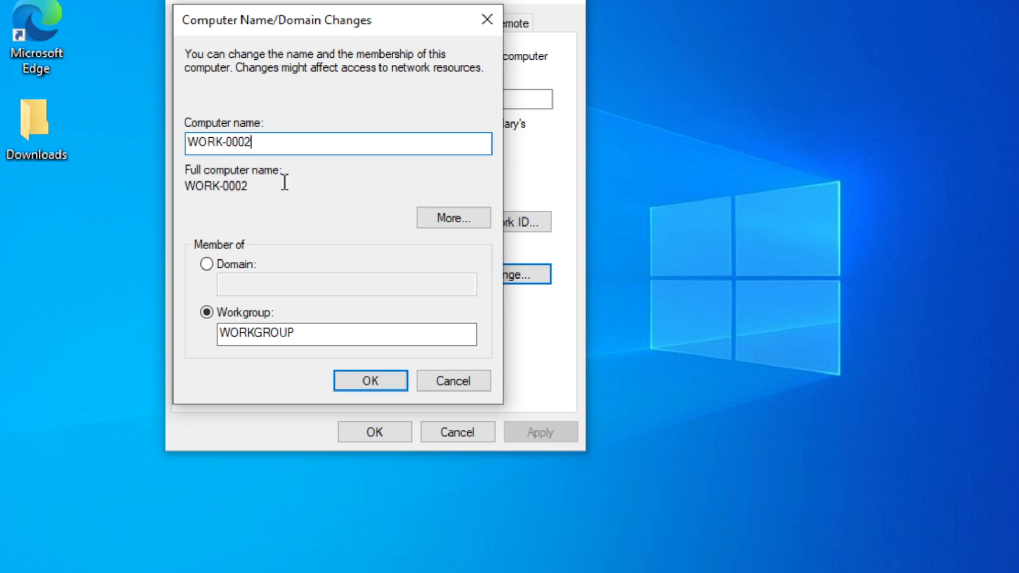
Switch membership from WORKGROUP to Domain and enter newdomain.com as the domain name
{"action": "left_click", "coordinate": [210, 265]}
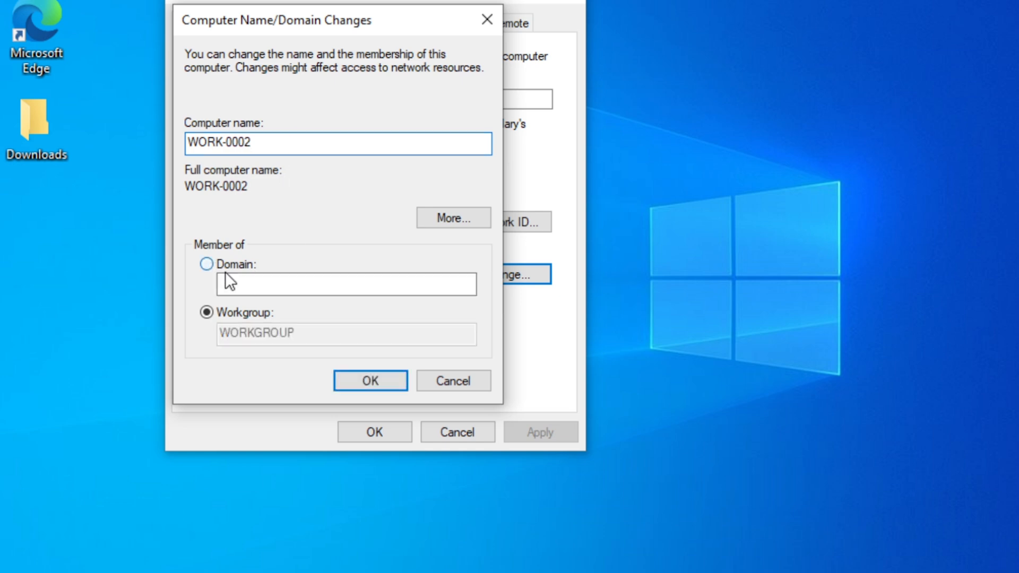
{"action": "left_click", "coordinate": [288, 294]}
{"action": "type", "text": "n"}
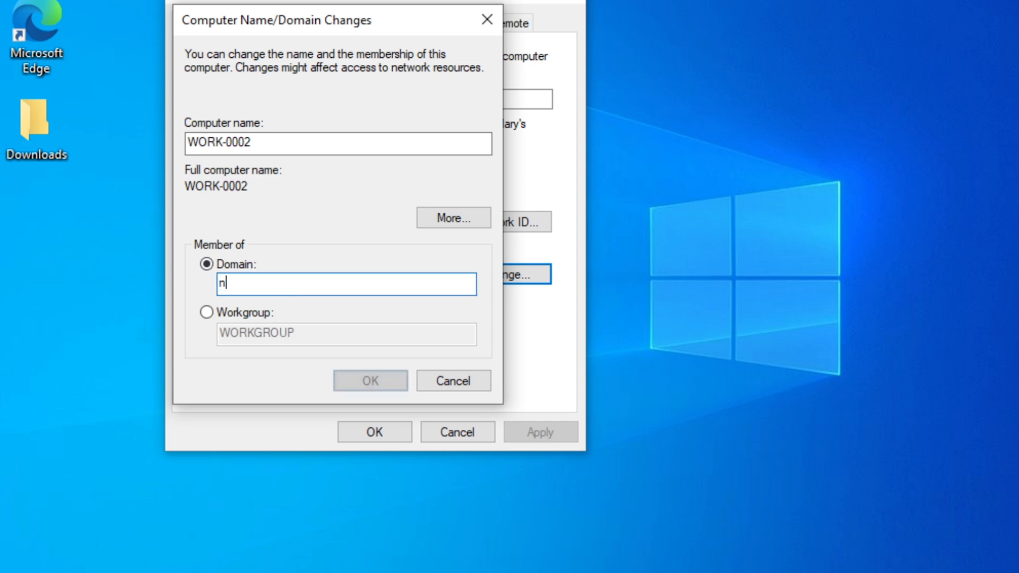
{"action": "type", "text": "ewdomain.com"}
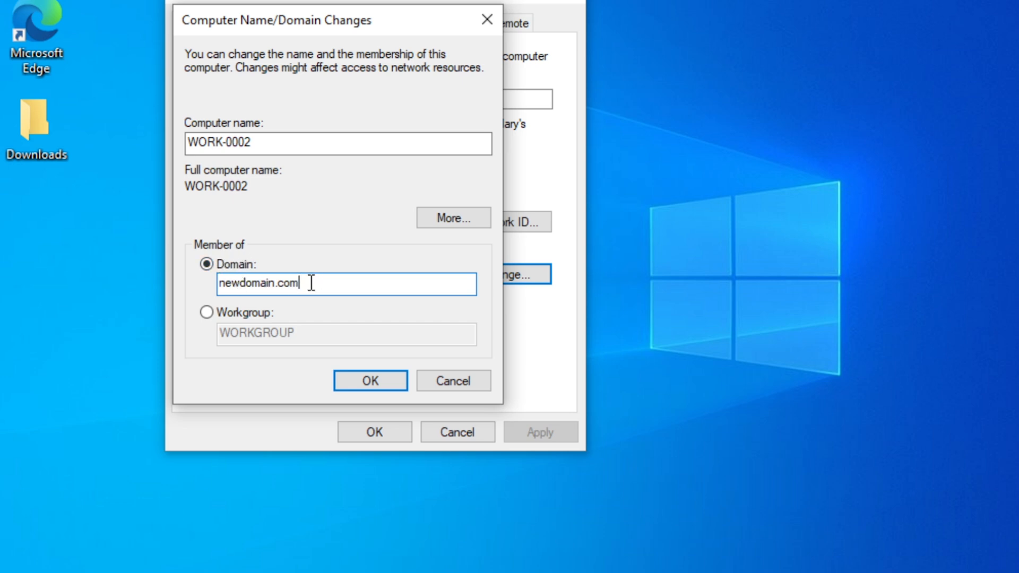
{"action": "left_click_drag", "start_coordinate": [307, 284], "coordinate": [223, 285]}
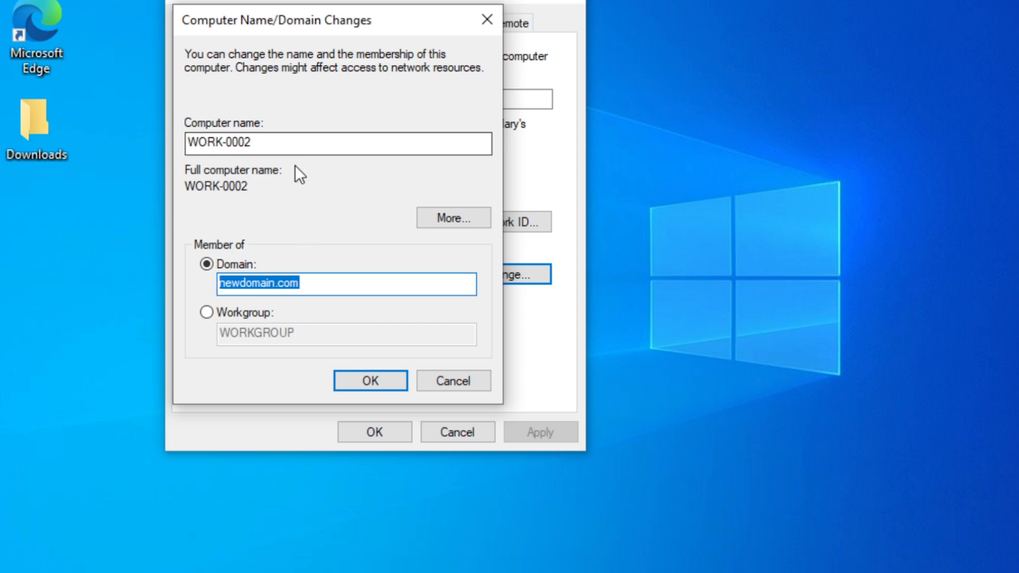
{"action": "left_click", "coordinate": [337, 284]}
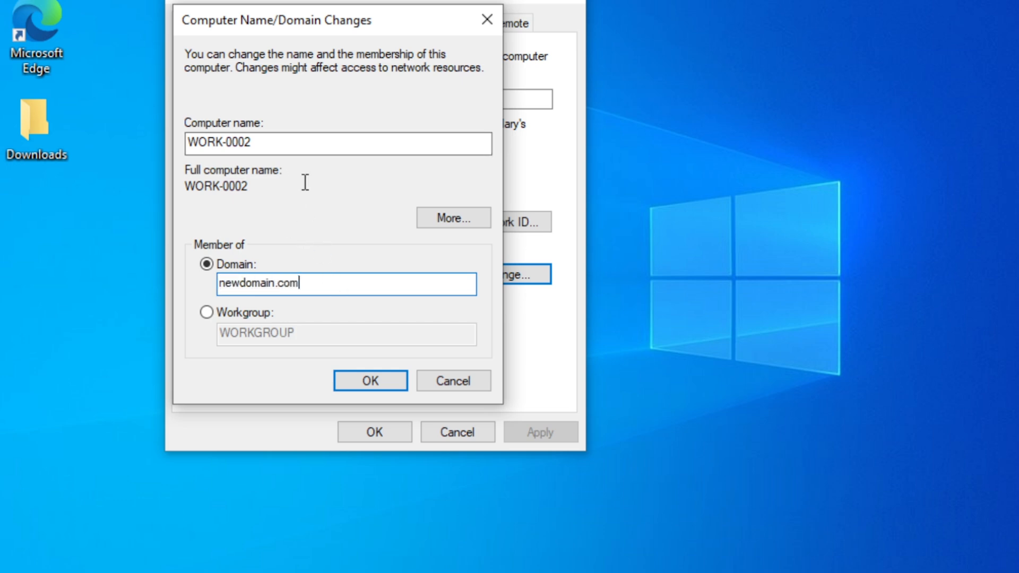
{"action": "left_click", "coordinate": [284, 138]}
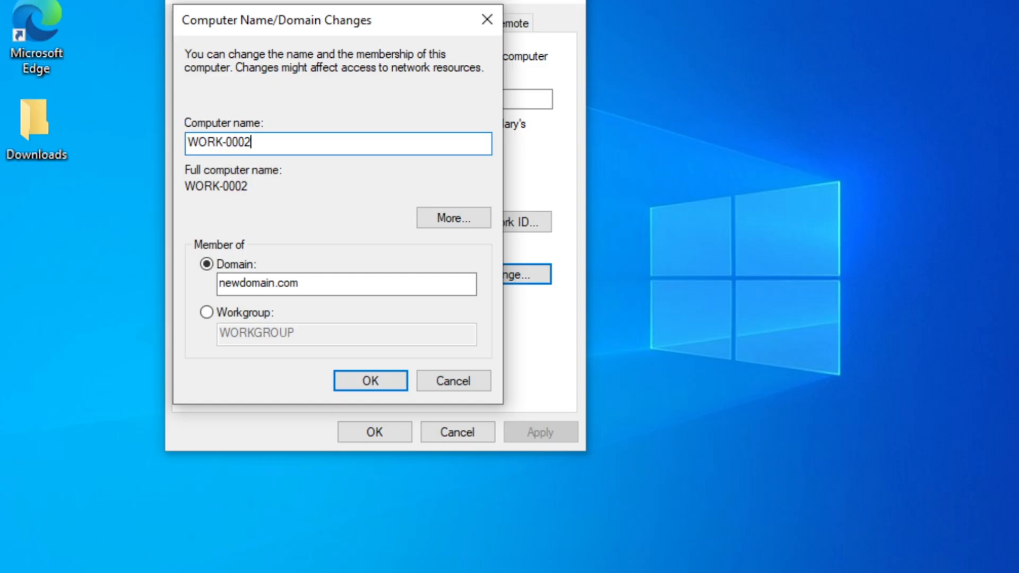
Confirm the changes and authenticate as Administrator with its password to join newdomain.com
{"action": "left_click", "coordinate": [355, 384]}
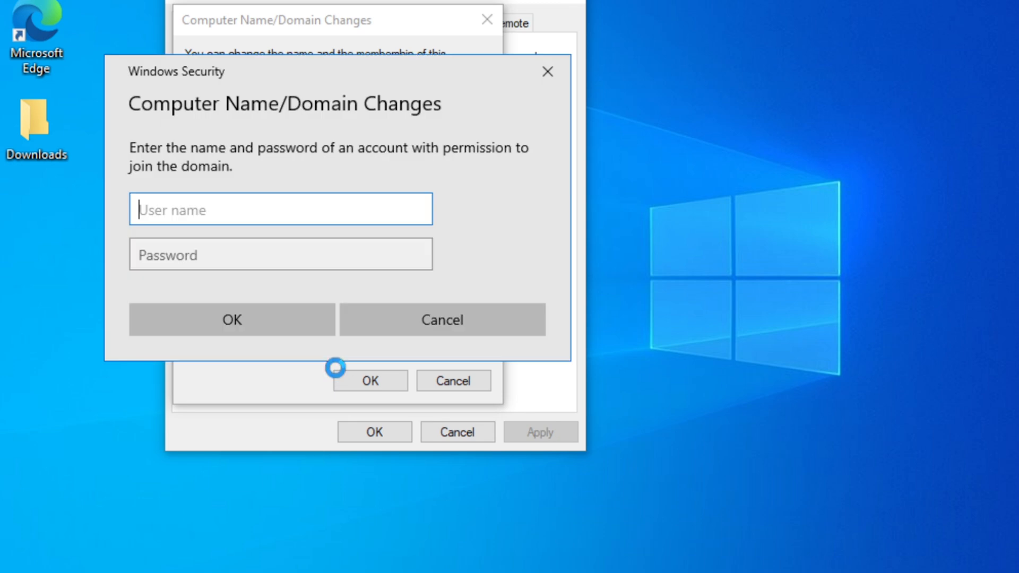
{"action": "type", "text": "Administrator"}
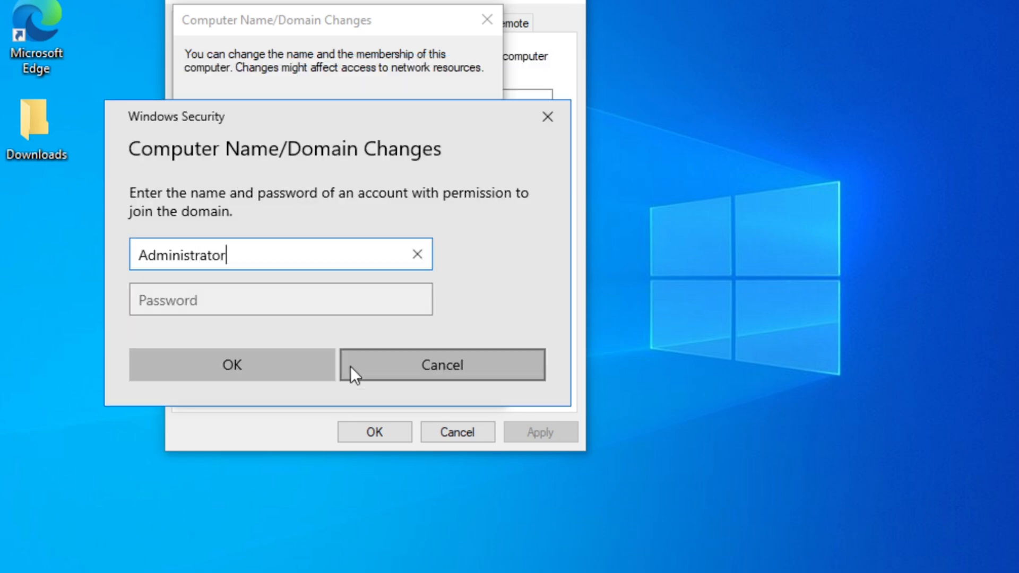
{"action": "key", "text": "Tab"}
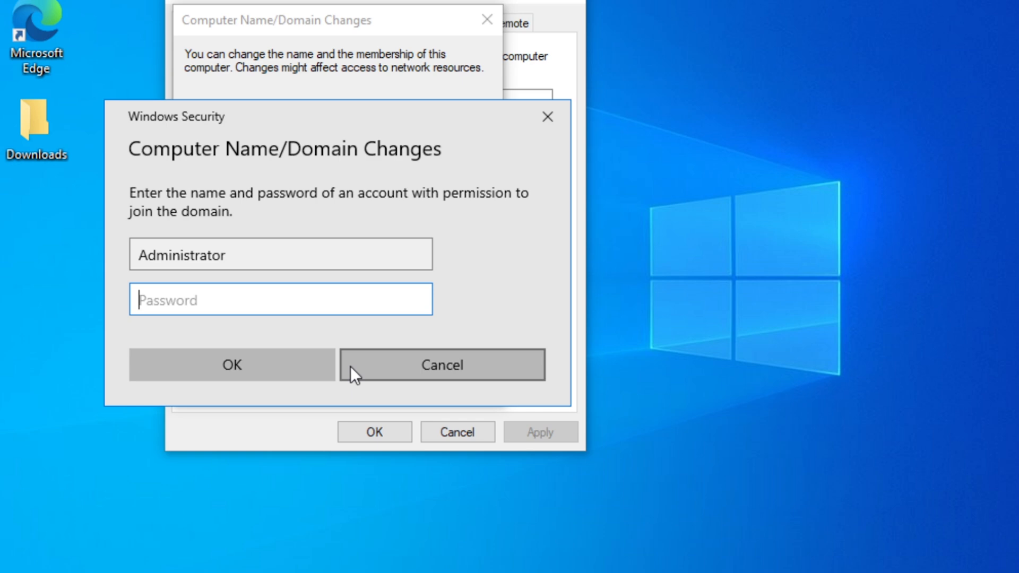
{"action": "type", "text": "••••••••"}
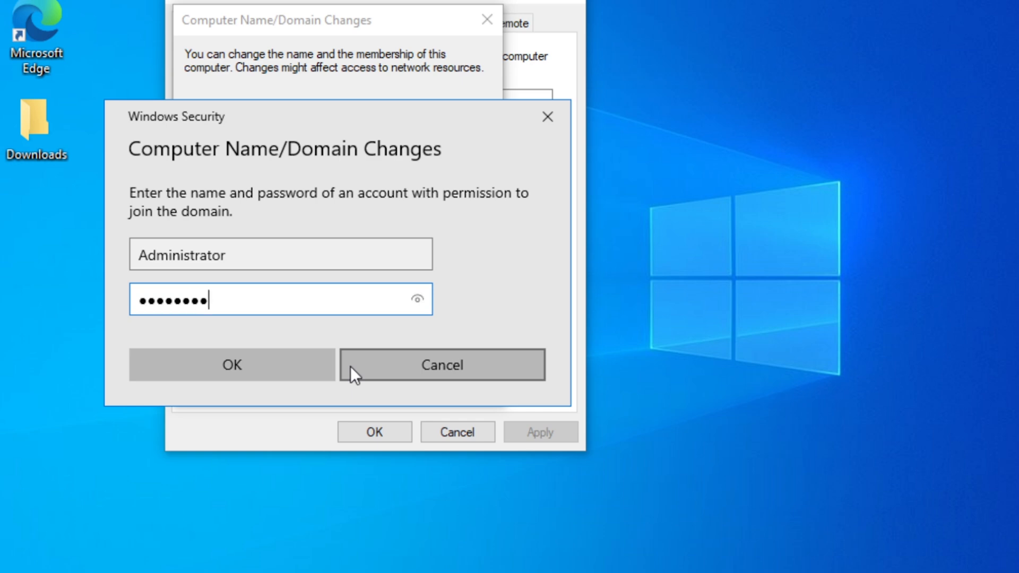
{"action": "left_click", "coordinate": [223, 364]}
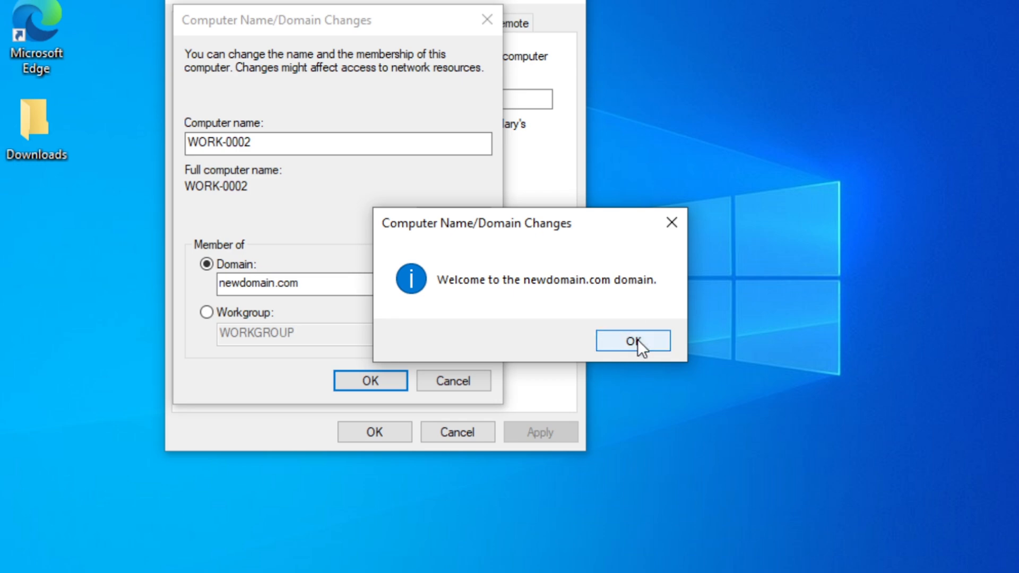
Acknowledge the welcome and restart messages, close System Properties, and restart the client now
{"action": "left_click", "coordinate": [648, 341]}
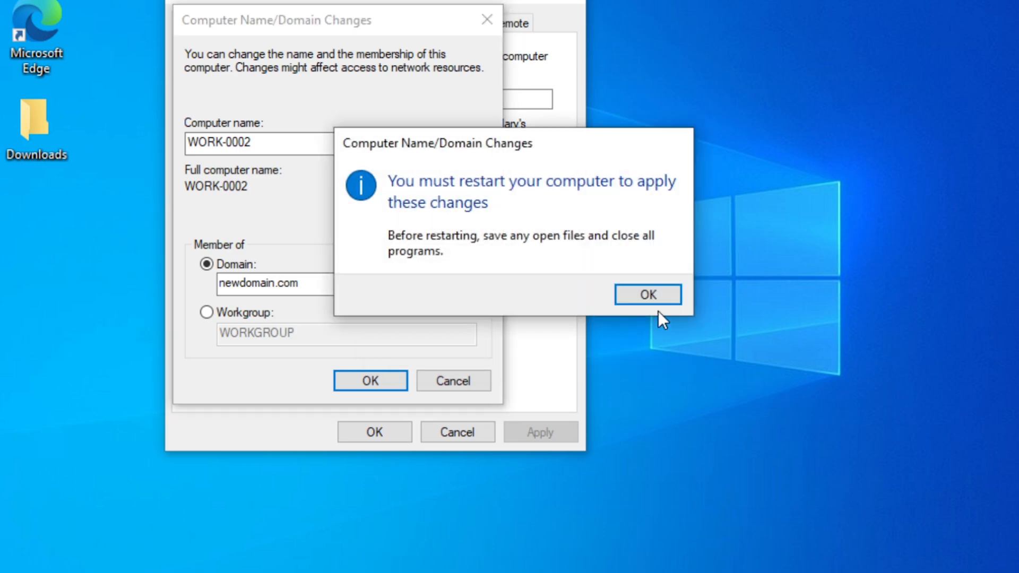
{"action": "left_click", "coordinate": [657, 294]}
{"action": "left_click", "coordinate": [366, 430]}
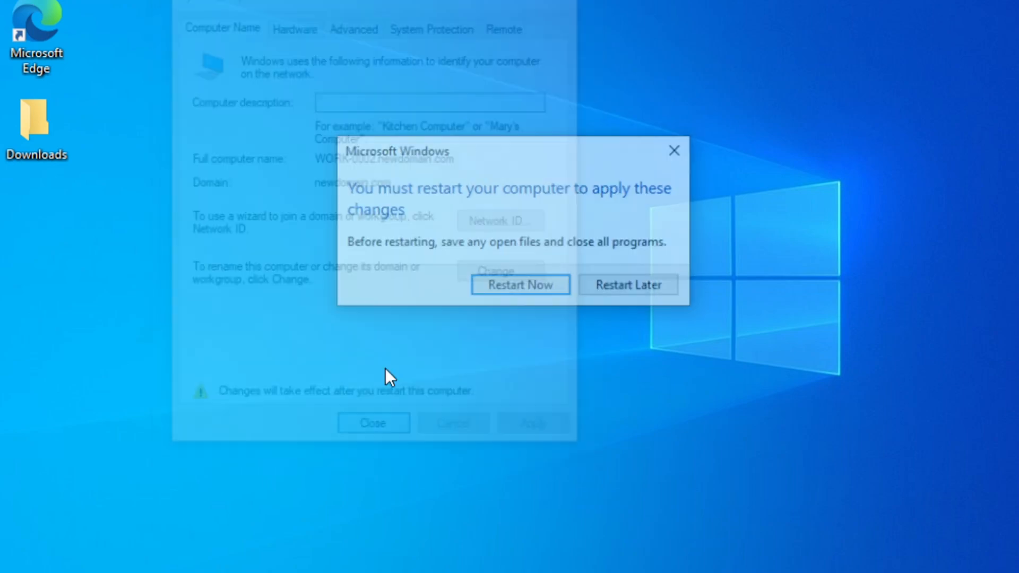
{"action": "left_click", "coordinate": [520, 285]}
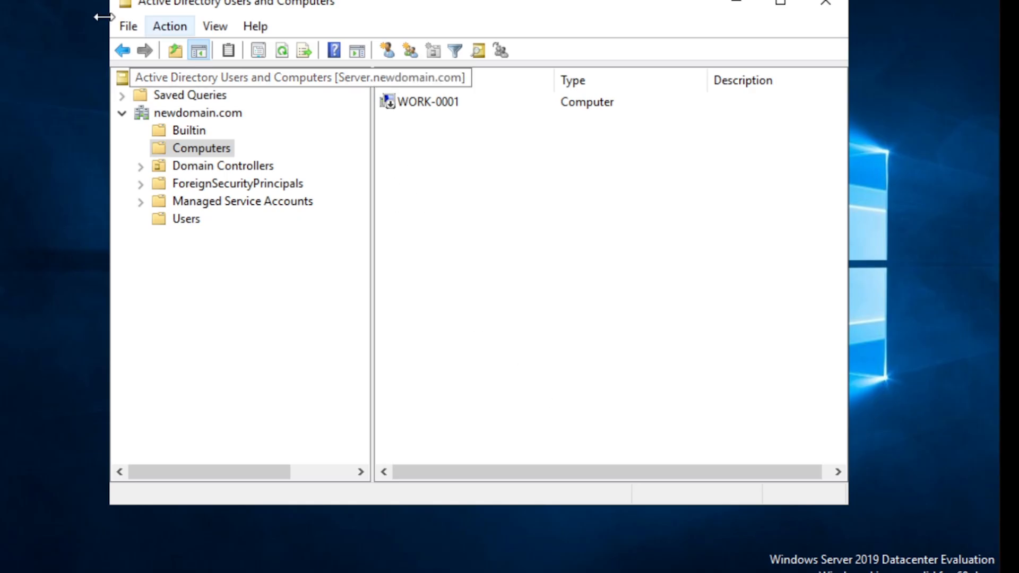
Refresh the Computers container via Action > Refresh and check WORK-0002 alongside WORK-0001
{"action": "left_click", "coordinate": [172, 27]}
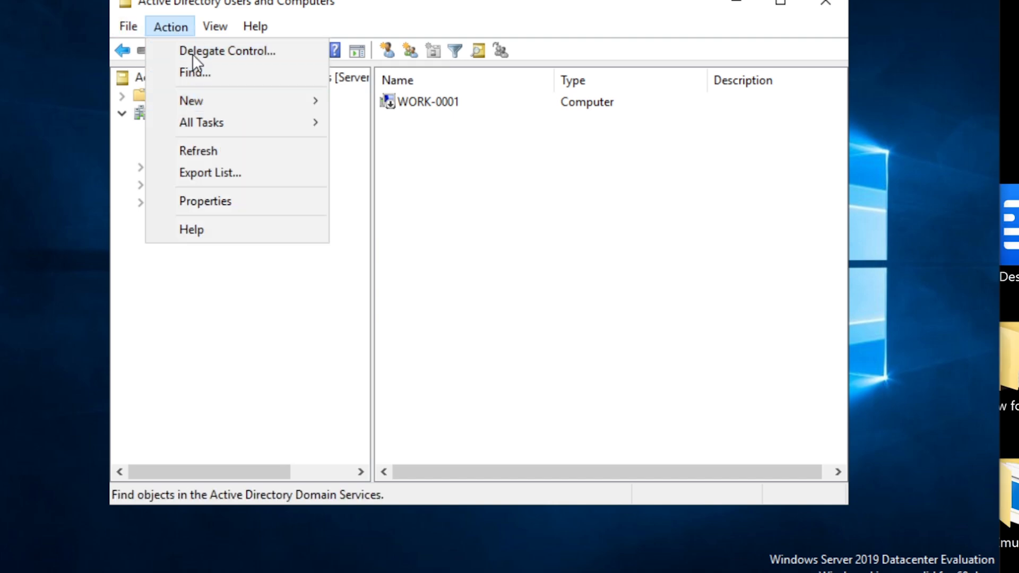
{"action": "left_click", "coordinate": [199, 151]}
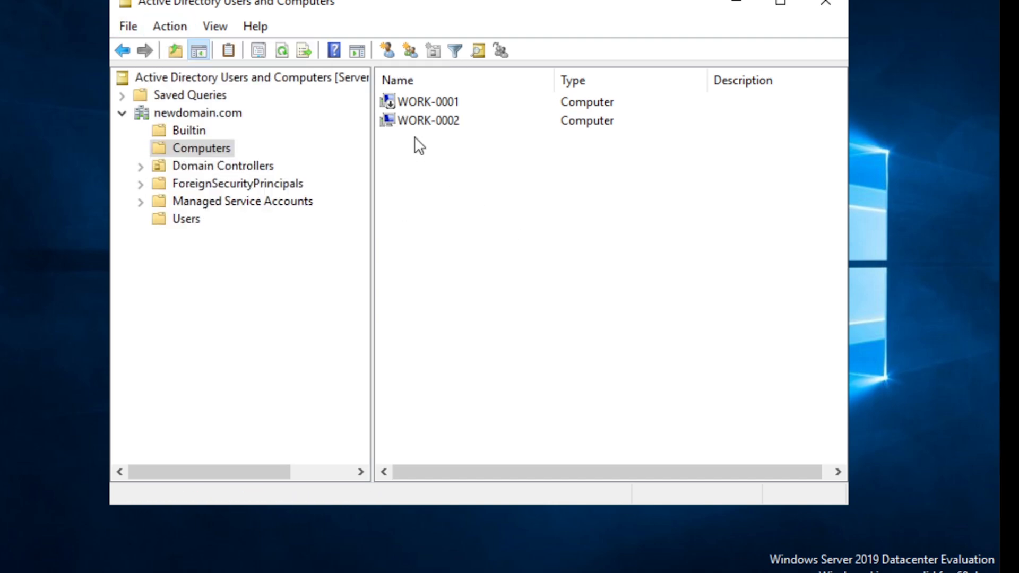
{"action": "left_click", "coordinate": [429, 124]}
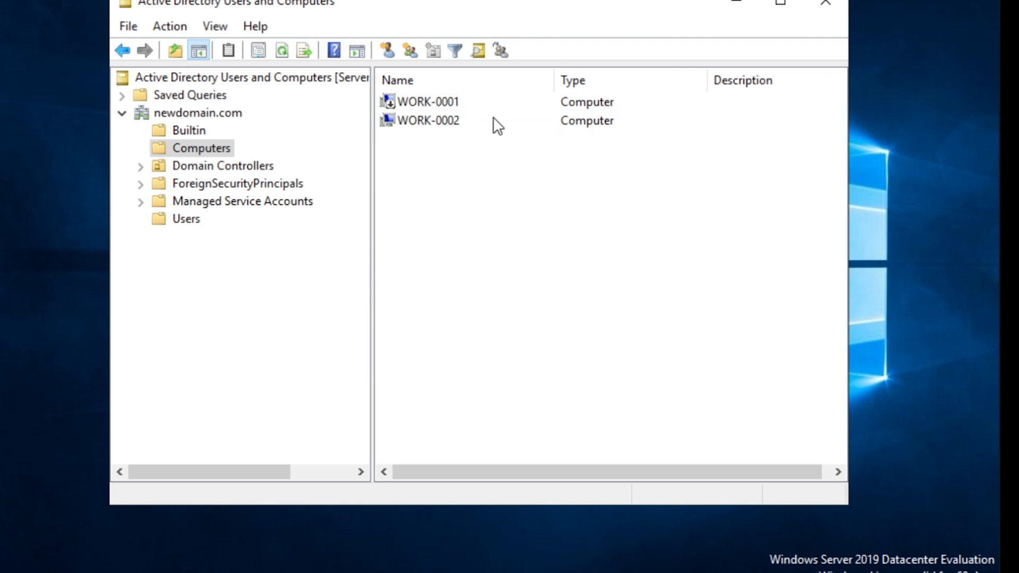
{"action": "left_click", "coordinate": [428, 101]}
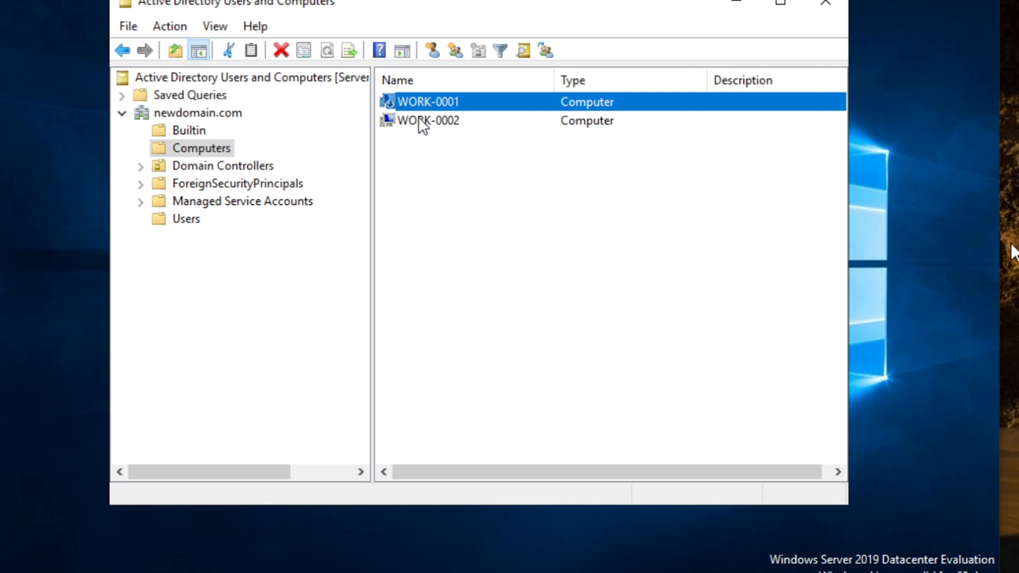
{"action": "left_click", "coordinate": [419, 120]}
{"action": "left_click", "coordinate": [430, 99]}
{"action": "left_click", "coordinate": [432, 120]}
{"action": "left_click", "coordinate": [434, 169]}
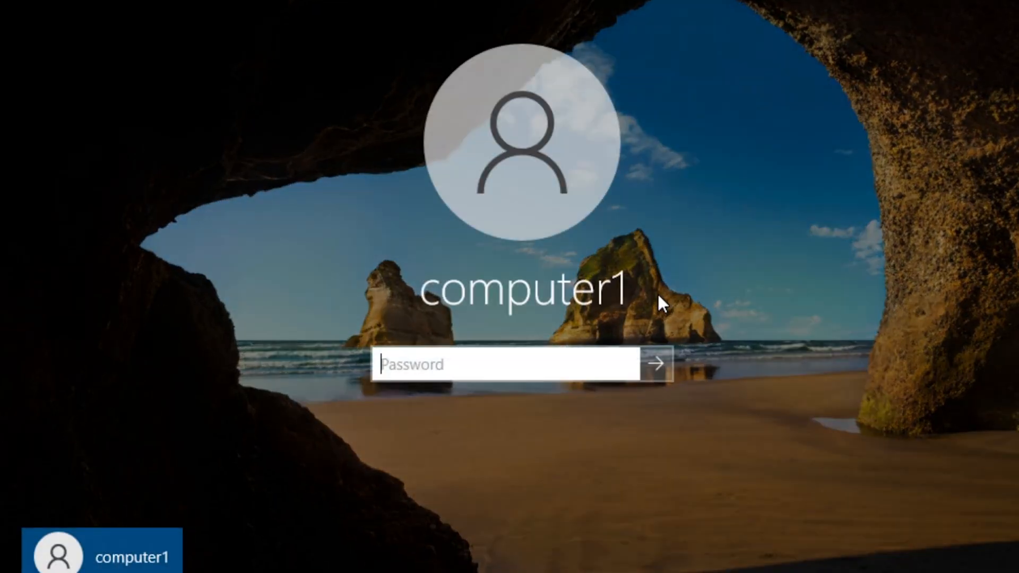
Enter the account password, correcting a mistyped start, to sign in to the restarted client
{"action": "type", "text": "•••"}
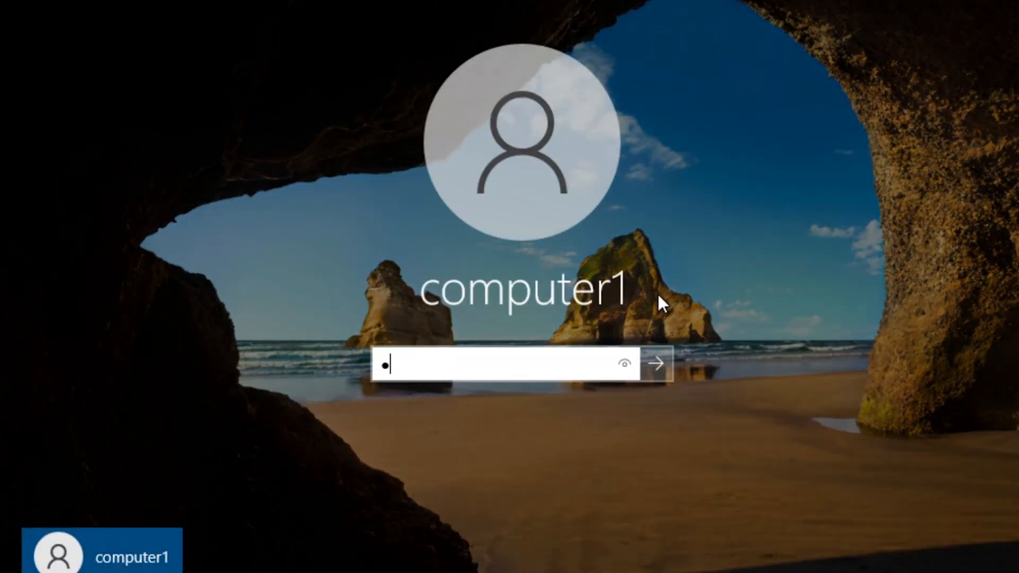
{"action": "key", "text": "BackSpace"}
{"action": "key", "text": "BackSpace"}
{"action": "type", "text": "•••••••"}
{"action": "key", "text": "Return"}
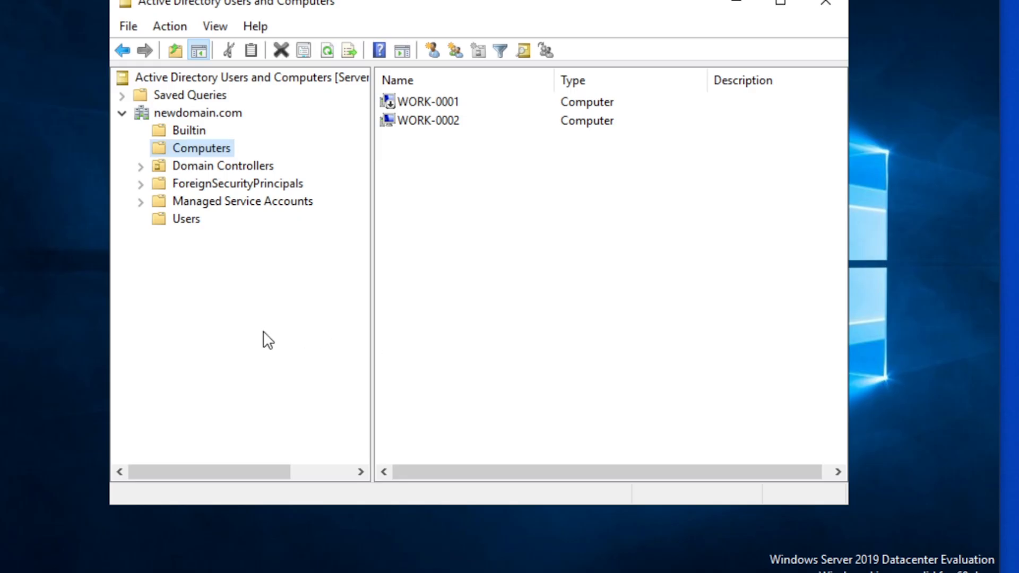
Open the newdomain.com Users container, select Administrator, and view the container's context menu
{"action": "left_click", "coordinate": [1011, 222]}
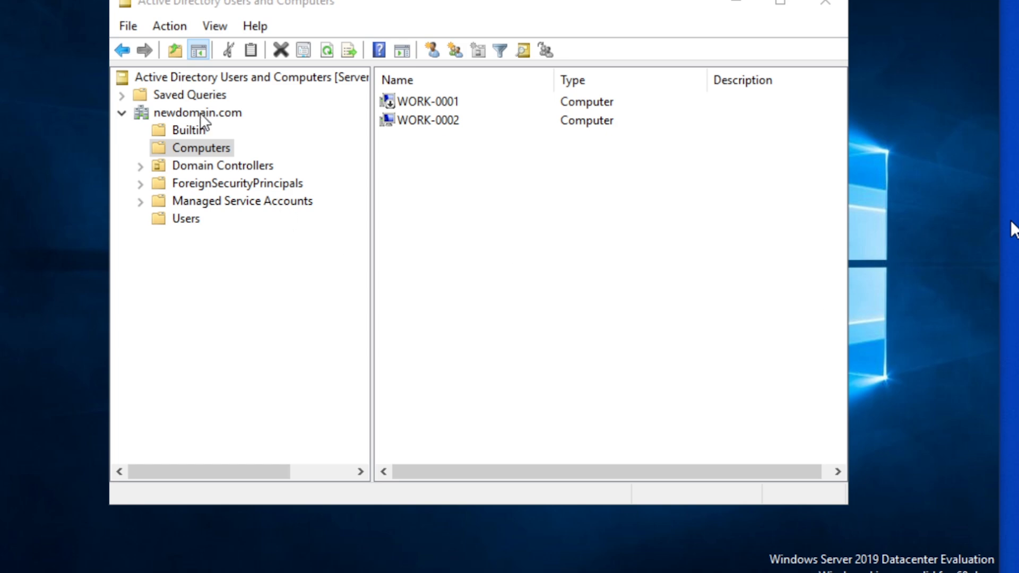
{"action": "left_click", "coordinate": [184, 219]}
{"action": "left_click", "coordinate": [444, 100]}
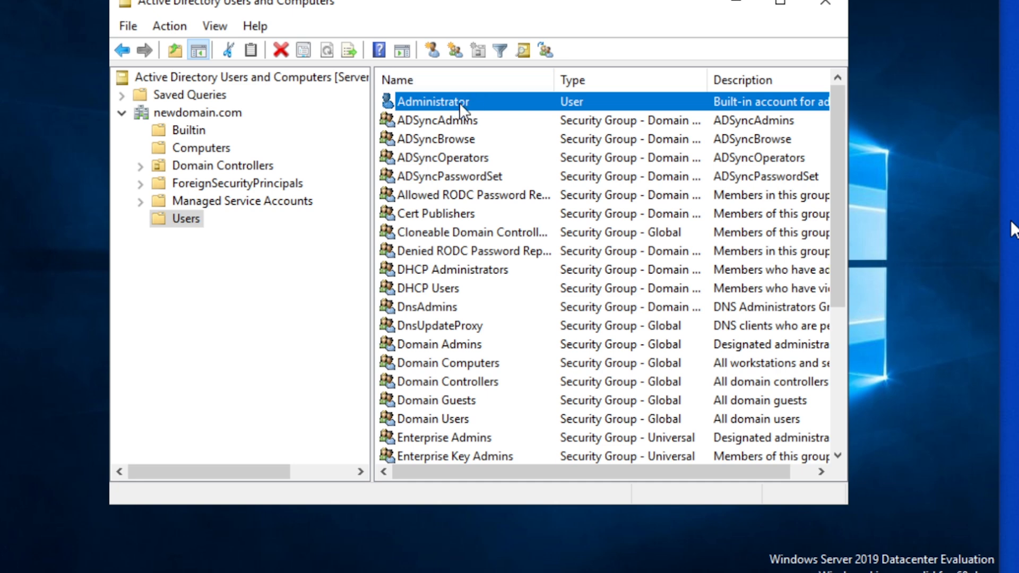
{"action": "right_click", "coordinate": [175, 226]}
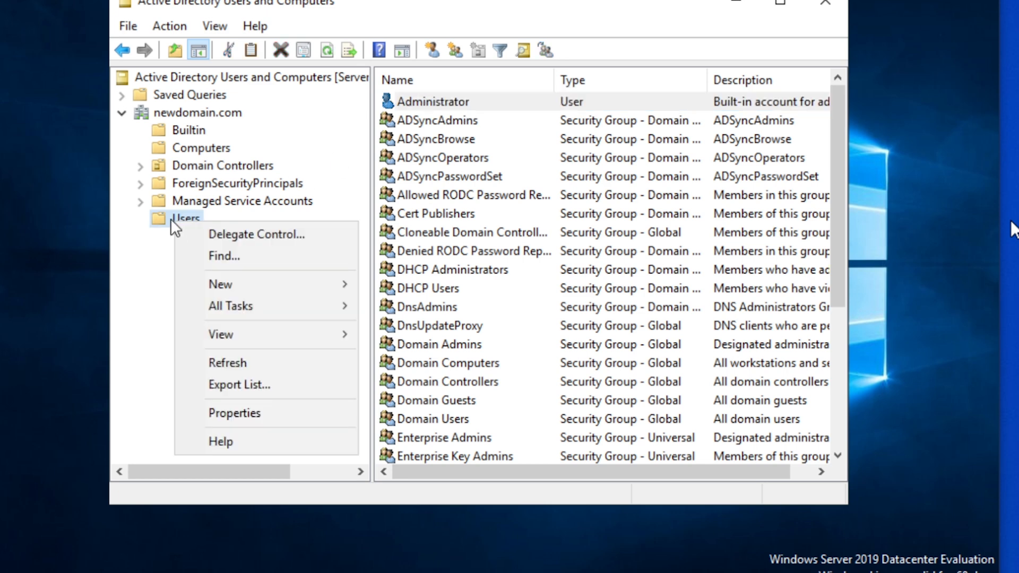
{"action": "left_click", "coordinate": [167, 218]}
{"action": "right_click", "coordinate": [184, 218]}
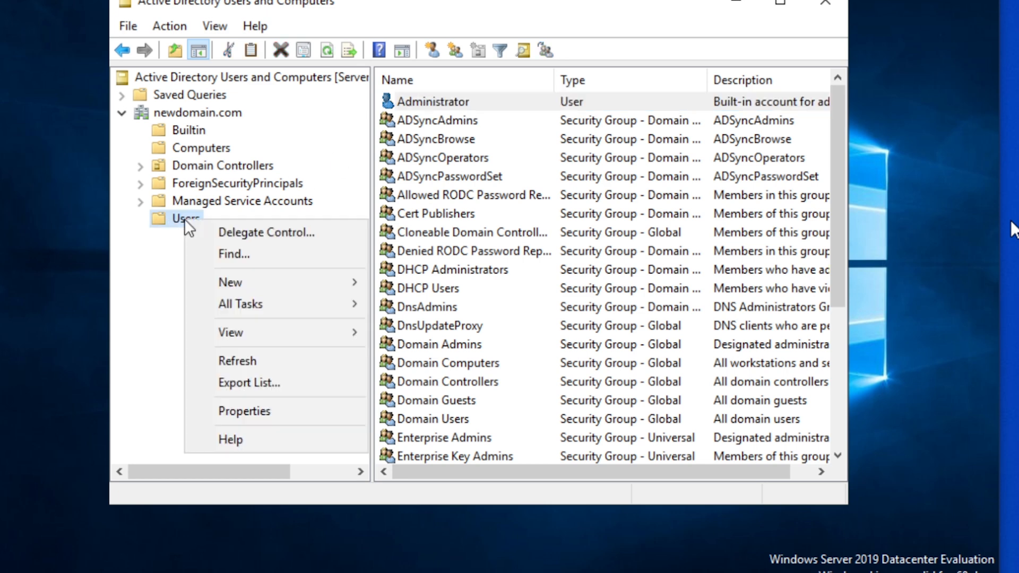
{"action": "left_click", "coordinate": [167, 219]}
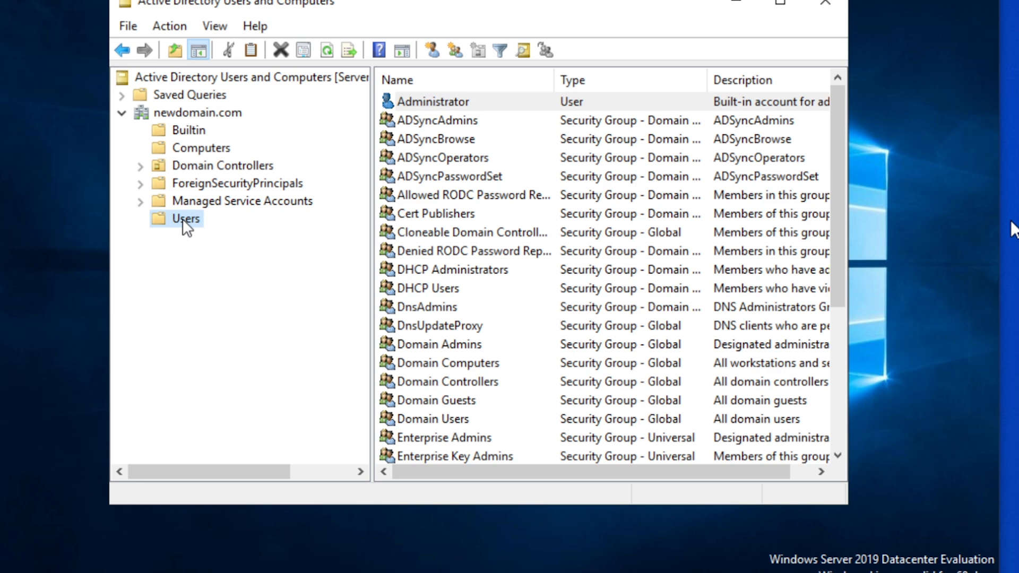
Start a new user in the Users container and enter its first name, last name and logon name
{"action": "right_click", "coordinate": [183, 218]}
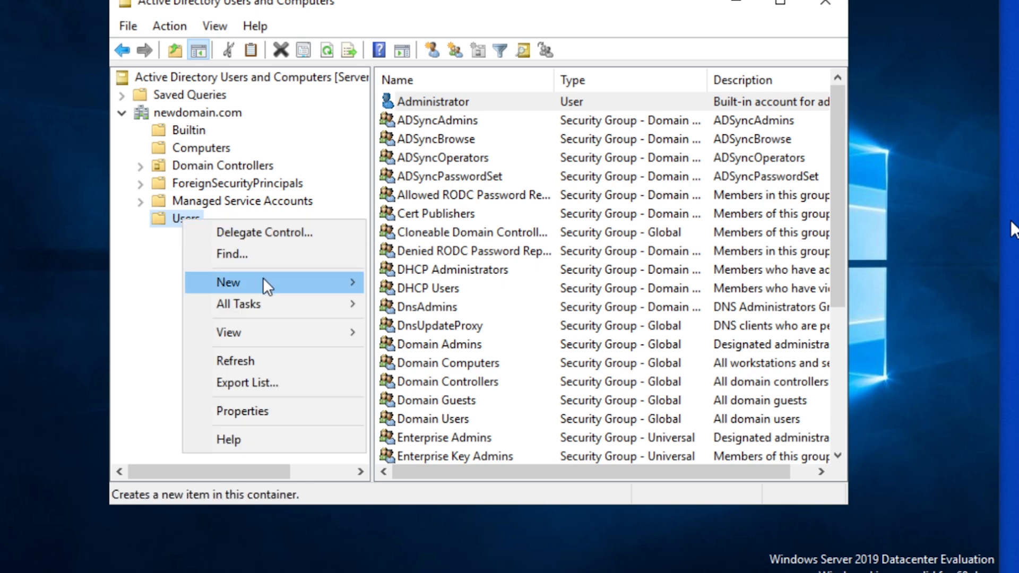
{"action": "mouse_move", "coordinate": [271, 281]}
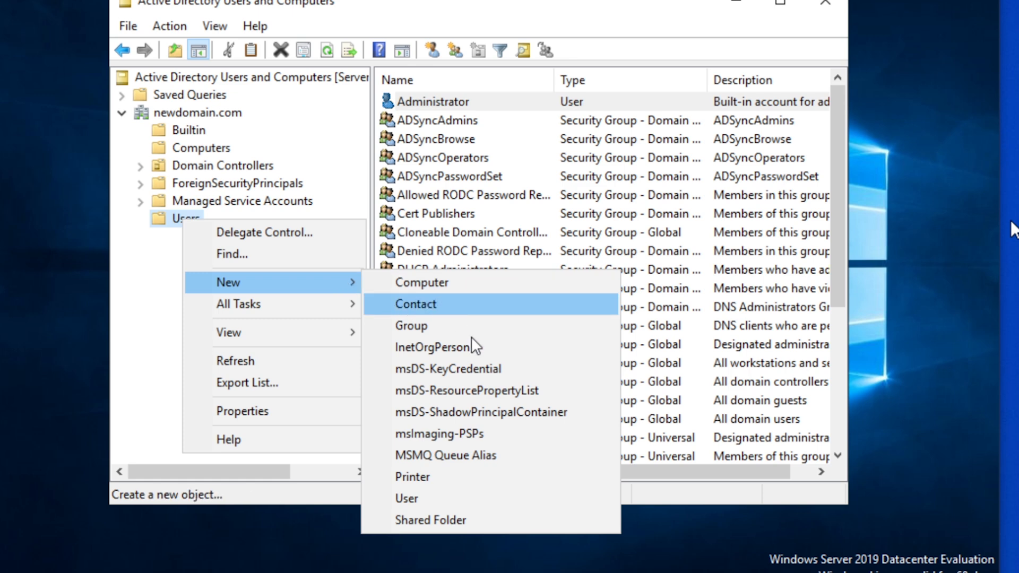
{"action": "left_click", "coordinate": [450, 504]}
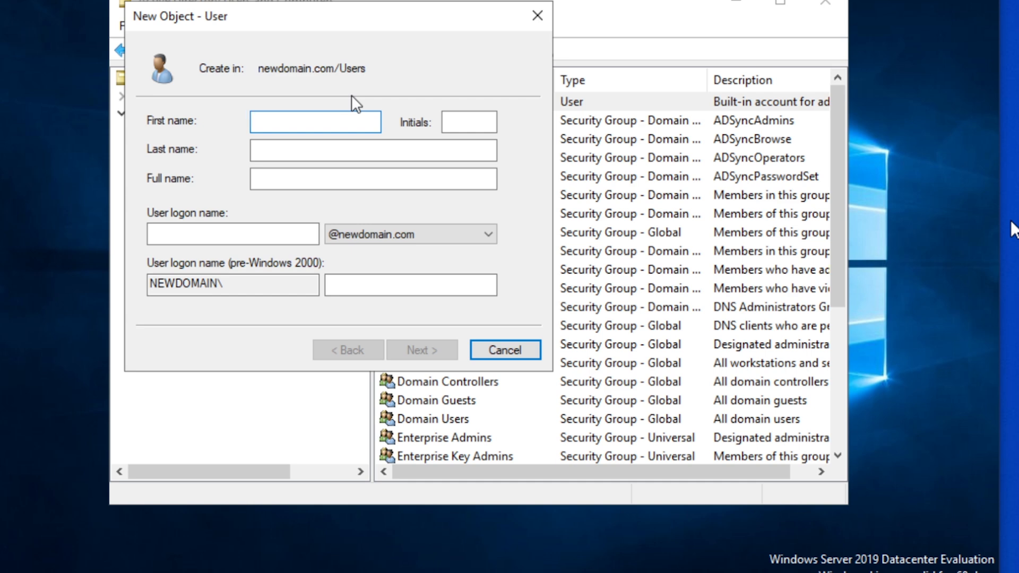
{"action": "type", "text": "cobu"}
{"action": "key", "text": "Tab"}
{"action": "key", "text": "Tab"}
{"action": "type", "text": "man"}
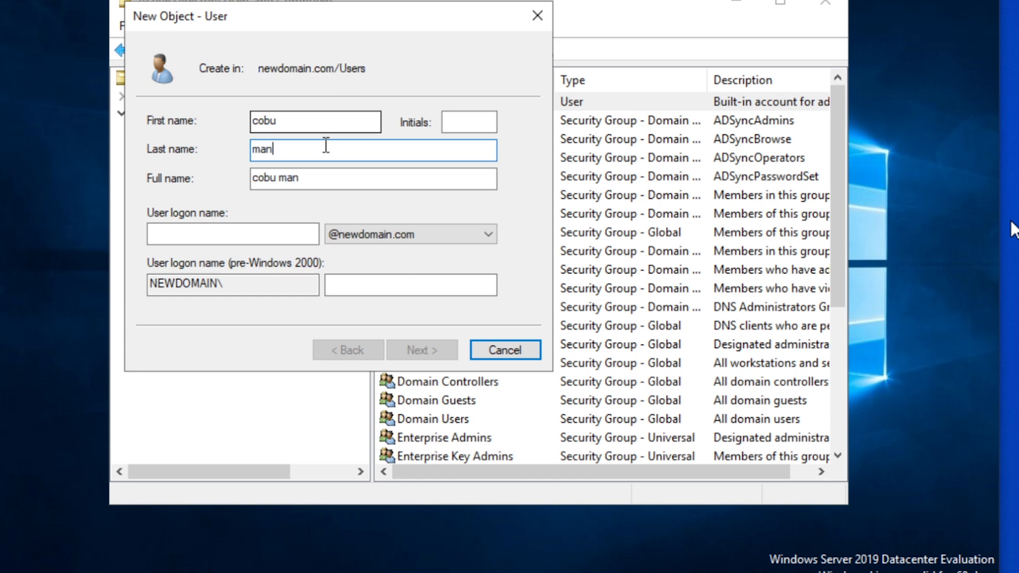
{"action": "left_click", "coordinate": [219, 239]}
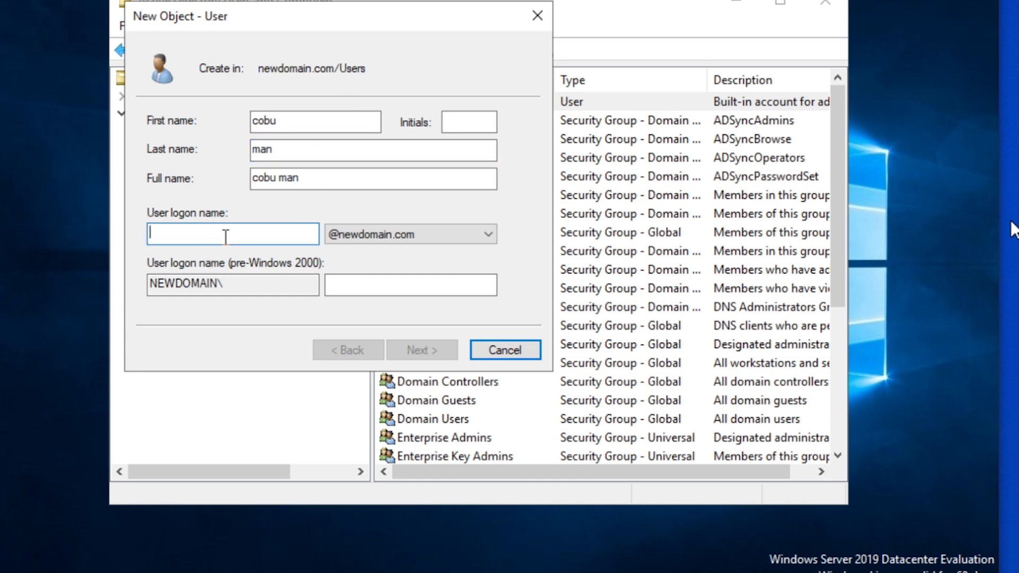
{"action": "type", "text": "cobuman"}
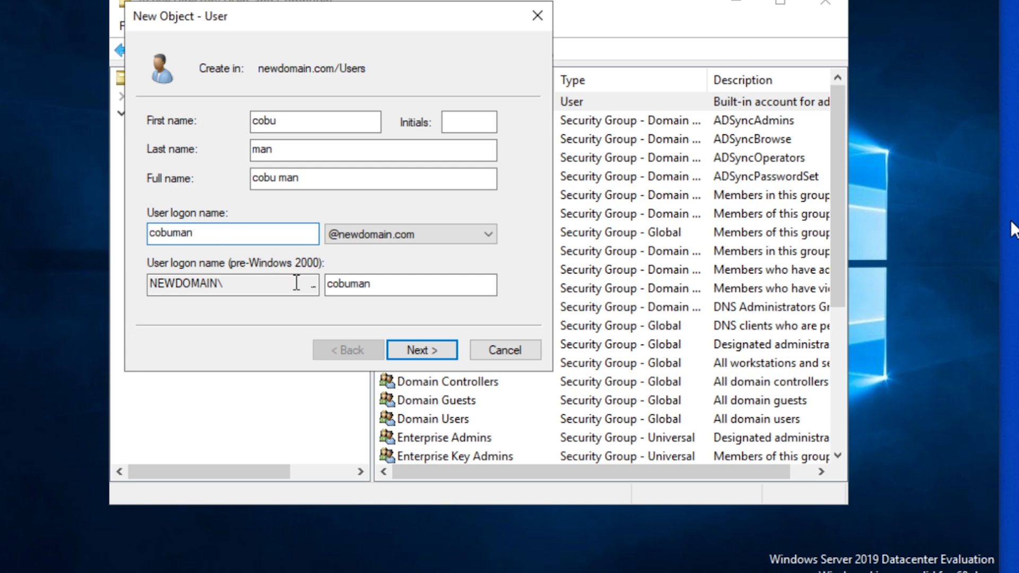
Enter and confirm the account password, then finish creating the domain user
{"action": "left_click", "coordinate": [438, 351]}
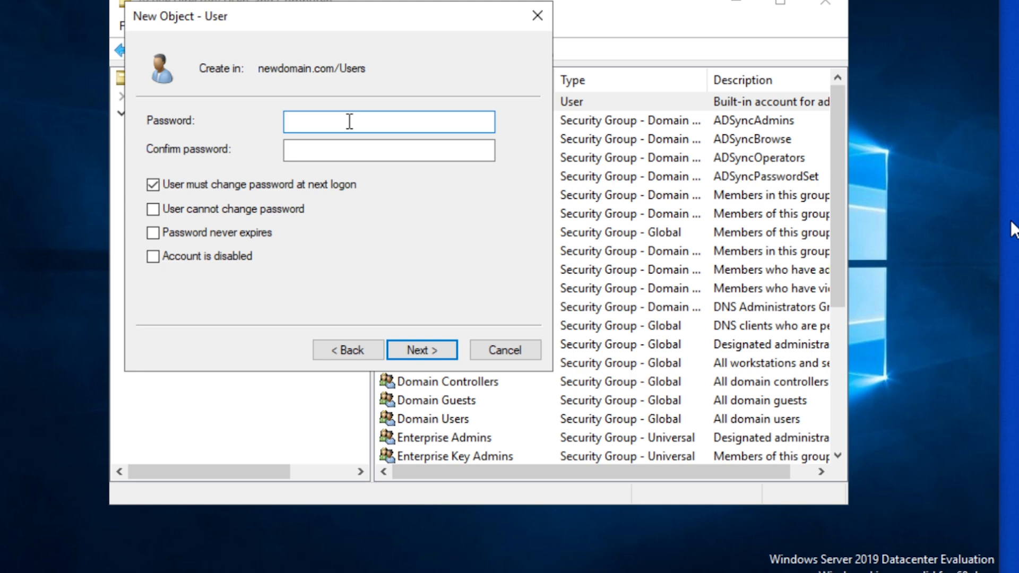
{"action": "type", "text": "Password1"}
{"action": "key", "text": "Tab"}
{"action": "type", "text": "Password1"}
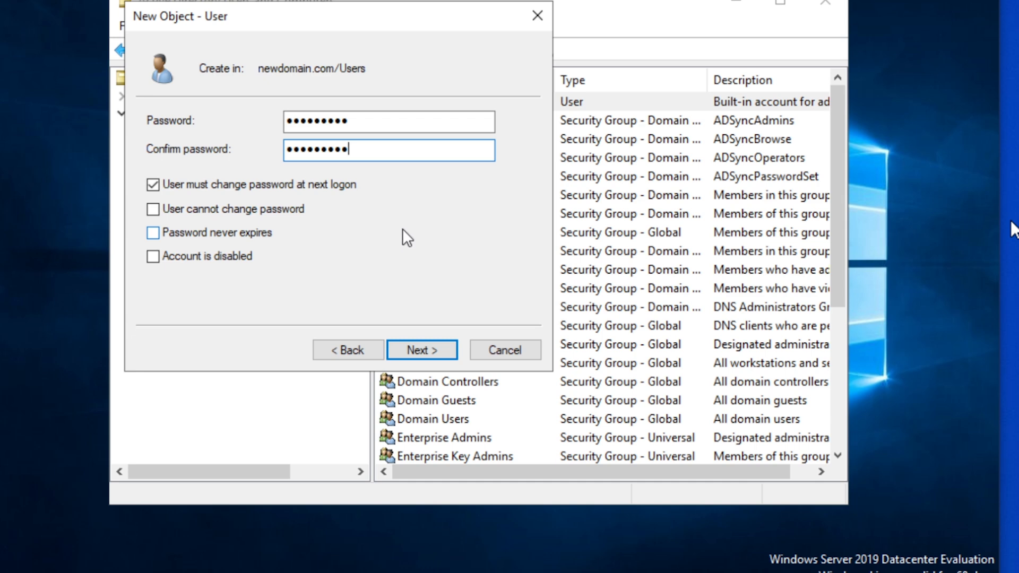
{"action": "left_click", "coordinate": [421, 350]}
{"action": "left_click", "coordinate": [420, 349]}
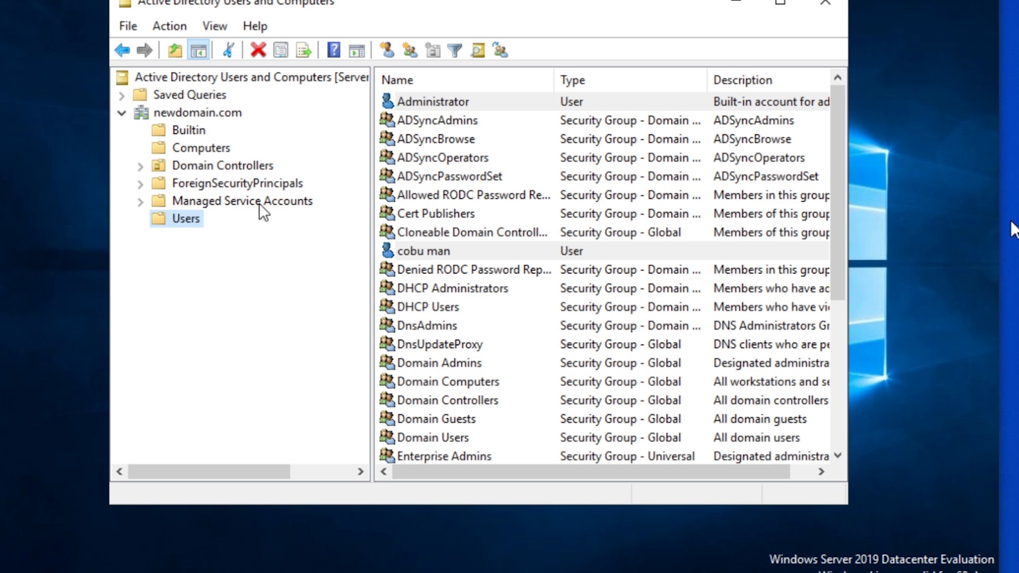
Browse the Tech Support OU under Domain Controllers, then return to the Users list
{"action": "left_click", "coordinate": [141, 165]}
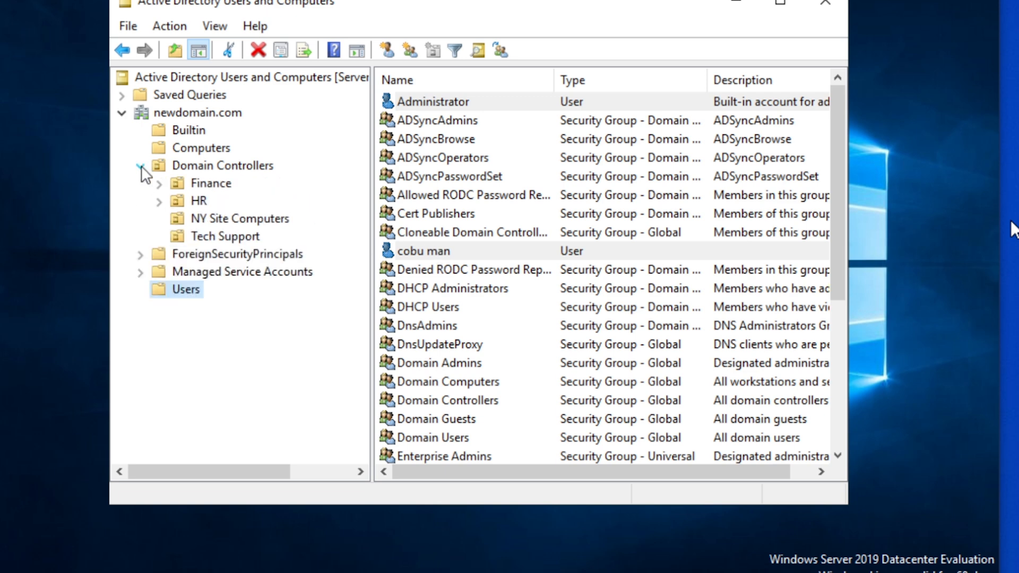
{"action": "left_click", "coordinate": [211, 239]}
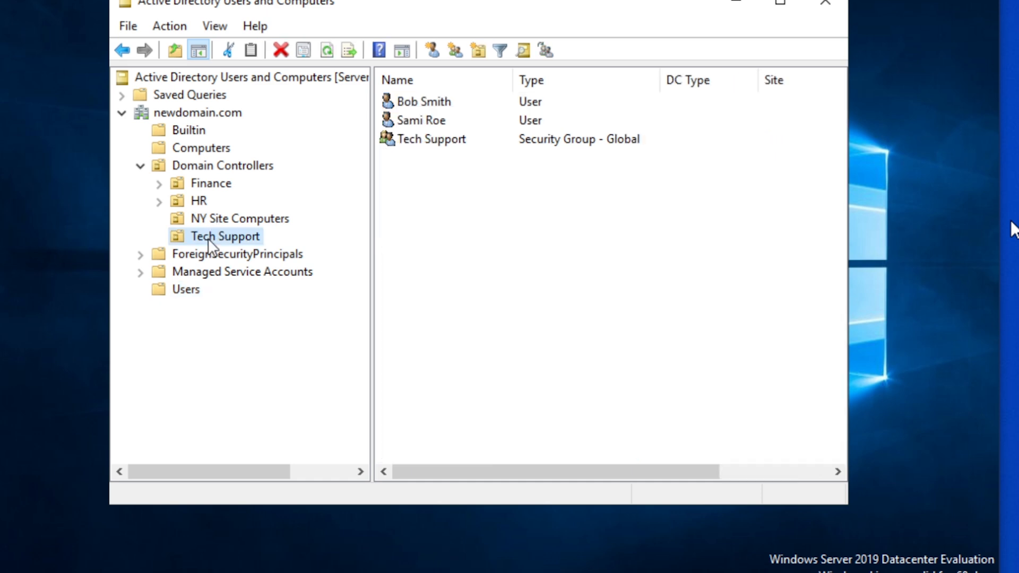
{"action": "left_click", "coordinate": [180, 293]}
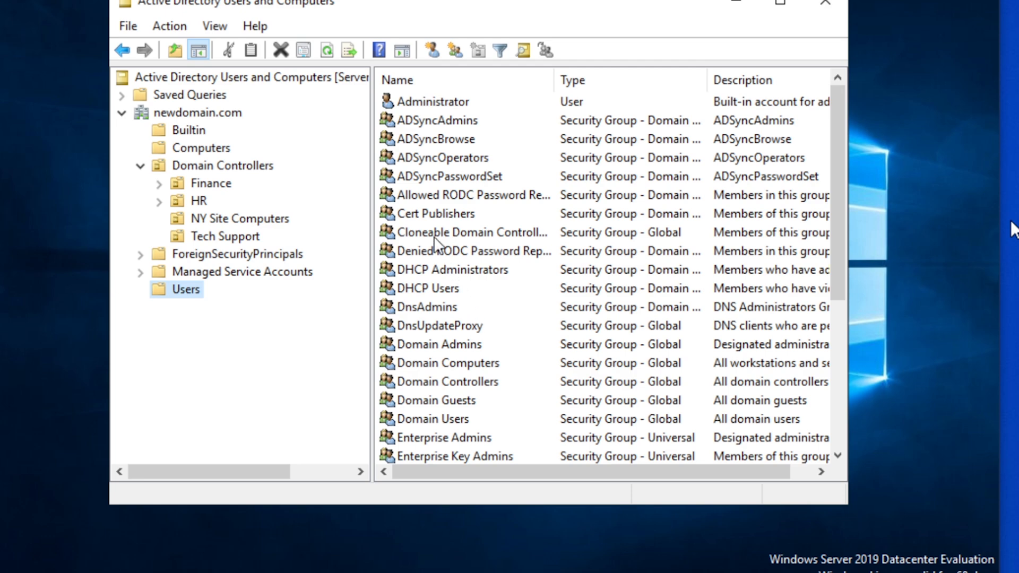
{"action": "scroll", "coordinate": [458, 340], "scroll_direction": "down", "scroll_amount": 1}
{"action": "scroll", "coordinate": [457, 339], "scroll_direction": "up", "scroll_amount": 1}
{"action": "scroll", "coordinate": [460, 346], "scroll_direction": "down", "scroll_amount": 2}
{"action": "scroll", "coordinate": [460, 345], "scroll_direction": "down", "scroll_amount": 3}
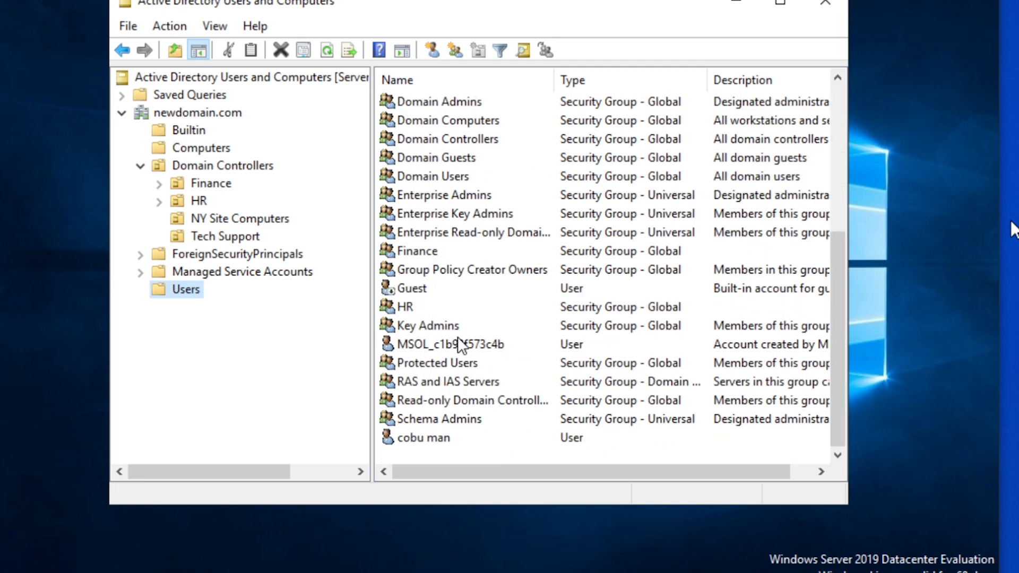
Move the last user account in Users into the Tech Support OU and view it there
{"action": "left_click", "coordinate": [422, 437]}
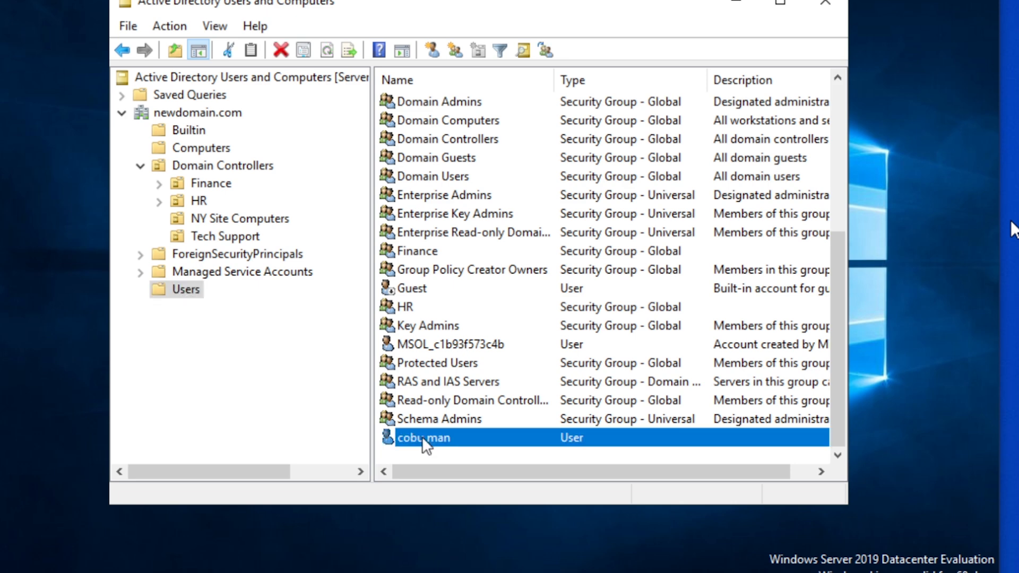
{"action": "right_click", "coordinate": [423, 439]}
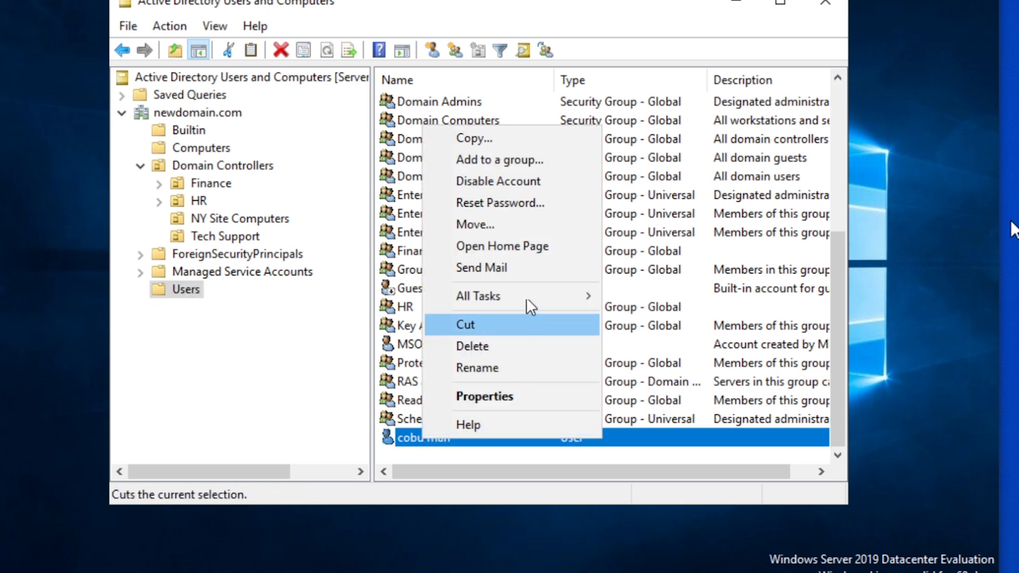
{"action": "left_click", "coordinate": [504, 224]}
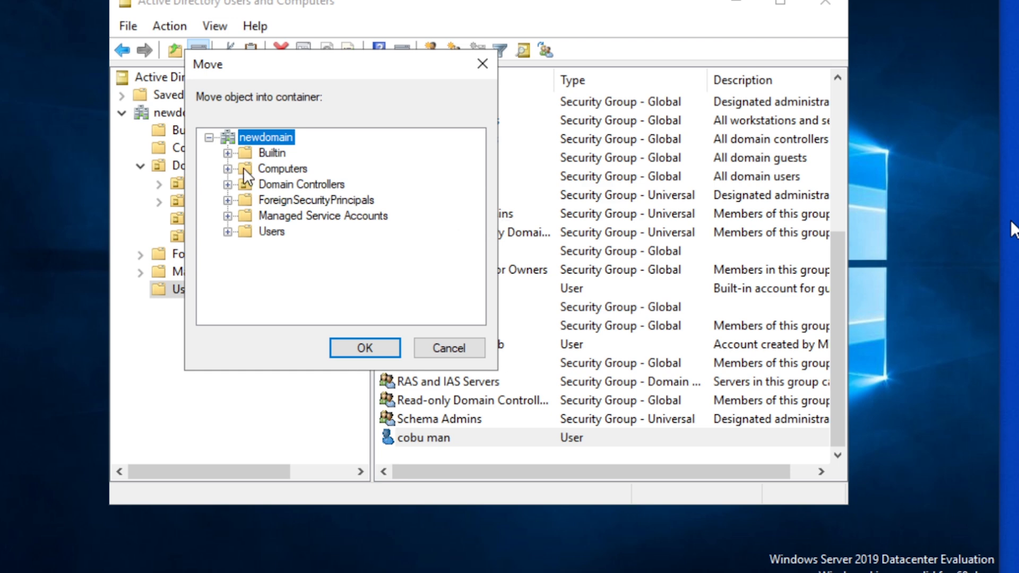
{"action": "left_click", "coordinate": [227, 184]}
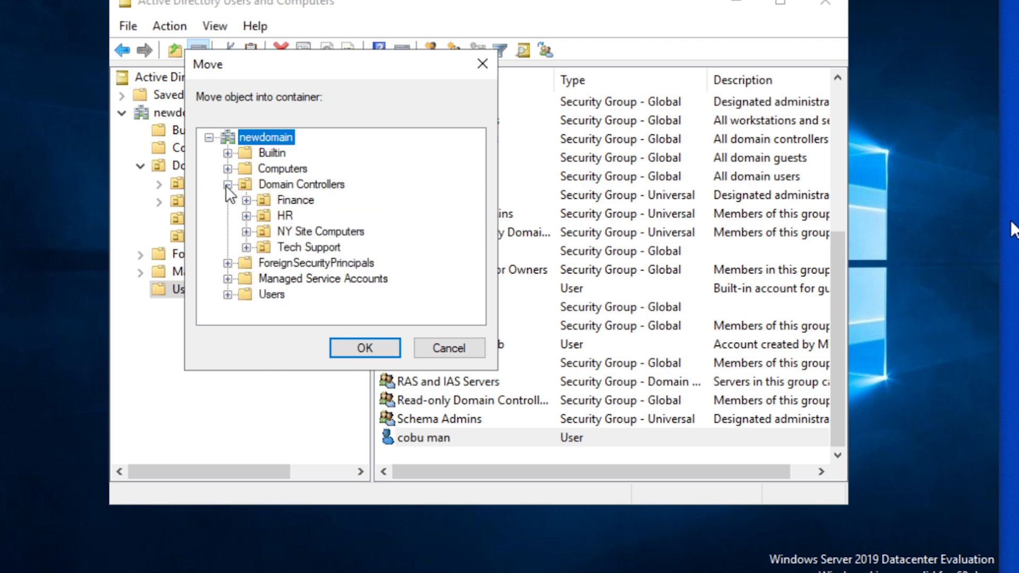
{"action": "left_click", "coordinate": [326, 249]}
{"action": "left_click", "coordinate": [373, 349]}
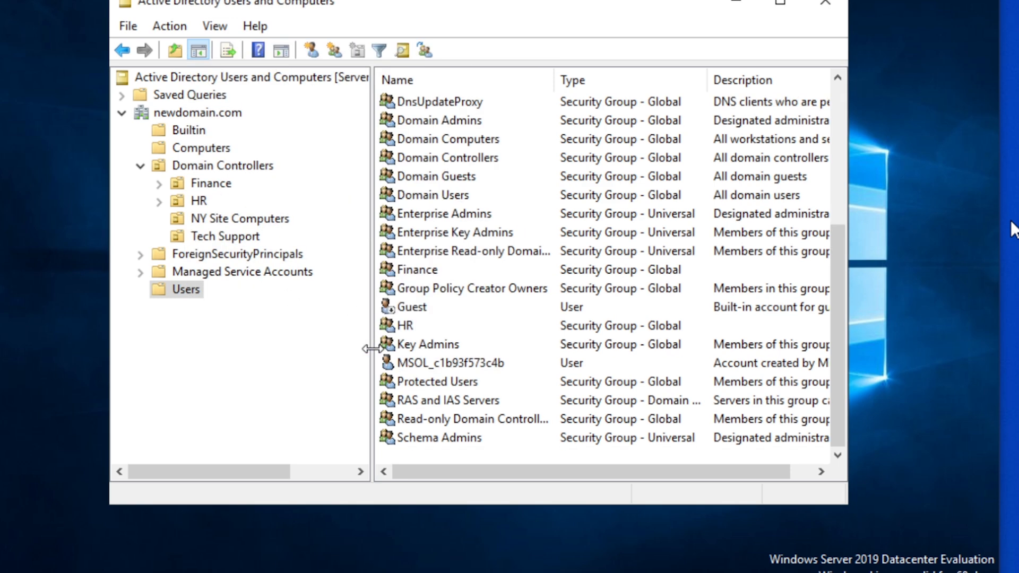
{"action": "left_click", "coordinate": [223, 236]}
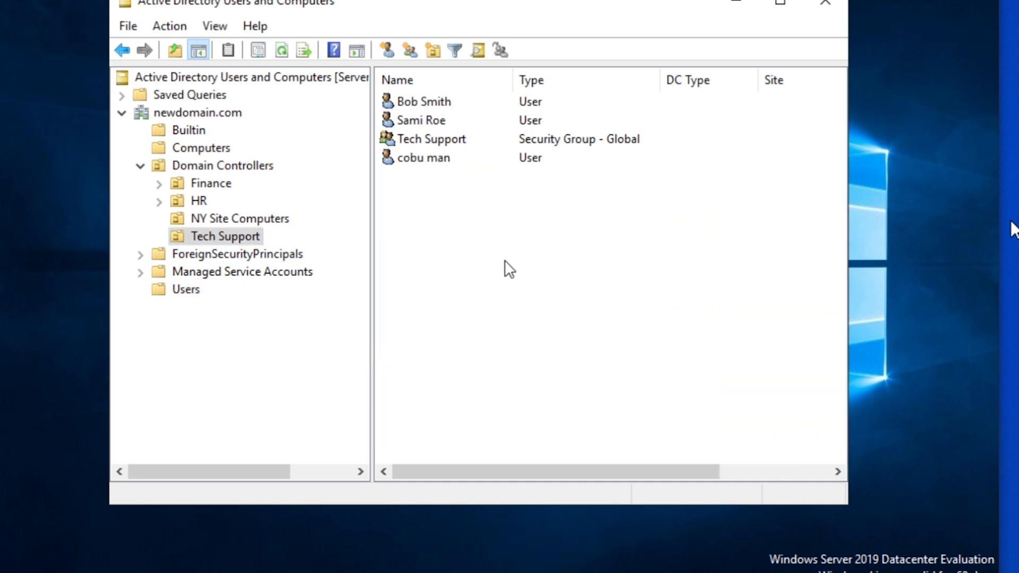
Open the moved user's properties on the Member Of page
{"action": "left_click", "coordinate": [438, 140]}
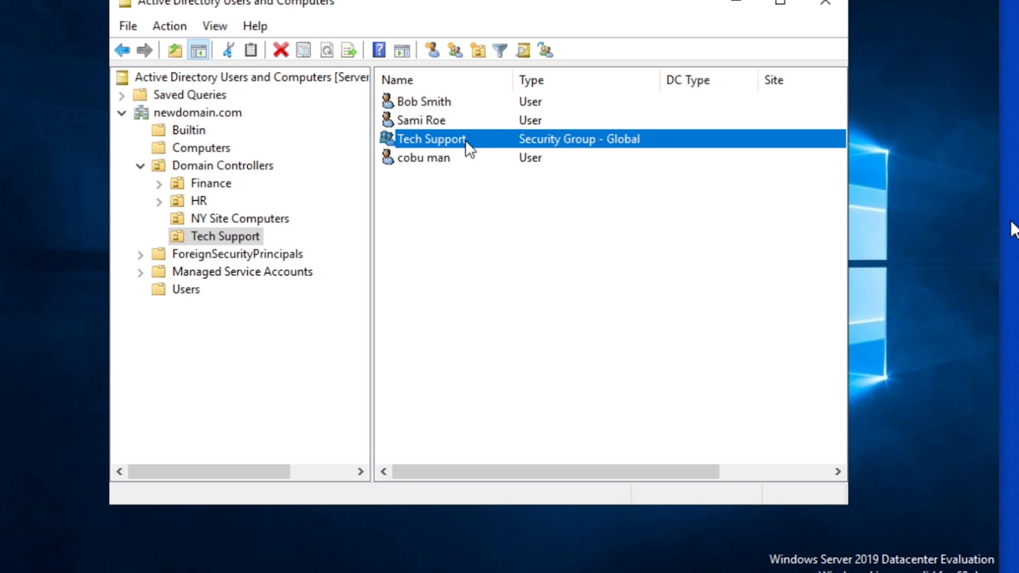
{"action": "left_click", "coordinate": [446, 160]}
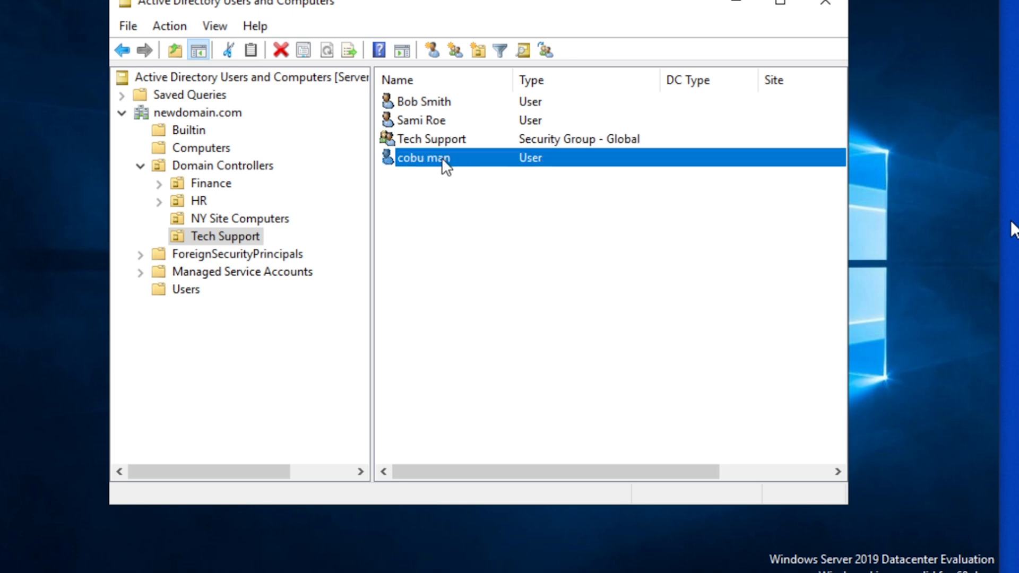
{"action": "right_click", "coordinate": [422, 157]}
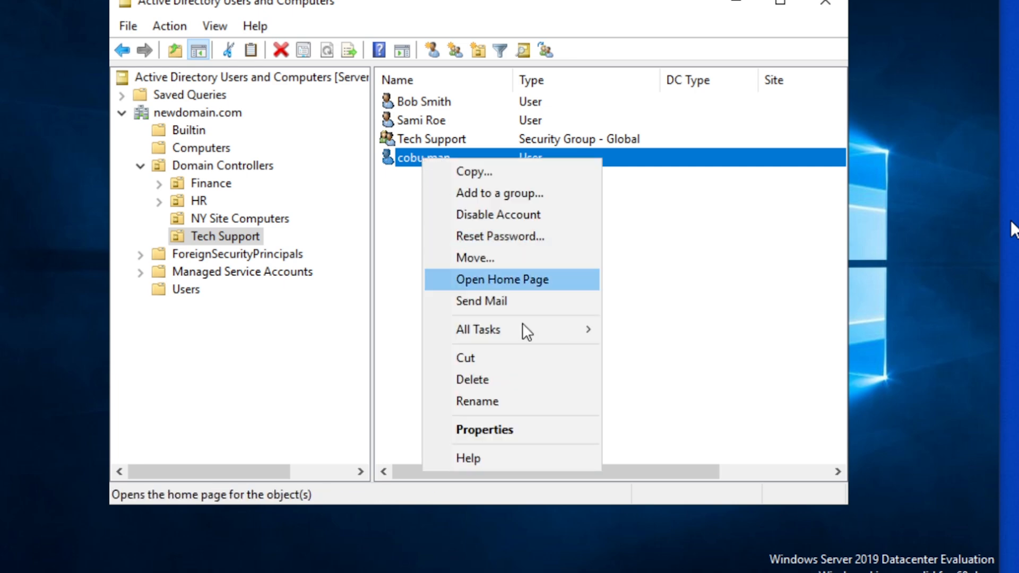
{"action": "left_click", "coordinate": [505, 425]}
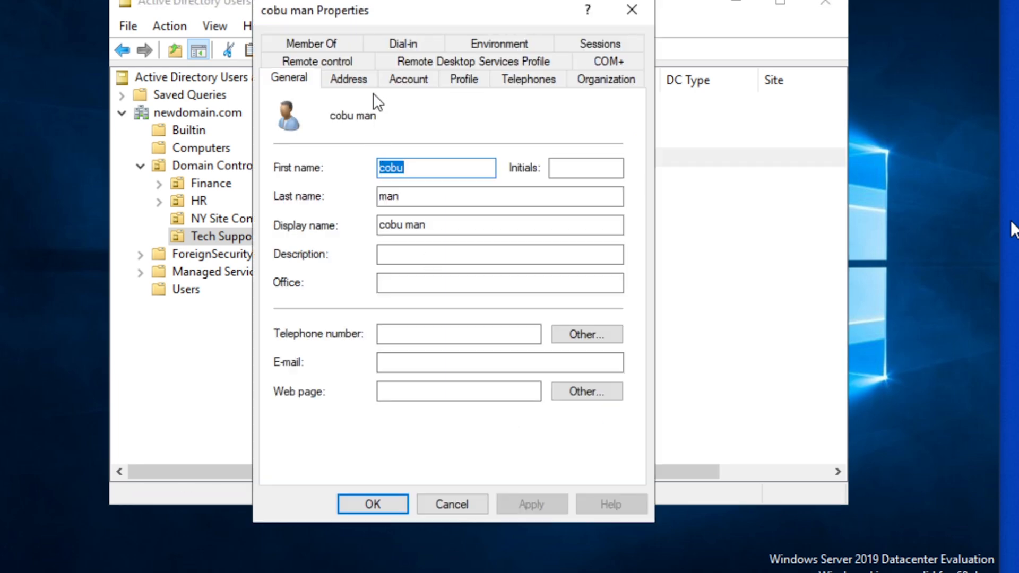
{"action": "left_click", "coordinate": [301, 45]}
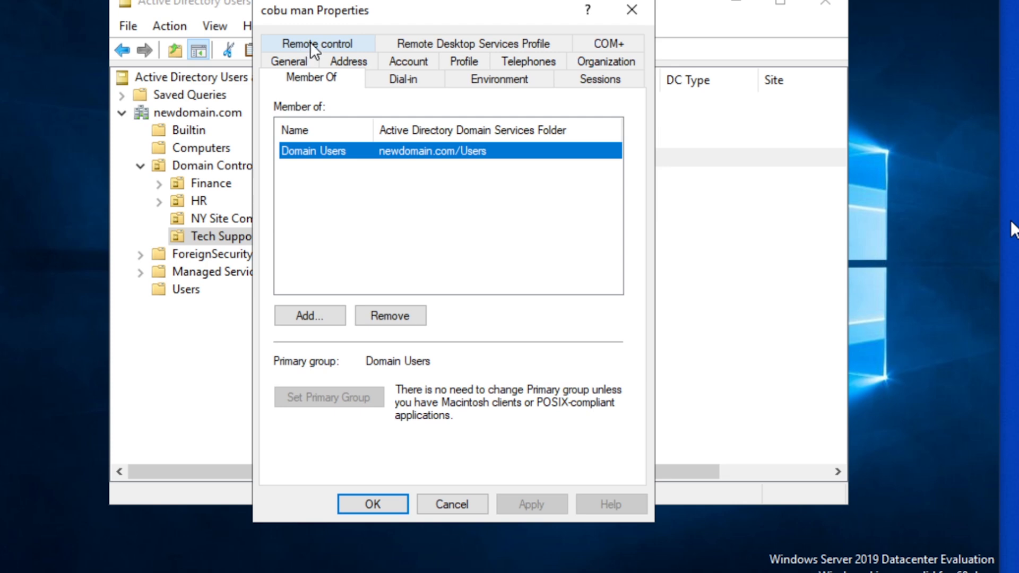
{"action": "left_click_drag", "start_coordinate": [461, 8], "coordinate": [514, 5]}
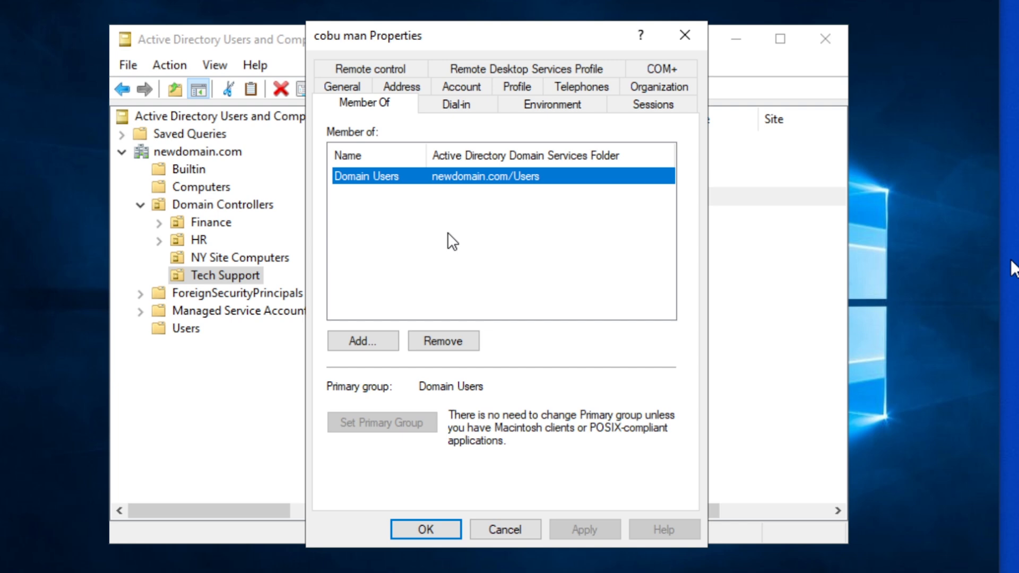
Add the user to the 'tech support' group, apply, and close the properties
{"action": "left_click", "coordinate": [369, 342]}
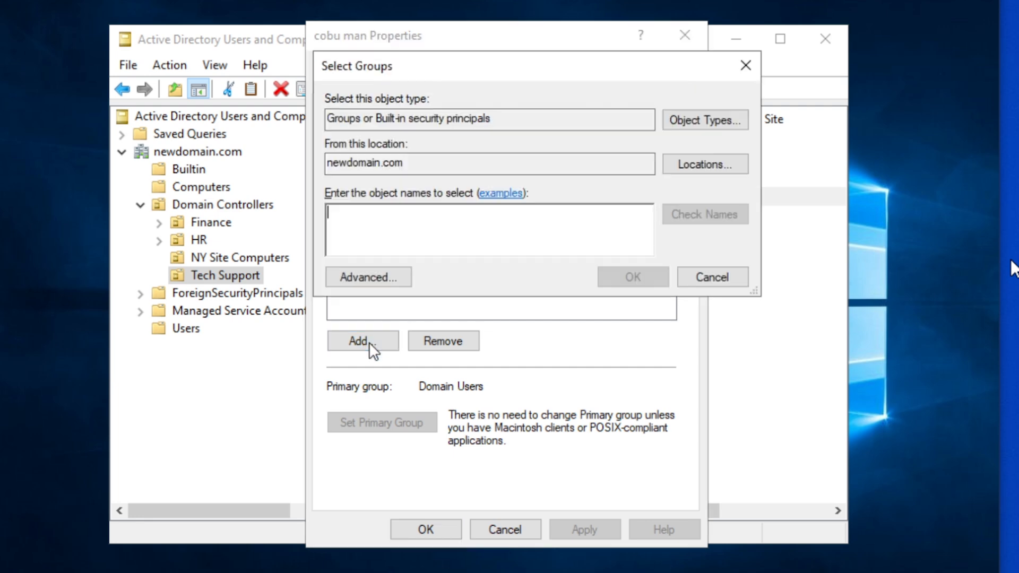
{"action": "type", "text": "tech support"}
{"action": "left_click", "coordinate": [714, 217]}
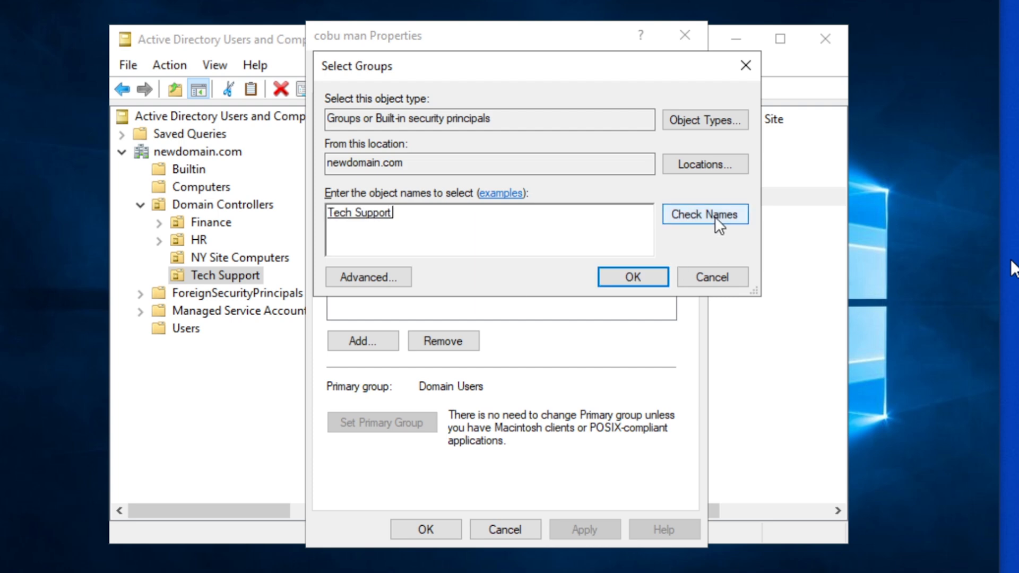
{"action": "left_click", "coordinate": [627, 274]}
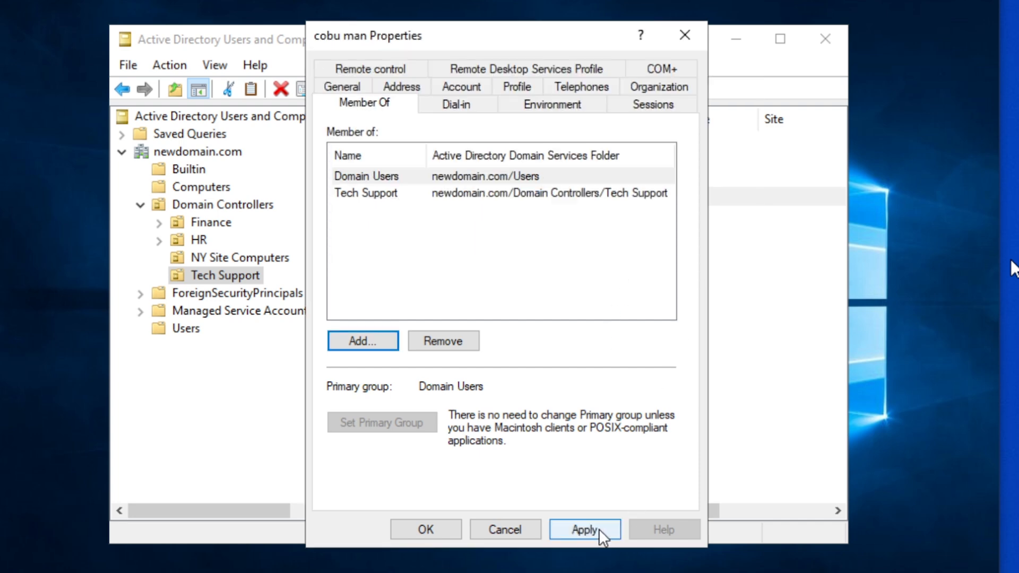
{"action": "left_click", "coordinate": [589, 530]}
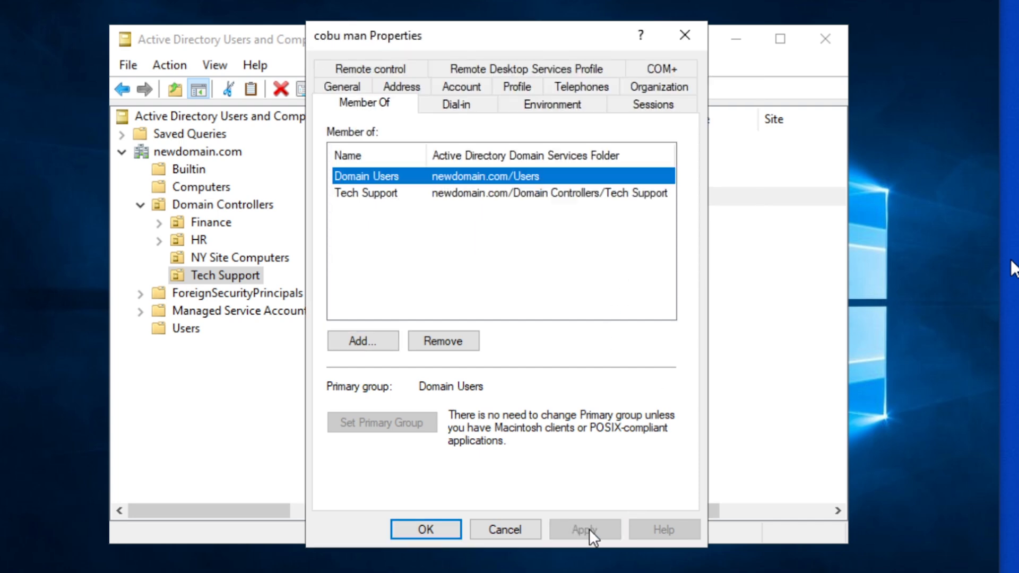
{"action": "left_click", "coordinate": [424, 527]}
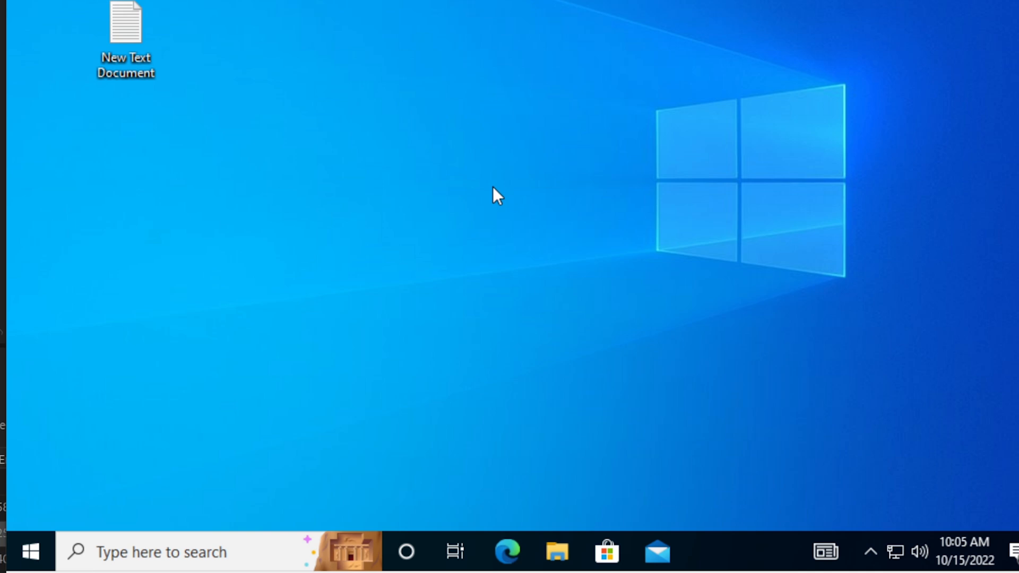
Search the Start menu for 'user'
{"action": "left_click", "coordinate": [33, 551]}
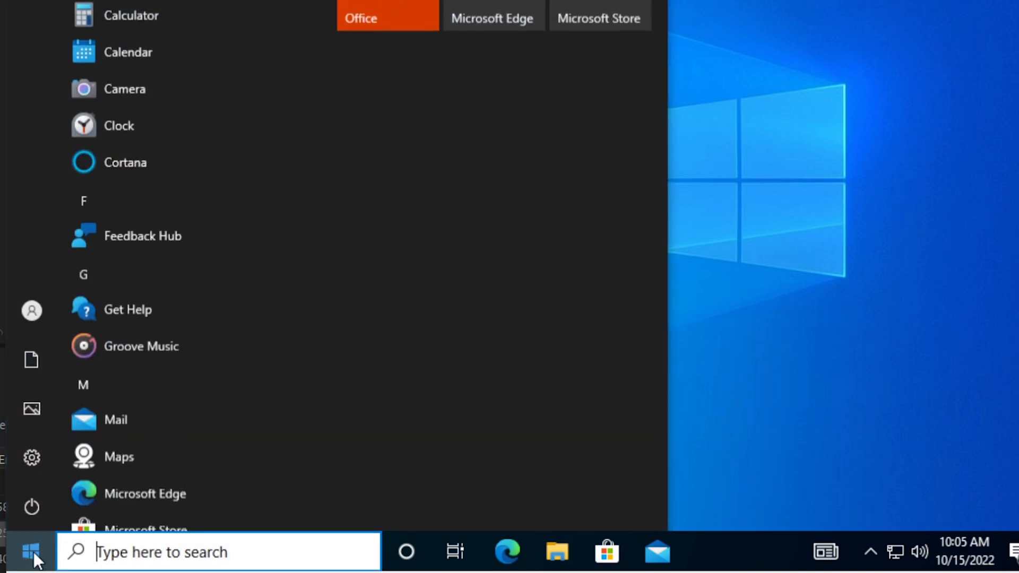
{"action": "mouse_move", "coordinate": [38, 307]}
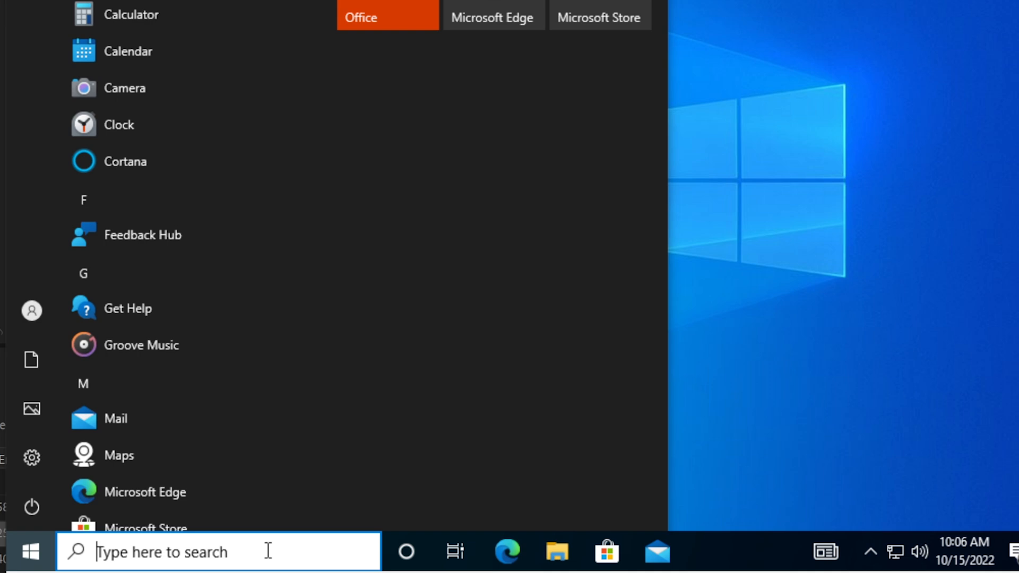
{"action": "type", "text": "user"}
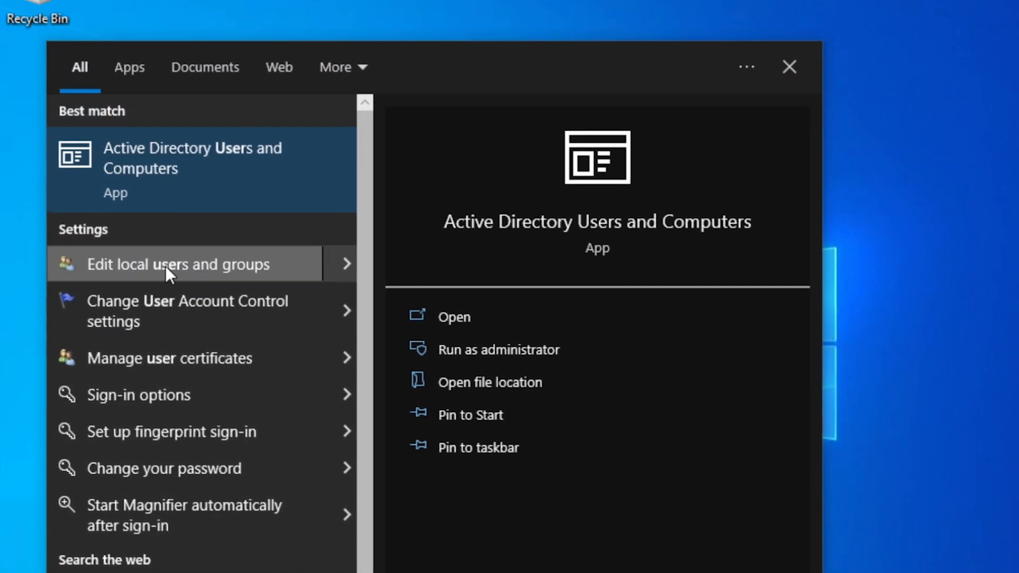
Open Local Users and Groups and the Administrators group's properties
{"action": "left_click", "coordinate": [166, 263]}
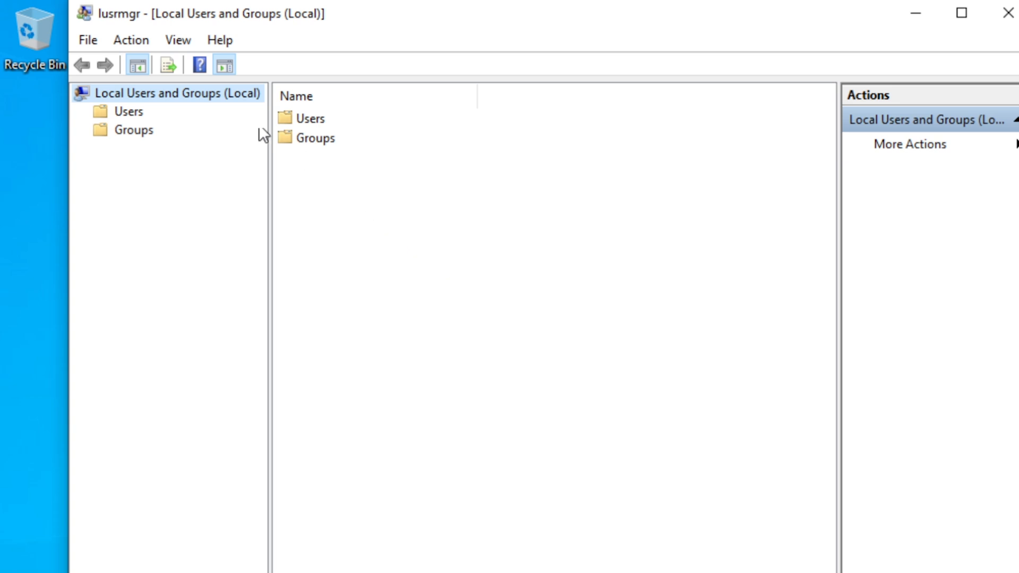
{"action": "left_click_drag", "start_coordinate": [68, 4], "coordinate": [150, 182]}
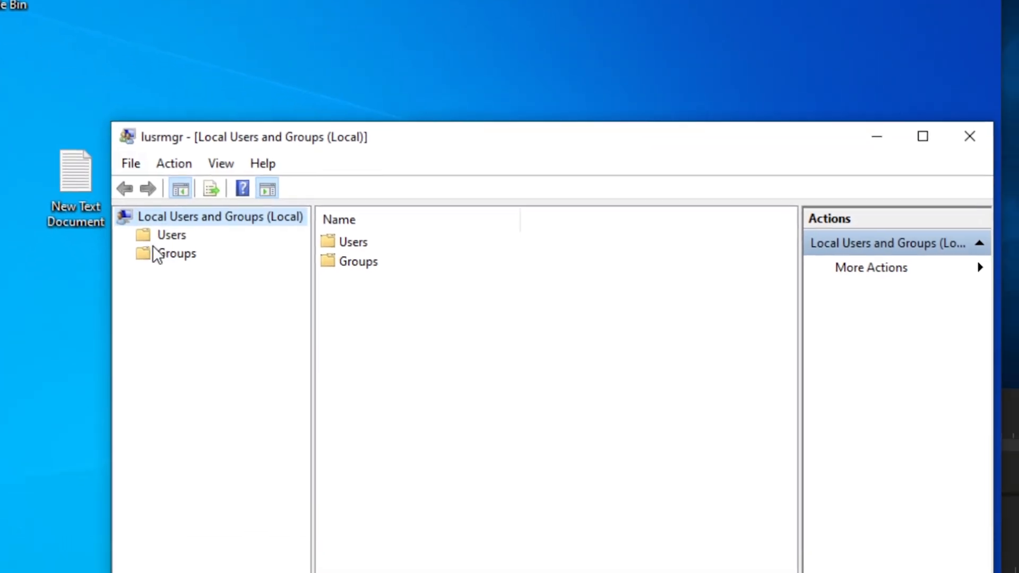
{"action": "left_click", "coordinate": [159, 256]}
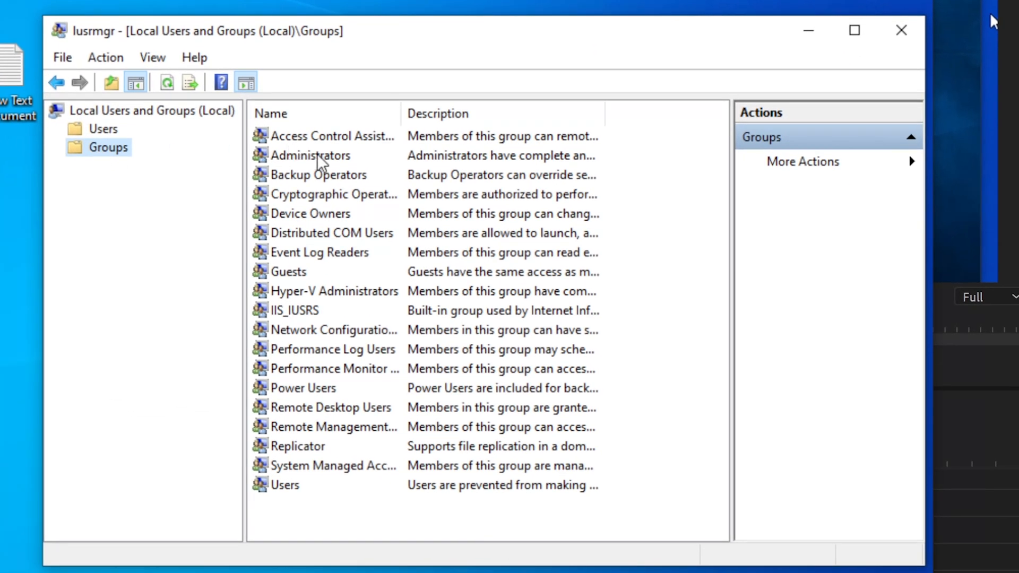
{"action": "left_click", "coordinate": [320, 159]}
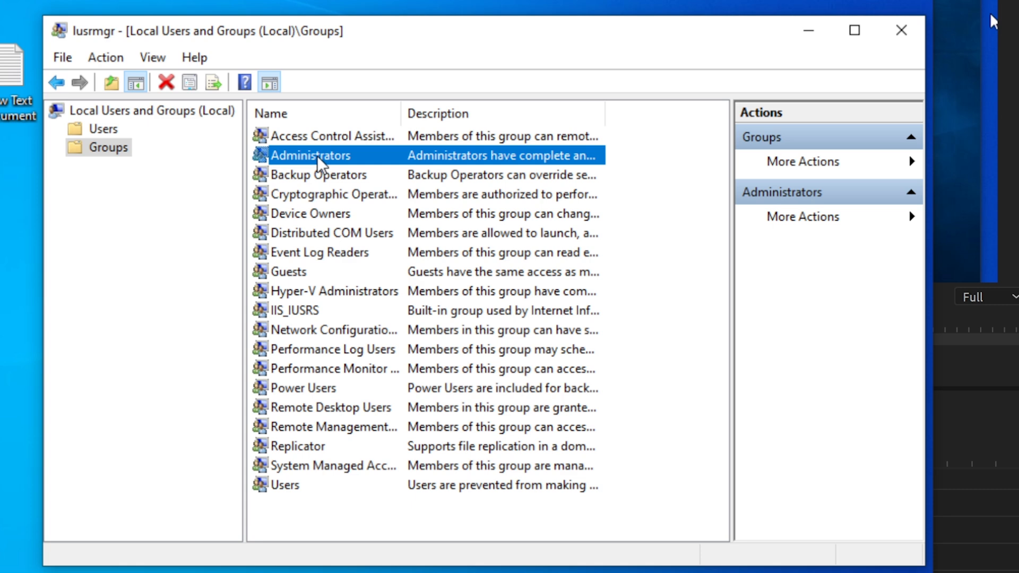
{"action": "double_click", "coordinate": [318, 157]}
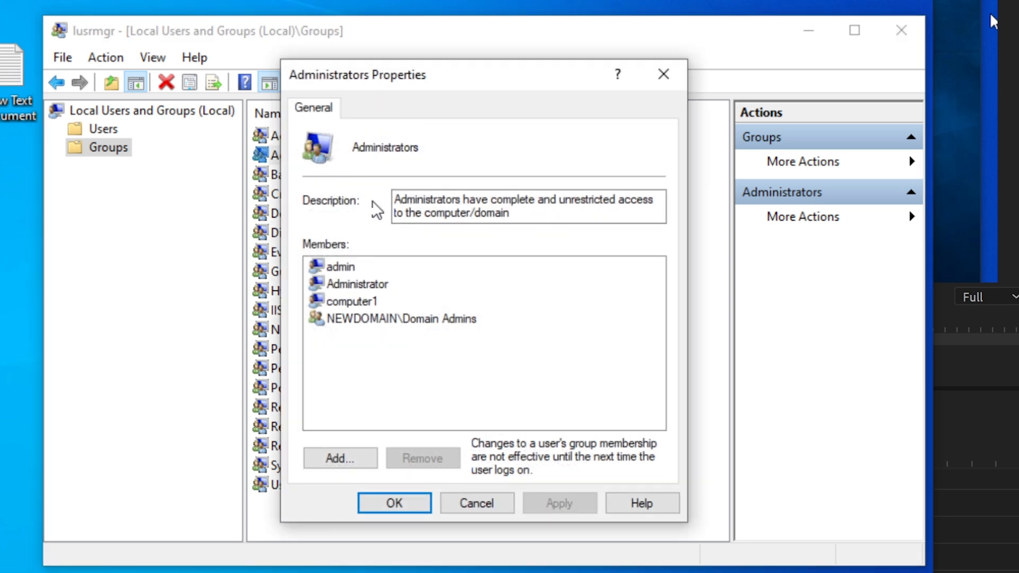
Add the domain user to the local Administrators members and save
{"action": "left_click", "coordinate": [346, 459]}
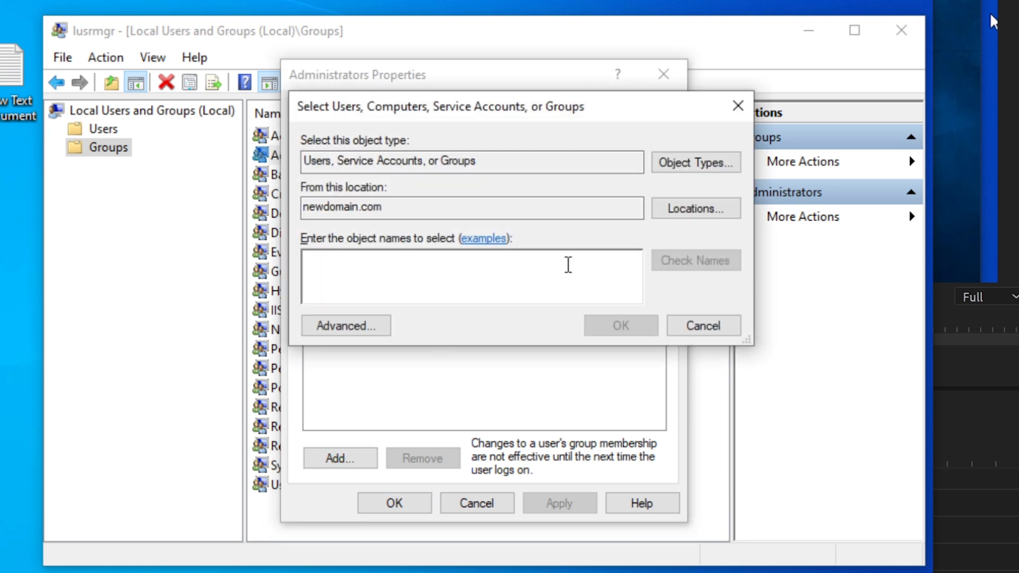
{"action": "type", "text": "cobuman"}
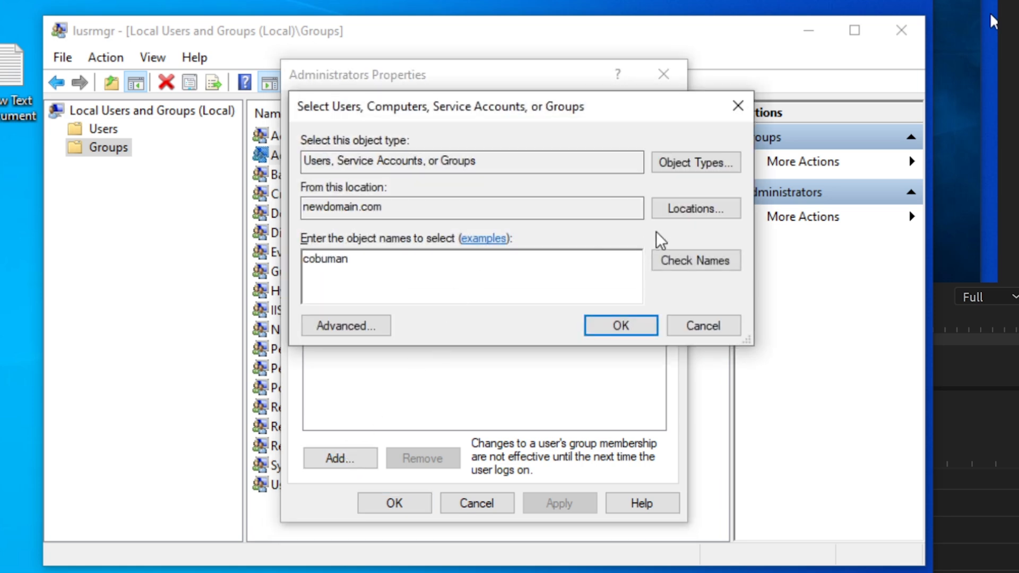
{"action": "left_click", "coordinate": [677, 262]}
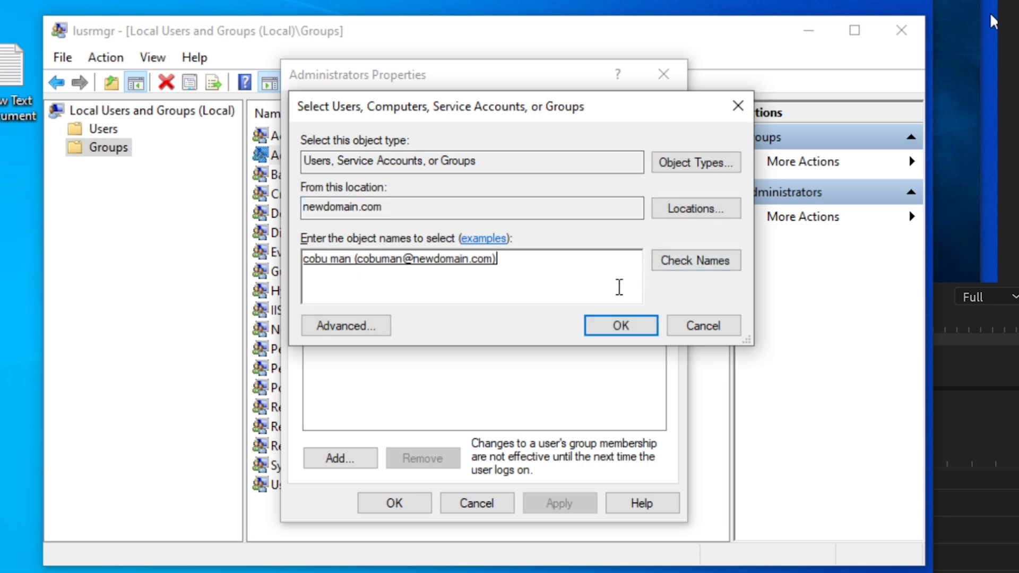
{"action": "left_click", "coordinate": [621, 326]}
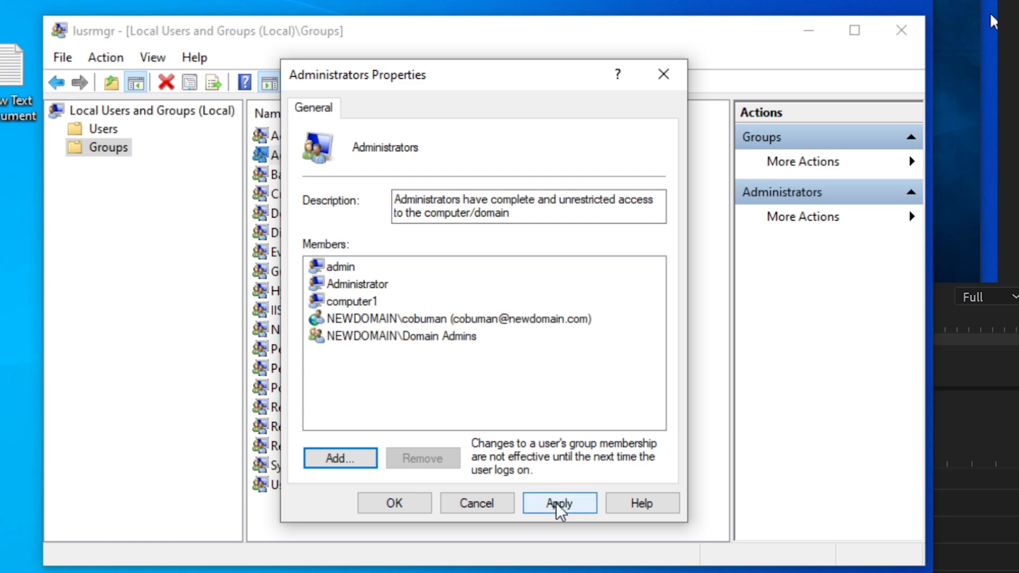
{"action": "left_click", "coordinate": [556, 505]}
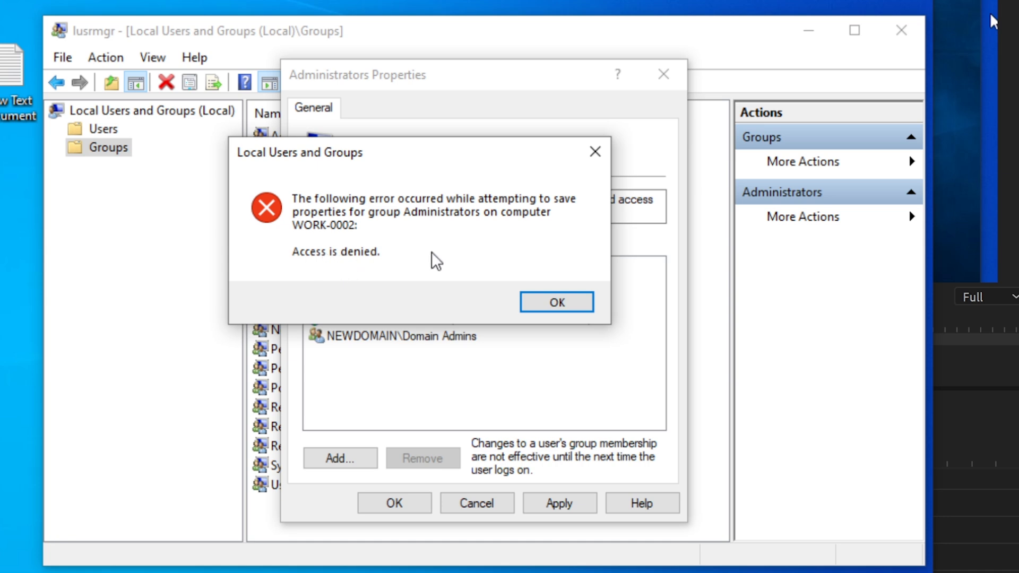
Dismiss the Access is denied error, cancel the change, and reopen Administrators
{"action": "left_click", "coordinate": [555, 304]}
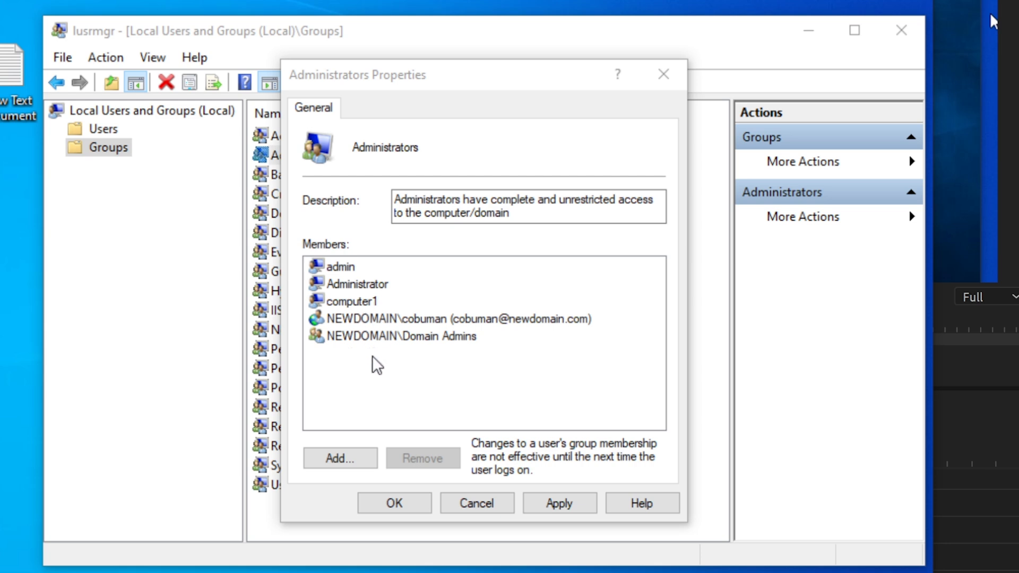
{"action": "left_click", "coordinate": [462, 507]}
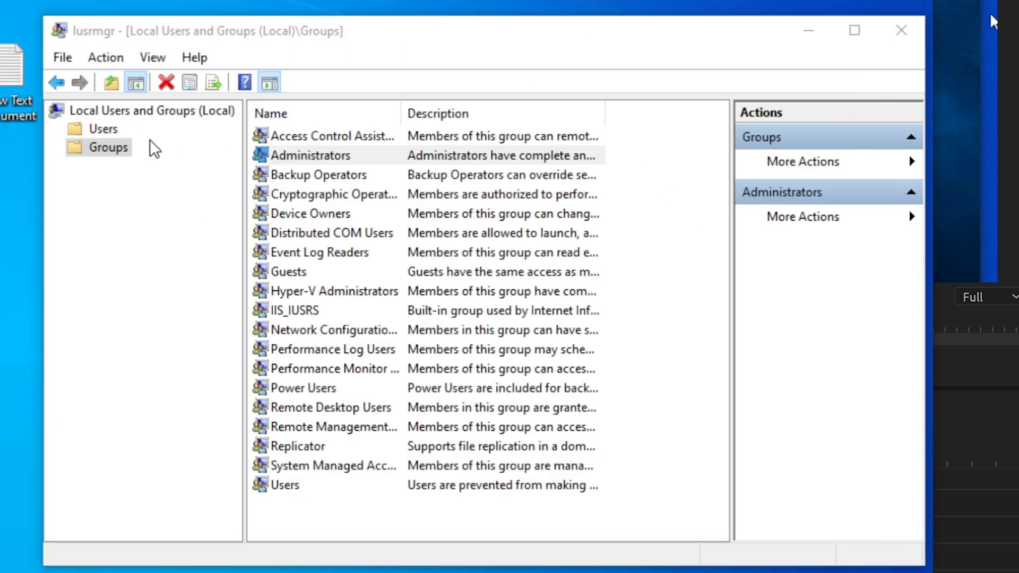
{"action": "left_click", "coordinate": [97, 151]}
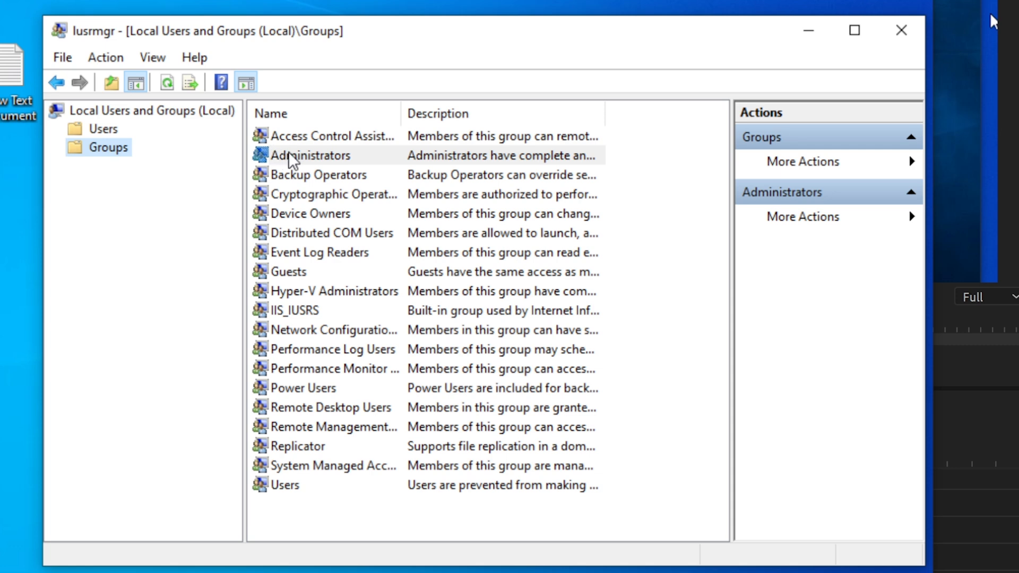
{"action": "double_click", "coordinate": [289, 156]}
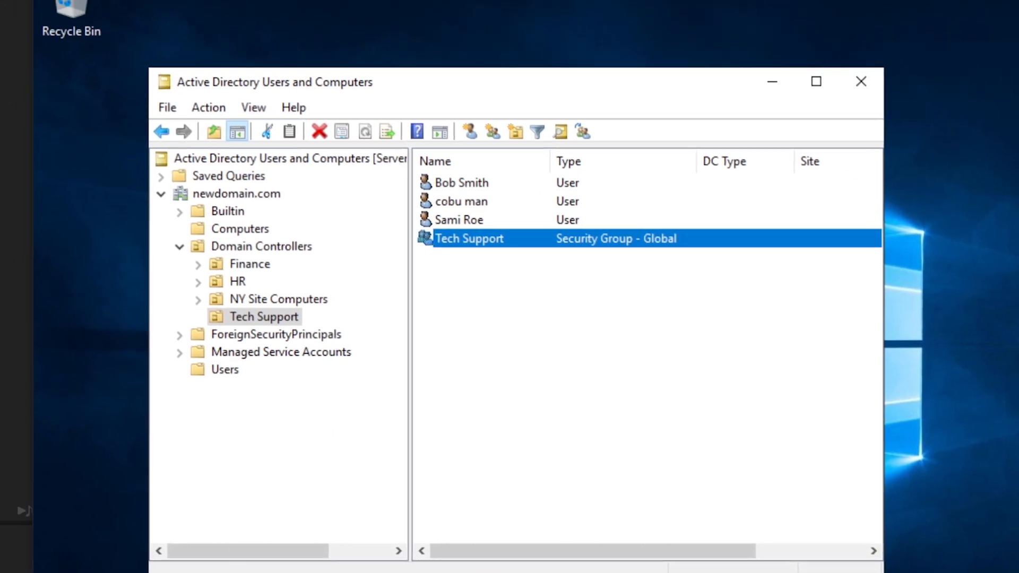
Search newdomain.com for computers matching 'work'
{"action": "left_click", "coordinate": [241, 196]}
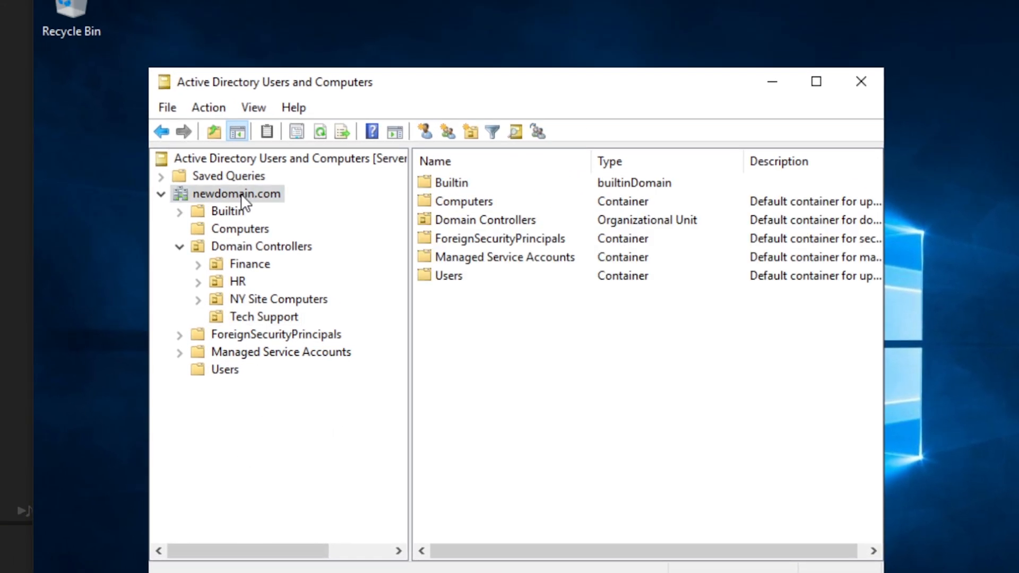
{"action": "right_click", "coordinate": [241, 195]}
{"action": "left_click", "coordinate": [334, 230]}
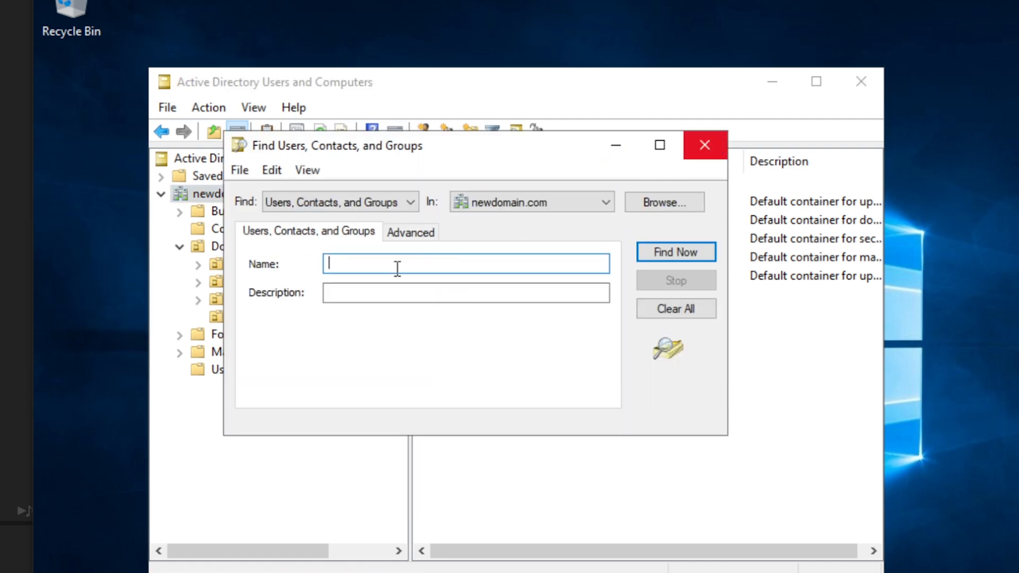
{"action": "left_click", "coordinate": [364, 199]}
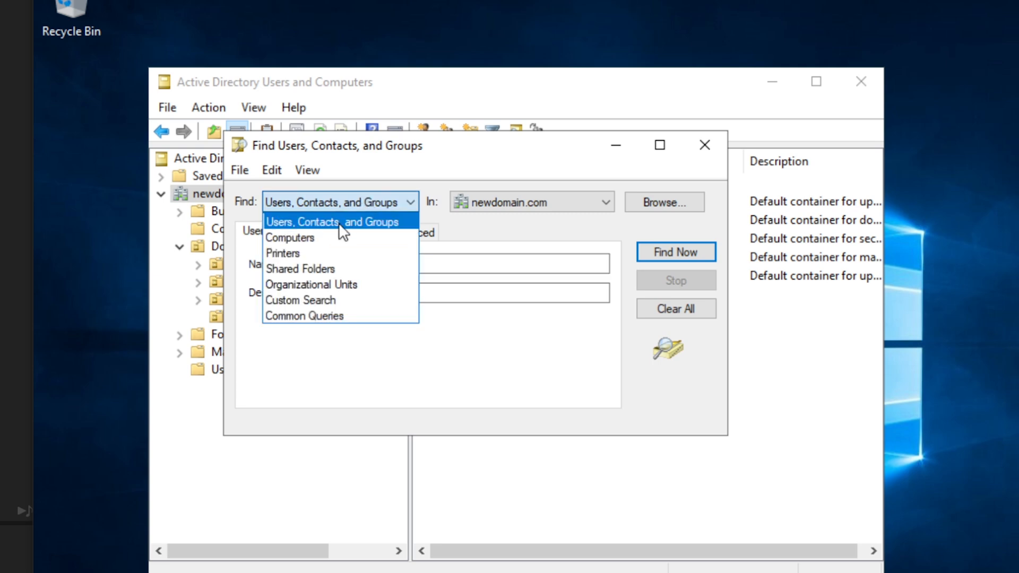
{"action": "left_click", "coordinate": [329, 236]}
{"action": "type", "text": "work"}
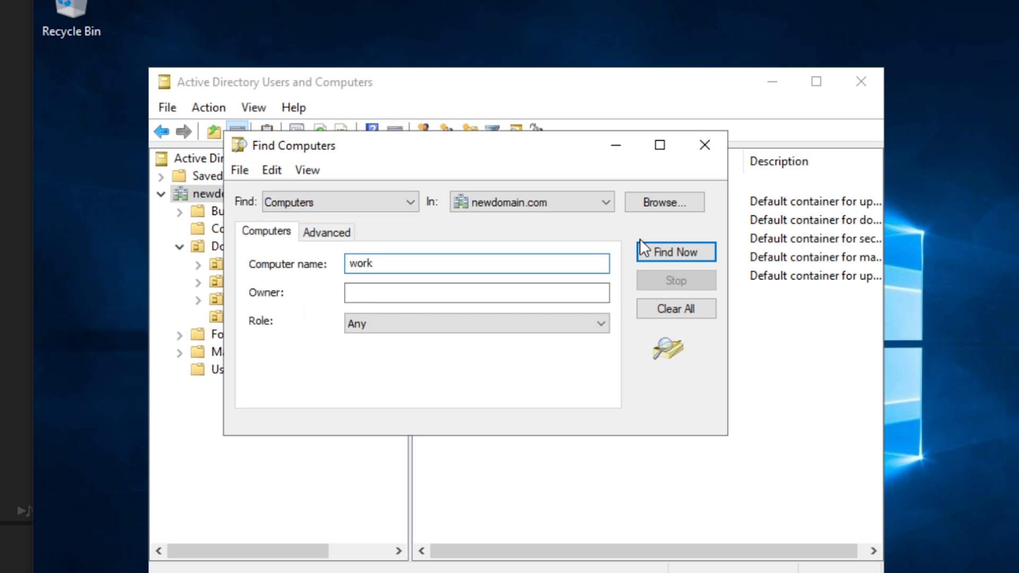
{"action": "left_click", "coordinate": [660, 252]}
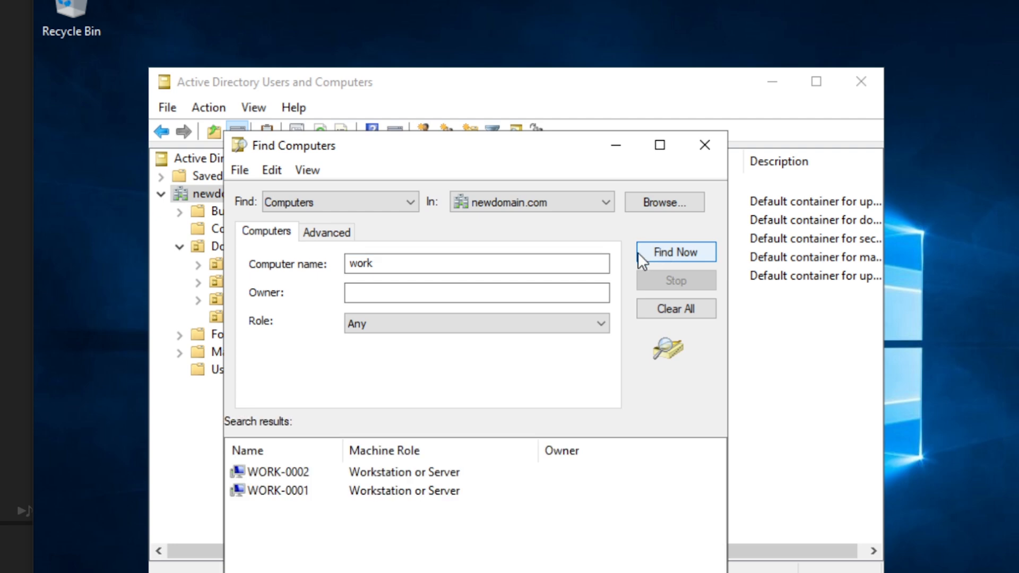
Open Computer Management for WORK-0002 and close the local Administrators properties
{"action": "left_click", "coordinate": [288, 477]}
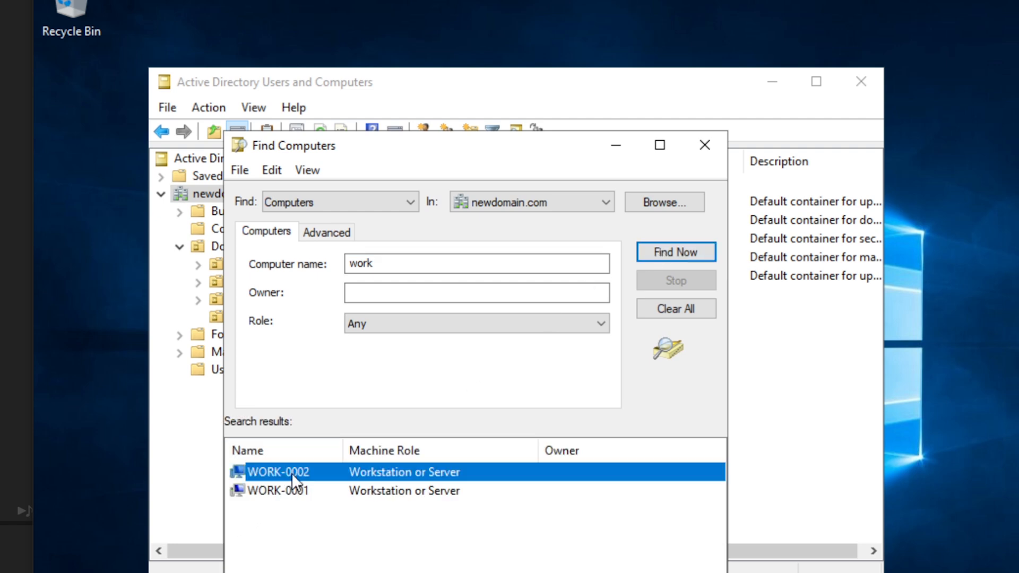
{"action": "right_click", "coordinate": [291, 473]}
{"action": "left_click", "coordinate": [347, 572]}
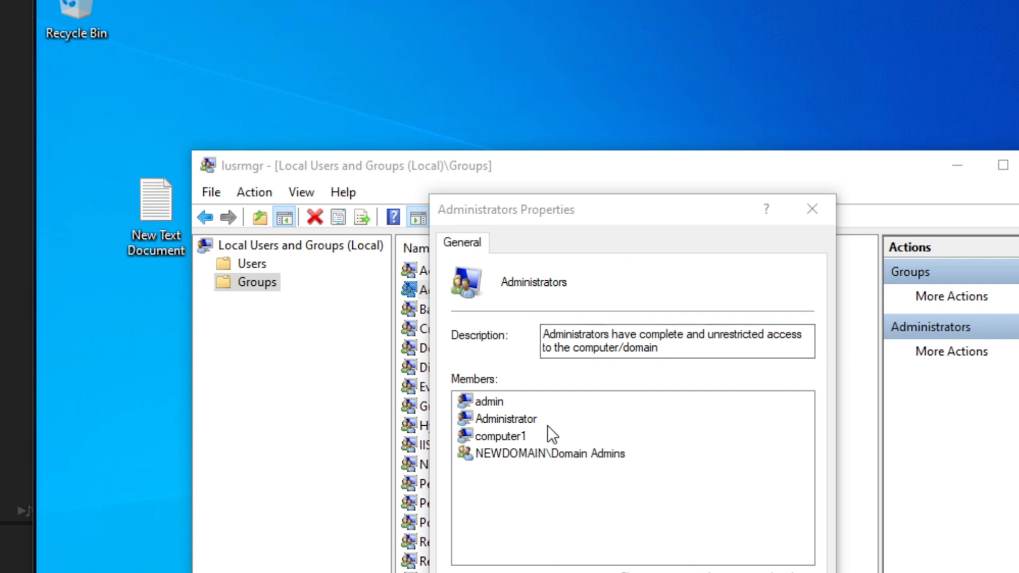
{"action": "left_click", "coordinate": [812, 209]}
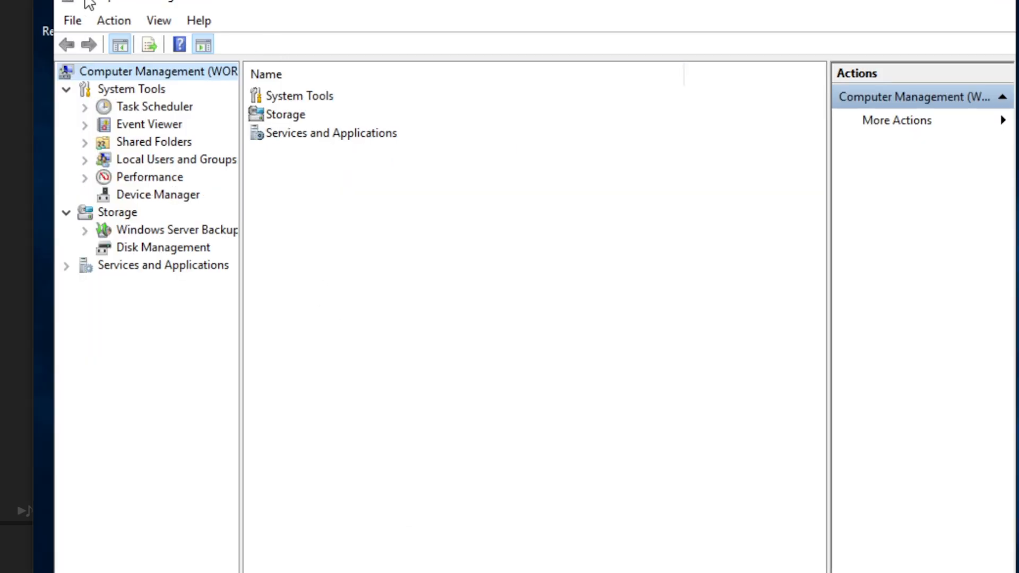
Open the Administrators group properties under WORK-0002's Local Users and Groups
{"action": "left_click_drag", "start_coordinate": [260, 1], "coordinate": [272, 5]}
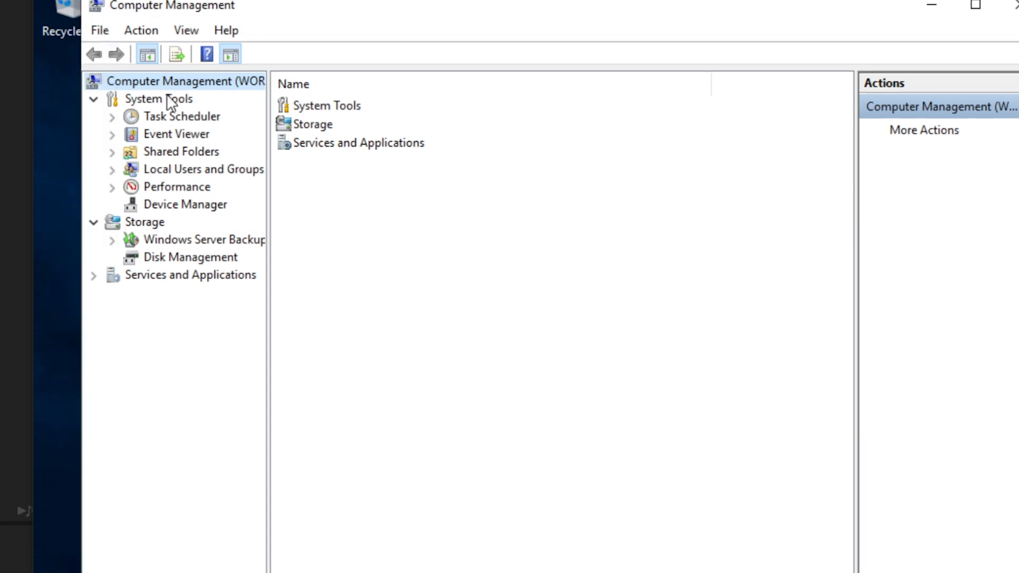
{"action": "left_click", "coordinate": [113, 171]}
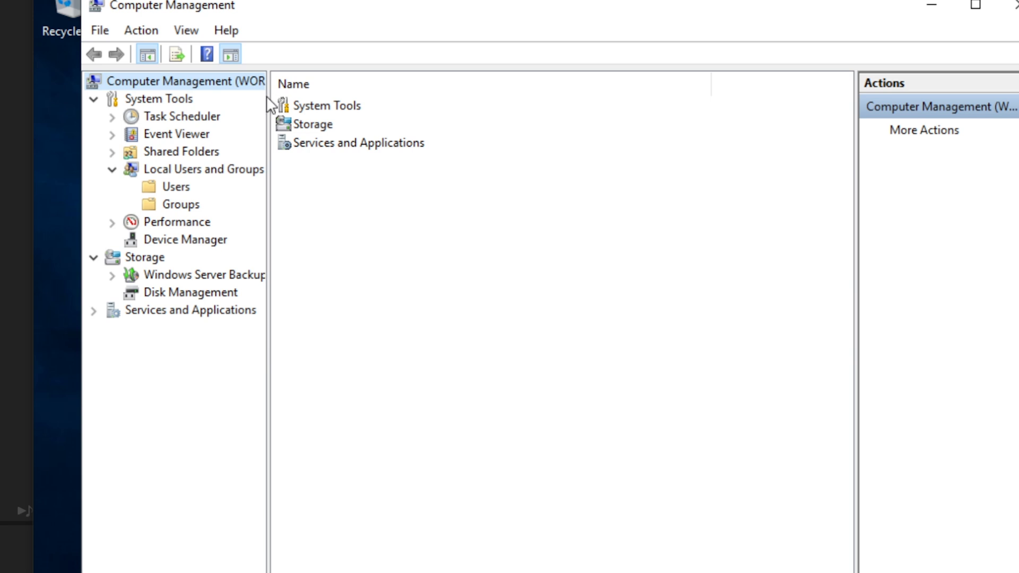
{"action": "left_click_drag", "start_coordinate": [269, 105], "coordinate": [451, 114]}
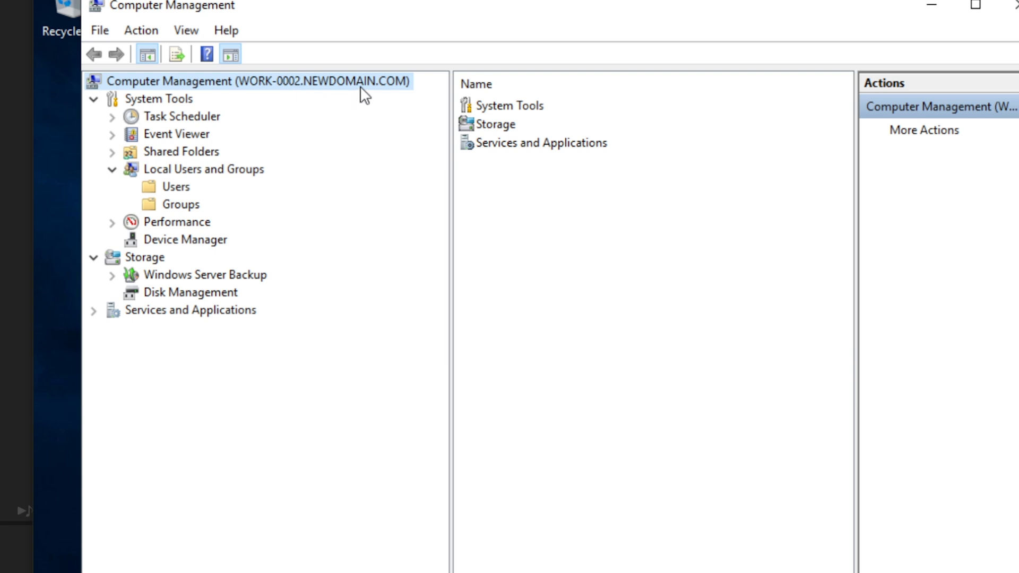
{"action": "left_click", "coordinate": [173, 210]}
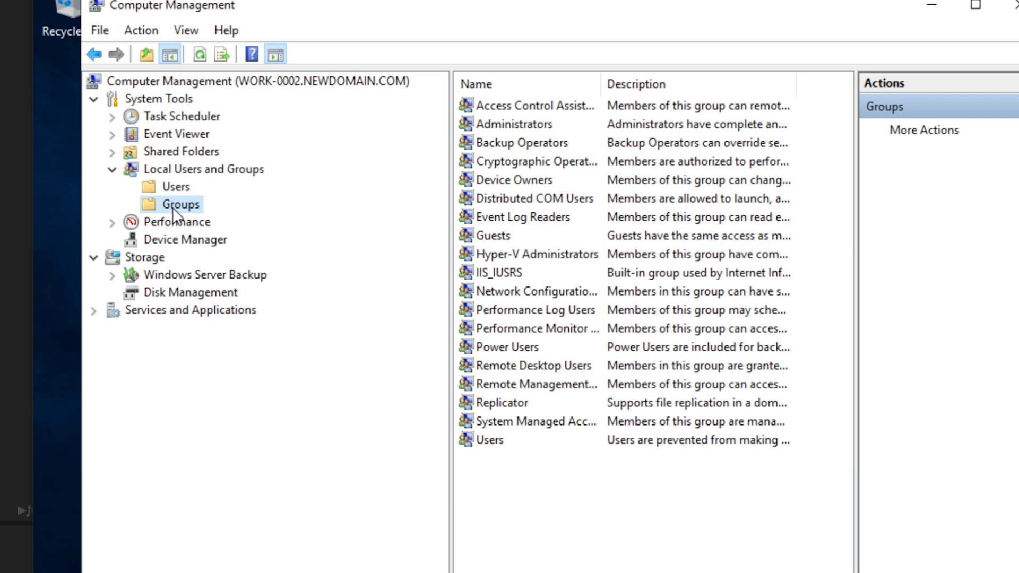
{"action": "left_click", "coordinate": [495, 126]}
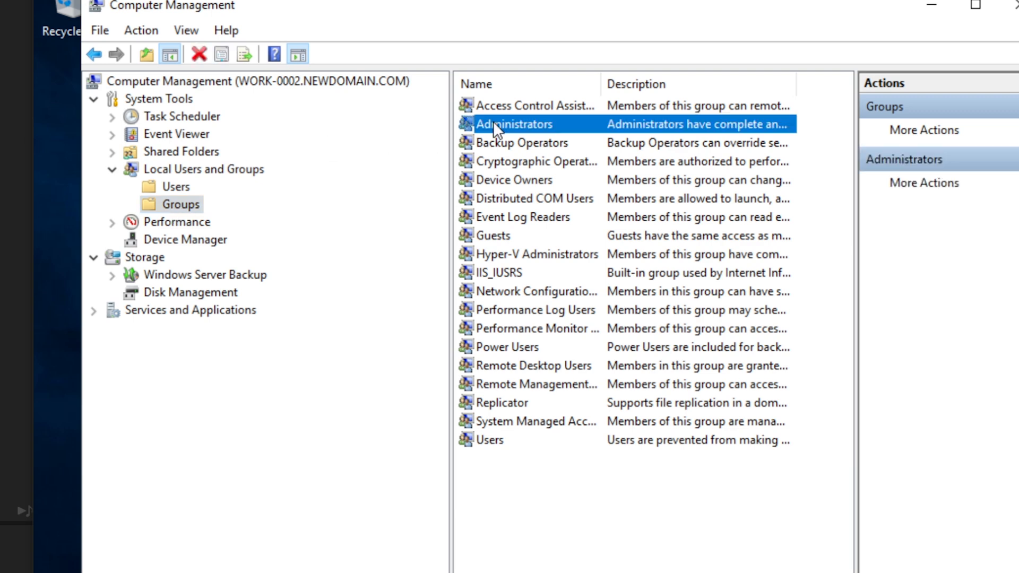
{"action": "double_click", "coordinate": [493, 123]}
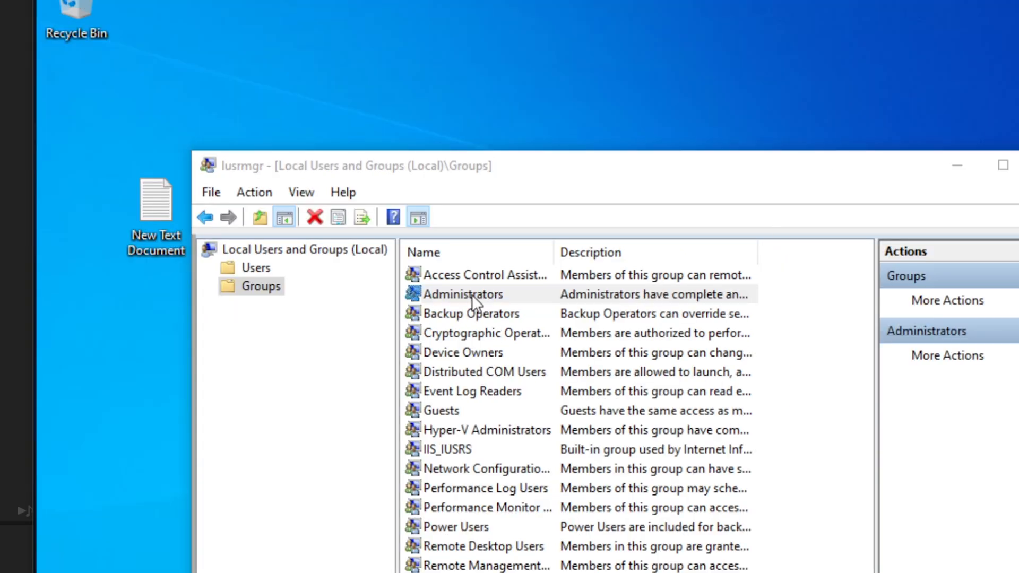
{"action": "double_click", "coordinate": [473, 295]}
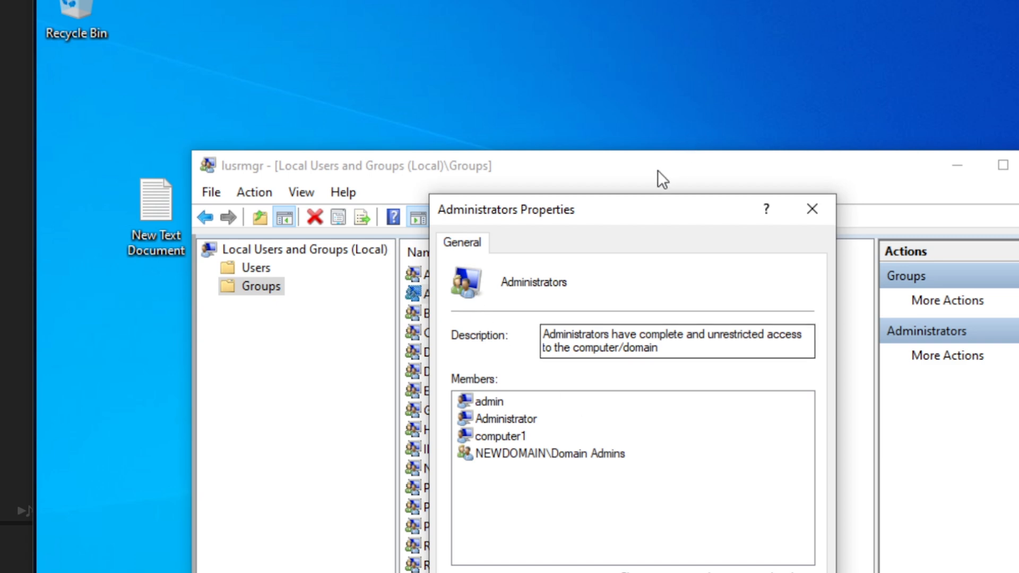
{"action": "left_click_drag", "start_coordinate": [609, 204], "coordinate": [551, 66]}
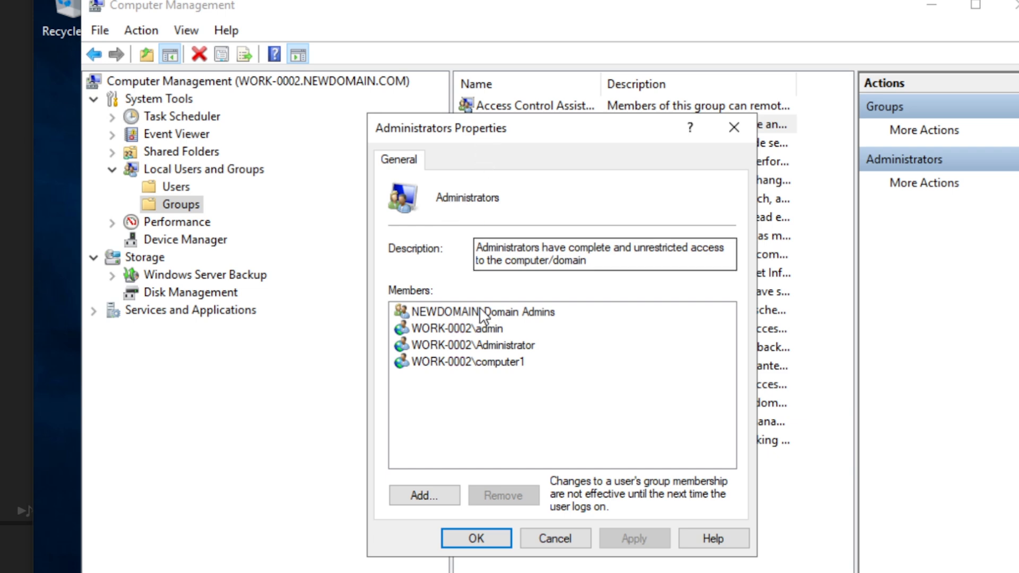
Start adding a member, resolve the domain user, then delete that entry
{"action": "left_click", "coordinate": [428, 495]}
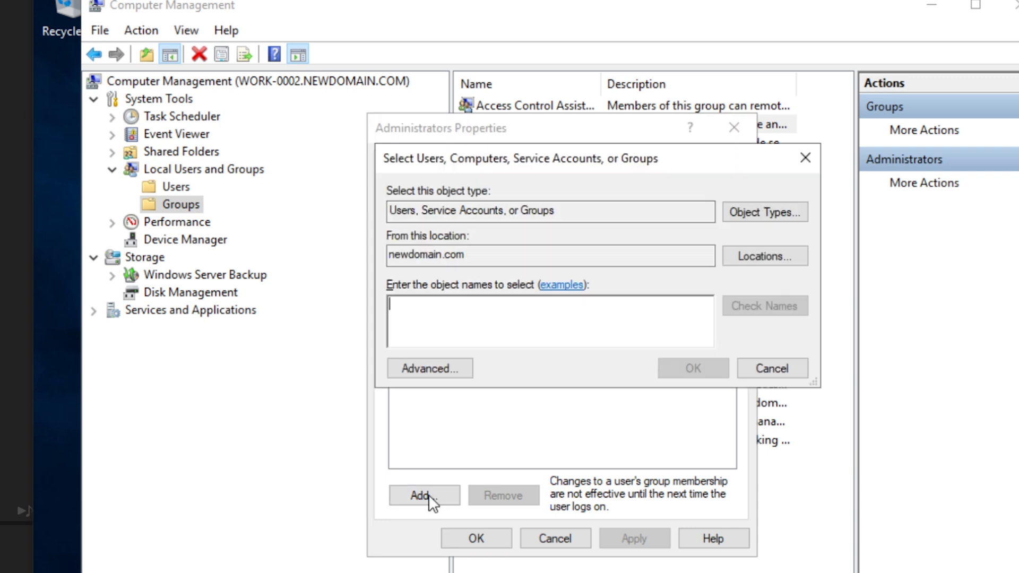
{"action": "left_click_drag", "start_coordinate": [610, 159], "coordinate": [588, 243]}
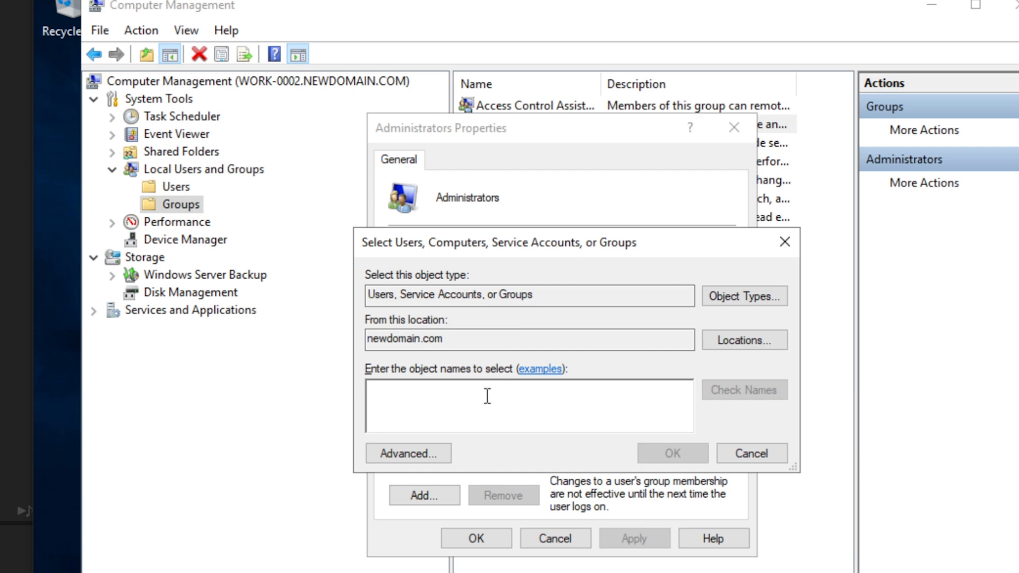
{"action": "type", "text": "cobuman"}
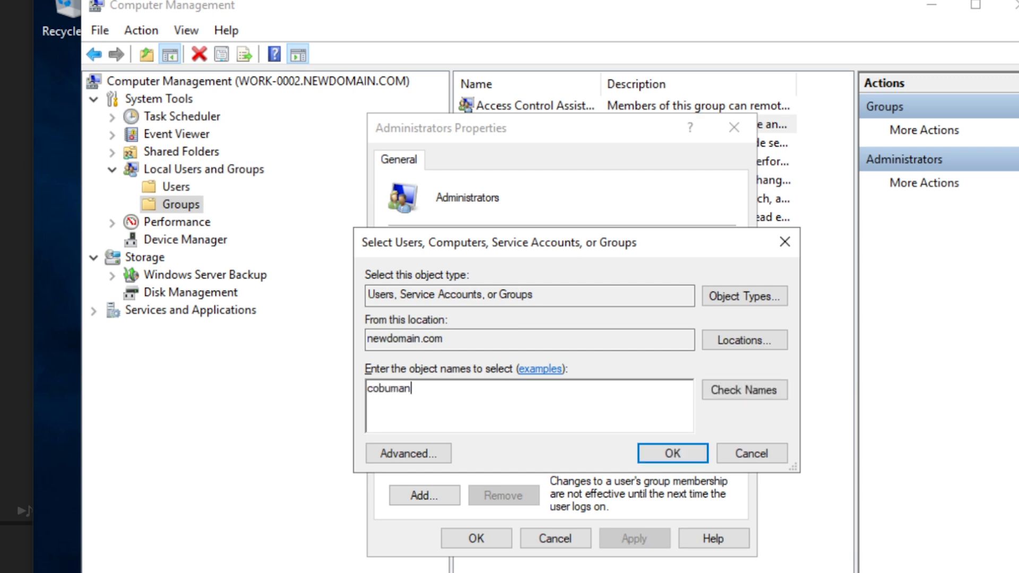
{"action": "left_click", "coordinate": [715, 389]}
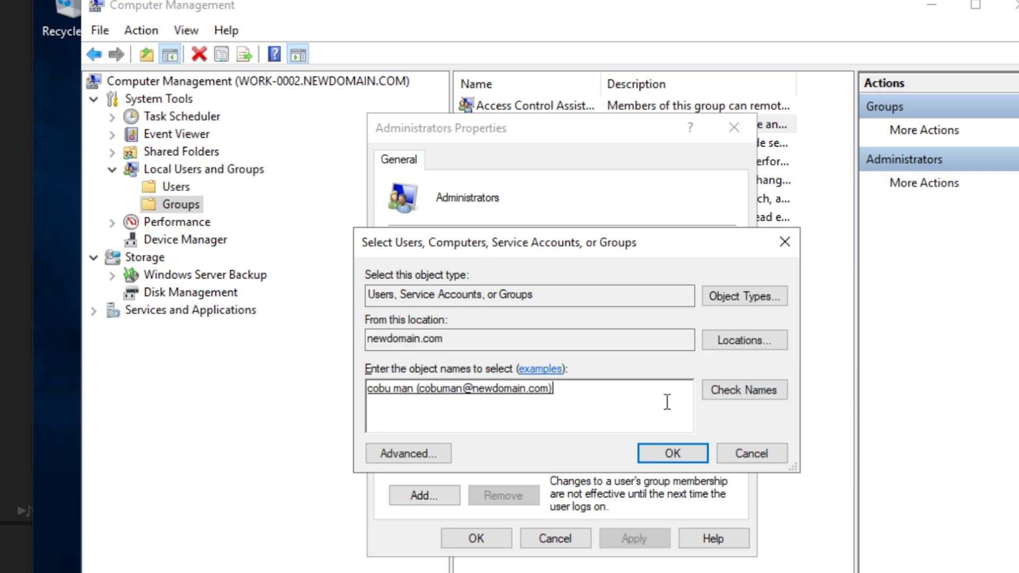
{"action": "left_click_drag", "start_coordinate": [612, 393], "coordinate": [333, 383]}
{"action": "key", "text": "BackSpace"}
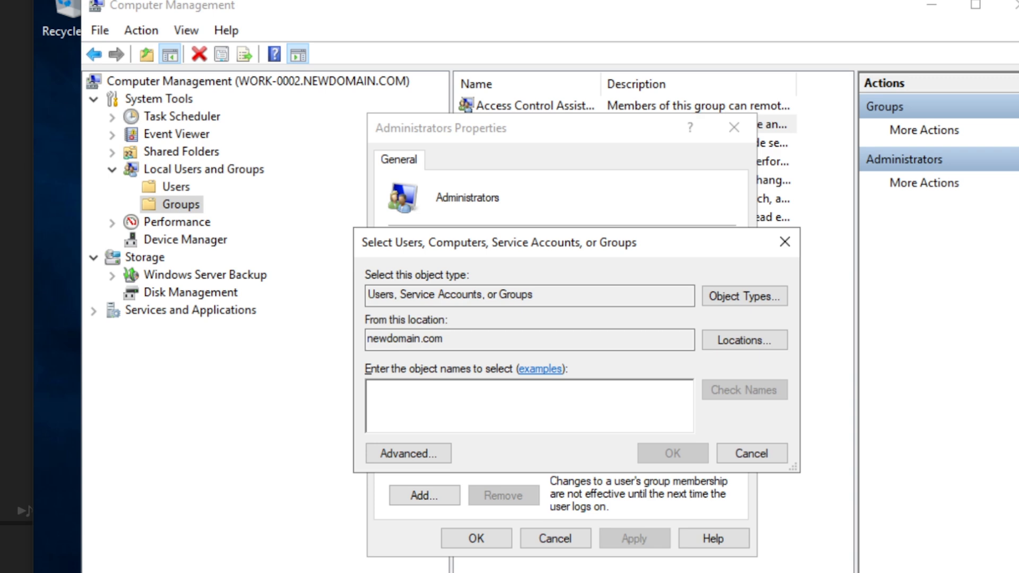
Add NEWDOMAIN\Tech Support to WORK-0002's Administrators group, apply, and close
{"action": "type", "text": "tech support"}
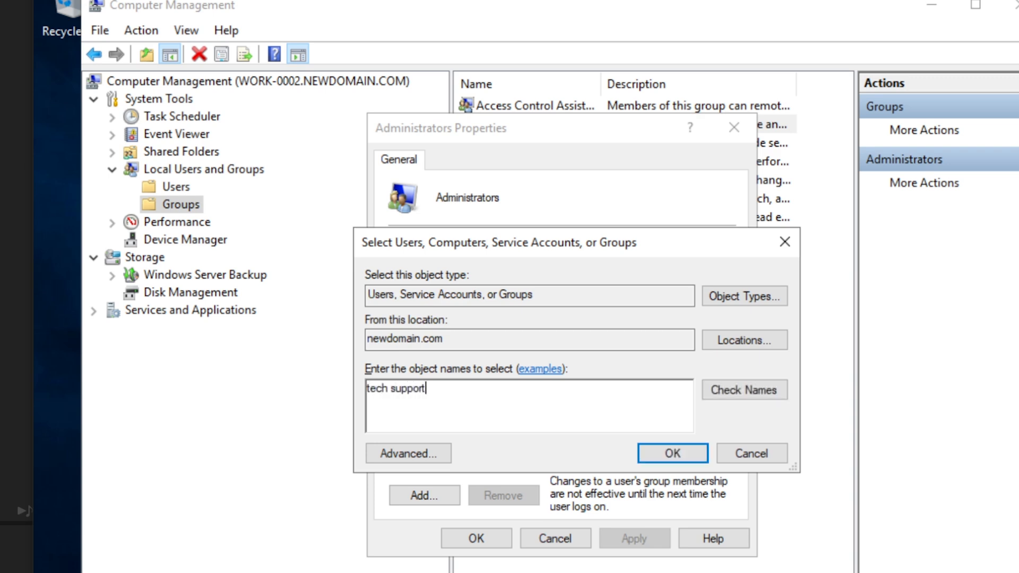
{"action": "left_click", "coordinate": [720, 392]}
{"action": "left_click", "coordinate": [661, 453]}
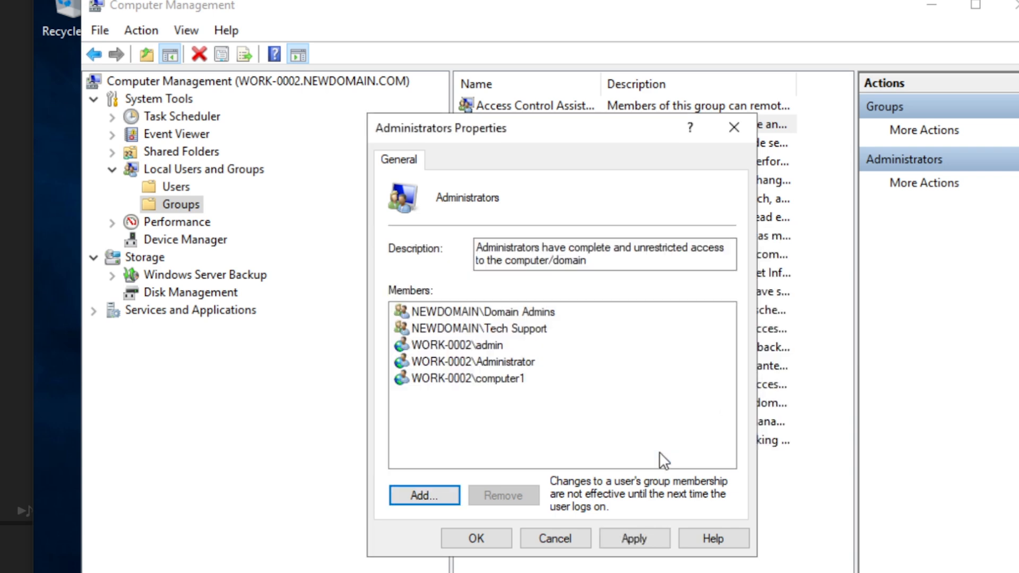
{"action": "left_click", "coordinate": [471, 326]}
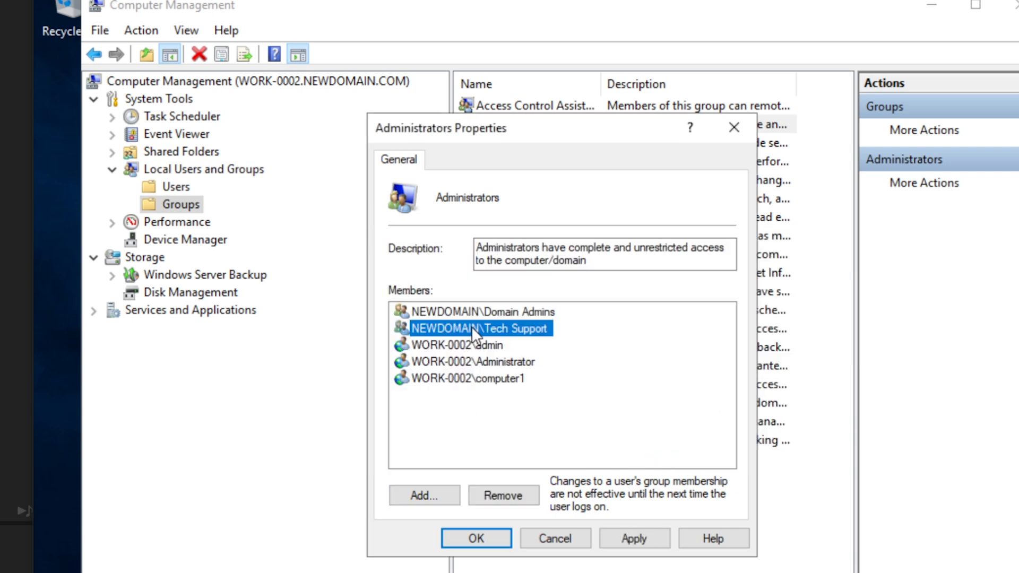
{"action": "left_click", "coordinate": [638, 537]}
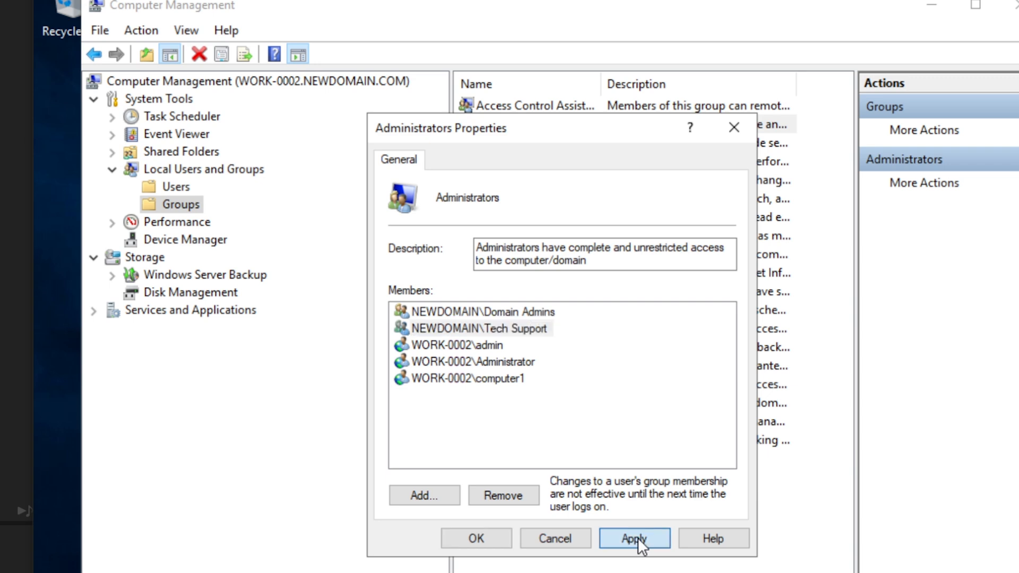
{"action": "left_click", "coordinate": [476, 538]}
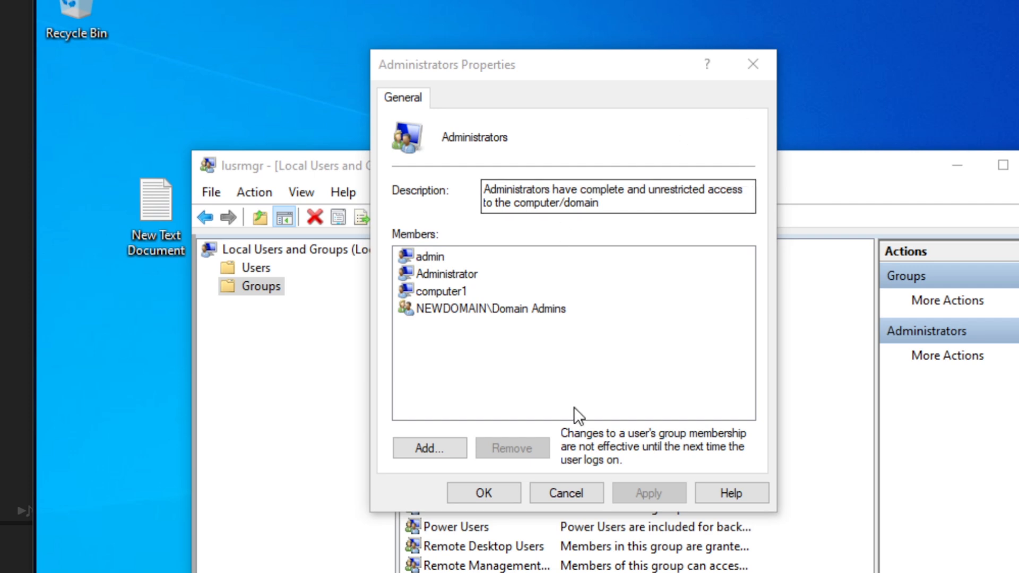
Reopen the local Administrators group and select its NEWDOMAIN\Tech Support member
{"action": "left_click", "coordinate": [584, 490]}
{"action": "double_click", "coordinate": [480, 291]}
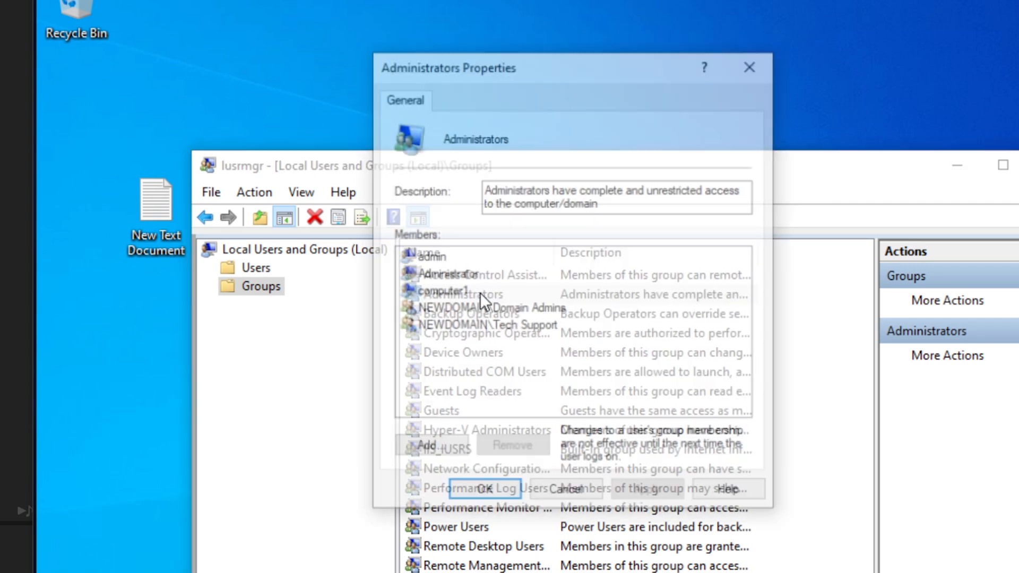
{"action": "left_click", "coordinate": [505, 319]}
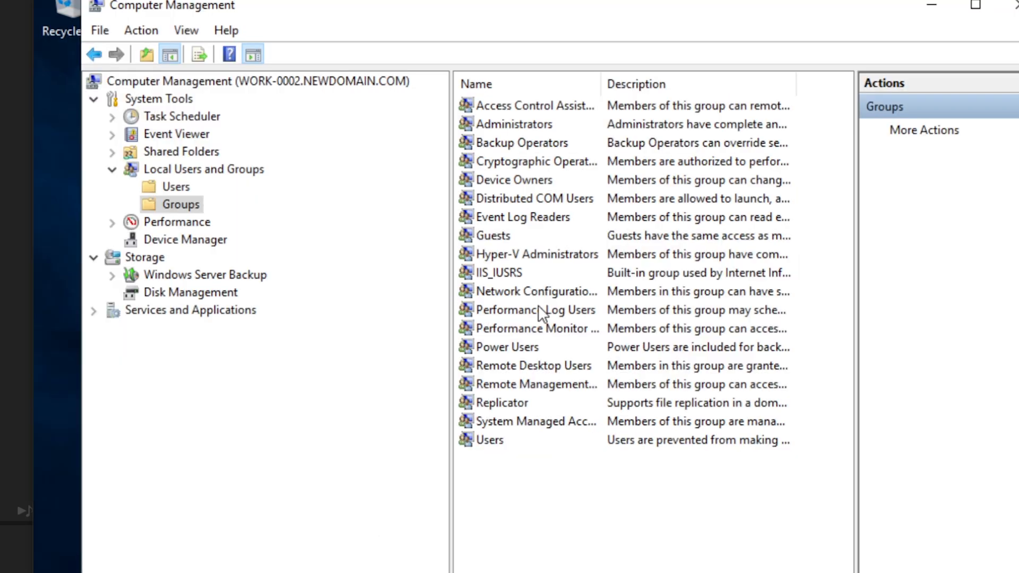
Minimize Computer Management, close Find Computers, and open the Tech Support group's properties
{"action": "left_click", "coordinate": [933, 6]}
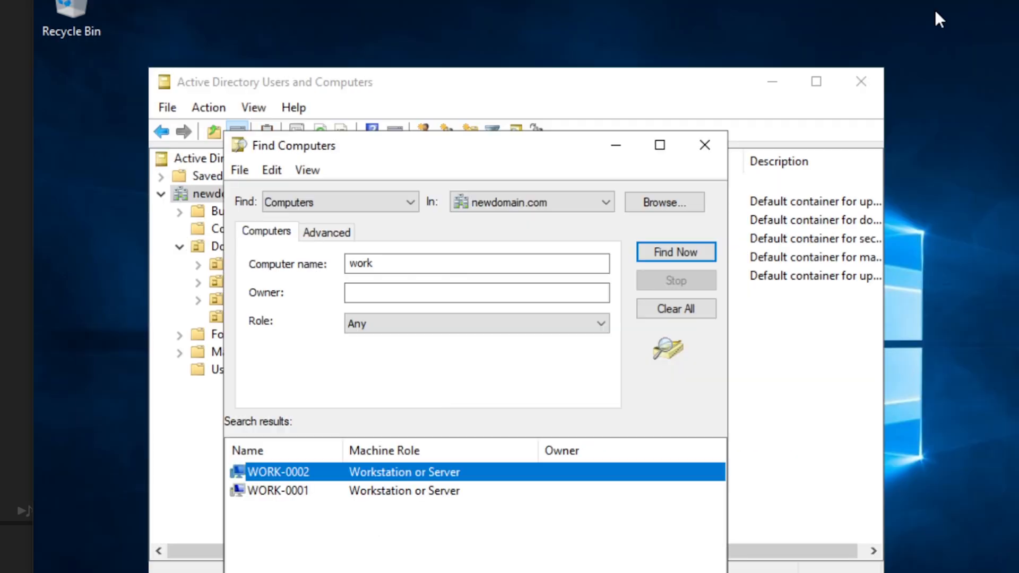
{"action": "left_click", "coordinate": [712, 144]}
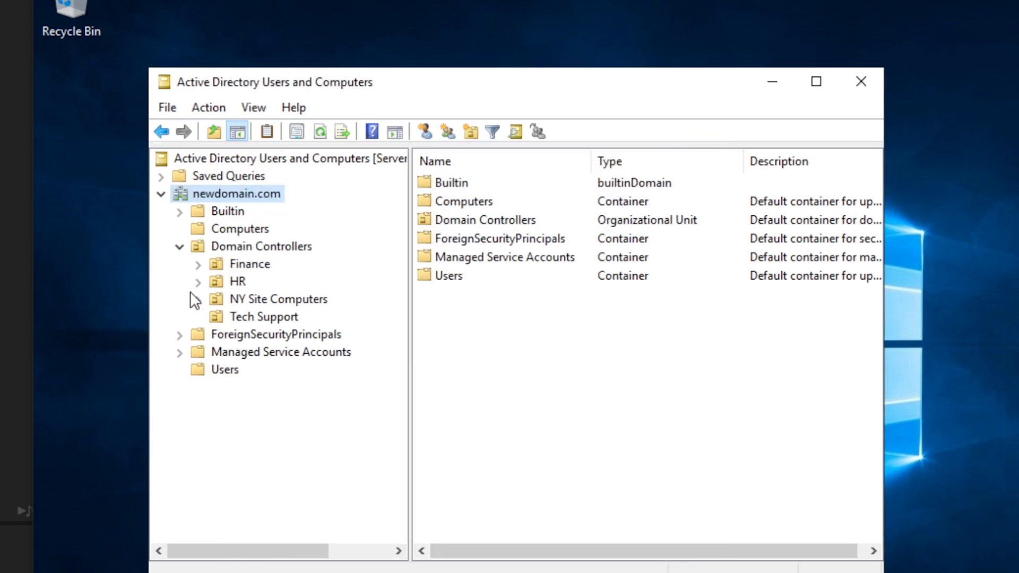
{"action": "left_click", "coordinate": [262, 316]}
{"action": "left_click", "coordinate": [470, 240]}
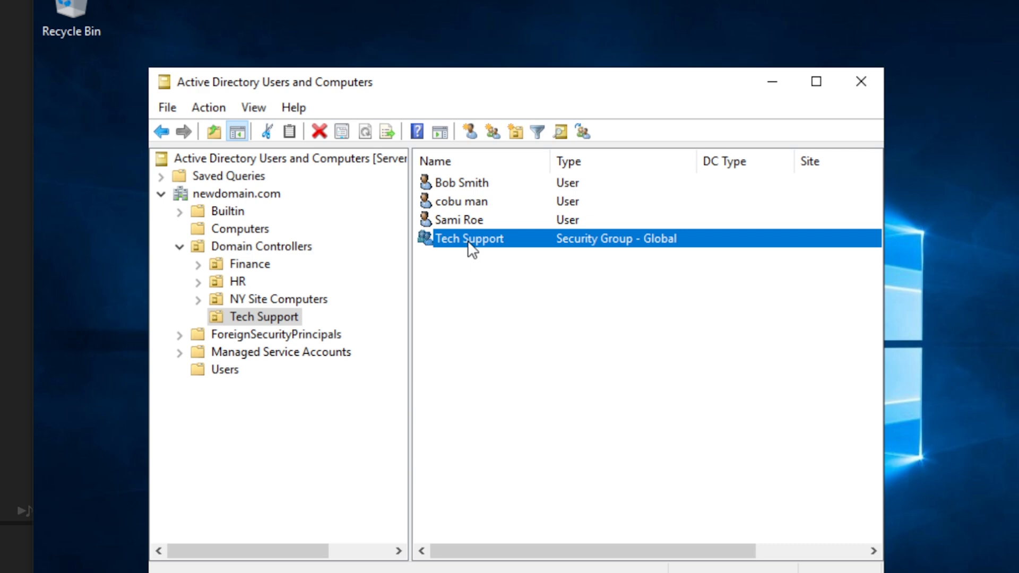
{"action": "double_click", "coordinate": [467, 240]}
Review the Tech Support group's members, then close its properties
{"action": "left_click", "coordinate": [414, 162]}
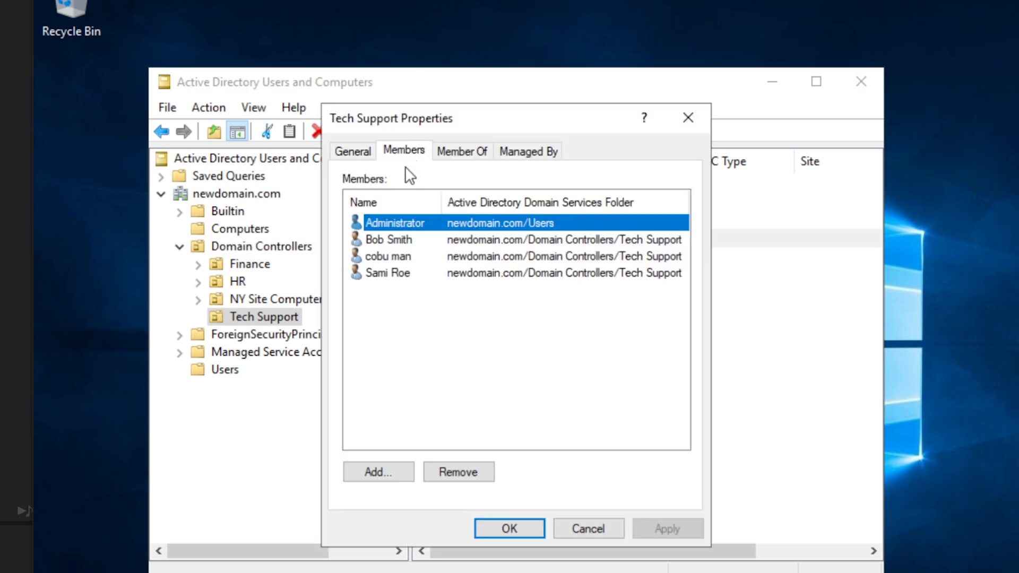
{"action": "left_click", "coordinate": [393, 241]}
{"action": "left_click", "coordinate": [398, 256]}
{"action": "left_click", "coordinate": [393, 277]}
{"action": "left_click", "coordinate": [393, 258]}
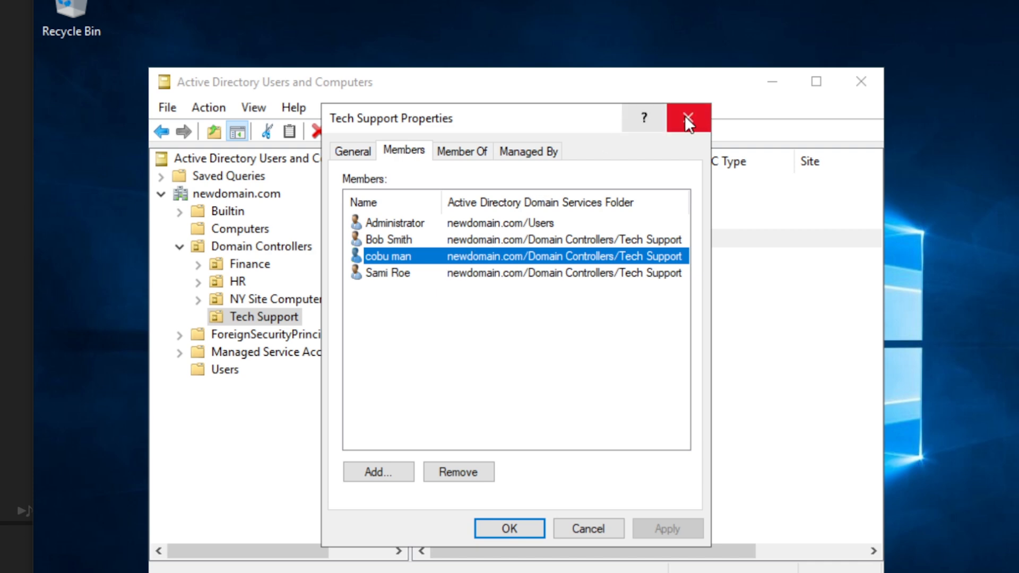
{"action": "left_click", "coordinate": [398, 399]}
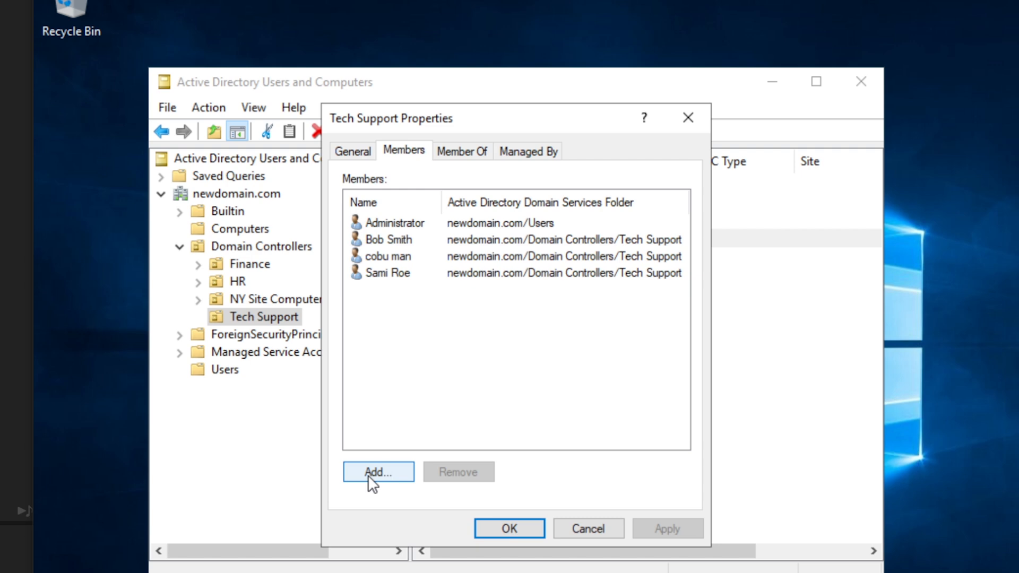
{"action": "left_click", "coordinate": [683, 118]}
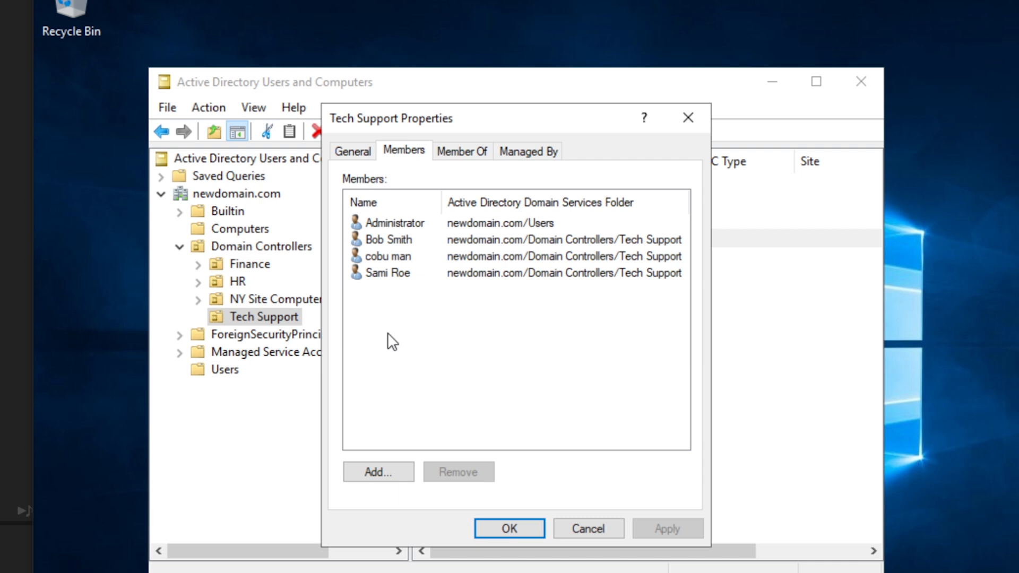
{"action": "left_click", "coordinate": [702, 117]}
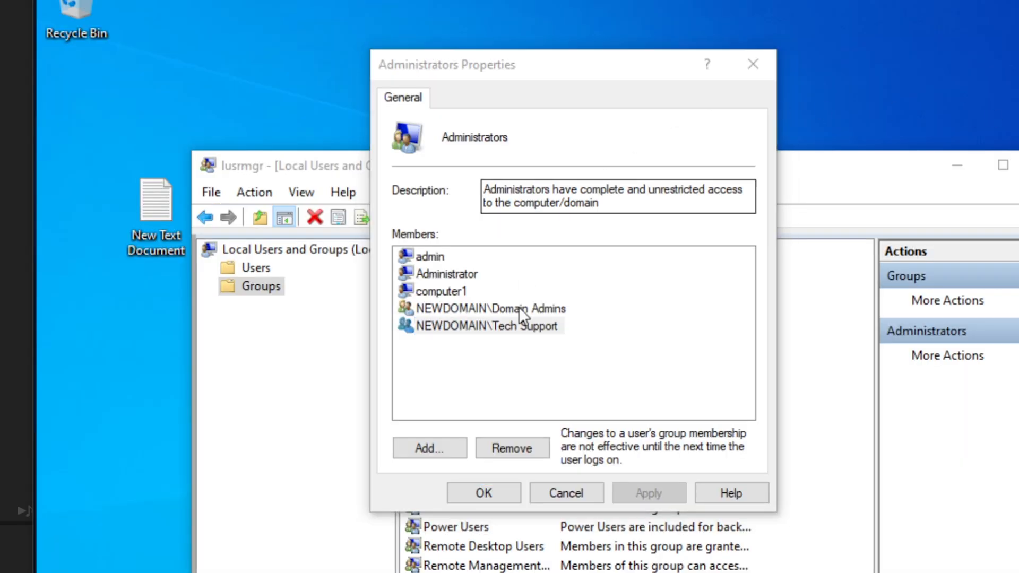
Verify NEWDOMAIN\Tech Support is an Administrators member, then close the properties and Local Users and Groups
{"action": "left_click", "coordinate": [495, 325]}
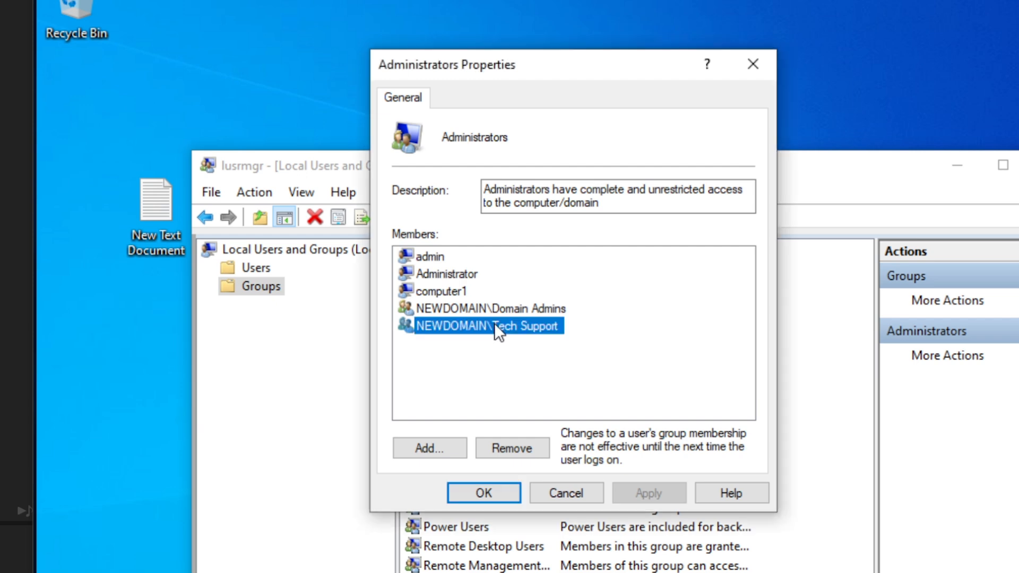
{"action": "left_click_drag", "start_coordinate": [574, 68], "coordinate": [611, 236]}
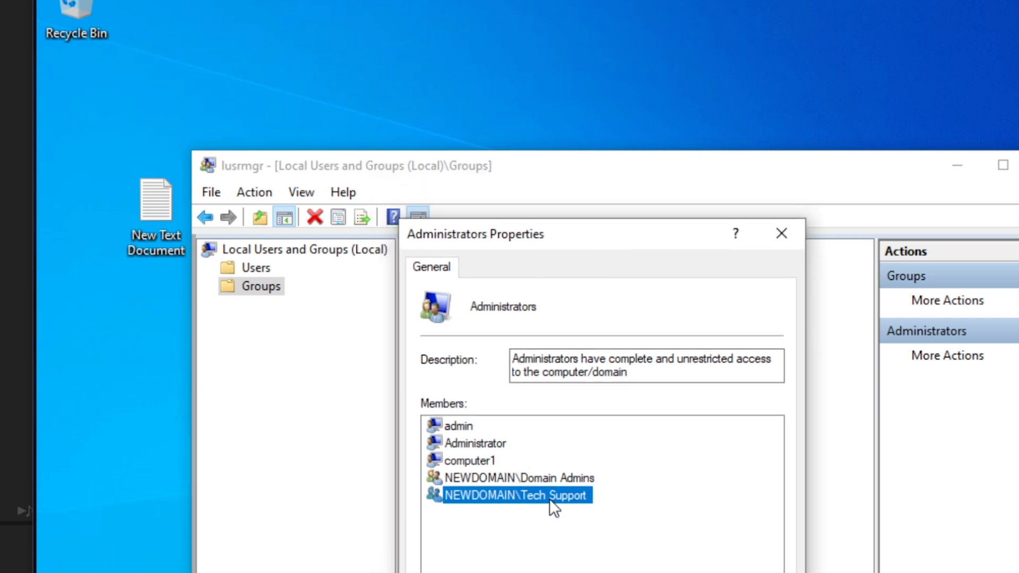
{"action": "left_click_drag", "start_coordinate": [541, 306], "coordinate": [470, 307]}
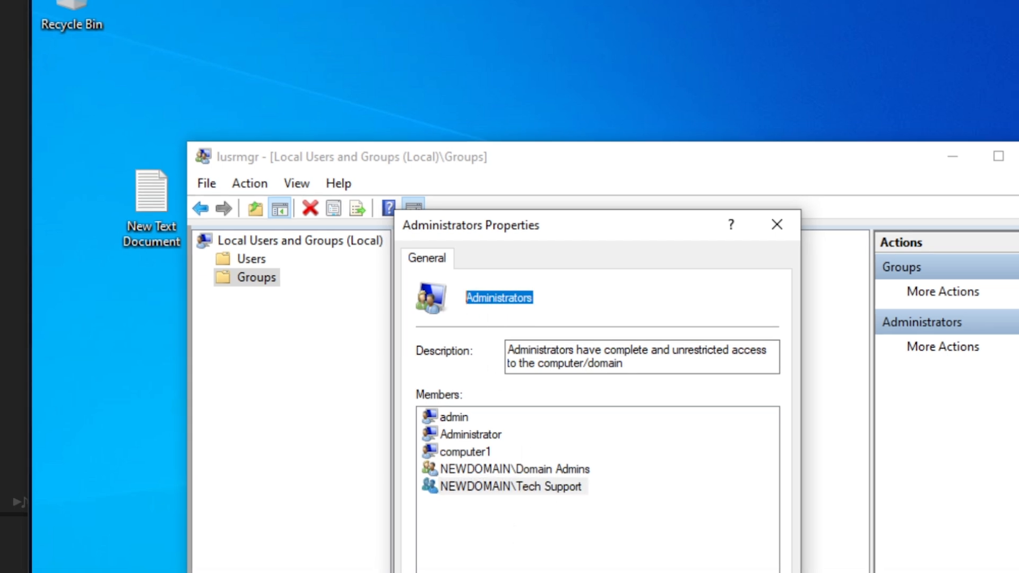
{"action": "left_click", "coordinate": [511, 572]}
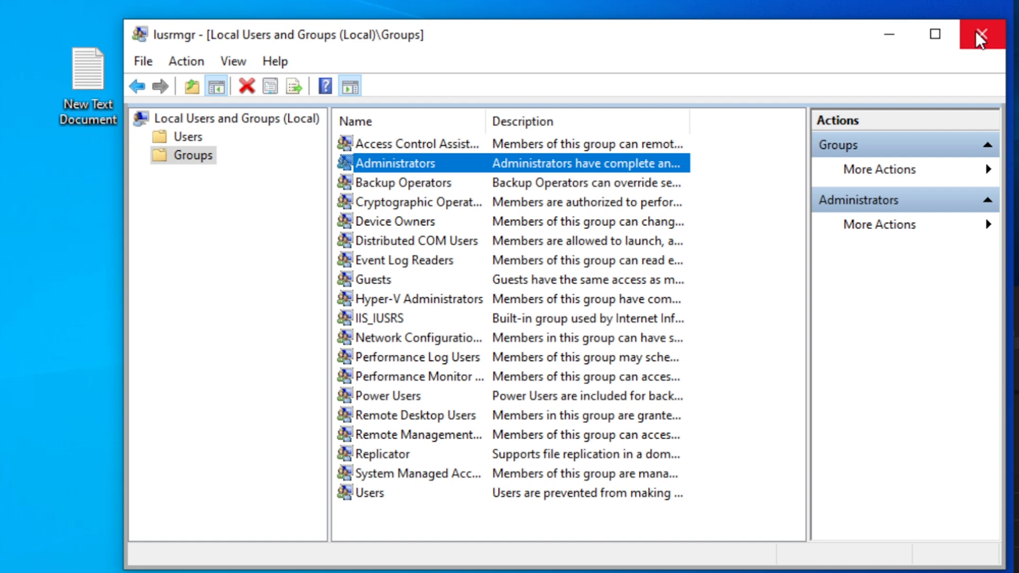
{"action": "left_click", "coordinate": [976, 33]}
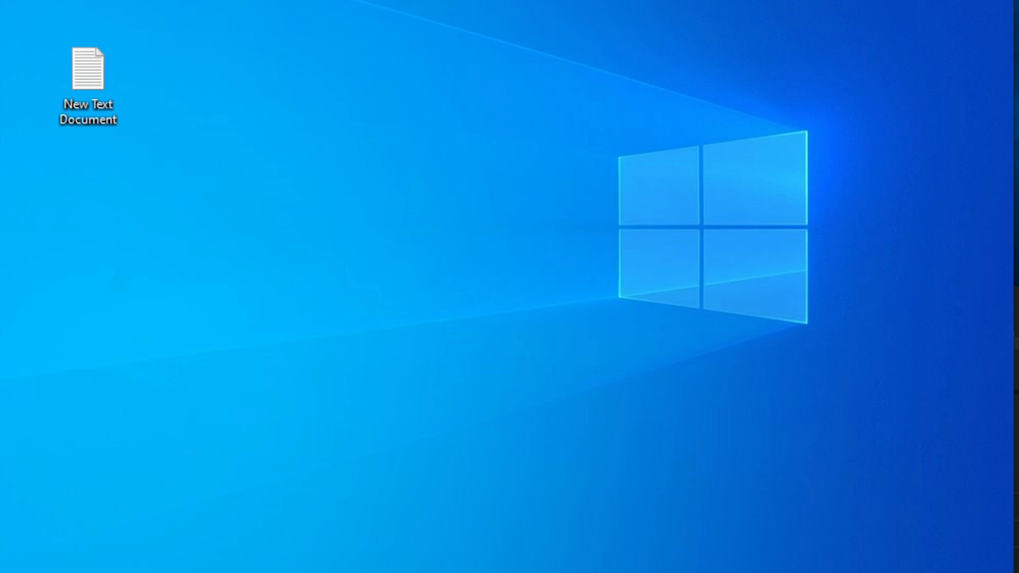
Sign out of the current Windows session from the Start menu's account options
{"action": "key", "text": "super+s"}
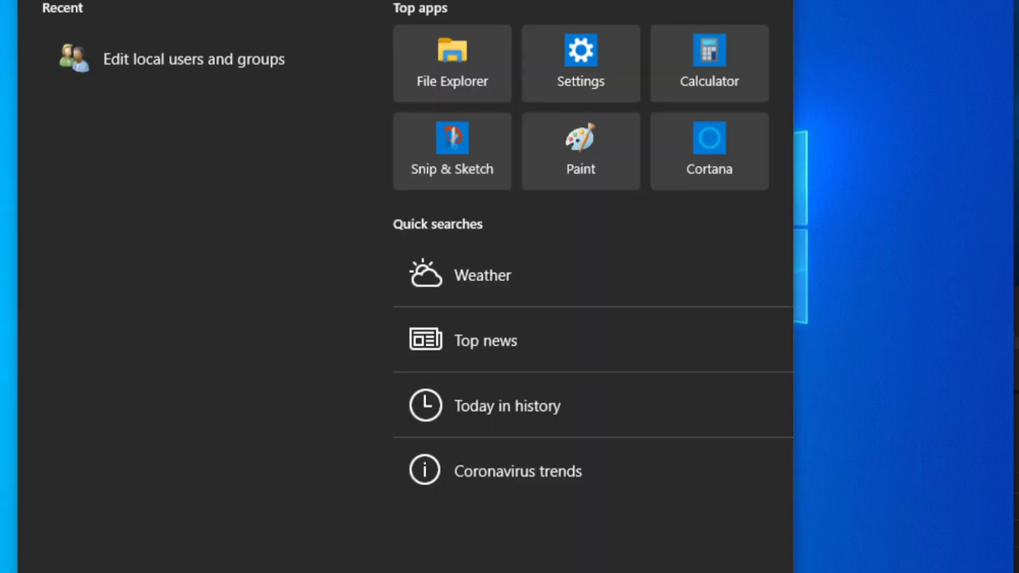
{"action": "key", "text": "super"}
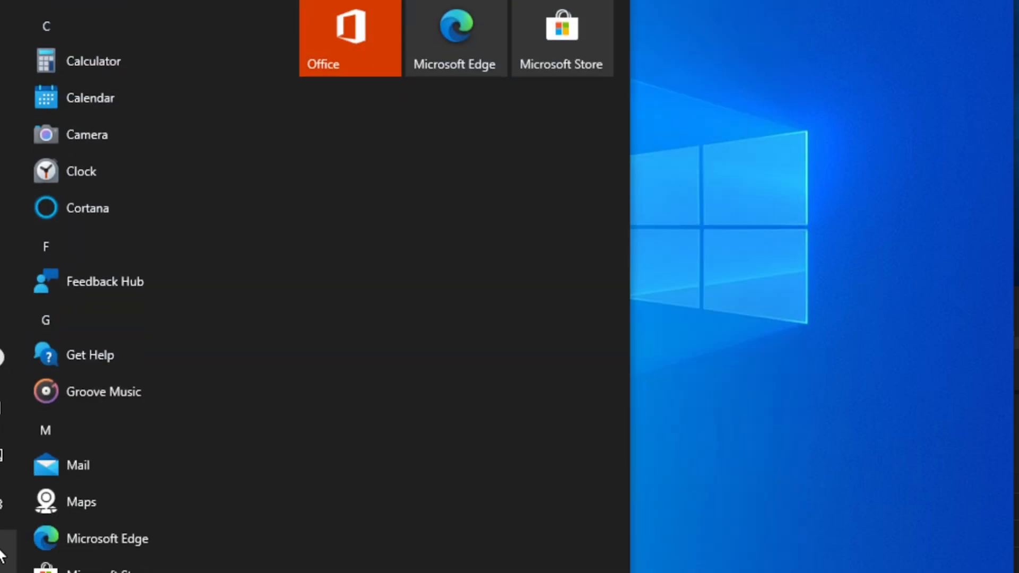
{"action": "mouse_move", "coordinate": [5, 320]}
{"action": "left_click", "coordinate": [12, 342]}
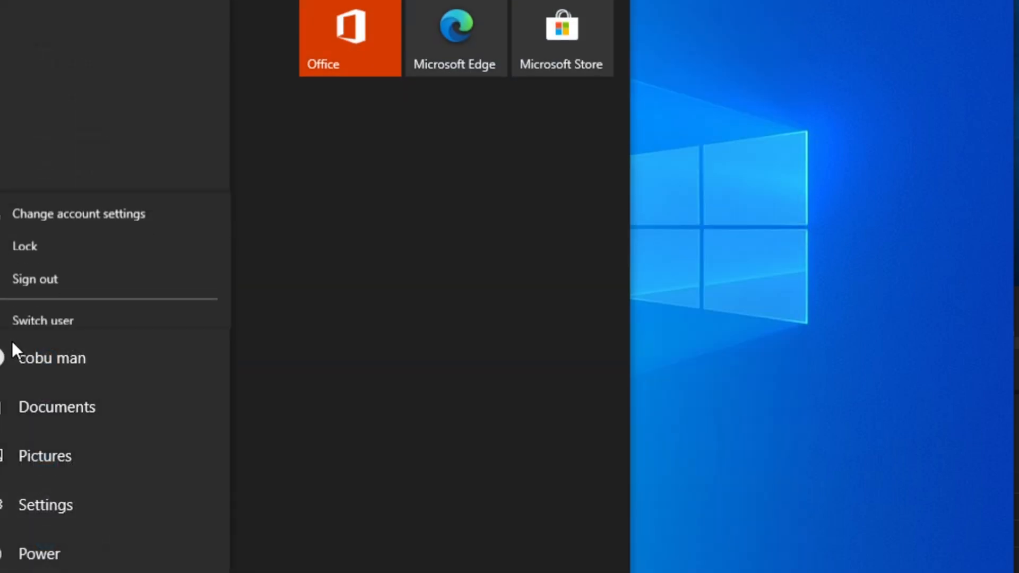
{"action": "left_click", "coordinate": [62, 269]}
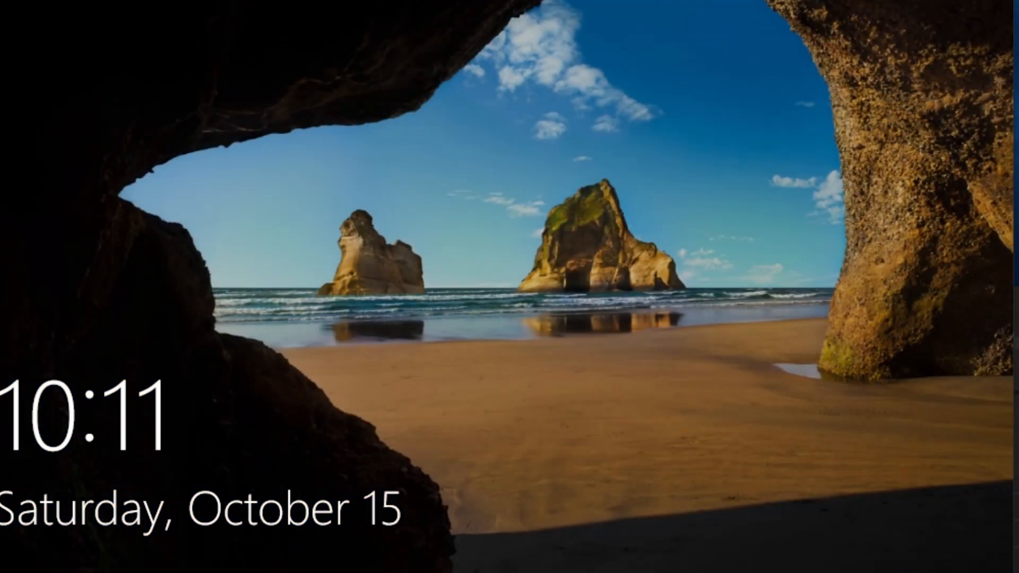
Sign back in by entering the domain user's password at the sign-in screen
{"action": "left_click", "coordinate": [456, 265]}
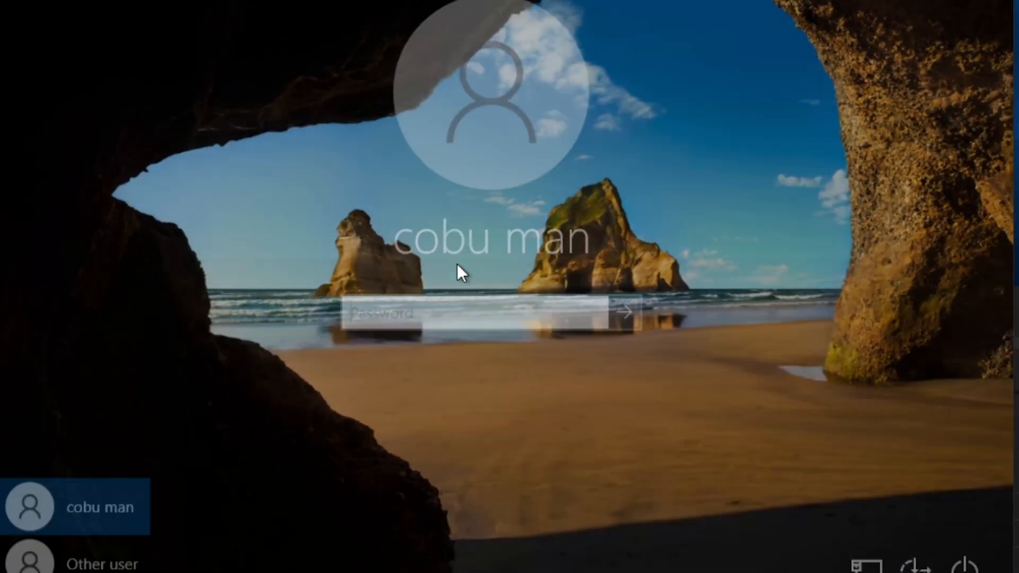
{"action": "type", "text": "•"}
{"action": "key", "text": "BackSpace"}
{"action": "type", "text": "••••••••"}
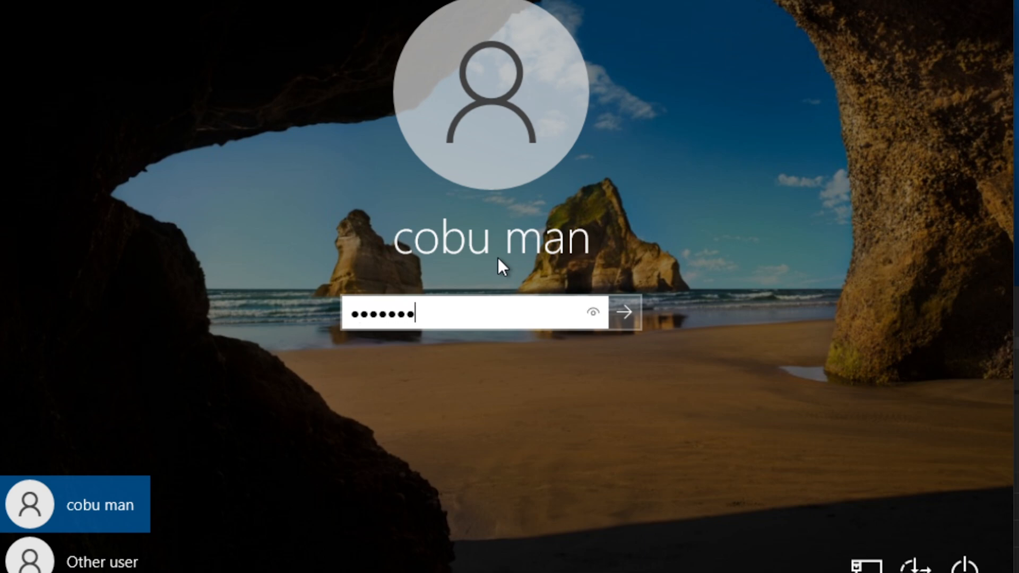
{"action": "key", "text": "Return"}
{"action": "key", "text": "Return"}
{"action": "type", "text": "••••••••"}
{"action": "key", "text": "Return"}
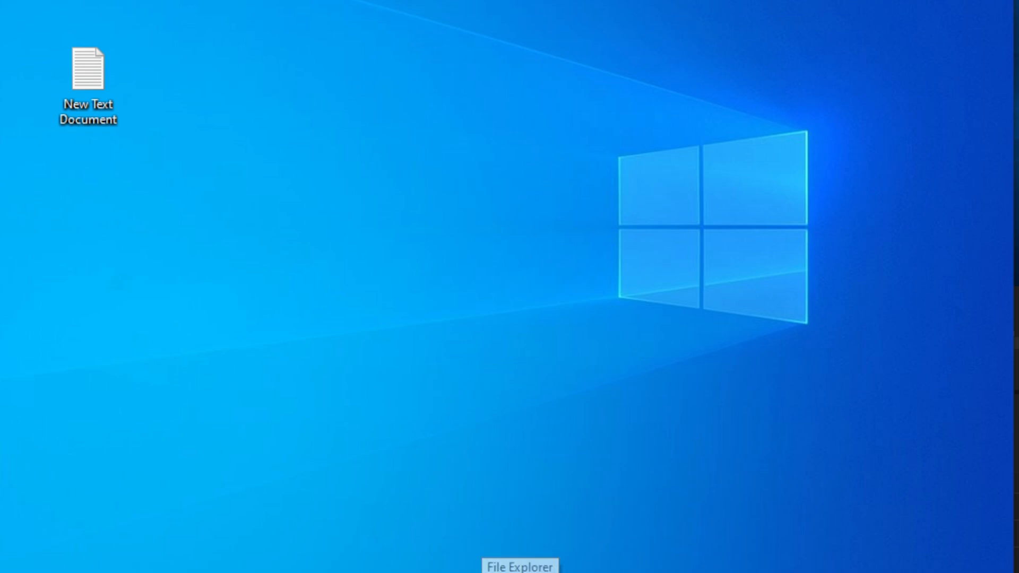
Reopen 'Edit local users and groups' from Windows search and display the Groups folder
{"action": "left_click", "coordinate": [520, 572]}
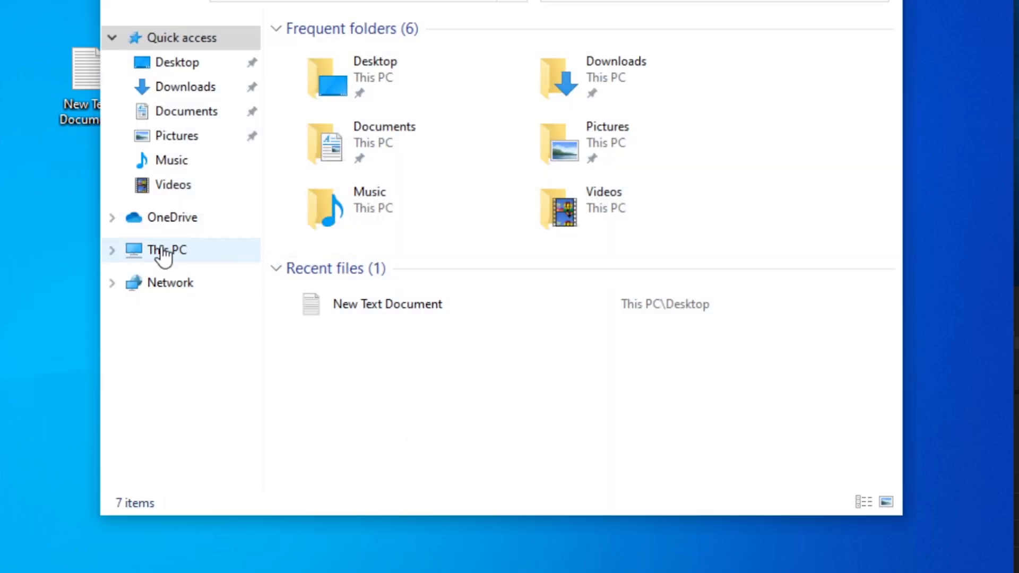
{"action": "left_click", "coordinate": [163, 252]}
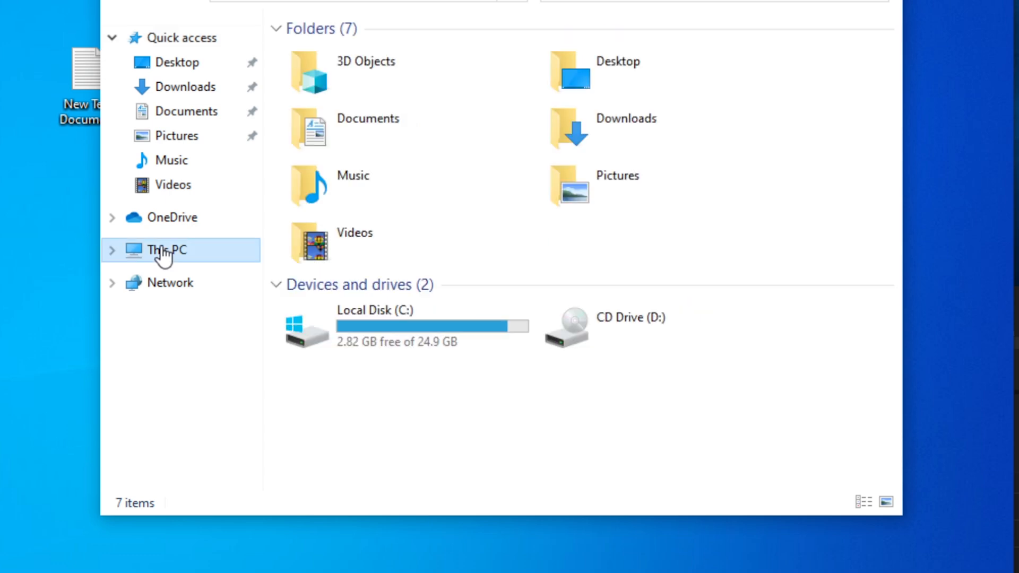
{"action": "left_click", "coordinate": [187, 572]}
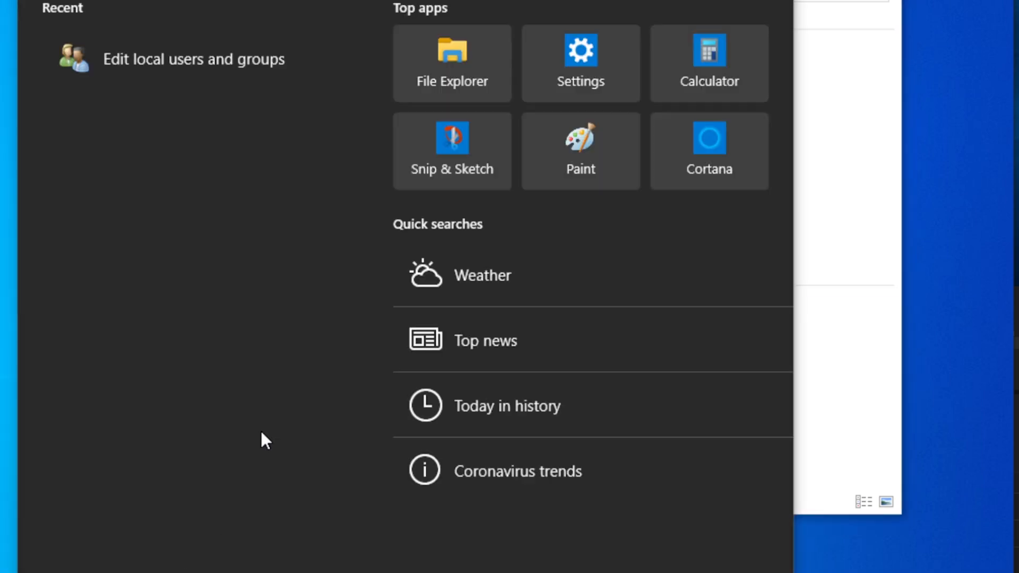
{"action": "type", "text": "g"}
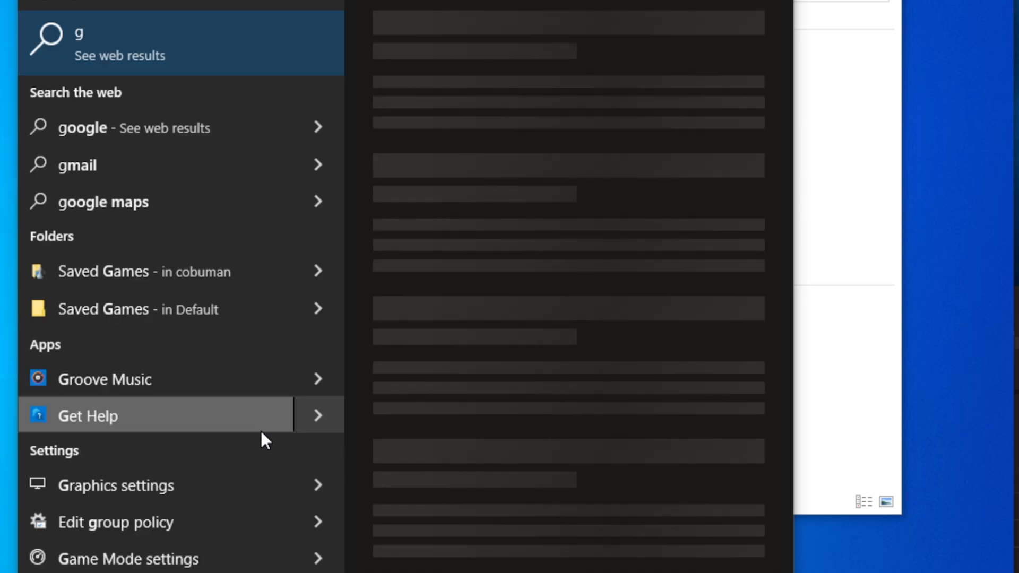
{"action": "key", "text": "BackSpace"}
{"action": "left_click", "coordinate": [224, 45]}
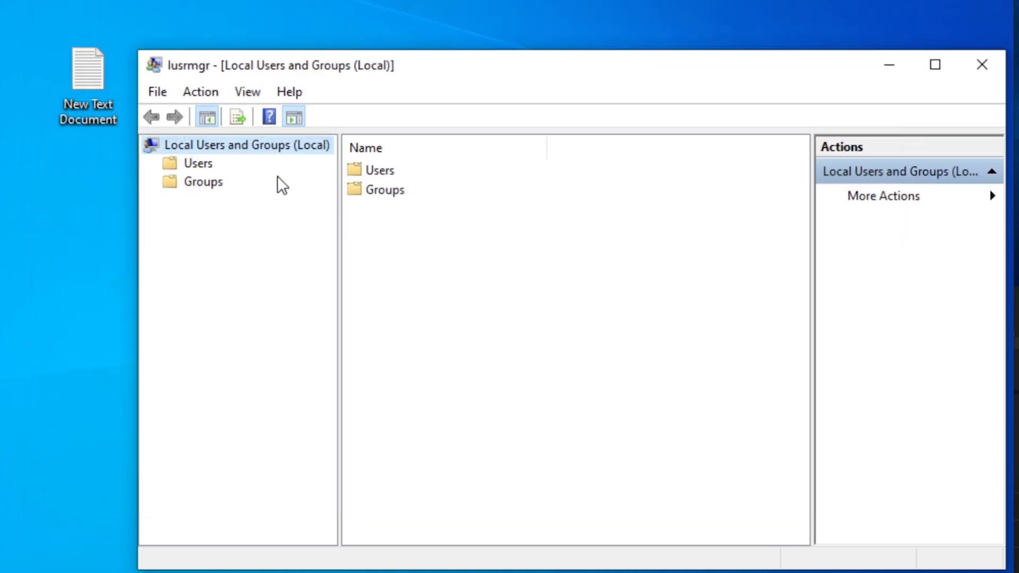
{"action": "left_click", "coordinate": [199, 183]}
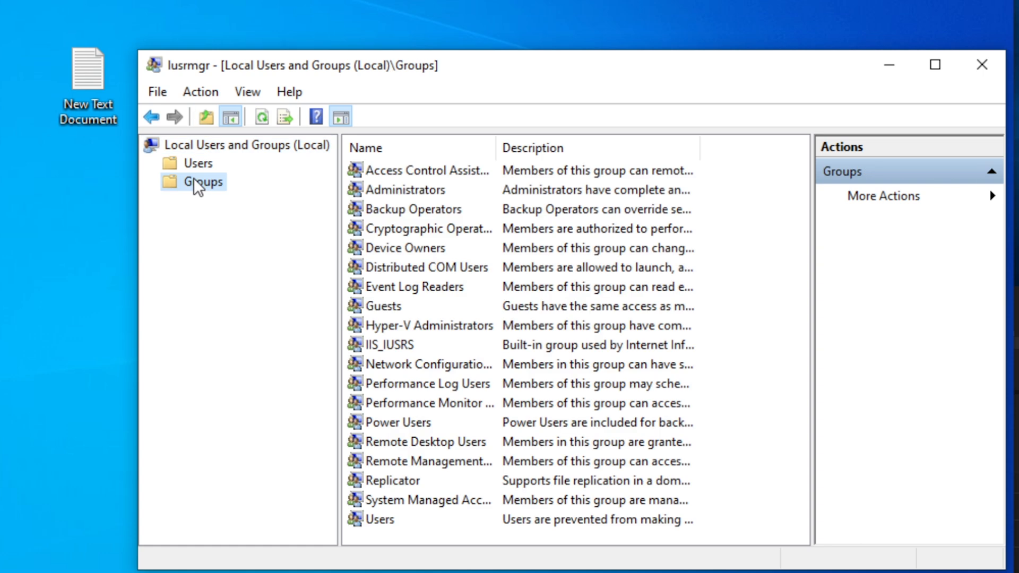
Add the NEWDOMAIN domain user account to the local Administrators group, verify the name, and apply
{"action": "double_click", "coordinate": [418, 189]}
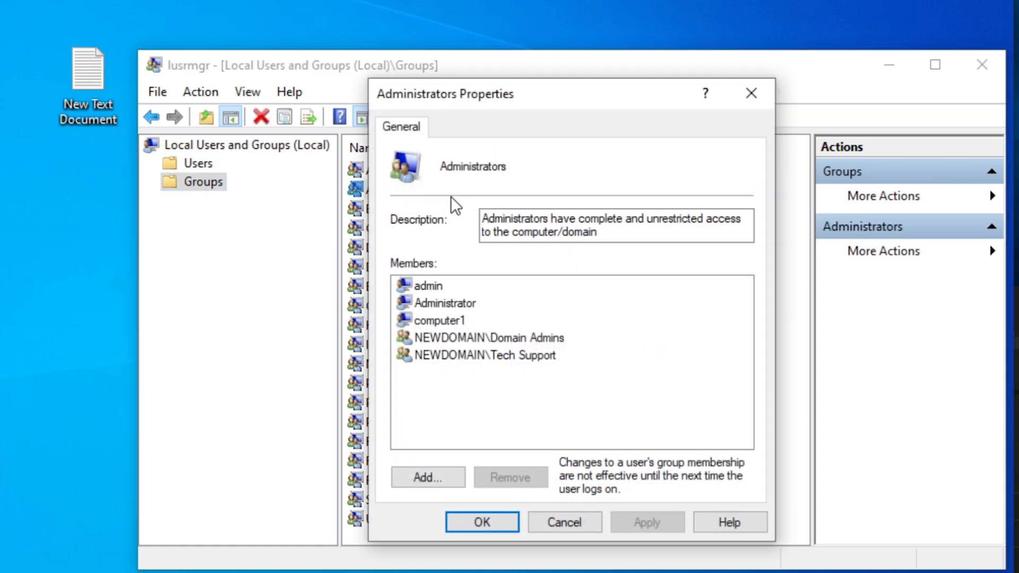
{"action": "left_click", "coordinate": [432, 473]}
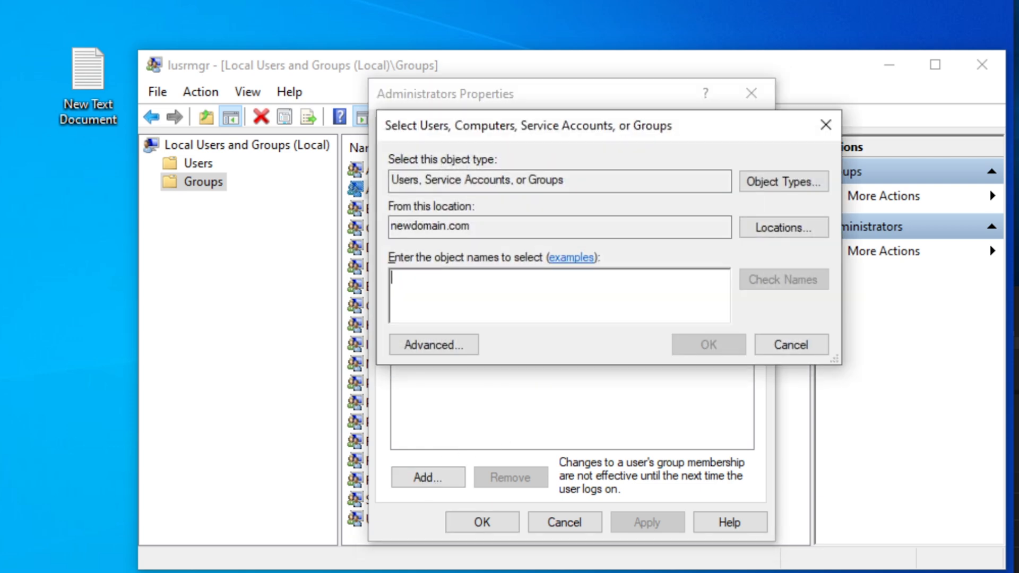
{"action": "type", "text": "cobuman"}
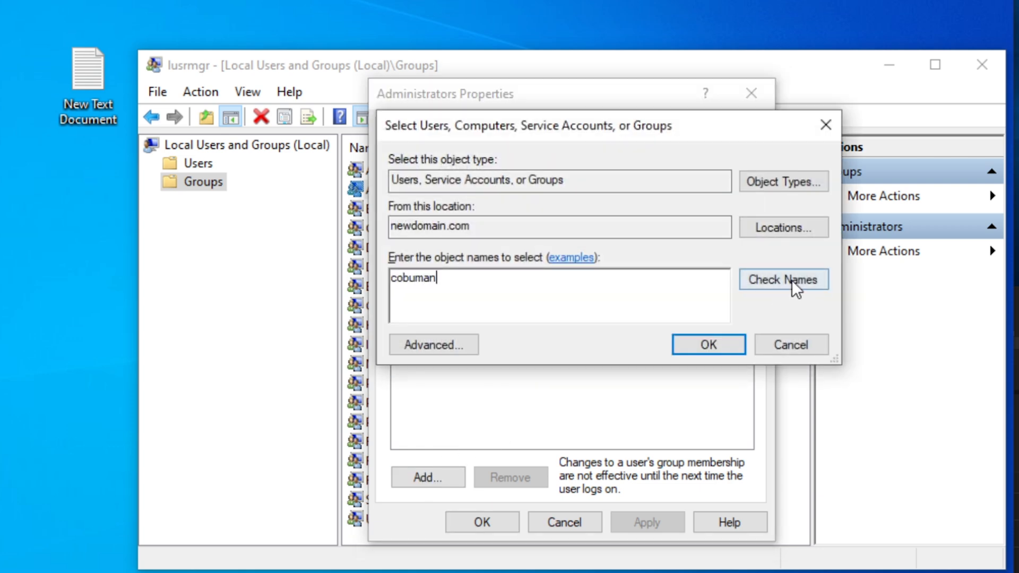
{"action": "left_click", "coordinate": [791, 279]}
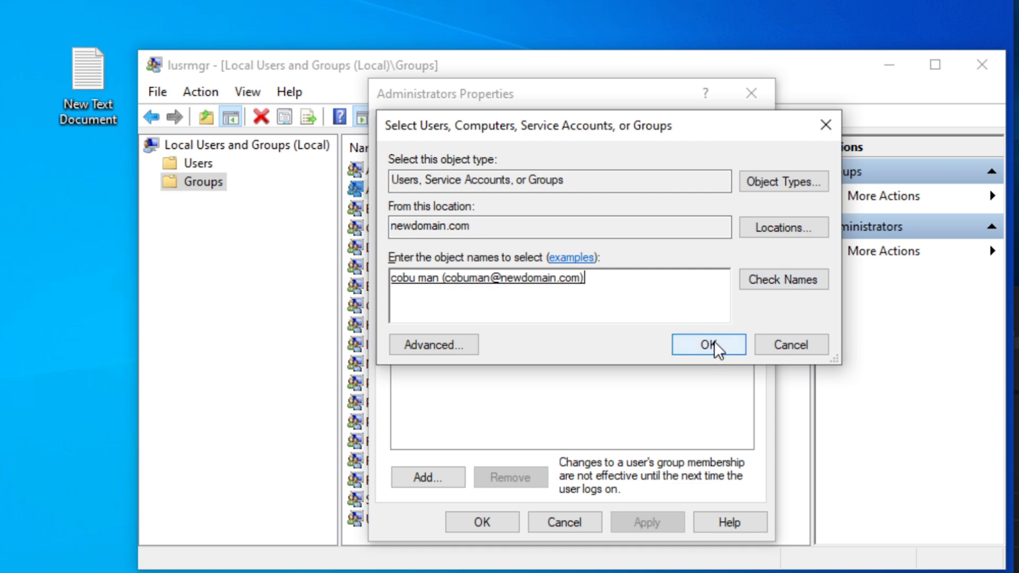
{"action": "left_click", "coordinate": [709, 344]}
{"action": "left_click", "coordinate": [658, 525]}
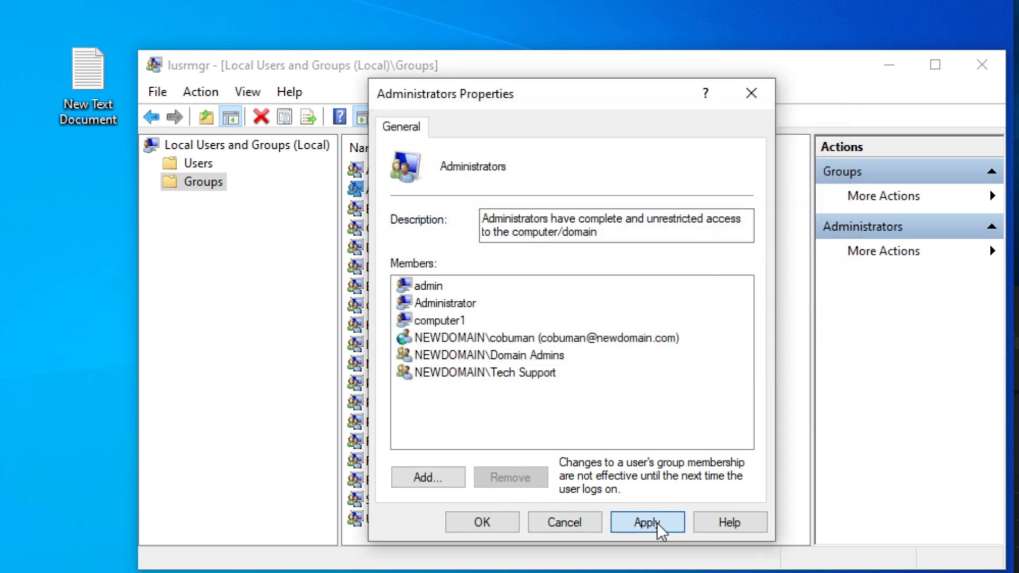
{"action": "left_click", "coordinate": [482, 521]}
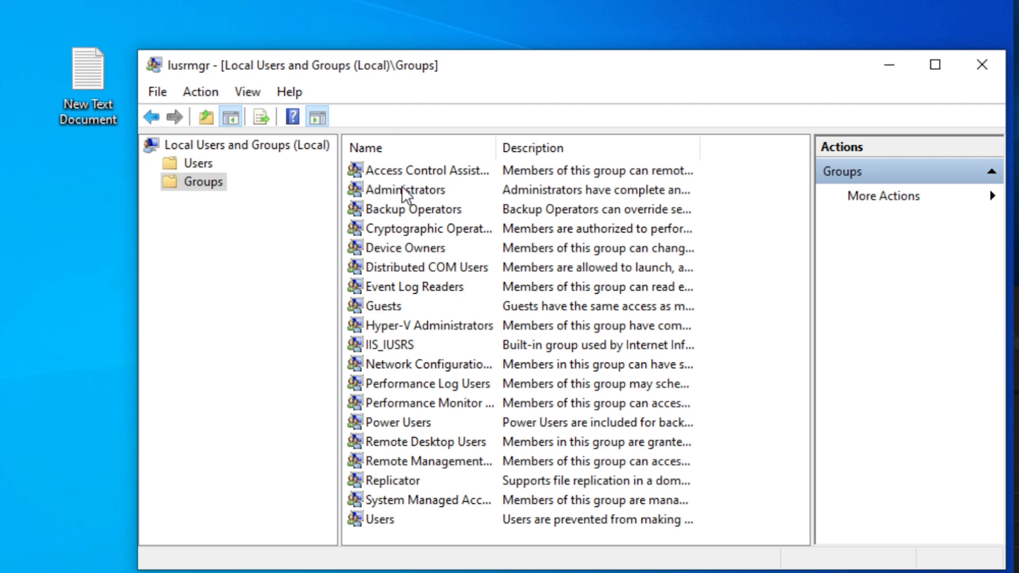
Remove the NEWDOMAIN domain user from Administrators, keeping Tech Support, then close Local Users and Groups
{"action": "double_click", "coordinate": [402, 187]}
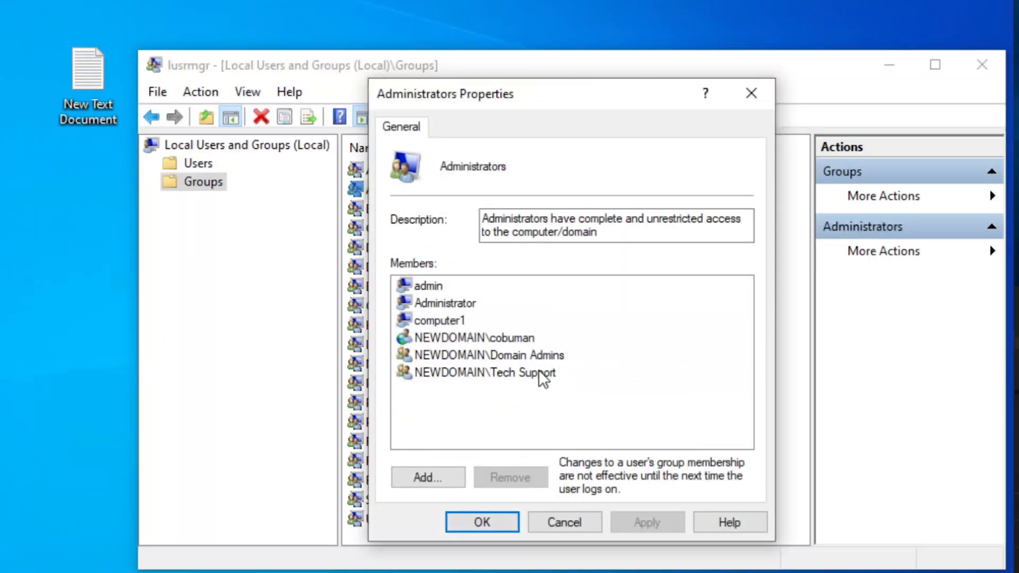
{"action": "left_click", "coordinate": [474, 374]}
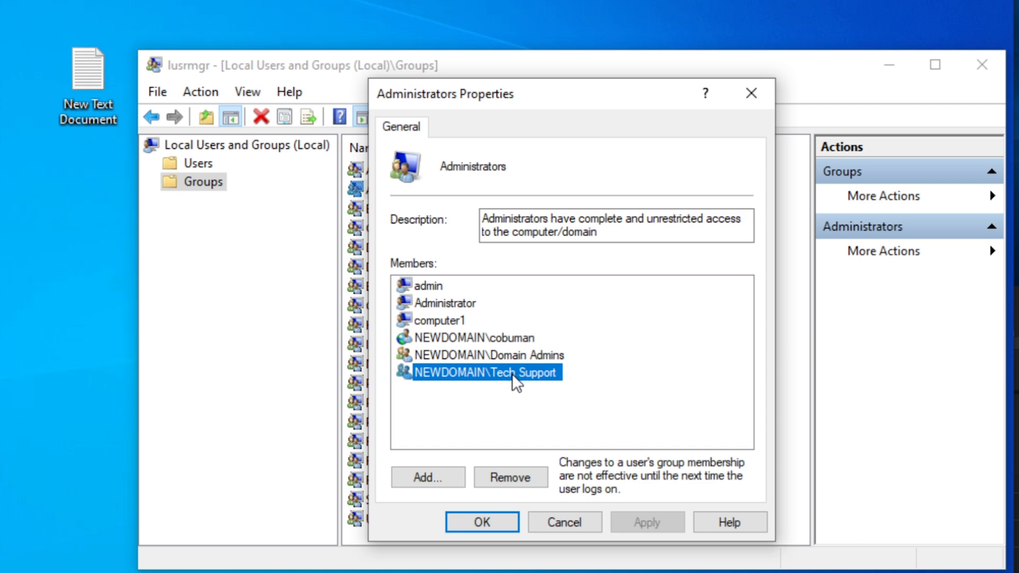
{"action": "left_click", "coordinate": [516, 338]}
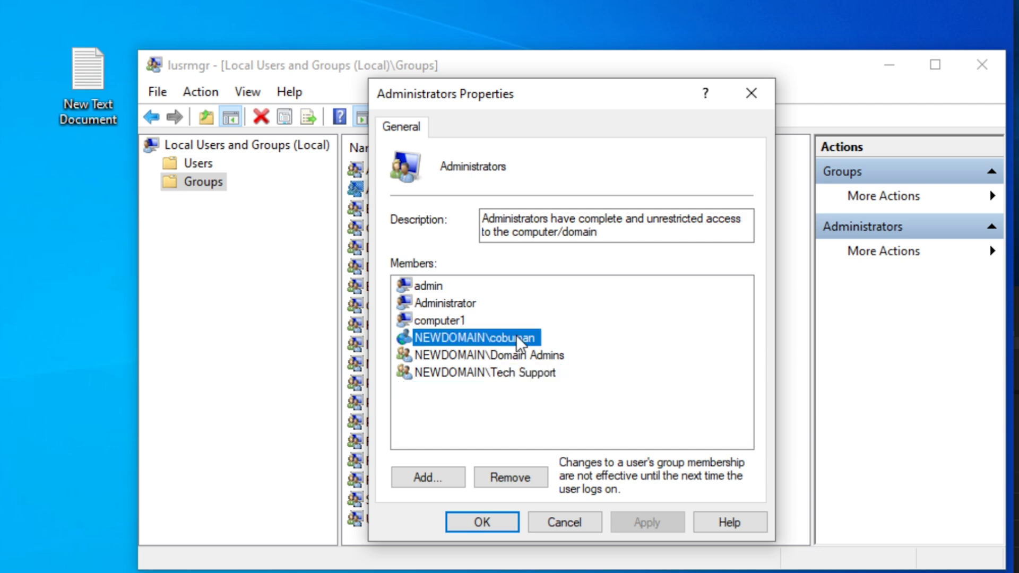
{"action": "left_click", "coordinate": [510, 477]}
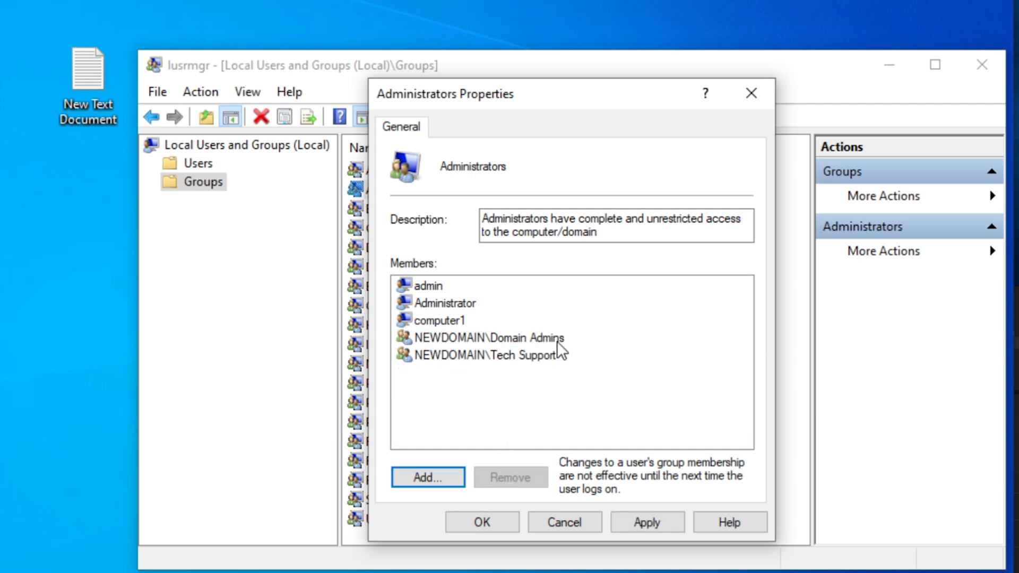
{"action": "left_click", "coordinate": [612, 520]}
{"action": "left_click", "coordinate": [501, 517]}
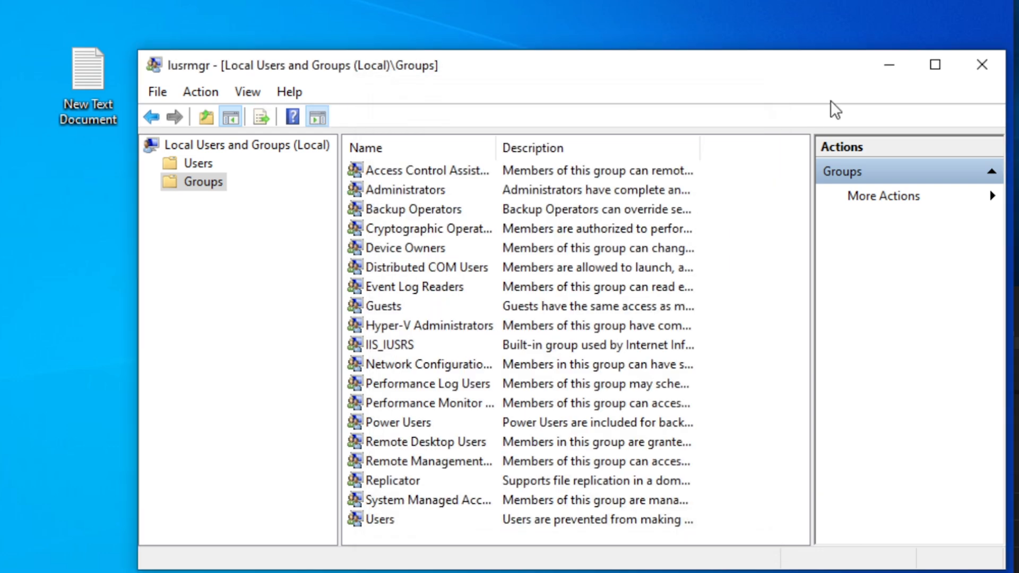
{"action": "left_click", "coordinate": [971, 62]}
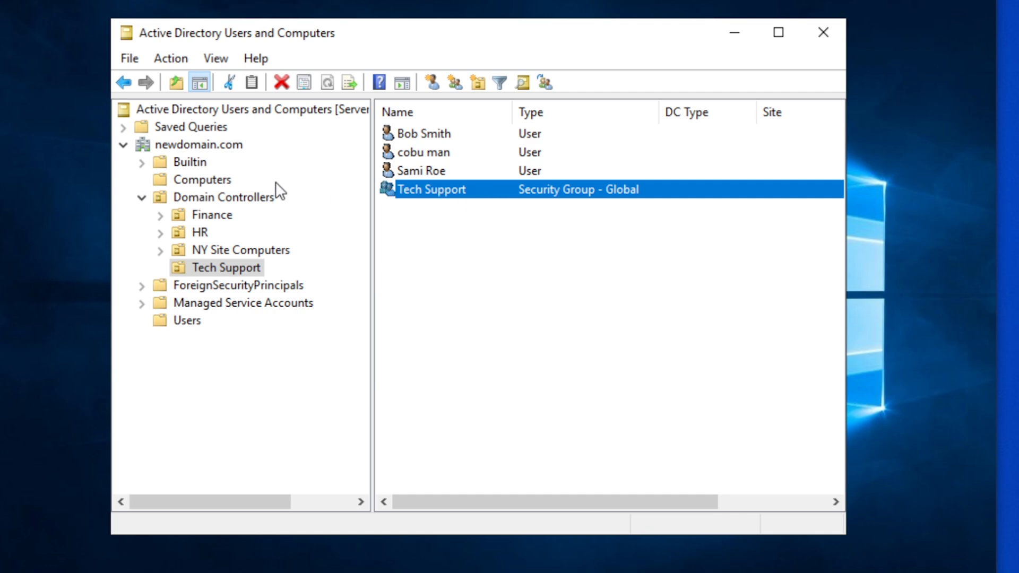
Open the Computers container under newdomain.com to list WORK-0001 and WORK-0002
{"action": "left_click", "coordinate": [206, 181]}
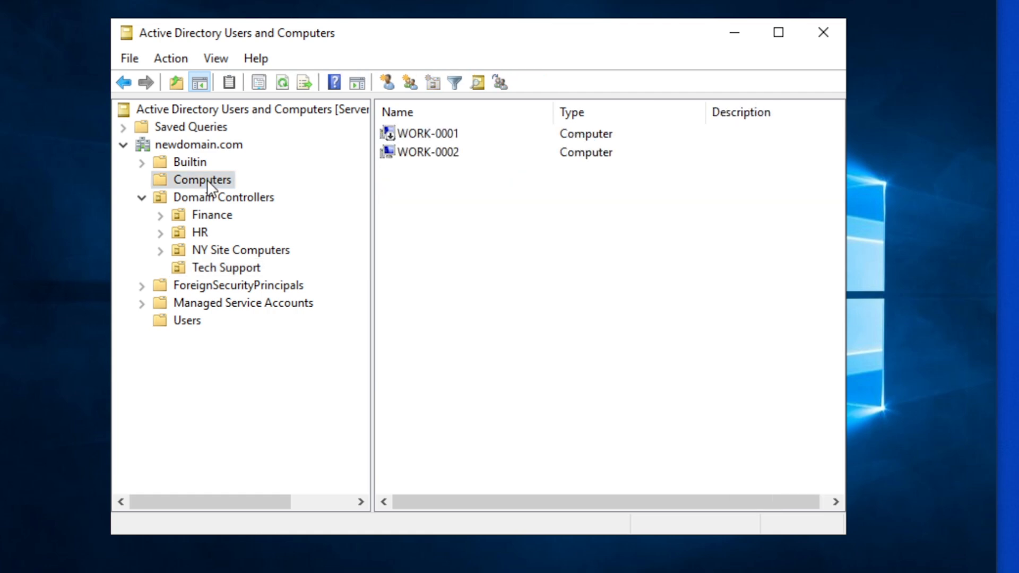